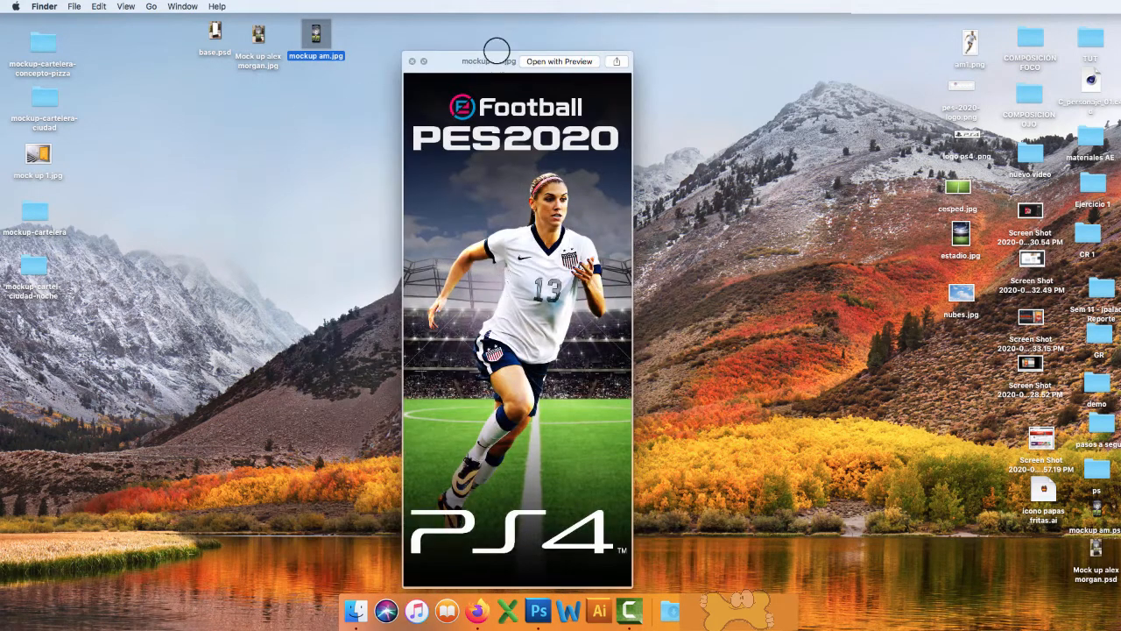
Step: Close the preview of mockup am.jpg and preview Mock up alex morgan.jpg from the desktop
{"action": "left_click_drag", "start_coordinate": [493, 58], "coordinate": [578, 31]}
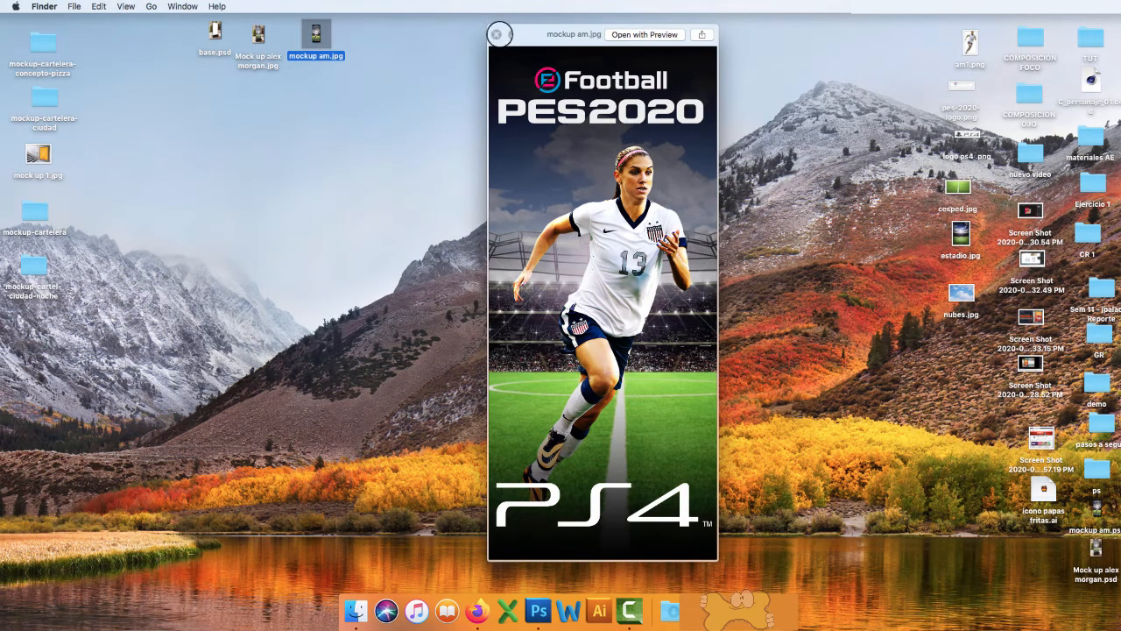
{"action": "left_click", "coordinate": [496, 34]}
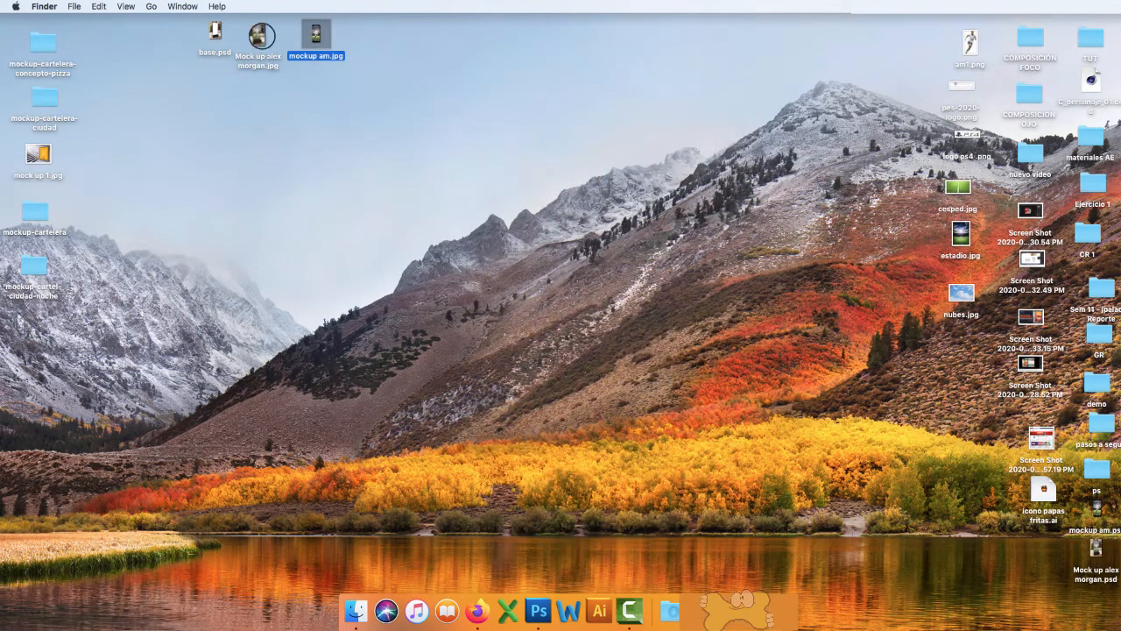
{"action": "left_click", "coordinate": [256, 37]}
{"action": "key", "text": "space"}
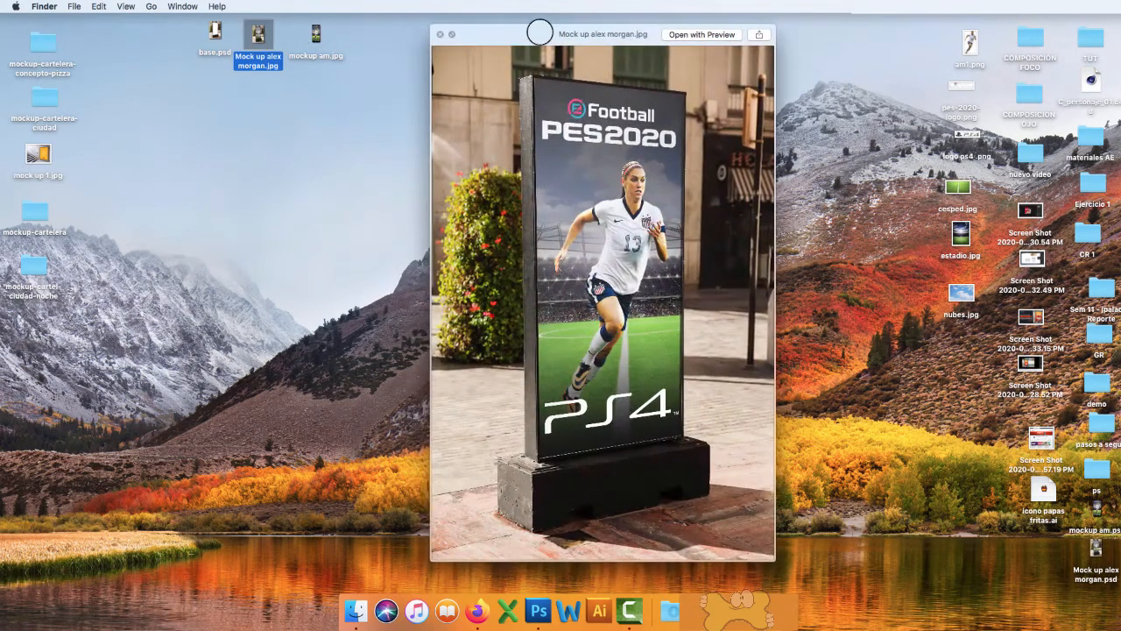
{"action": "left_click_drag", "start_coordinate": [540, 31], "coordinate": [511, 24]}
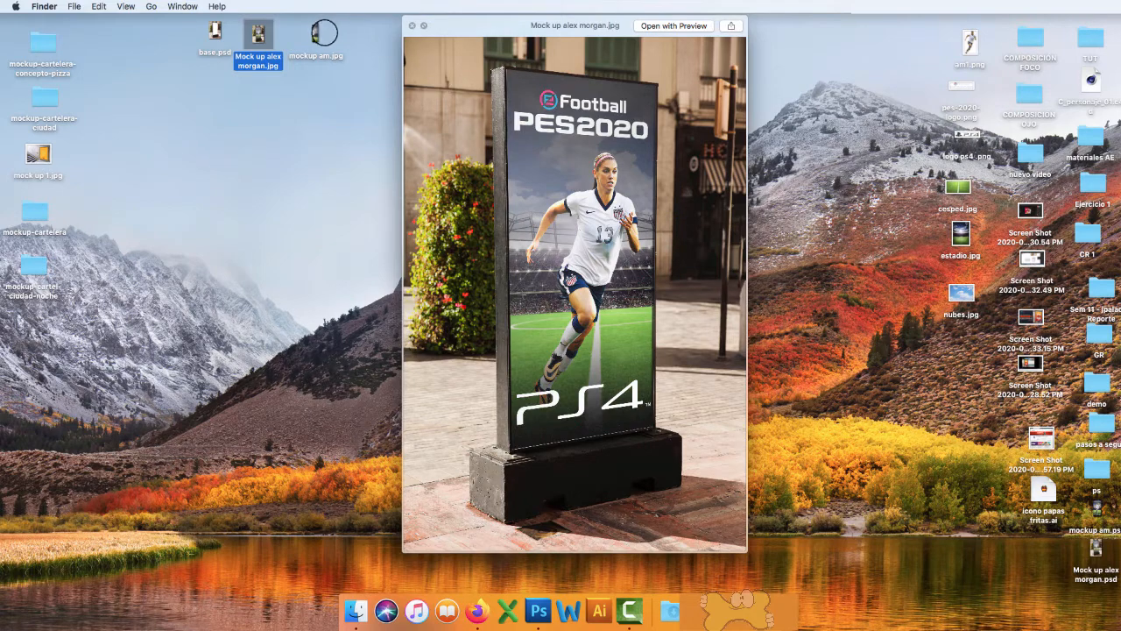
Step: Compare the previews of mockup am.jpg and Mock up alex morgan.jpg, and close the preview
{"action": "left_click", "coordinate": [320, 33]}
{"action": "left_click", "coordinate": [319, 34]}
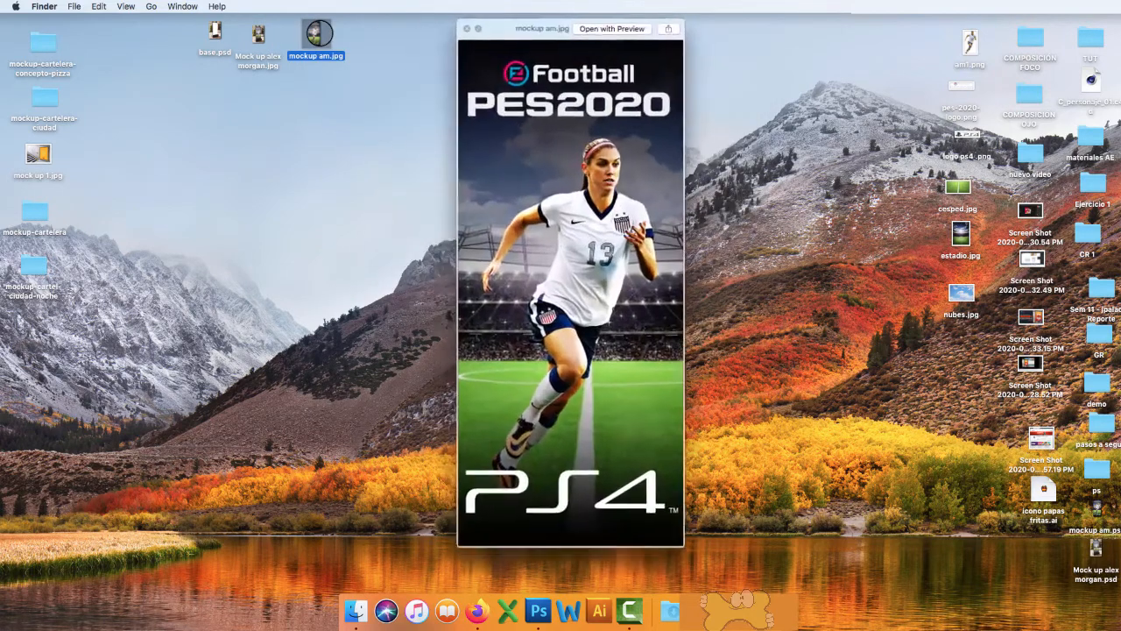
{"action": "left_click", "coordinate": [259, 33]}
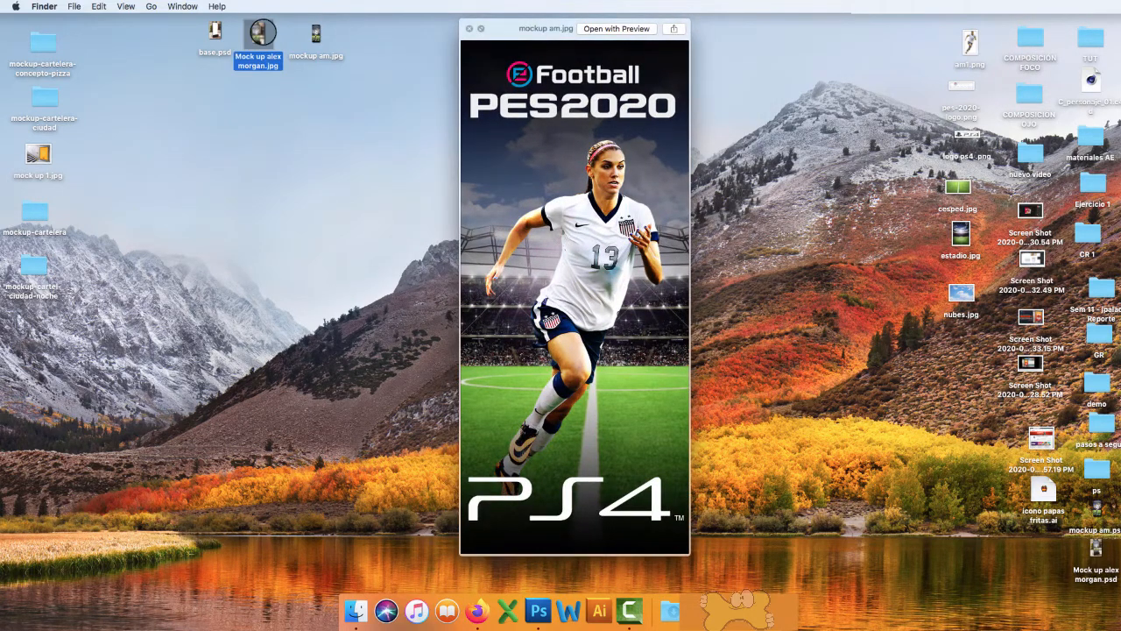
{"action": "key", "text": "space"}
{"action": "key", "text": "space"}
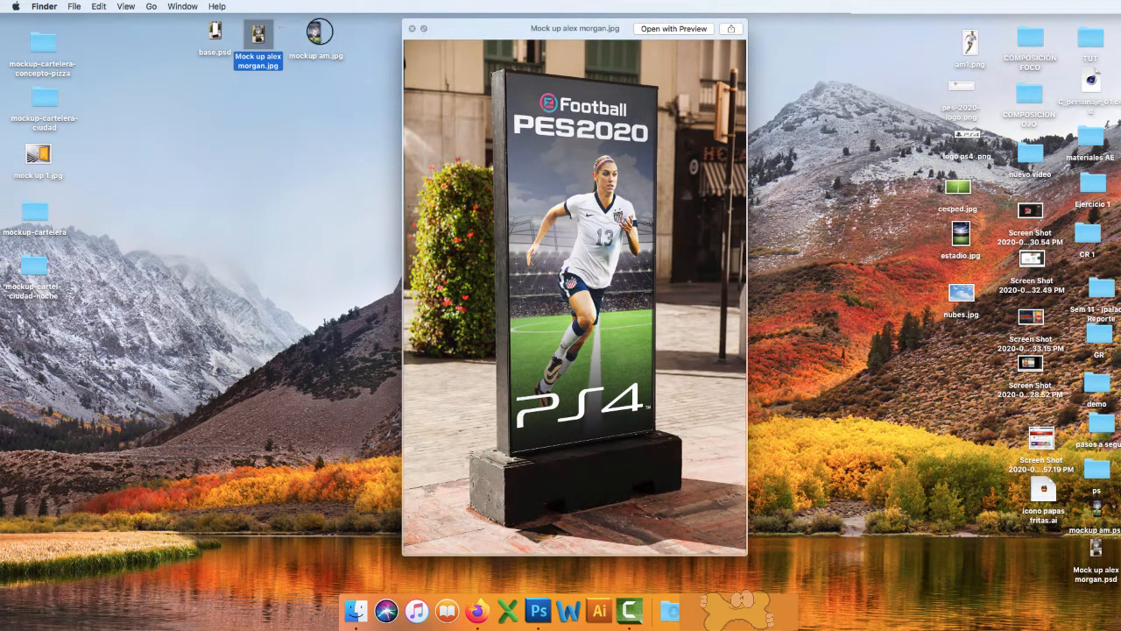
{"action": "left_click", "coordinate": [413, 28]}
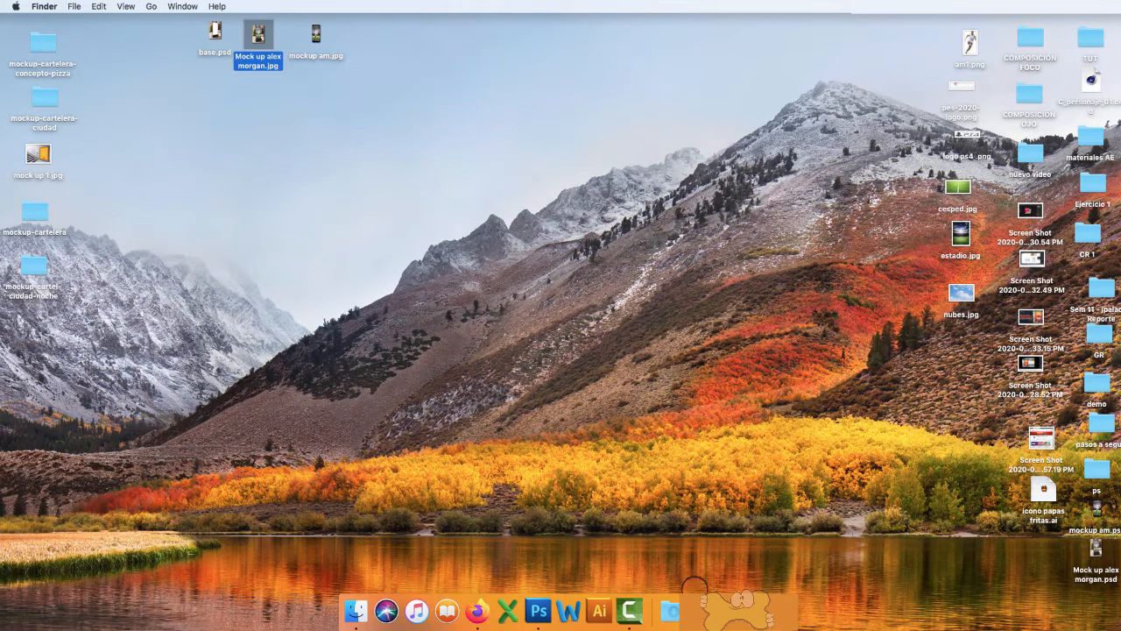
Step: Switch to Firefox and examine the business card mockup examples in the "mock up tarjetas" image results
{"action": "left_click", "coordinate": [672, 610]}
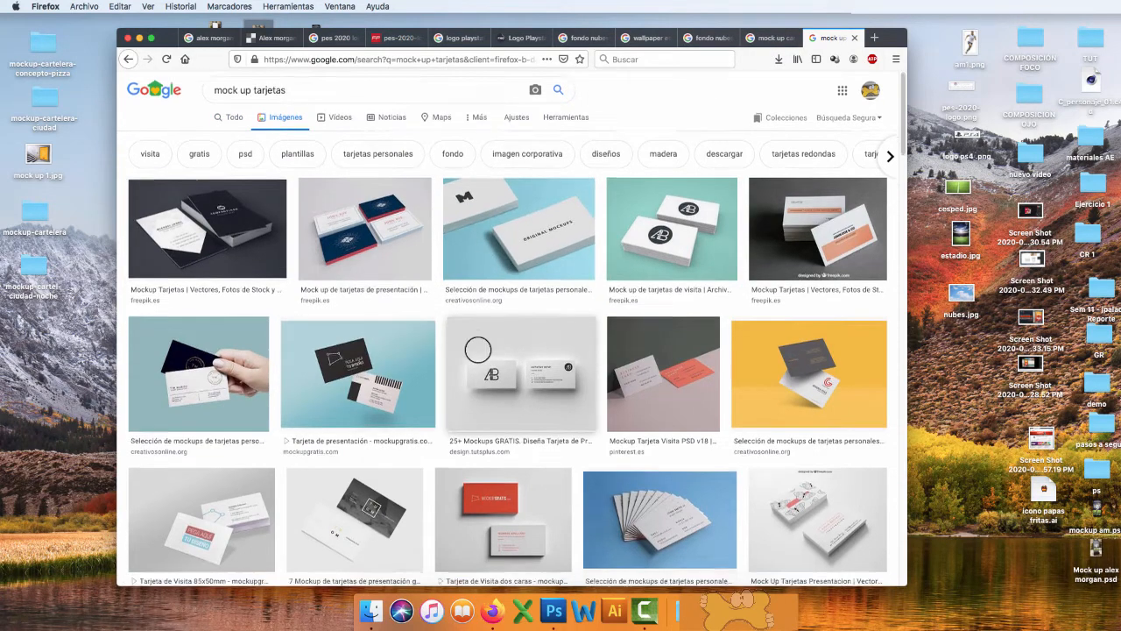
{"action": "scroll", "coordinate": [472, 346], "scroll_direction": "down", "scroll_amount": 5}
{"action": "scroll", "coordinate": [478, 348], "scroll_direction": "down", "scroll_amount": 1}
{"action": "scroll", "coordinate": [601, 315], "scroll_direction": "up", "scroll_amount": 1}
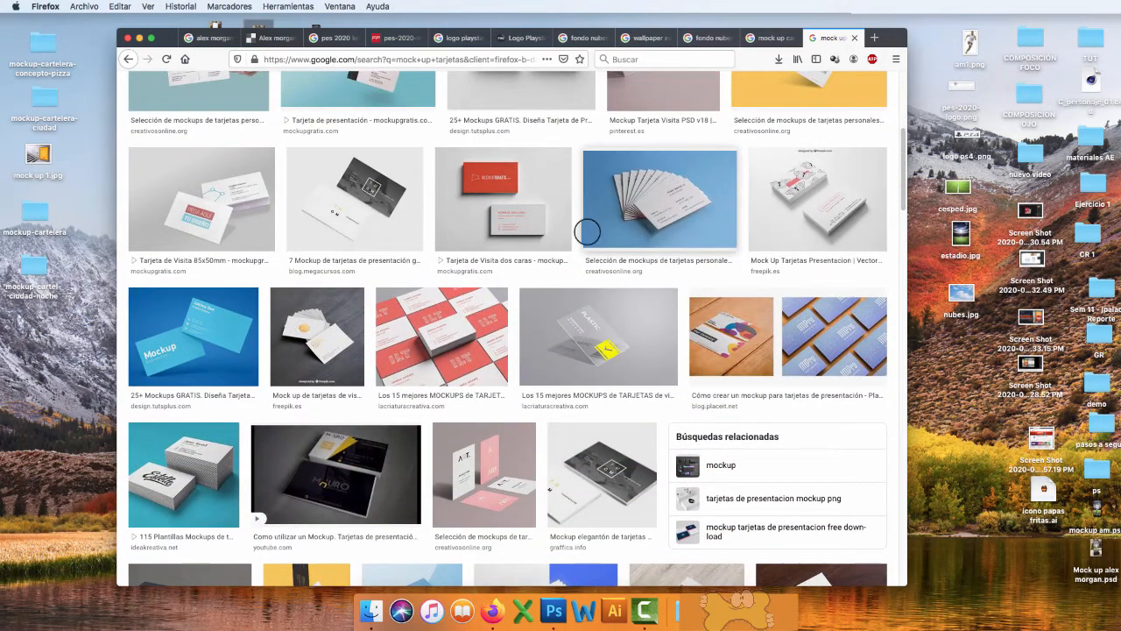
{"action": "scroll", "coordinate": [490, 217], "scroll_direction": "up", "scroll_amount": 1}
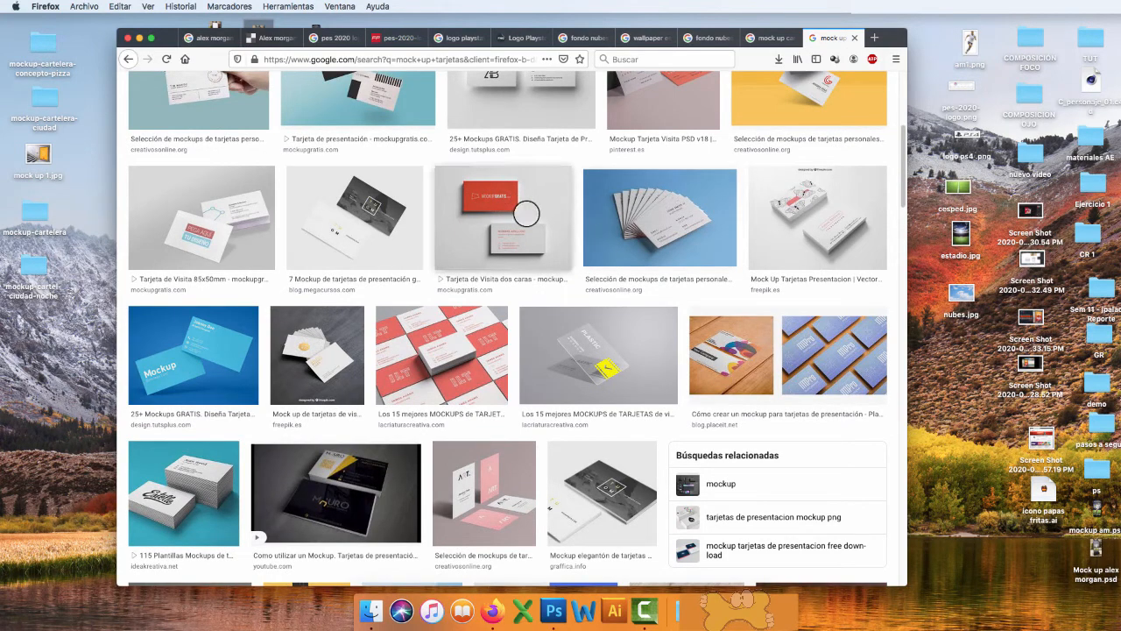
{"action": "scroll", "coordinate": [524, 213], "scroll_direction": "up", "scroll_amount": 3}
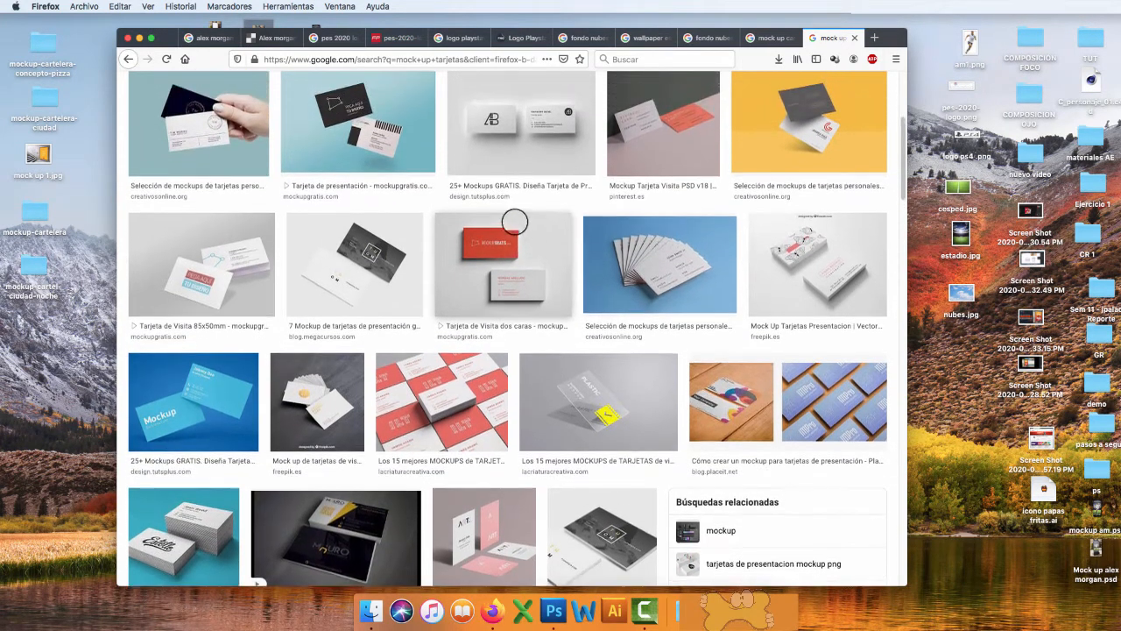
{"action": "scroll", "coordinate": [523, 282], "scroll_direction": "up", "scroll_amount": 2}
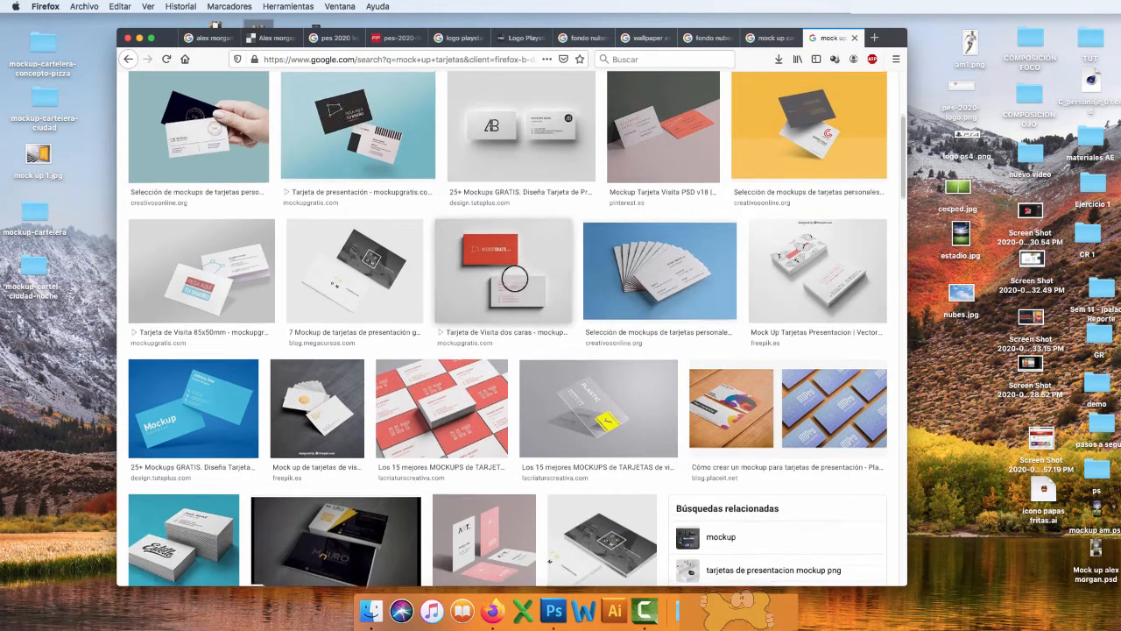
{"action": "scroll", "coordinate": [522, 283], "scroll_direction": "up", "scroll_amount": 10}
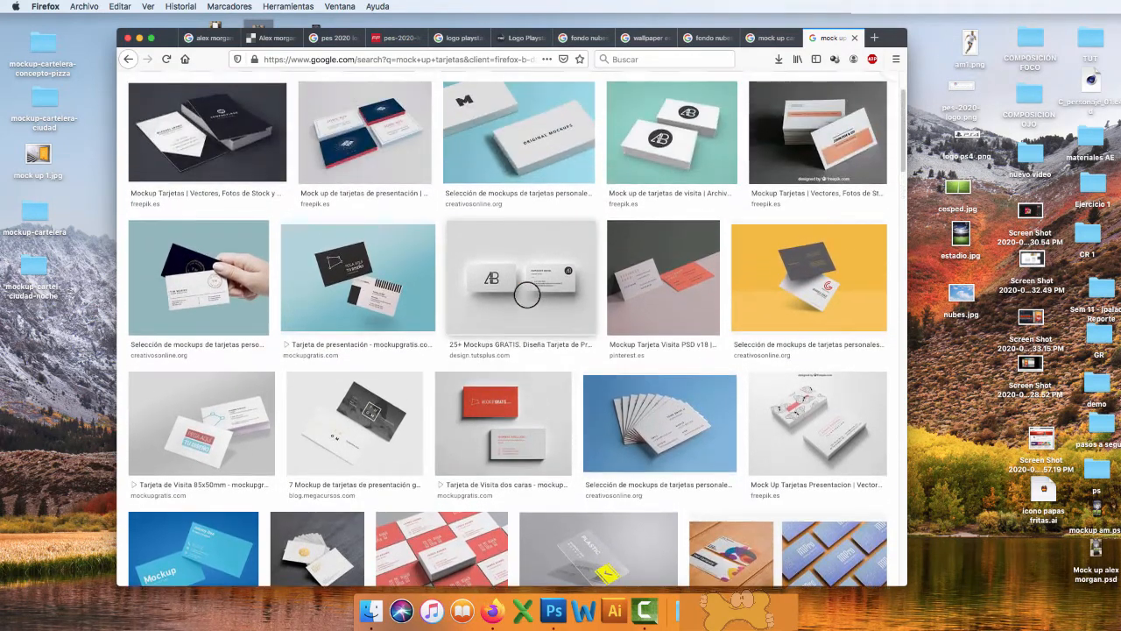
{"action": "scroll", "coordinate": [525, 293], "scroll_direction": "up", "scroll_amount": 1}
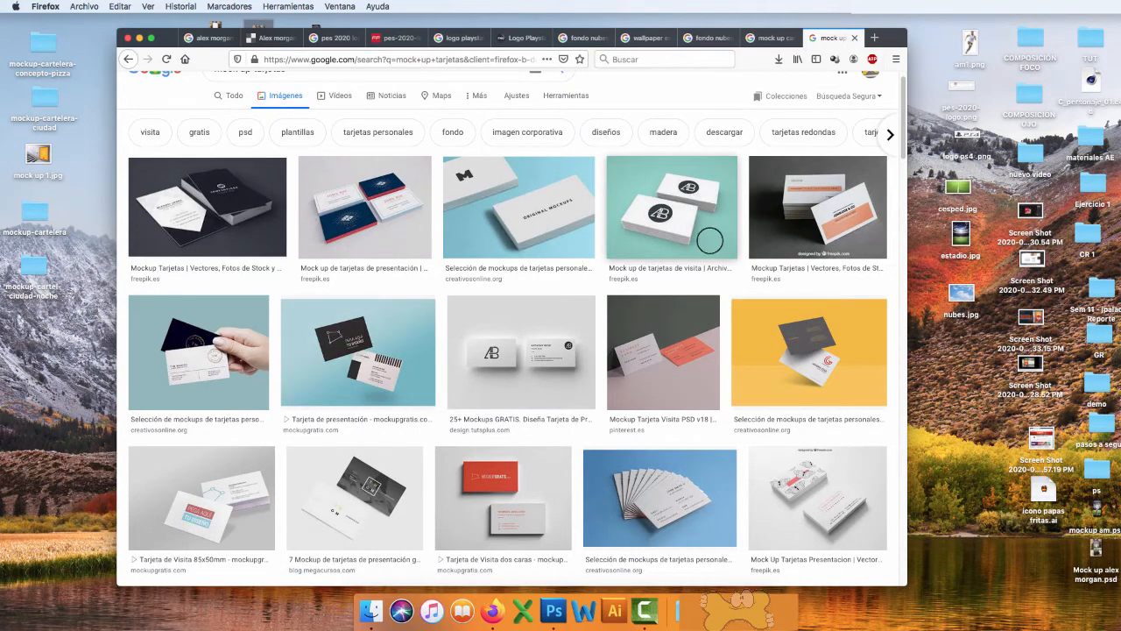
Step: Browse the billboard mockup examples in the "mock up carteleras" image results and minimize the browser window
{"action": "left_click", "coordinate": [766, 38]}
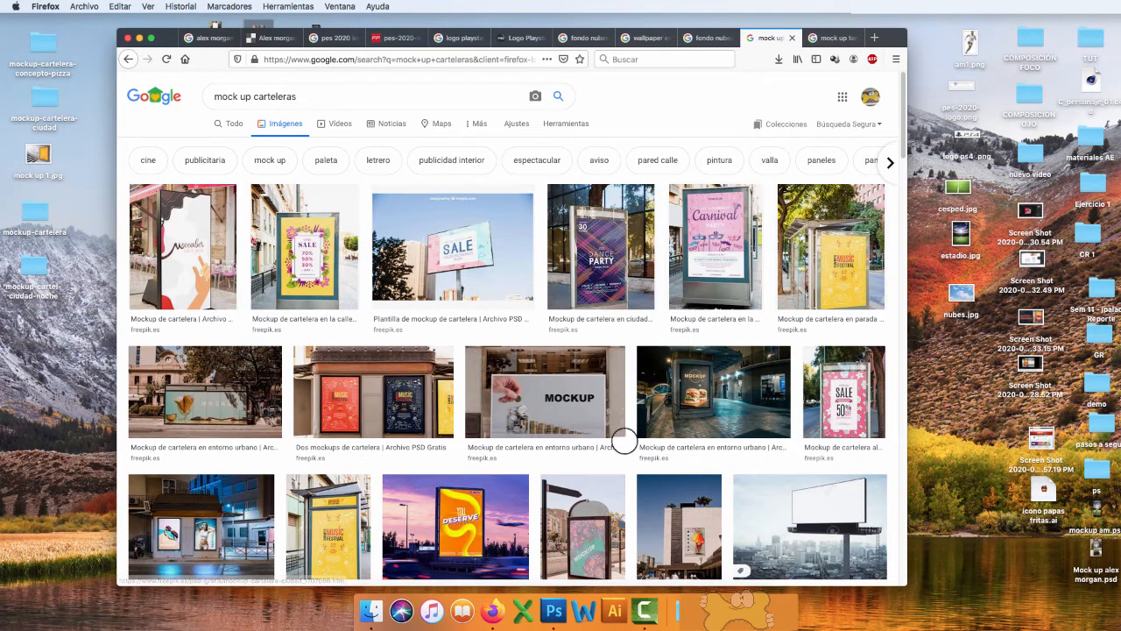
{"action": "scroll", "coordinate": [625, 438], "scroll_direction": "down", "scroll_amount": 5}
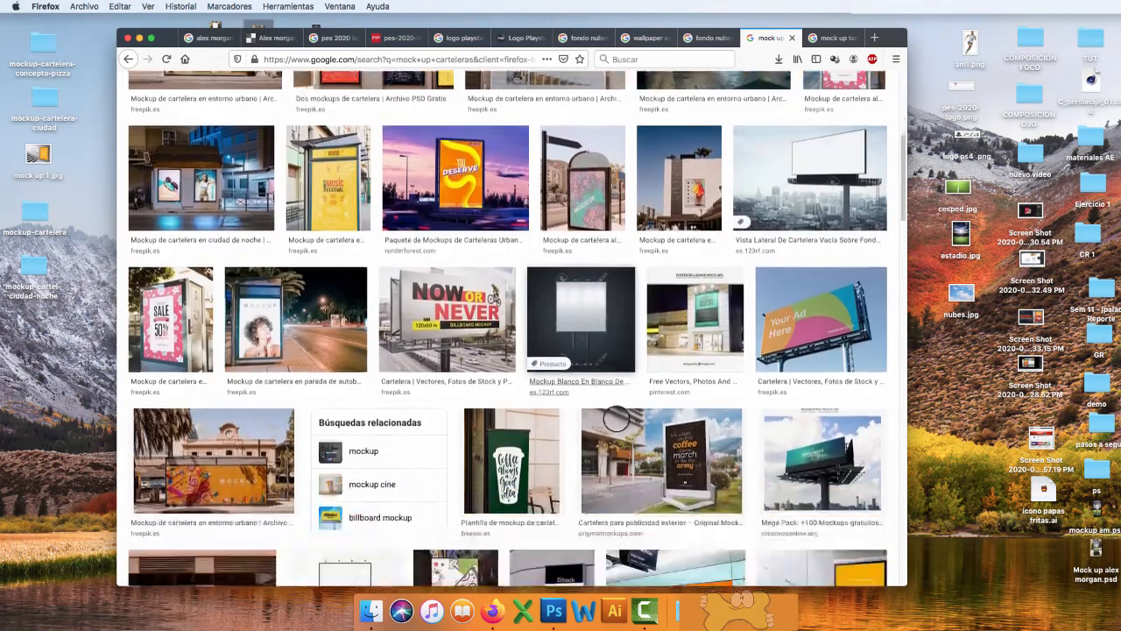
{"action": "scroll", "coordinate": [616, 419], "scroll_direction": "down", "scroll_amount": 1}
{"action": "scroll", "coordinate": [621, 410], "scroll_direction": "up", "scroll_amount": 4}
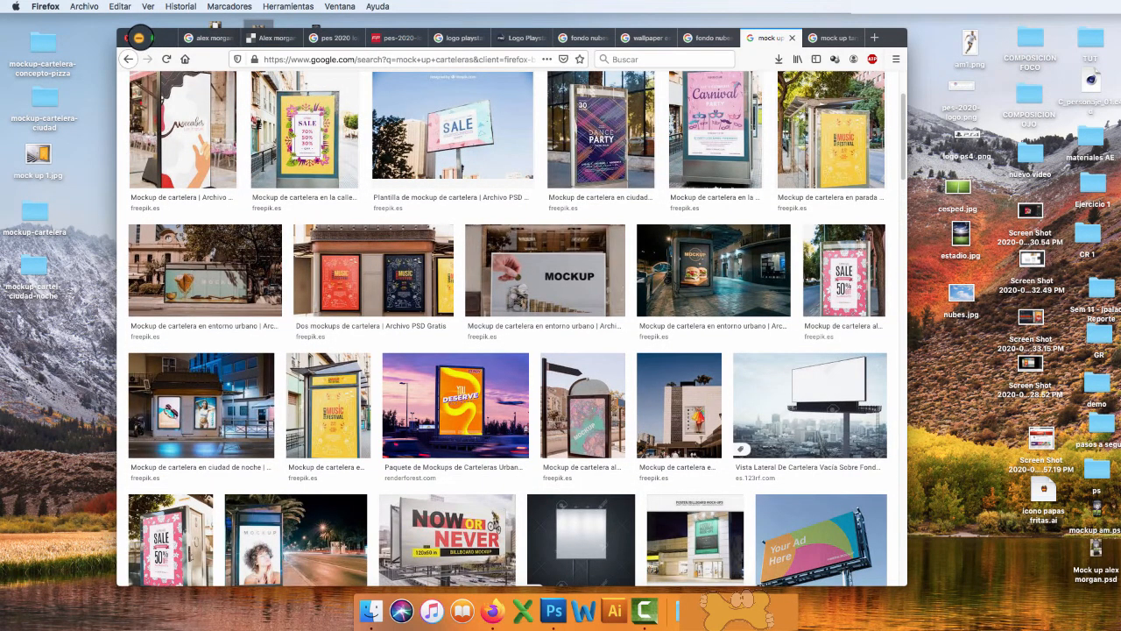
{"action": "left_click", "coordinate": [139, 37]}
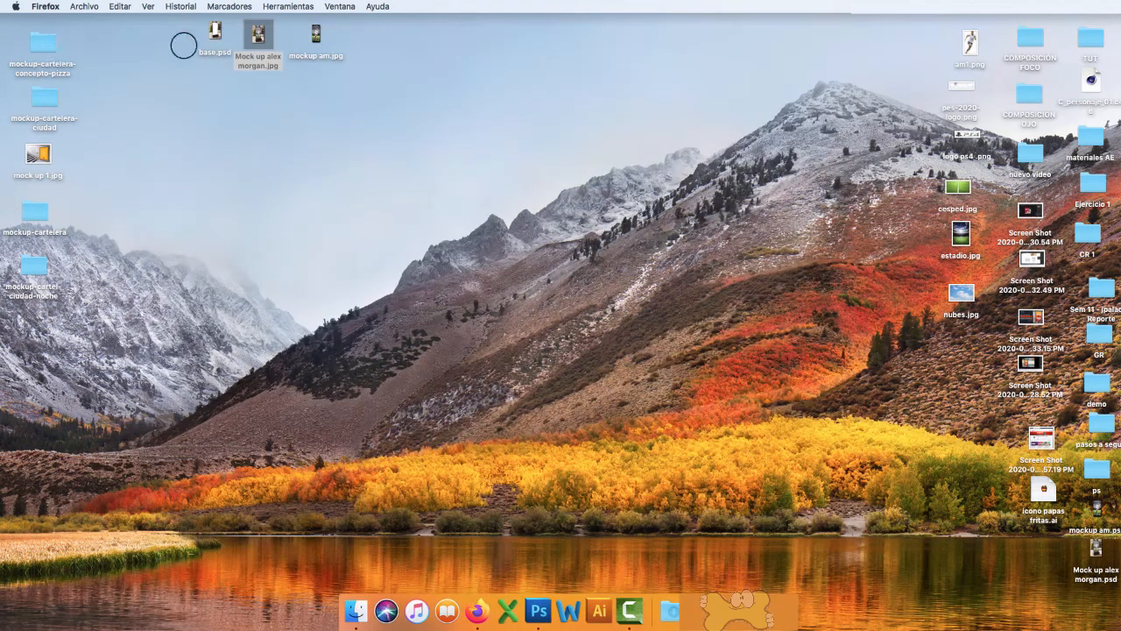
Step: Preview the blank billboard in base.psd and compare it with Mock up alex morgan.jpg
{"action": "left_click", "coordinate": [215, 36]}
{"action": "key", "text": "space"}
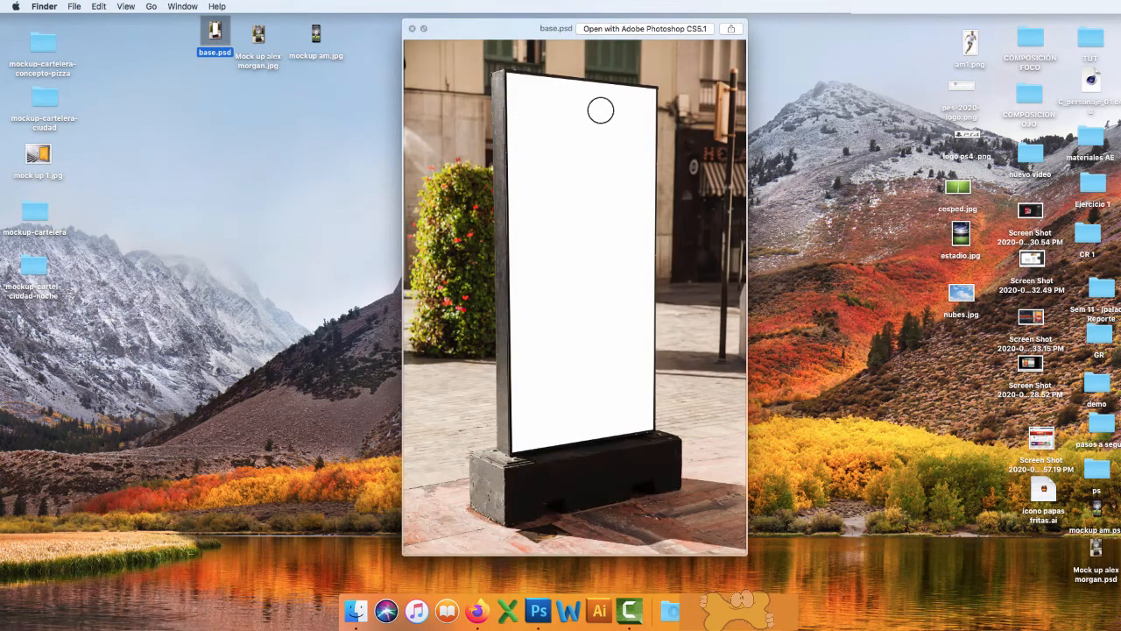
{"action": "left_click", "coordinate": [257, 35]}
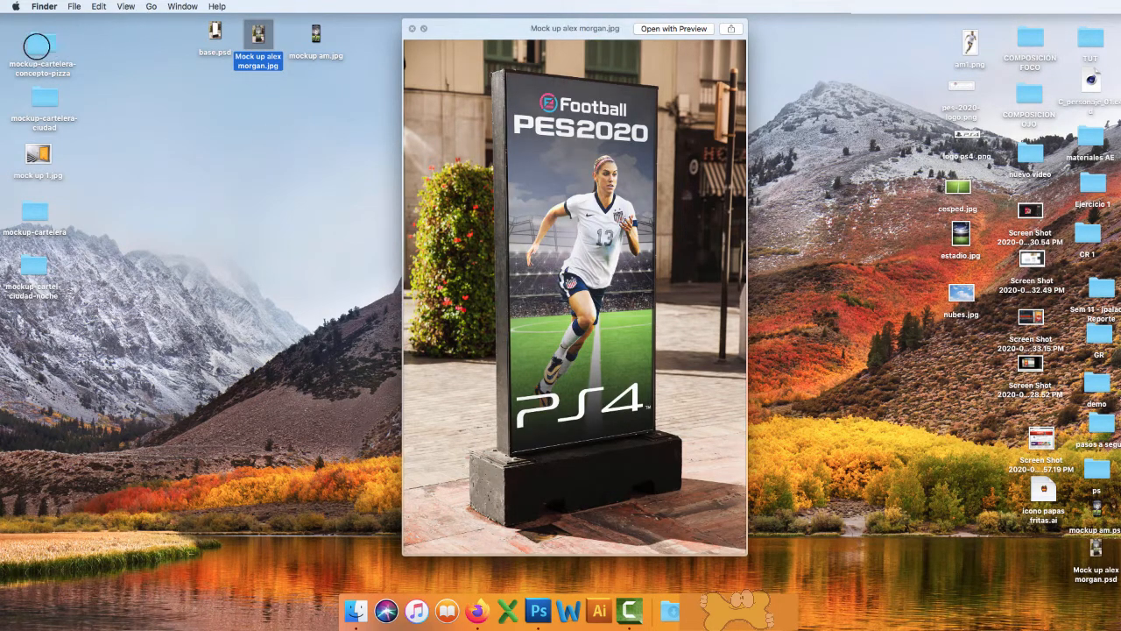
Step: Close the image preview, check the contents of the mockup-cartelera-concepto-pizza folder, and close its window
{"action": "left_click", "coordinate": [38, 43]}
{"action": "left_click", "coordinate": [393, 28]}
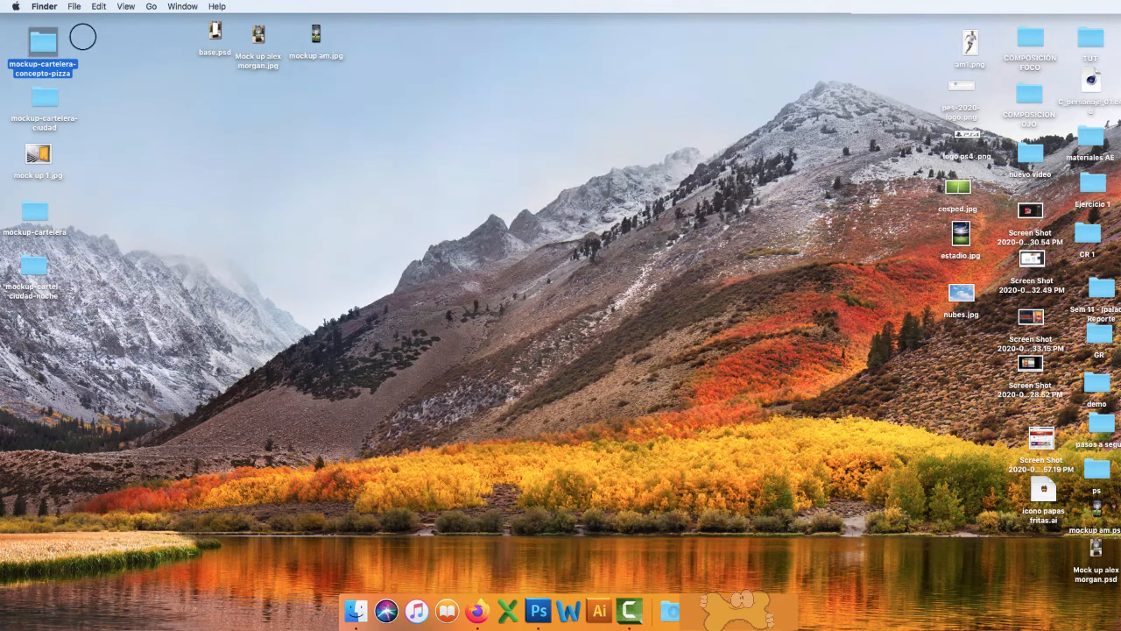
{"action": "double_click", "coordinate": [48, 43]}
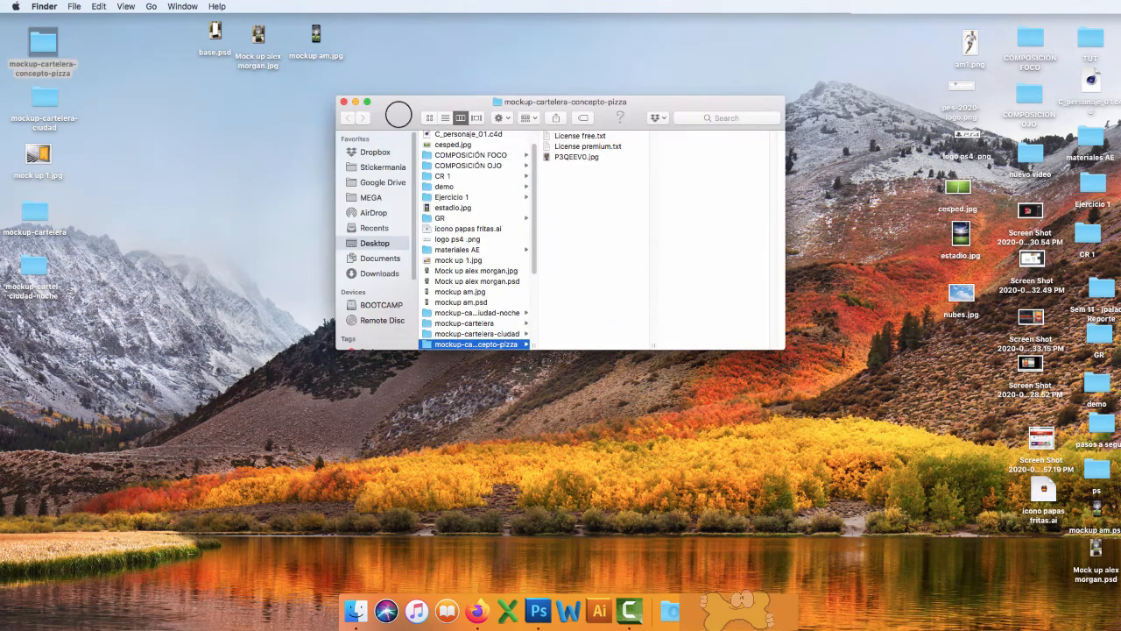
{"action": "left_click", "coordinate": [343, 102]}
Step: Open the mockup-cartelera-ciudad folder and preview P3QEJG0.jpg
{"action": "left_click", "coordinate": [48, 103]}
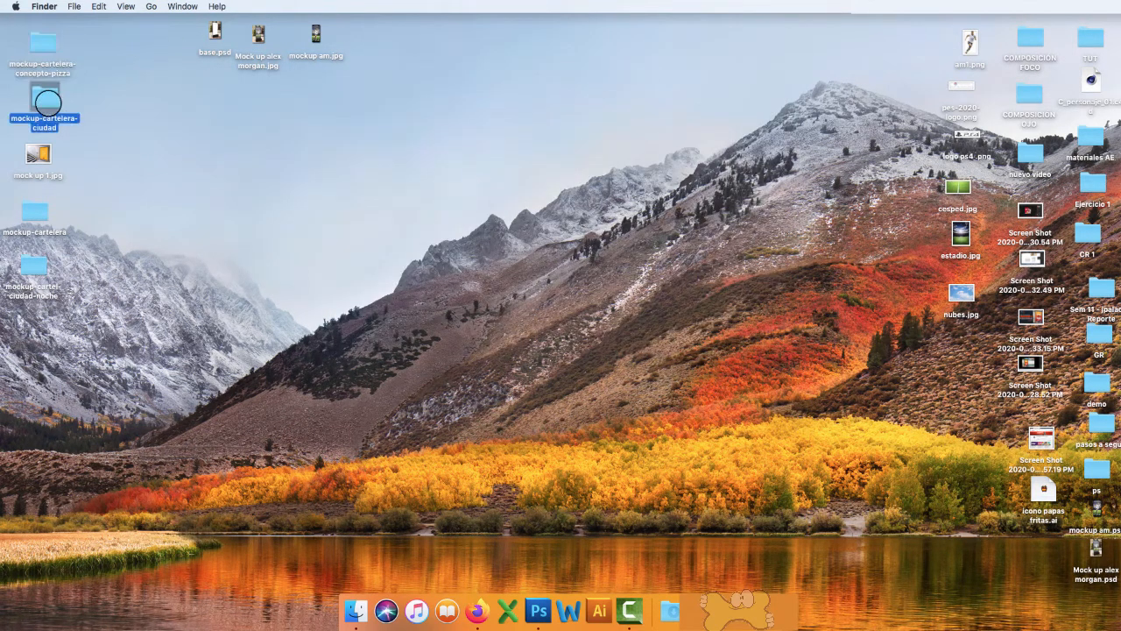
{"action": "double_click", "coordinate": [48, 103]}
{"action": "left_click_drag", "start_coordinate": [601, 142], "coordinate": [605, 154]}
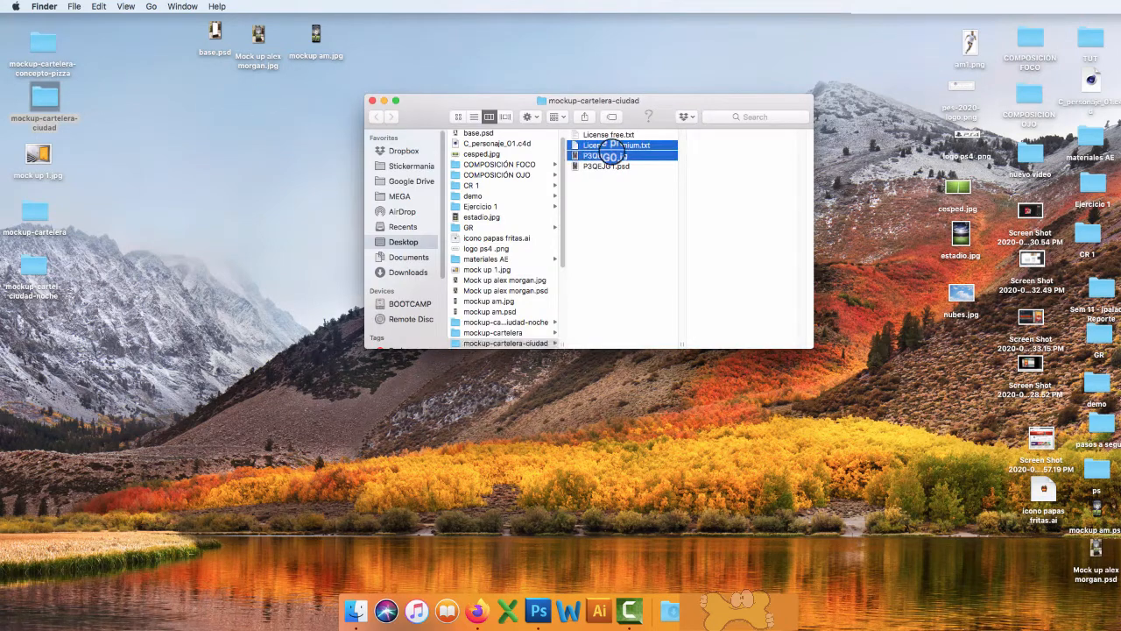
{"action": "left_click", "coordinate": [605, 156]}
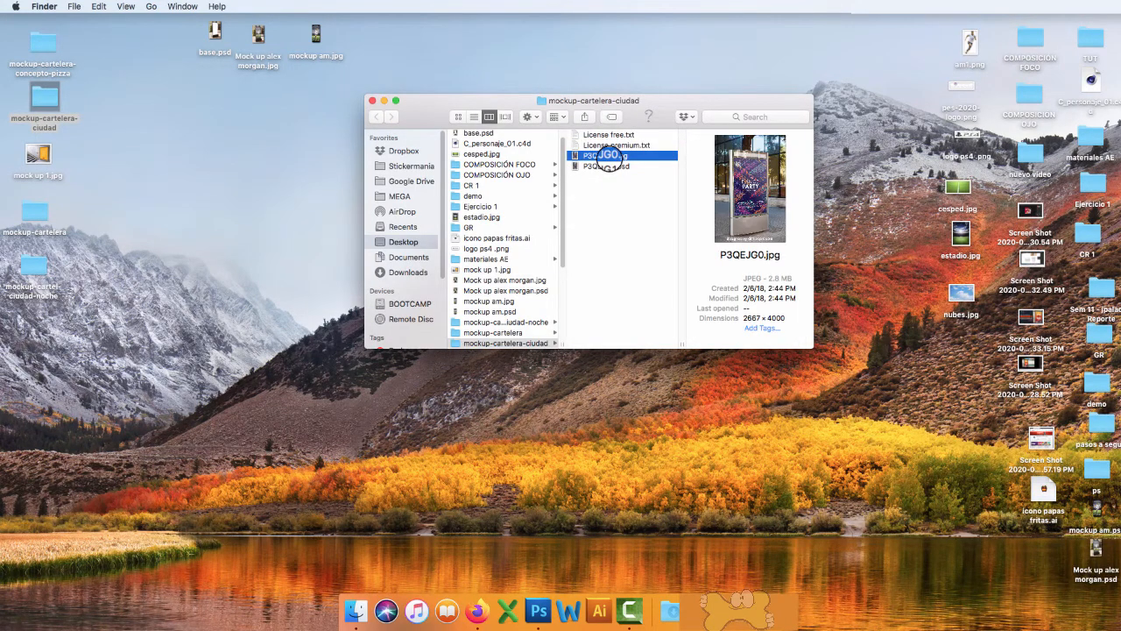
{"action": "key", "text": "space"}
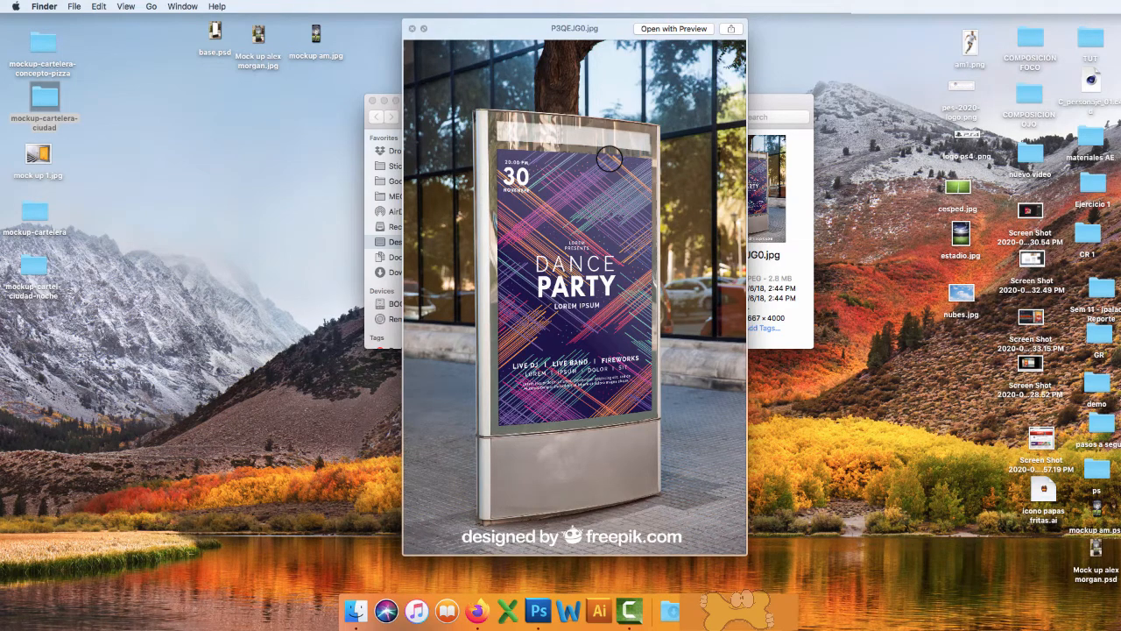
{"action": "key", "text": "space"}
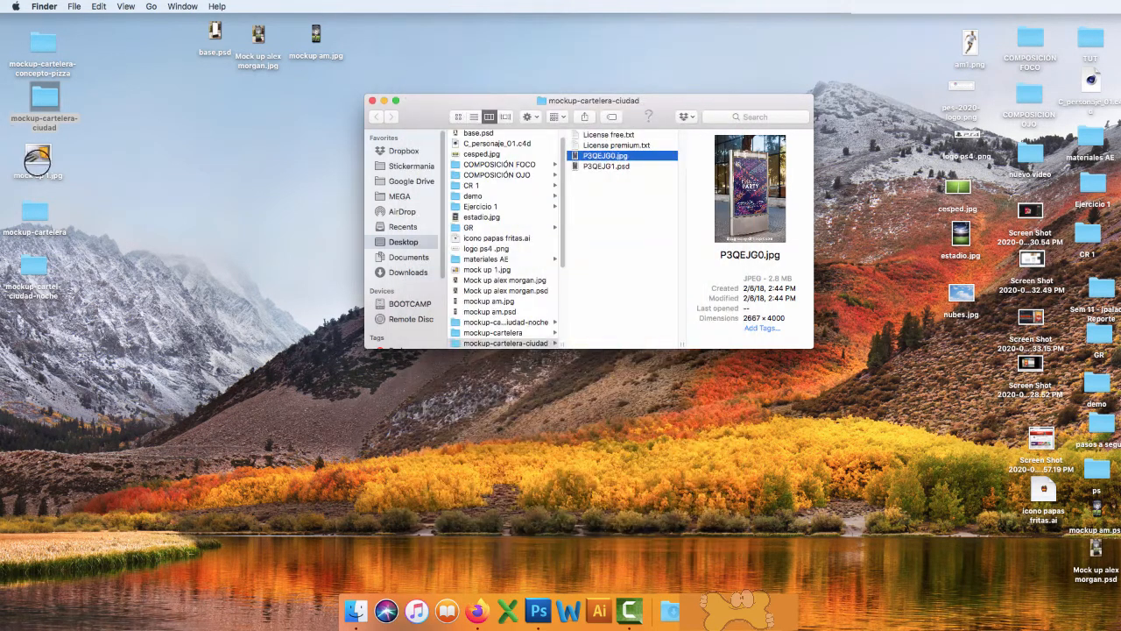
Step: Preview mock up 1.jpg from the desktop and close the preview
{"action": "left_click", "coordinate": [35, 156]}
{"action": "key", "text": "space"}
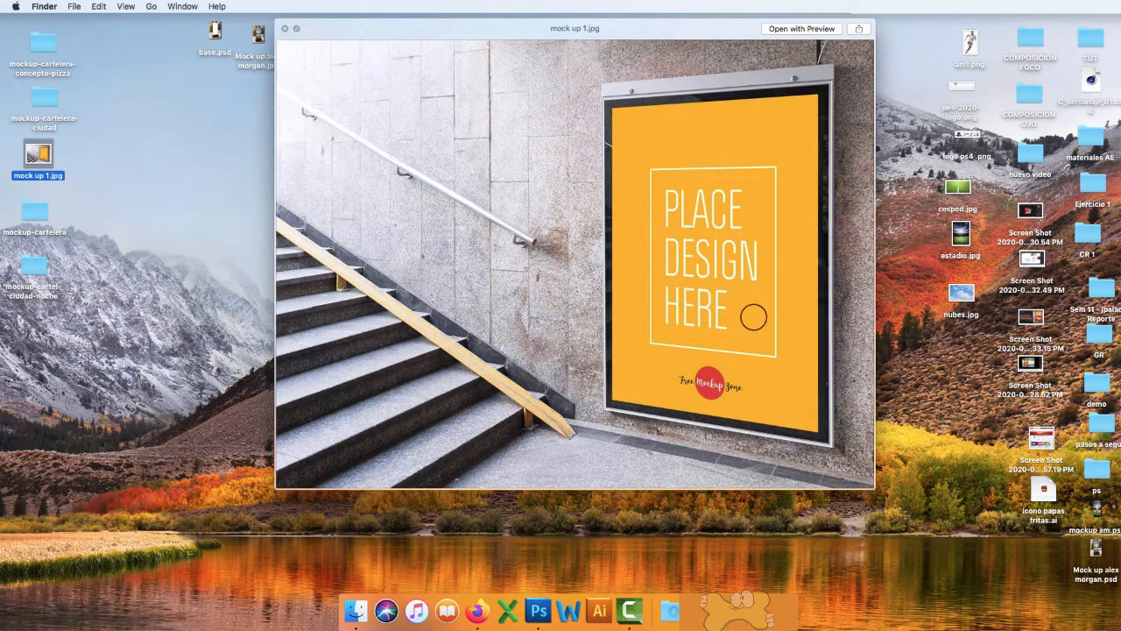
{"action": "key", "text": "space"}
Step: Open the mockup-cartelera folder and preview P3QEF60.jpg
{"action": "left_click", "coordinate": [37, 214]}
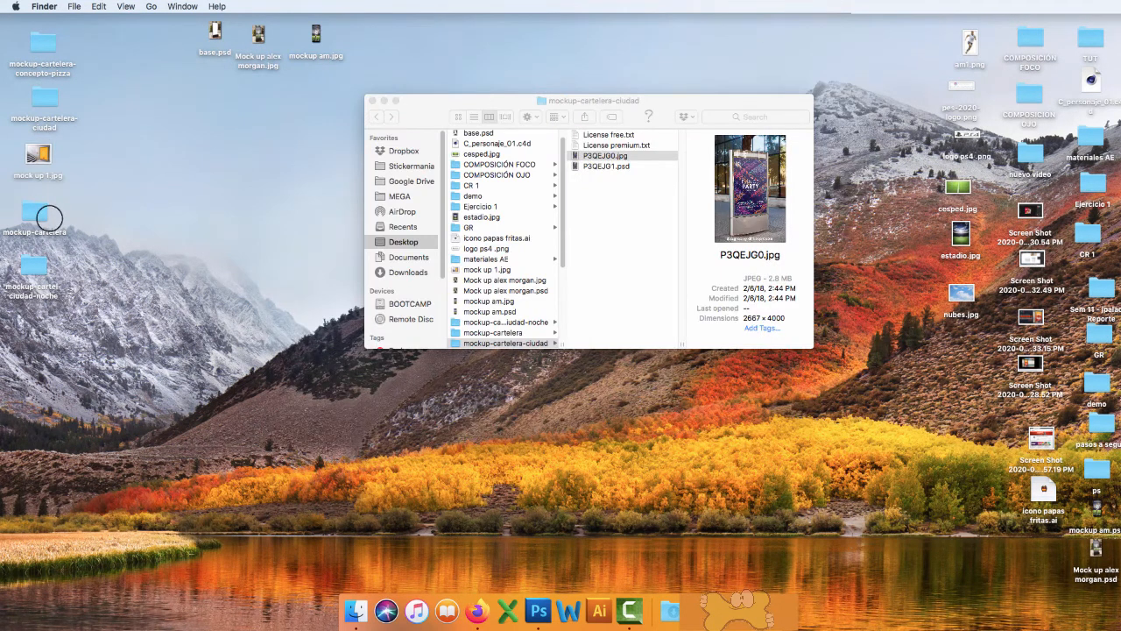
{"action": "key", "text": "super+o"}
{"action": "left_click", "coordinate": [581, 157]}
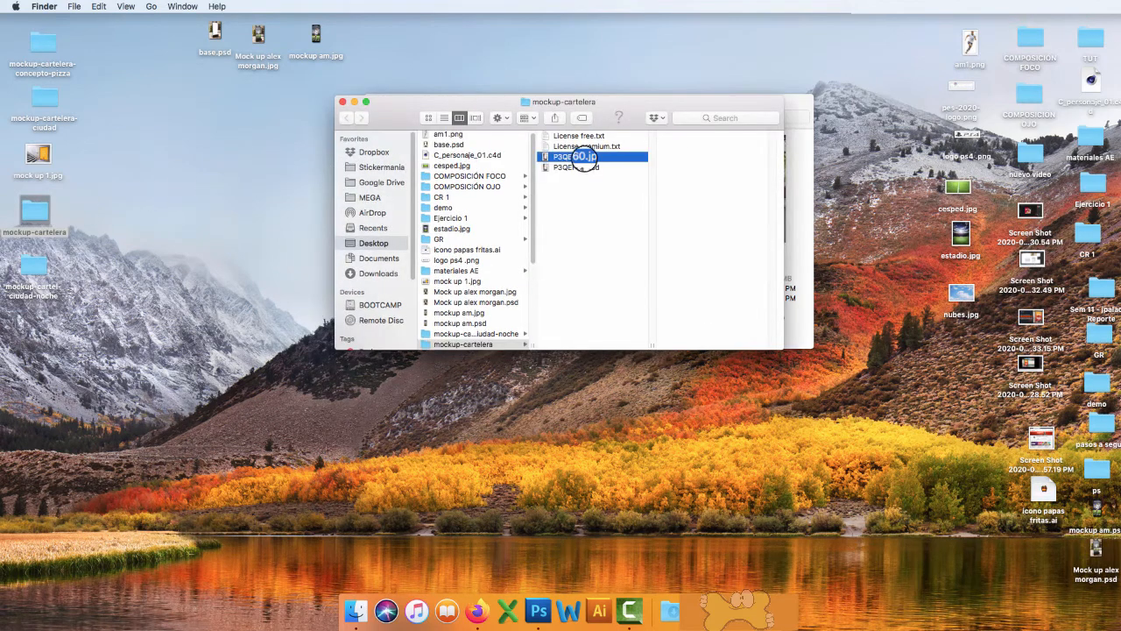
{"action": "key", "text": "space"}
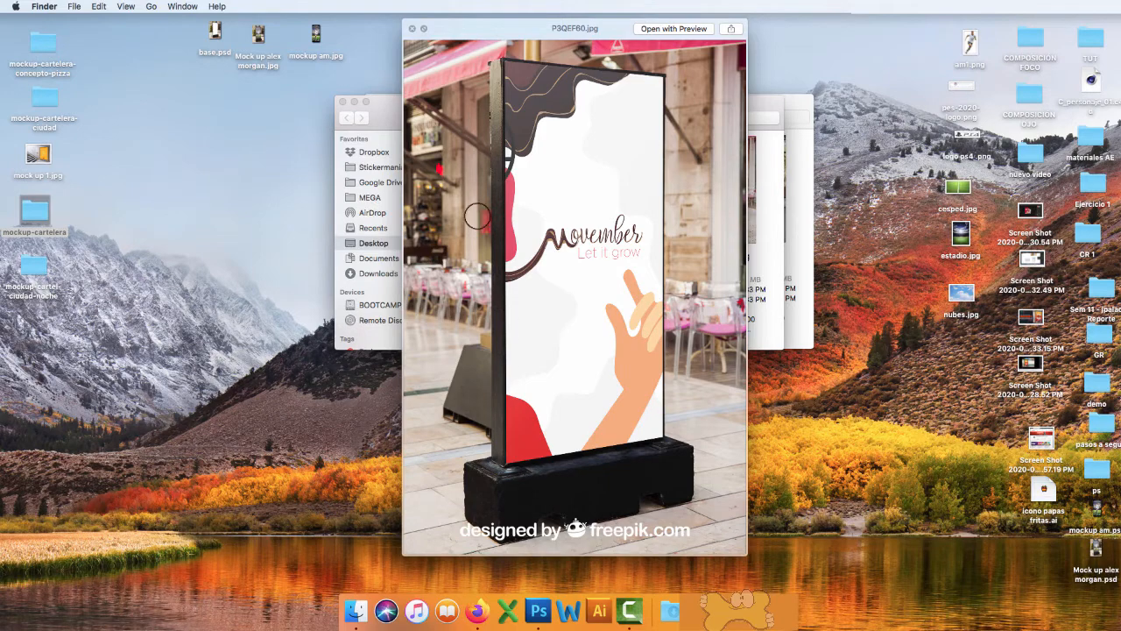
{"action": "key", "text": "space"}
Step: Move the mockup-cartelera window away from the other folder window and preview P3QEF61.psd
{"action": "left_click_drag", "start_coordinate": [493, 105], "coordinate": [325, 133]}
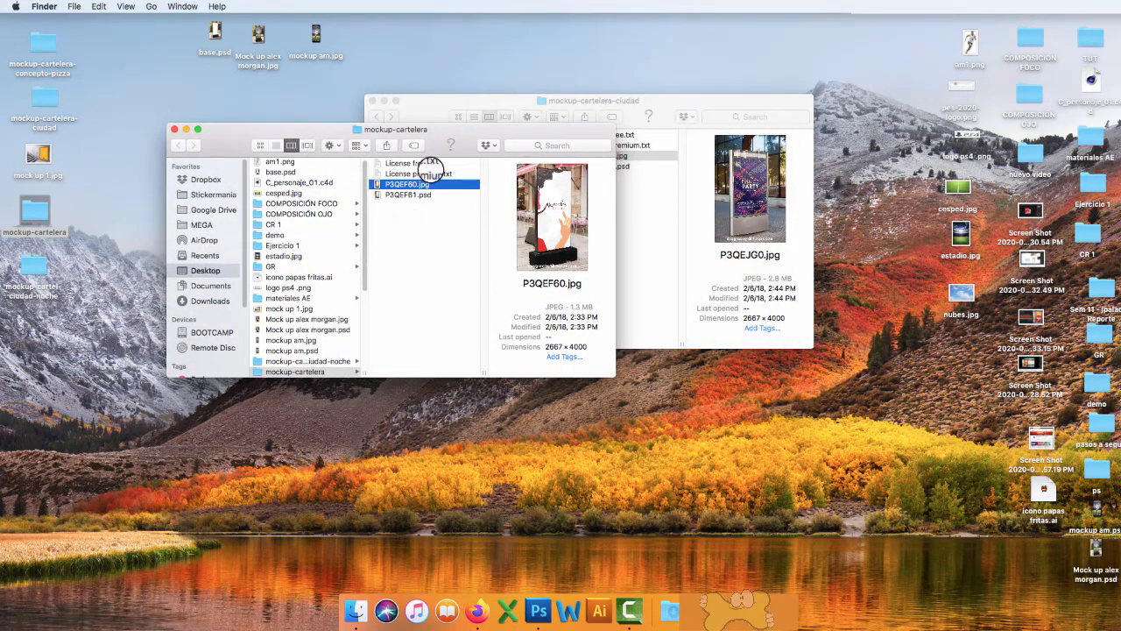
{"action": "left_click", "coordinate": [405, 194]}
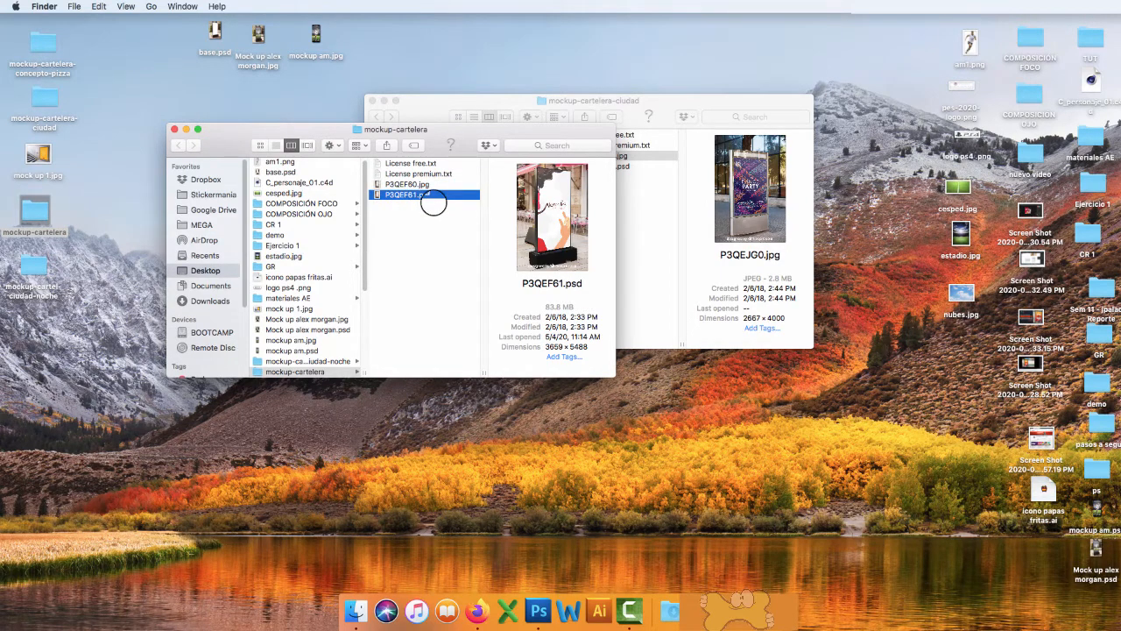
{"action": "key", "text": "space"}
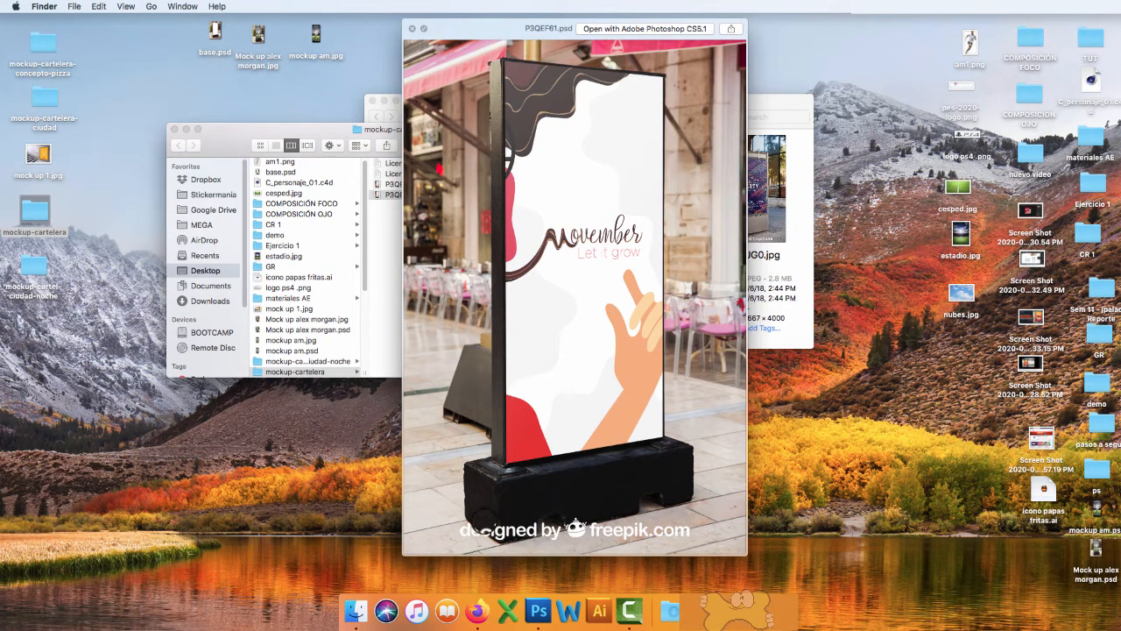
Step: Close the P3QEF61.psd preview, check License premium.txt and License free.txt, and close both folder windows
{"action": "key", "text": "space"}
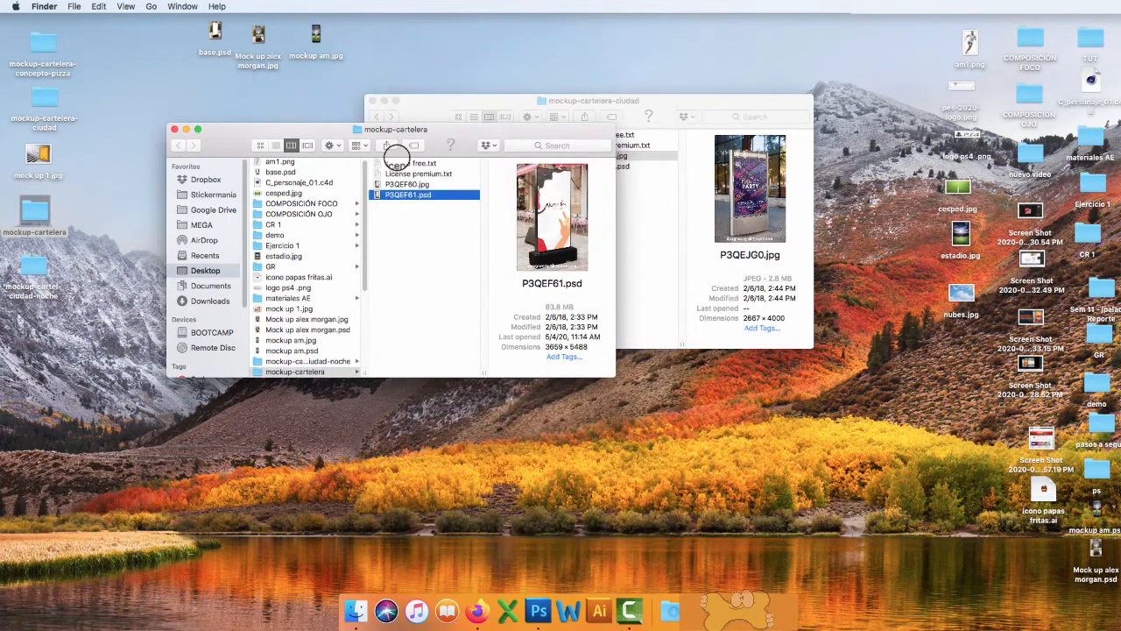
{"action": "left_click", "coordinate": [415, 173]}
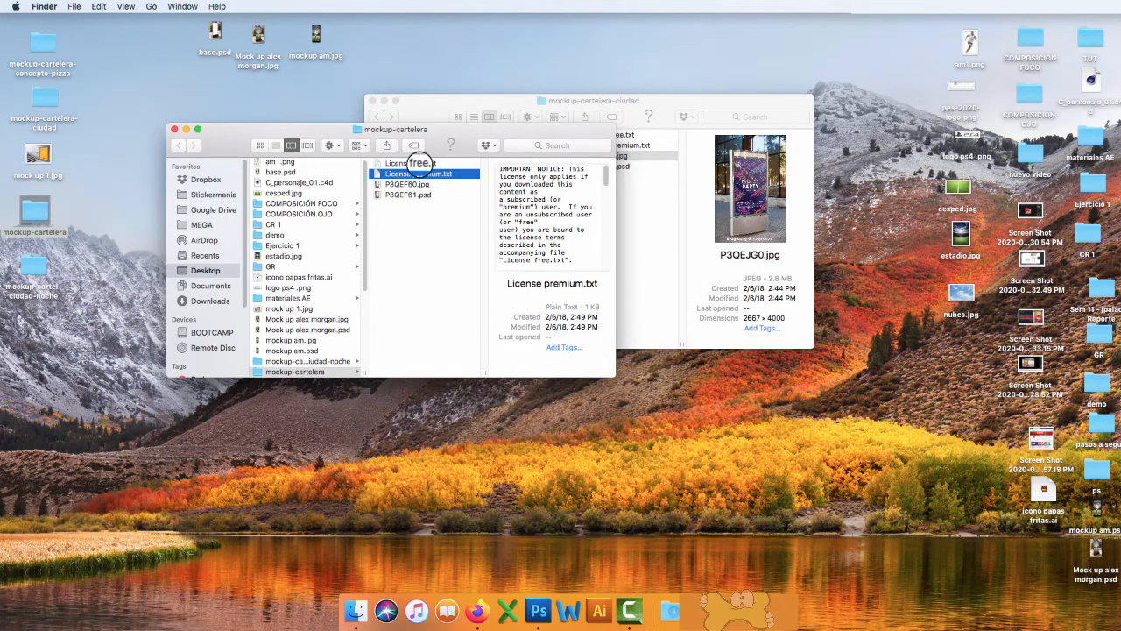
{"action": "left_click", "coordinate": [419, 163]}
{"action": "left_click", "coordinate": [419, 173]}
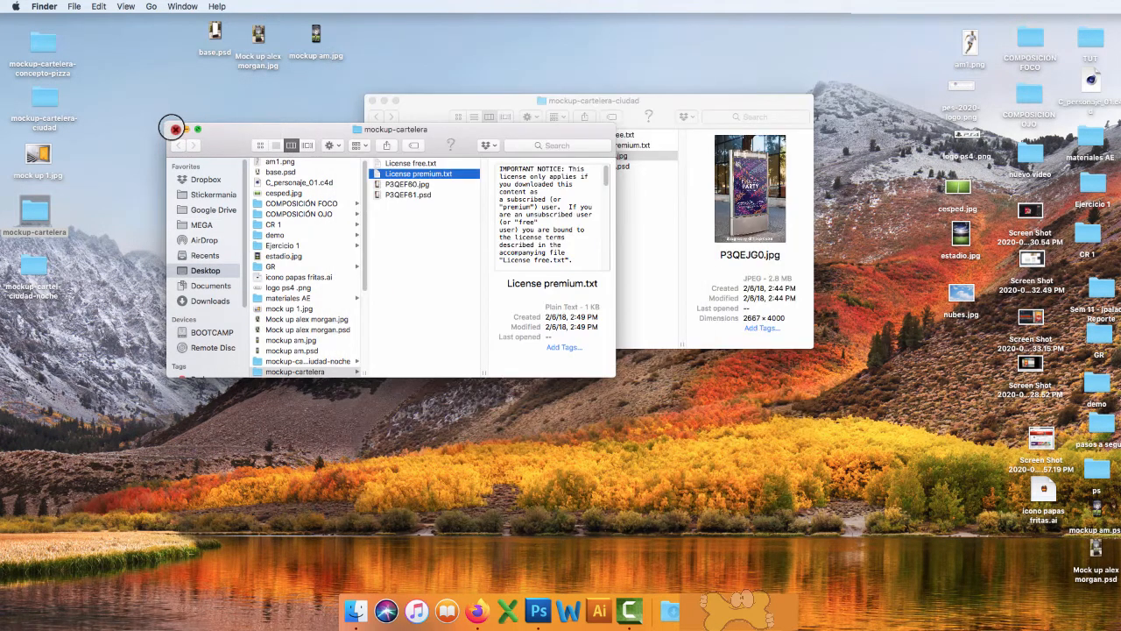
{"action": "left_click", "coordinate": [174, 129]}
{"action": "left_click", "coordinate": [371, 101]}
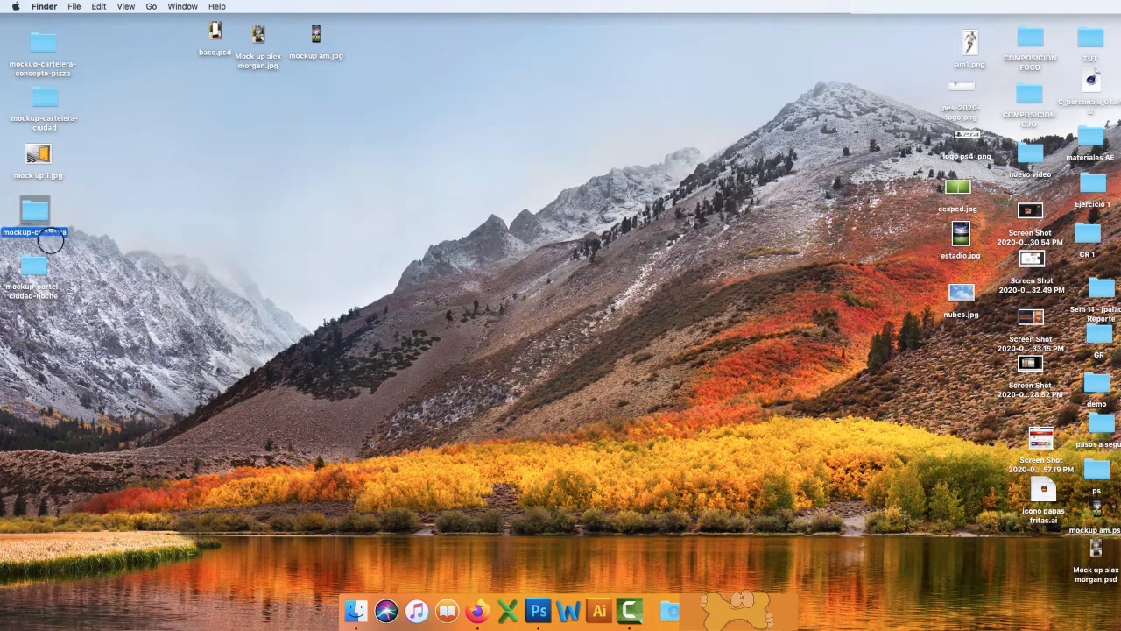
Step: Open the mockup-cartel-ciudad-noche folder, preview PE4BTE0.jpg, and close the preview and folder window
{"action": "double_click", "coordinate": [34, 263]}
{"action": "left_click", "coordinate": [582, 268]}
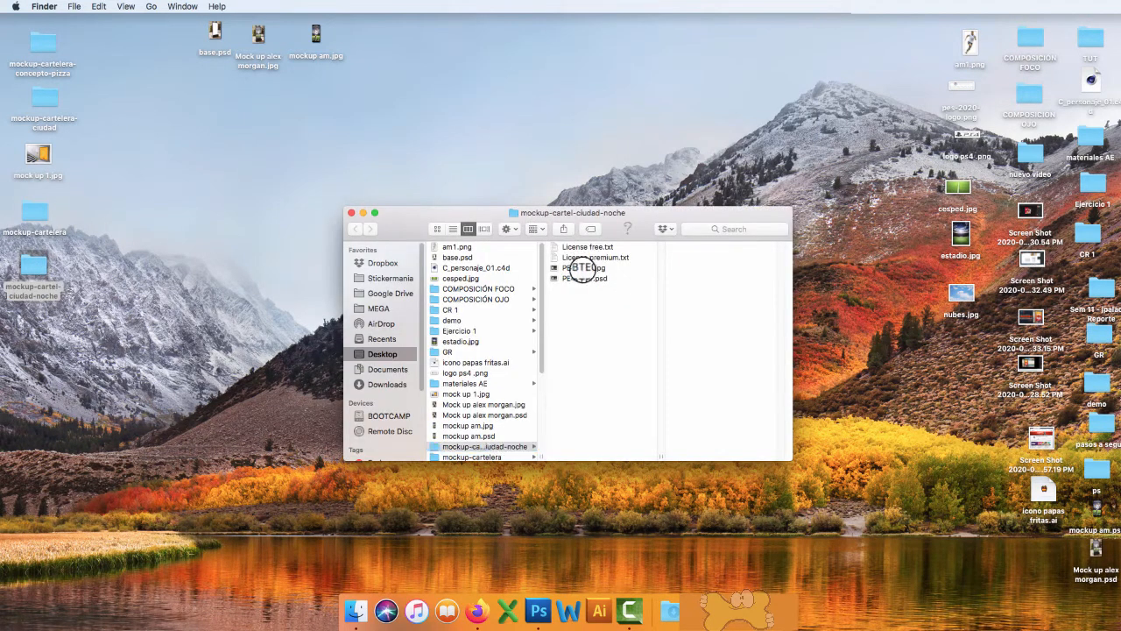
{"action": "key", "text": "space"}
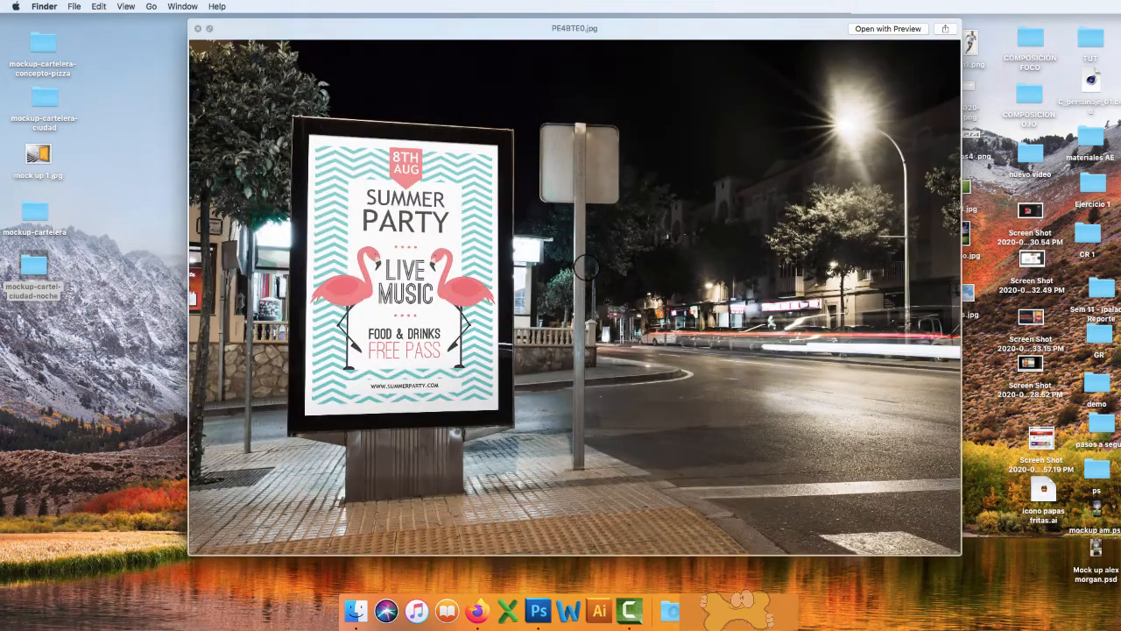
{"action": "key", "text": "space"}
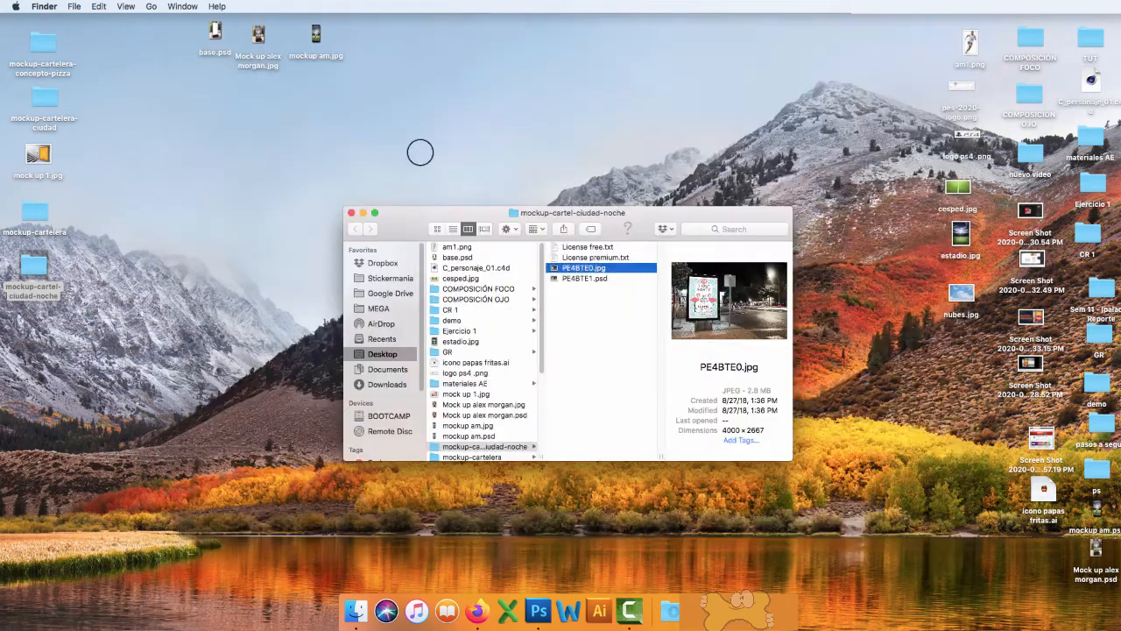
{"action": "left_click", "coordinate": [351, 212]}
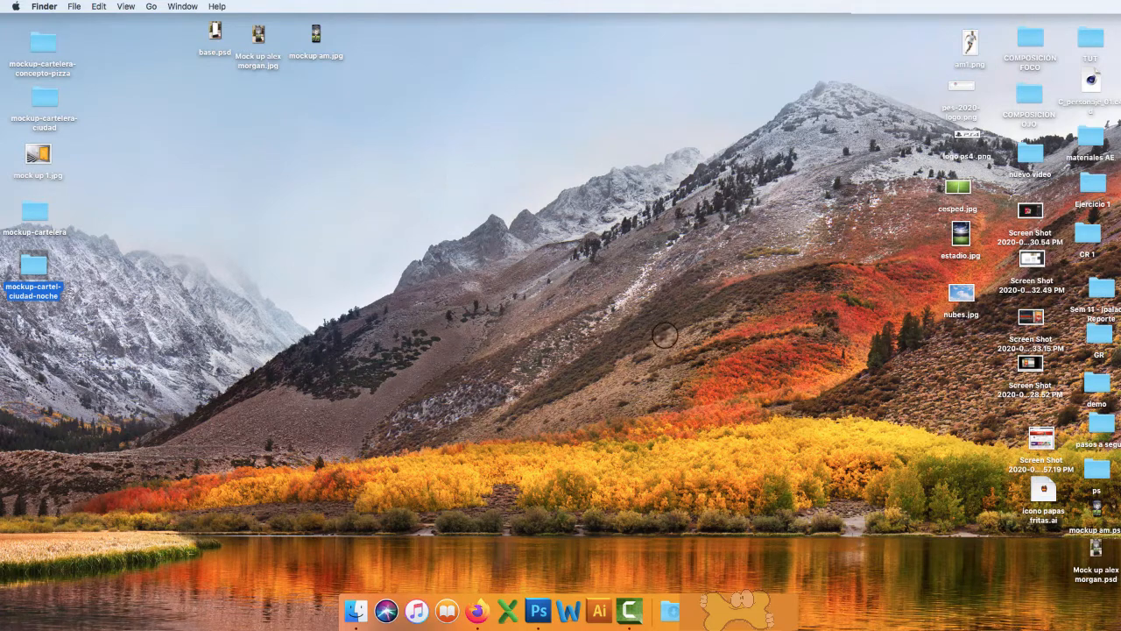
{"action": "left_click", "coordinate": [865, 8]}
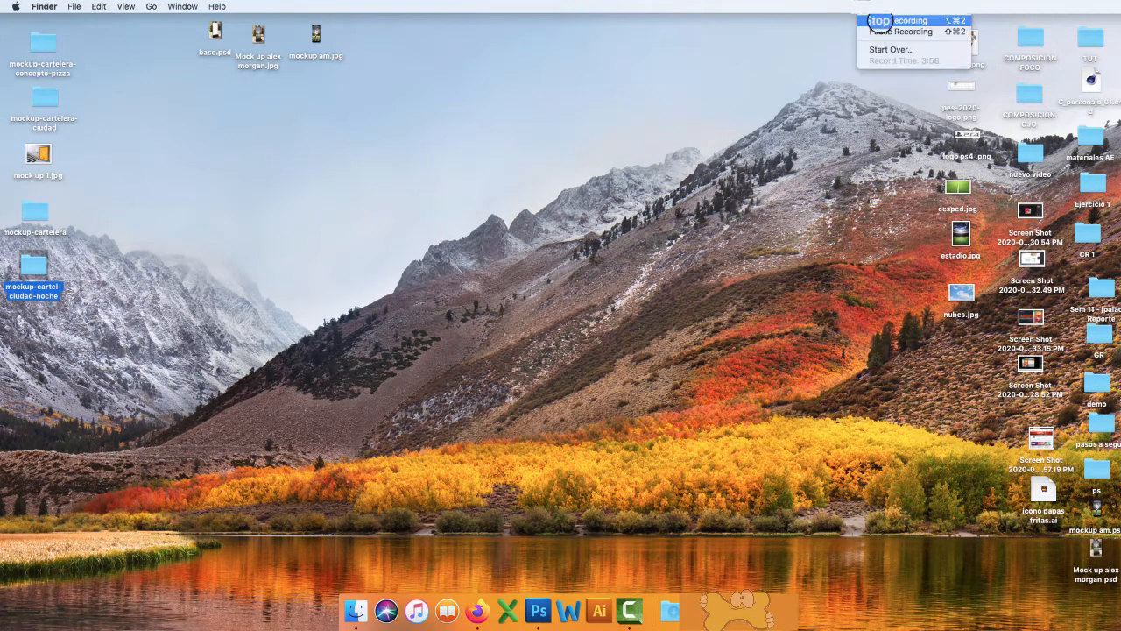
{"action": "left_click", "coordinate": [877, 33]}
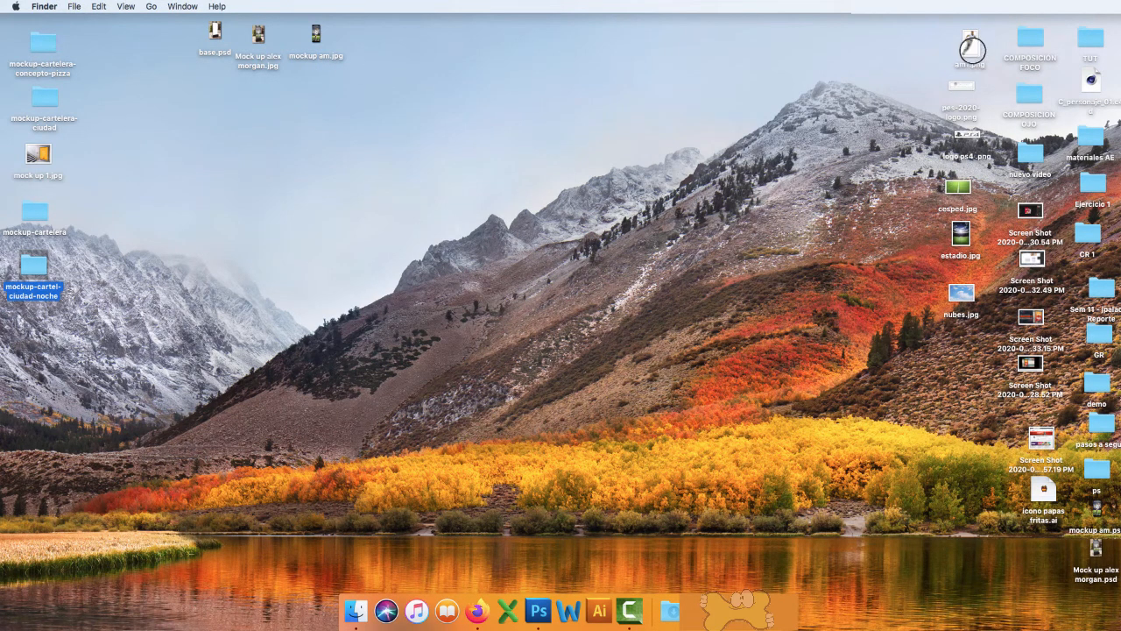
Step: Preview the player cutout am1.png from the desktop and reposition the preview window
{"action": "left_click", "coordinate": [969, 44]}
{"action": "key", "text": "space"}
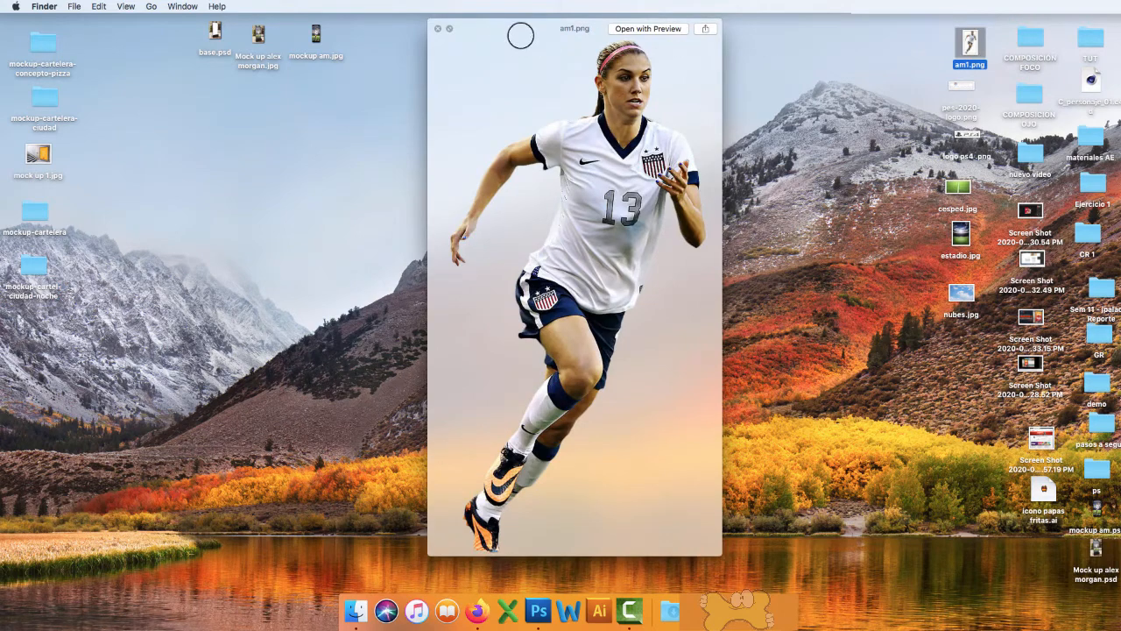
{"action": "left_click_drag", "start_coordinate": [520, 35], "coordinate": [470, 60]}
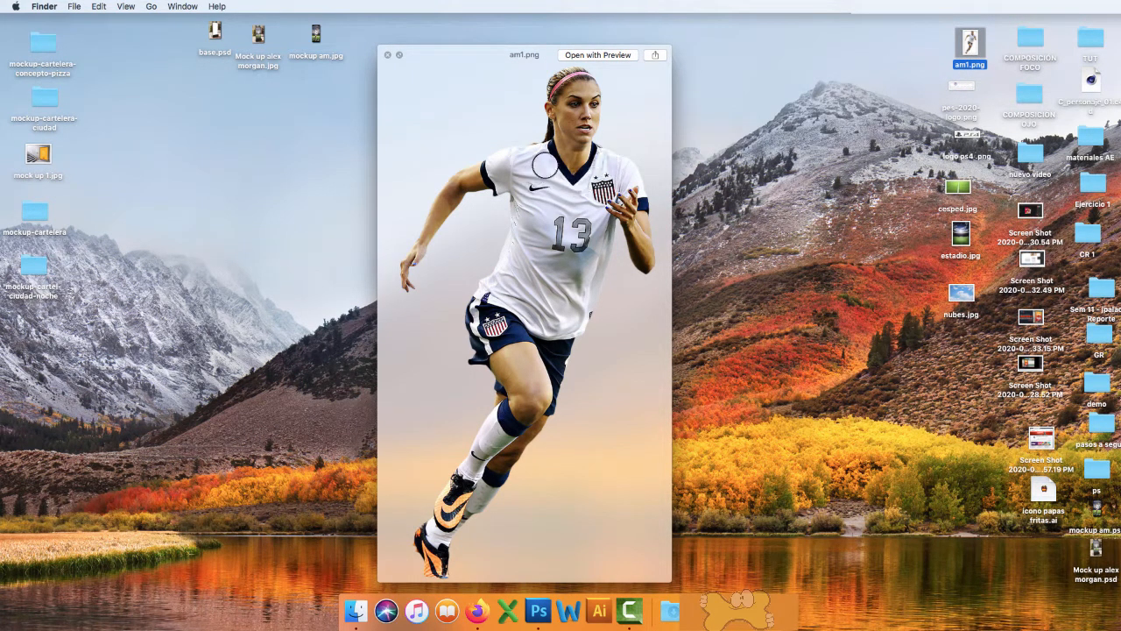
Step: Preview pes-2020-logo.png and logo ps4 .png from the desktop and close the preview
{"action": "left_click", "coordinate": [967, 85]}
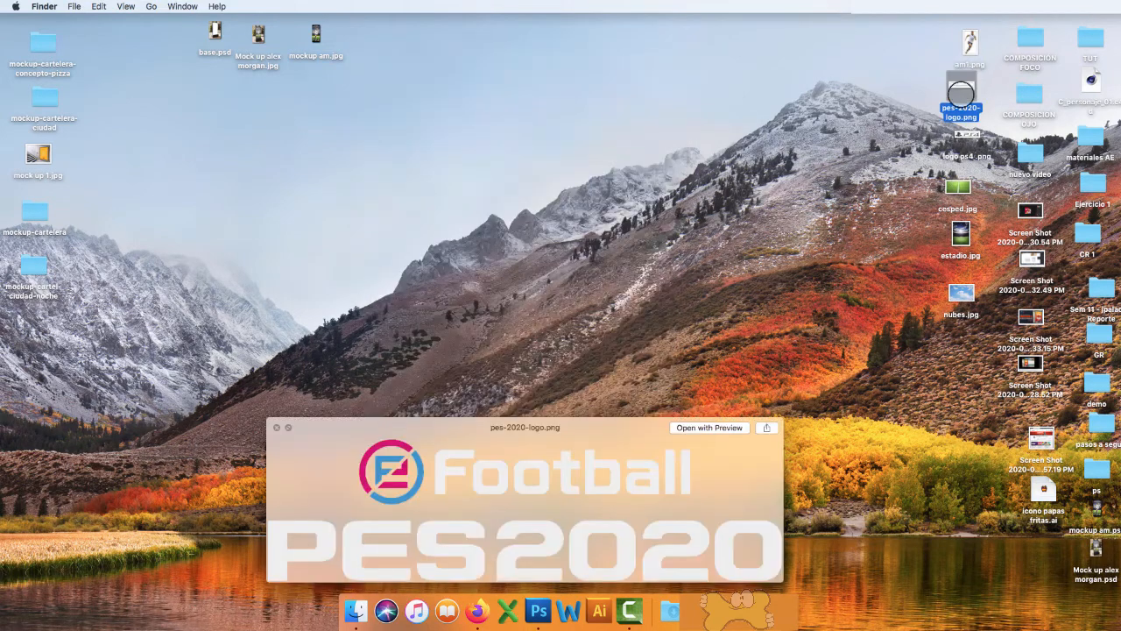
{"action": "left_click_drag", "start_coordinate": [645, 426], "coordinate": [637, 240]}
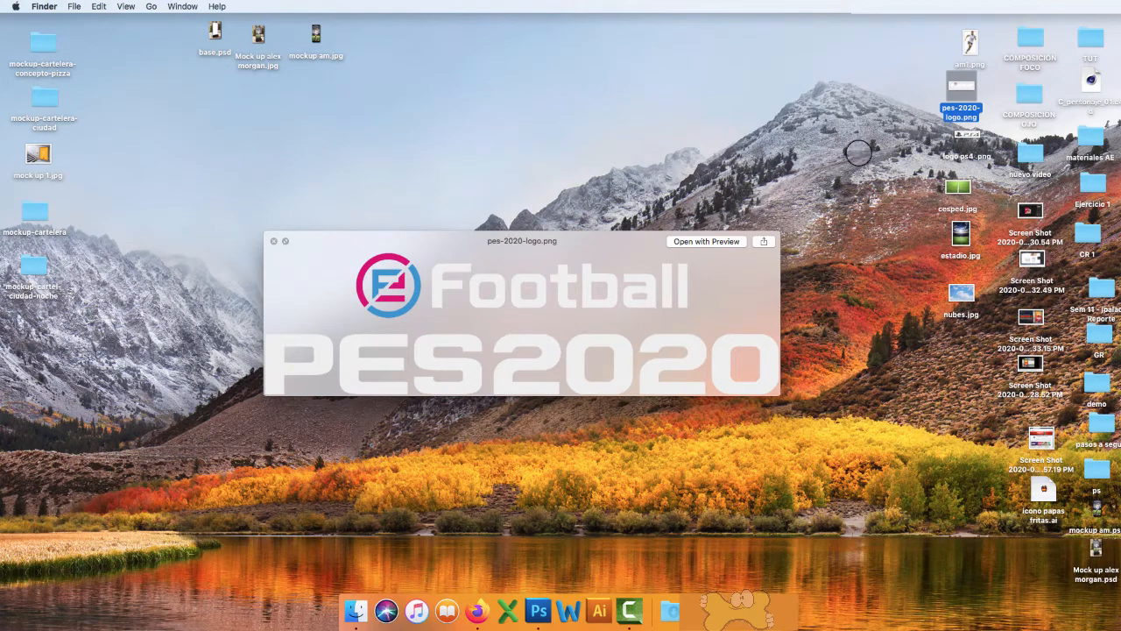
{"action": "left_click", "coordinate": [964, 134]}
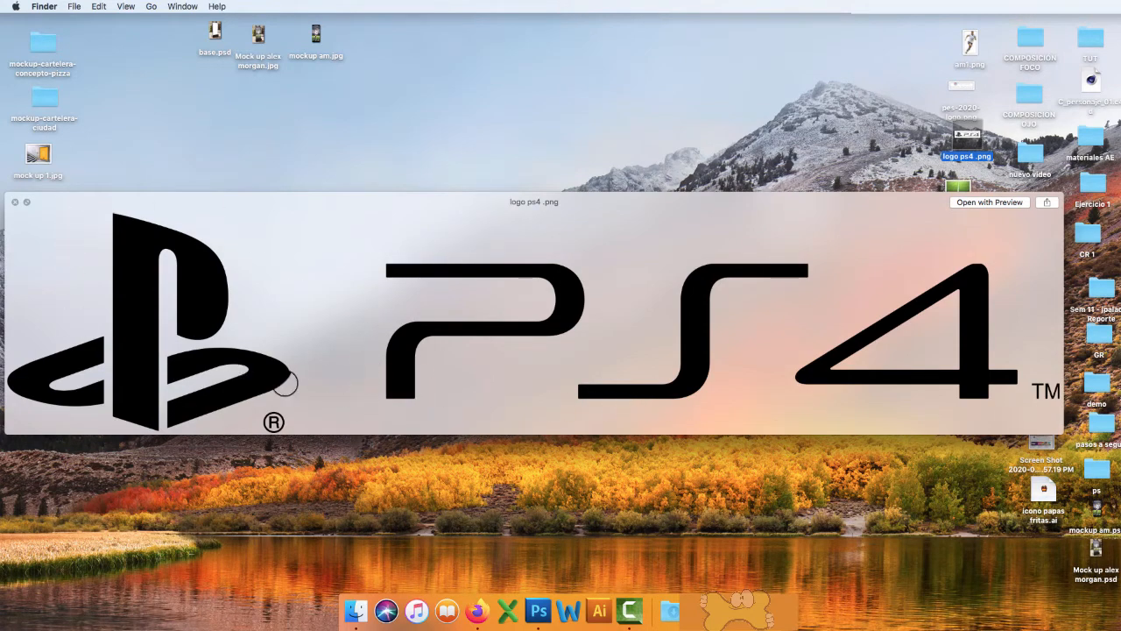
{"action": "key", "text": "space"}
Step: Preview the grass image cesped.jpg, move and enlarge its preview window, and close it
{"action": "left_click", "coordinate": [961, 187]}
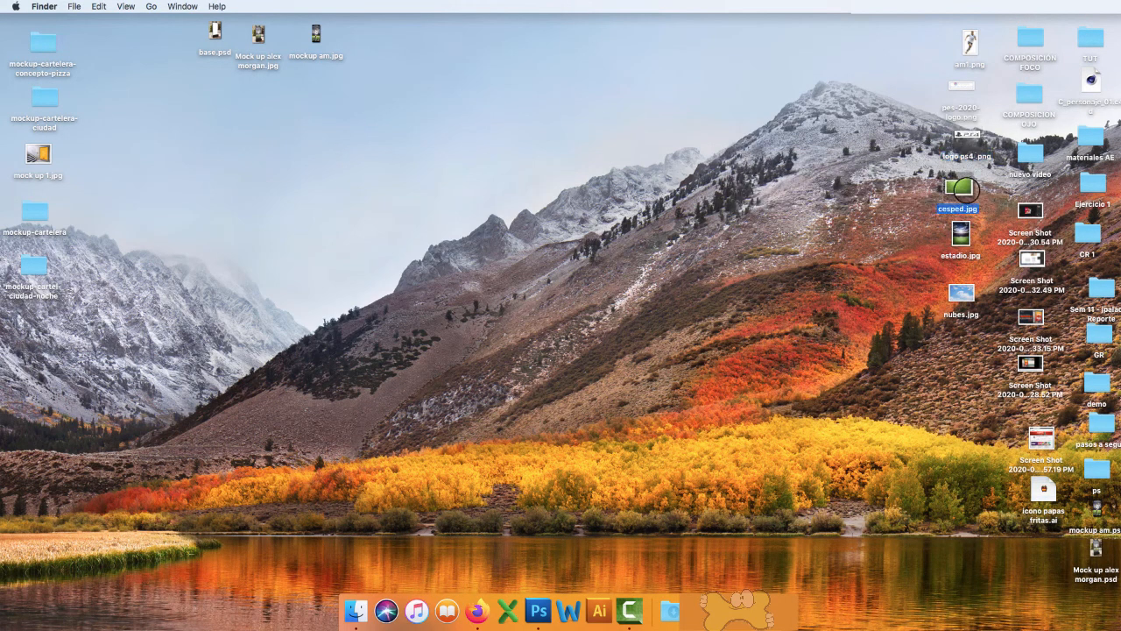
{"action": "key", "text": "space"}
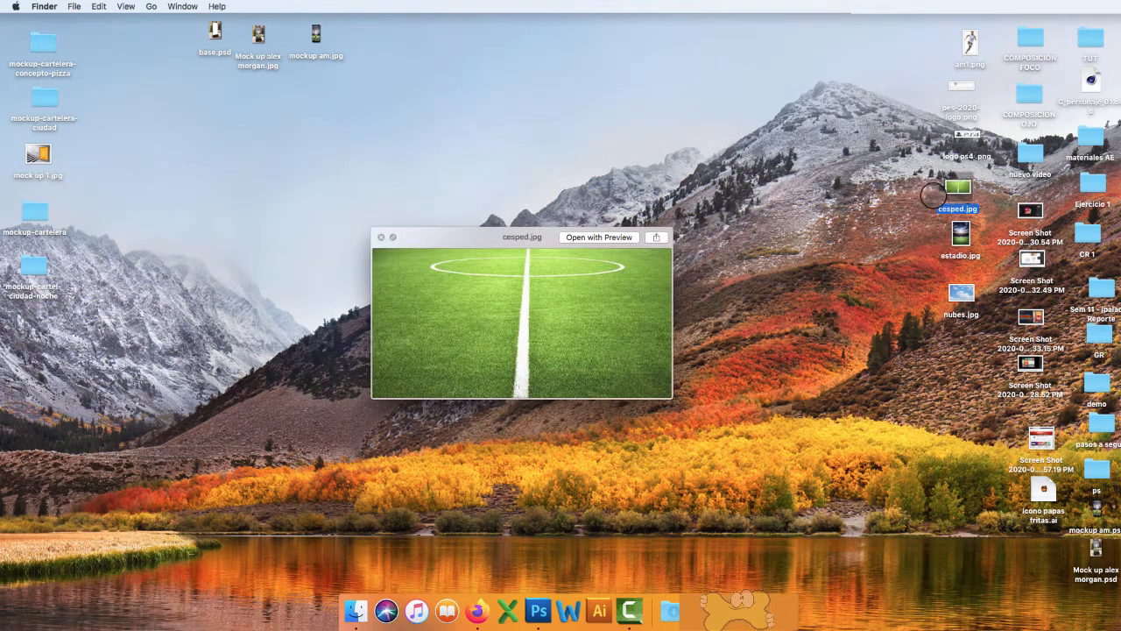
{"action": "left_click_drag", "start_coordinate": [462, 241], "coordinate": [385, 151]}
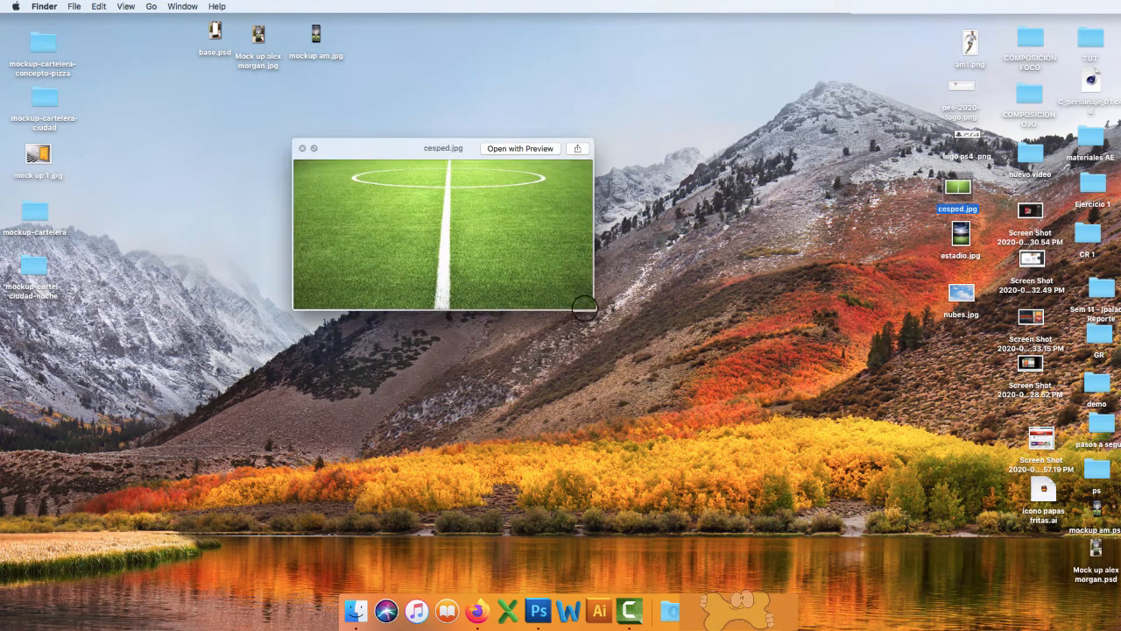
{"action": "left_click_drag", "start_coordinate": [580, 316], "coordinate": [872, 571]}
{"action": "key", "text": "space"}
Step: Preview the stadium background estadio.jpg from the desktop and close the preview
{"action": "left_click", "coordinate": [961, 233]}
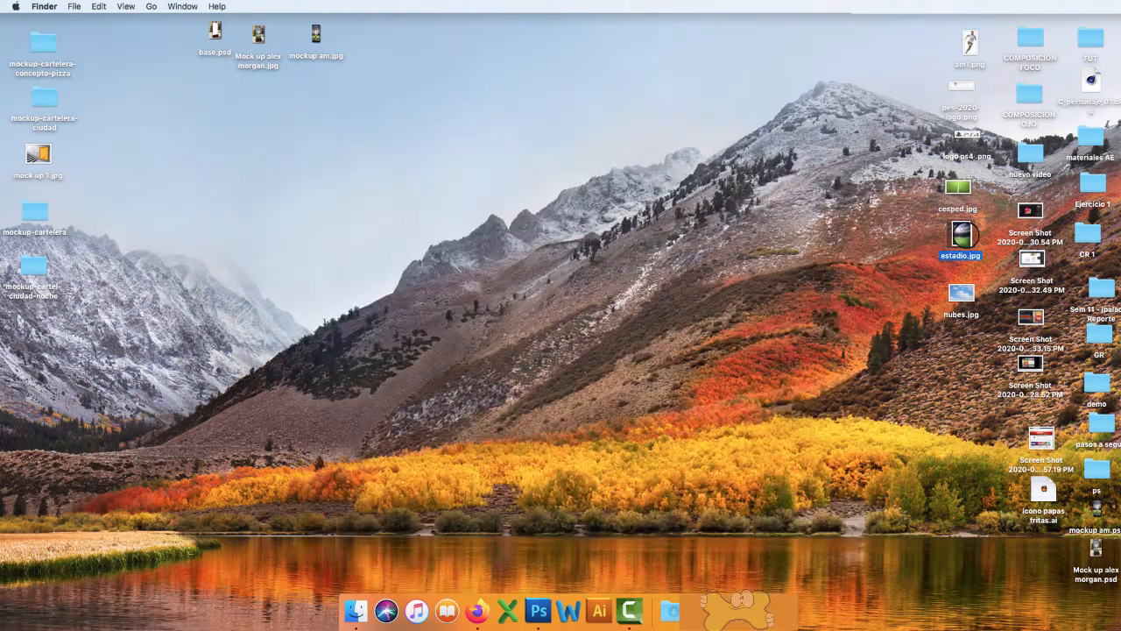
{"action": "key", "text": "space"}
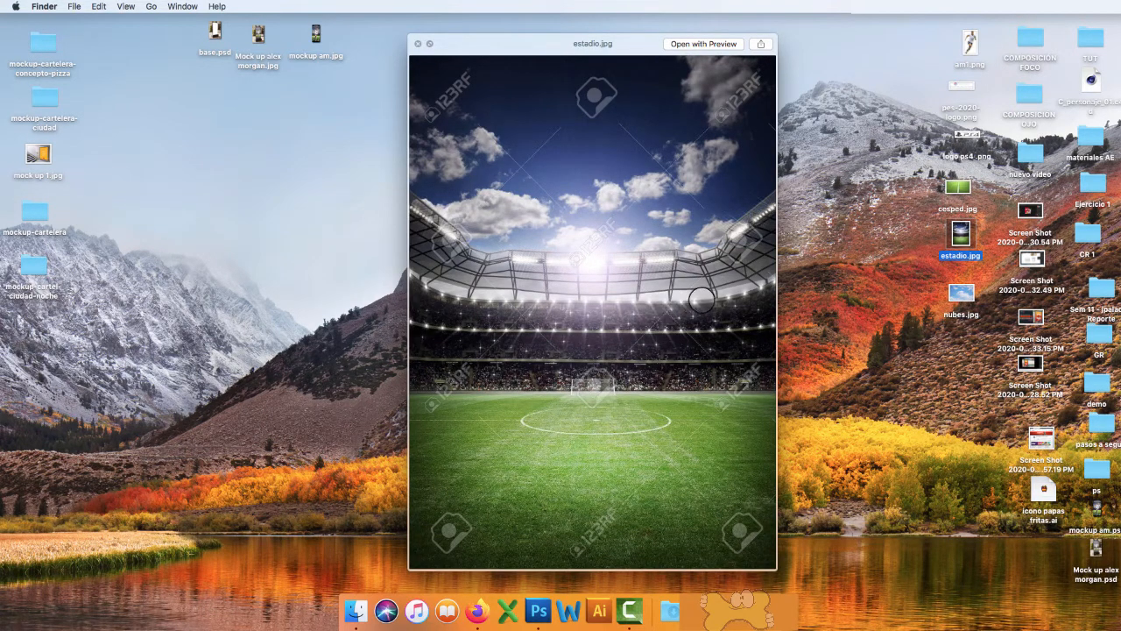
{"action": "key", "text": "space"}
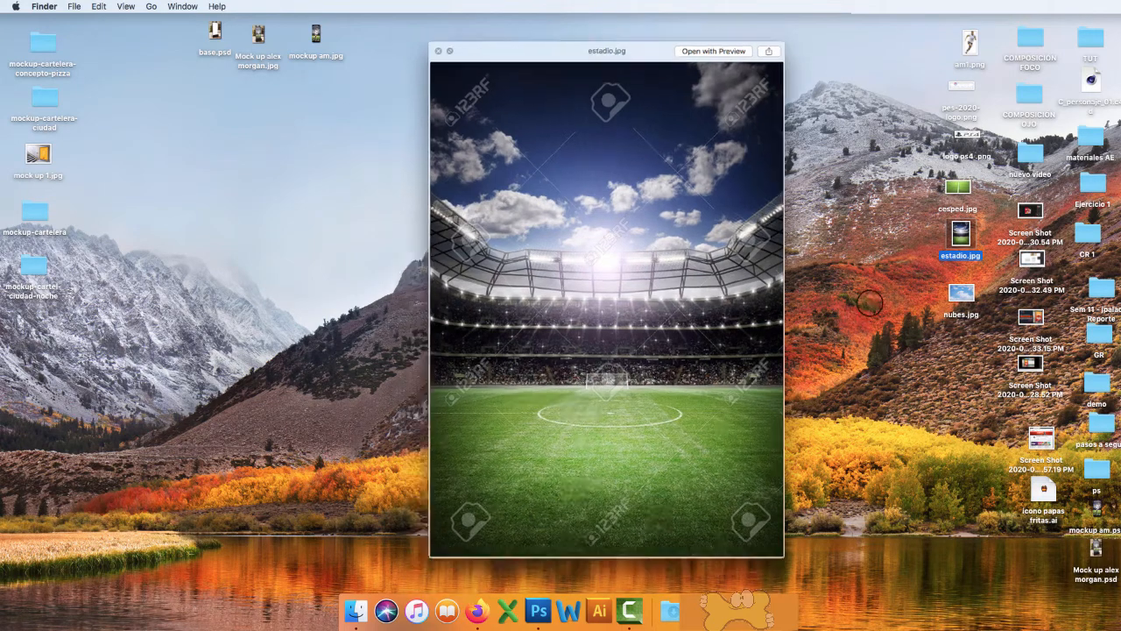
Step: Preview the clouds image nubes.jpg, compare it with the sky in estadio.jpg, and close the preview
{"action": "left_click", "coordinate": [958, 290]}
{"action": "key", "text": "space"}
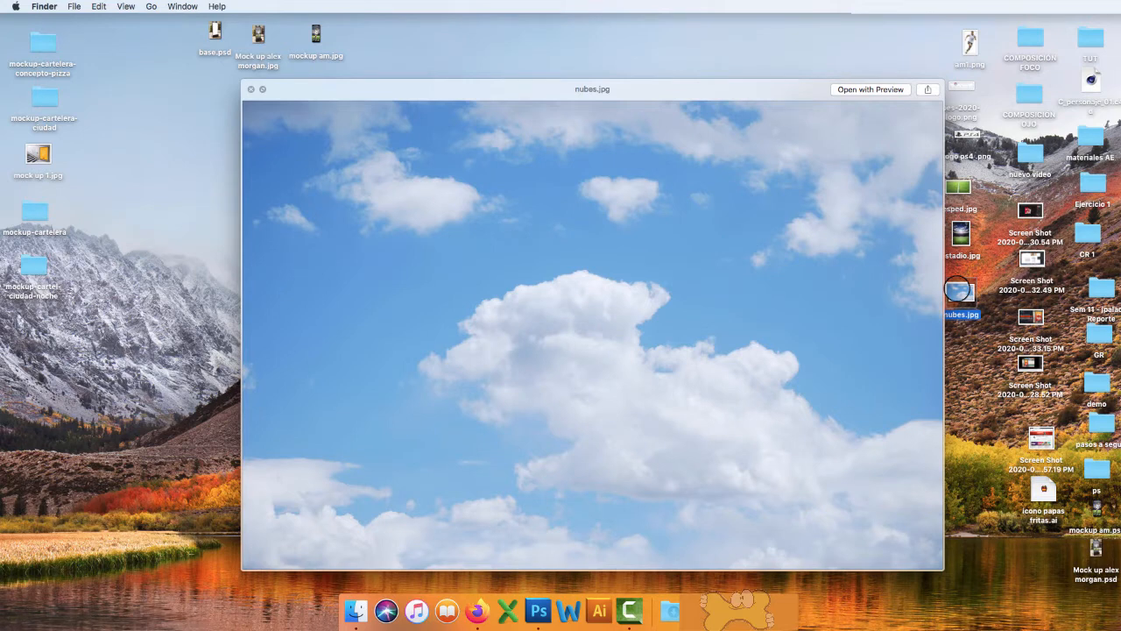
{"action": "left_click", "coordinate": [962, 233]}
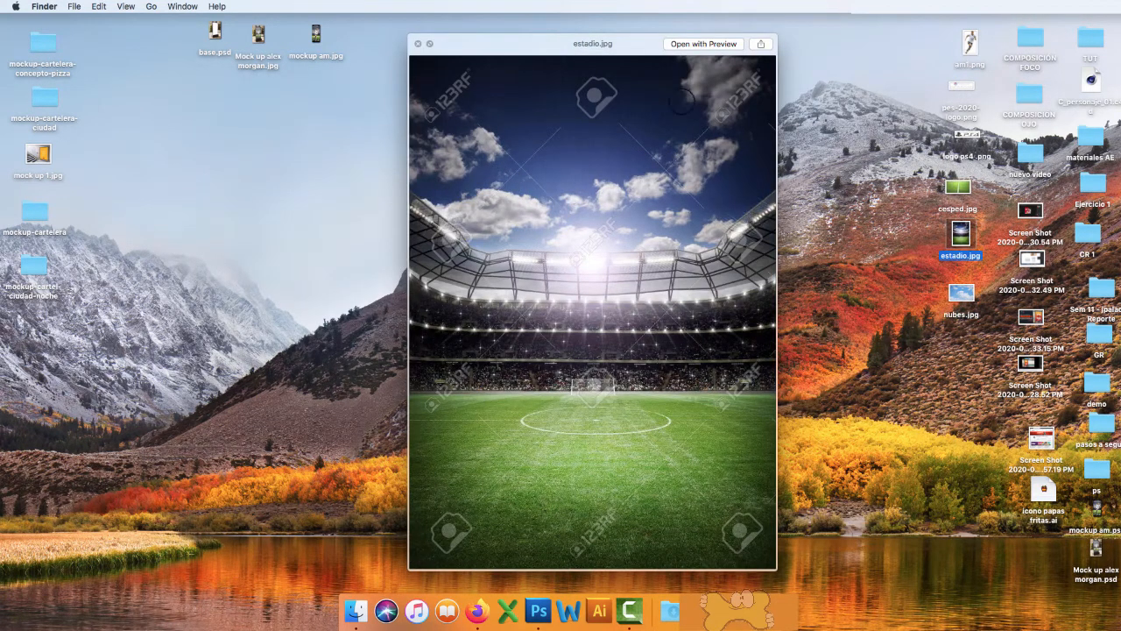
{"action": "left_click", "coordinate": [960, 292]}
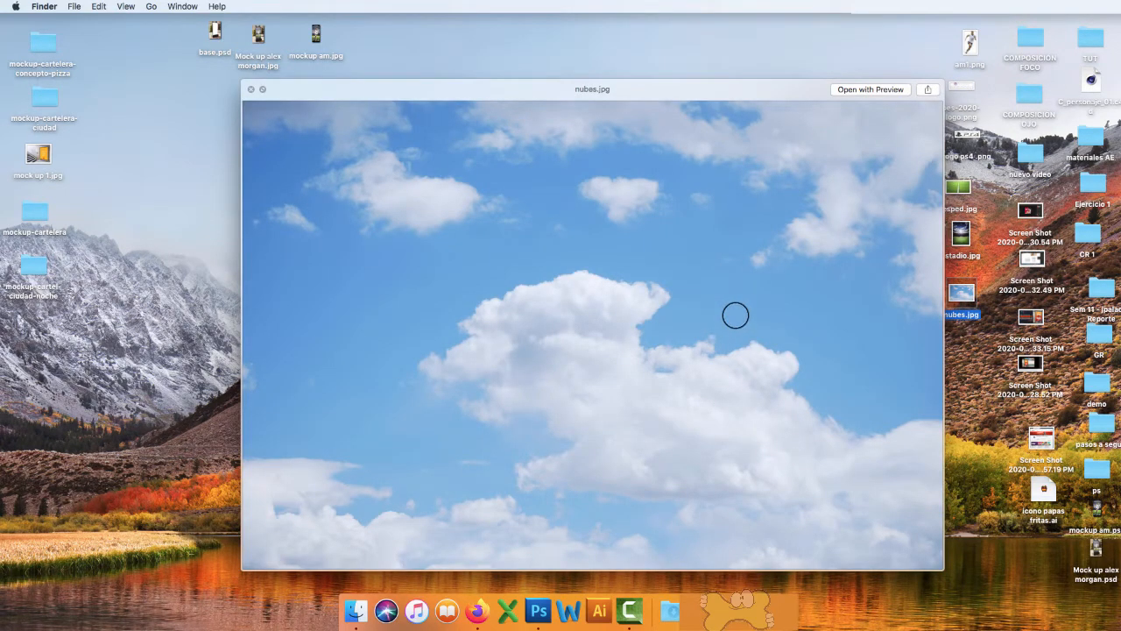
{"action": "key", "text": "space"}
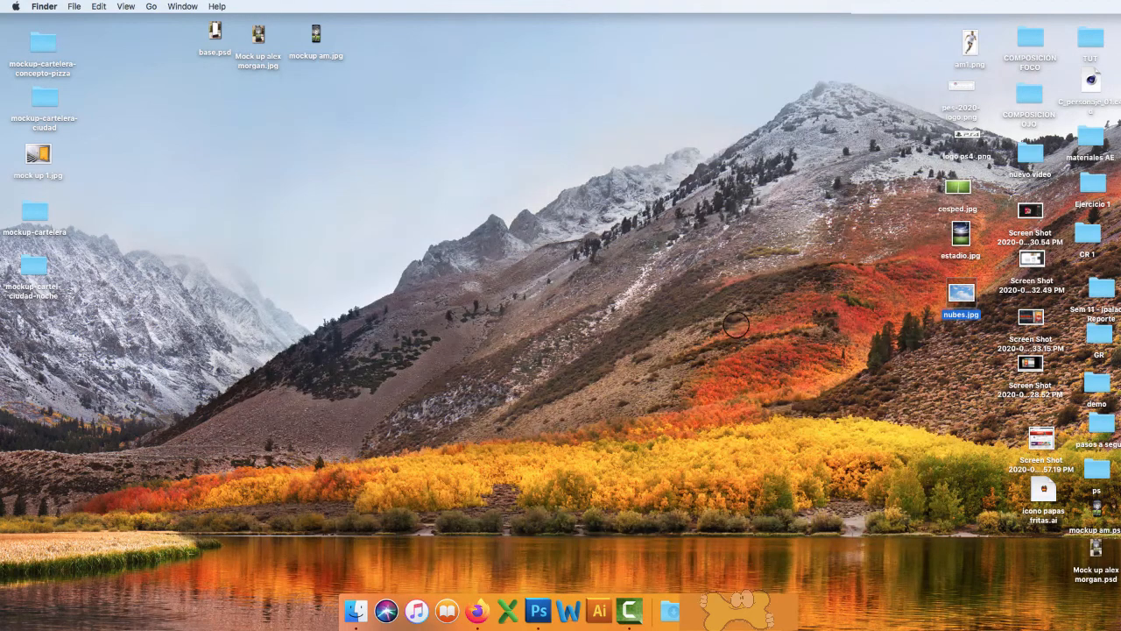
Step: Restore the Firefox window and examine the PNGOcean result in the "alex morgan png" image search
{"action": "left_click", "coordinate": [736, 609]}
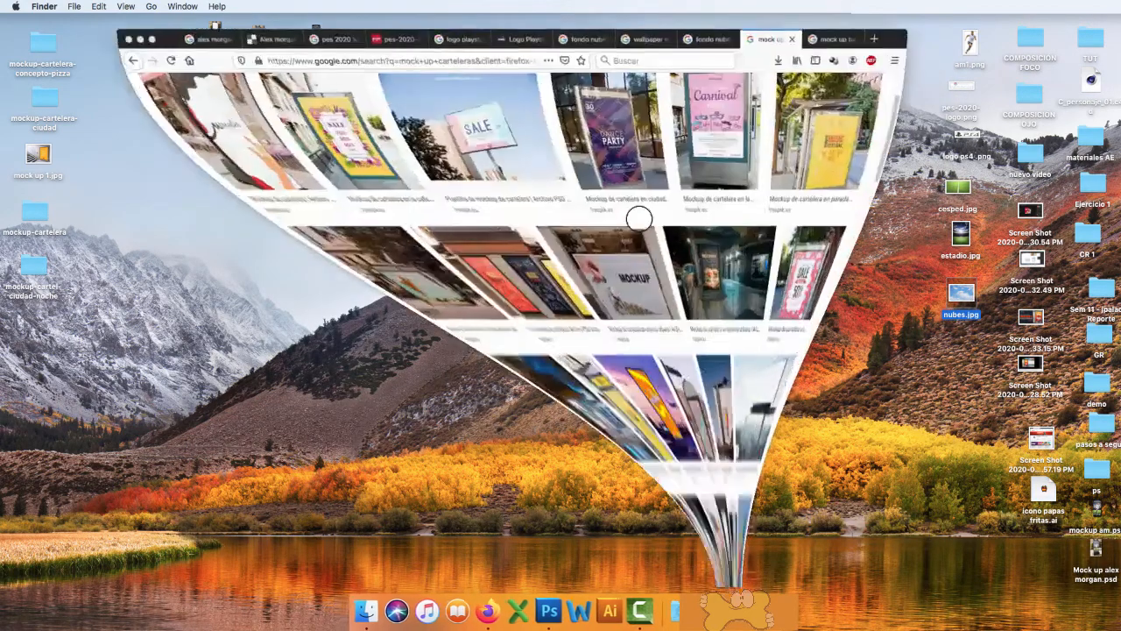
{"action": "left_click", "coordinate": [210, 37]}
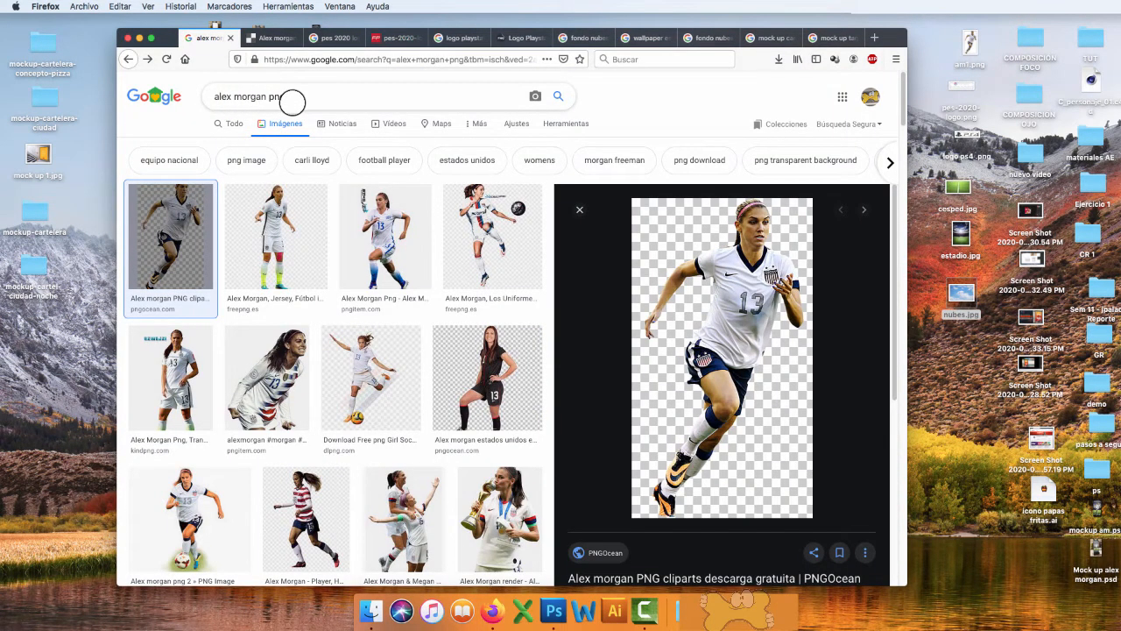
{"action": "scroll", "coordinate": [662, 375], "scroll_direction": "down", "scroll_amount": 1}
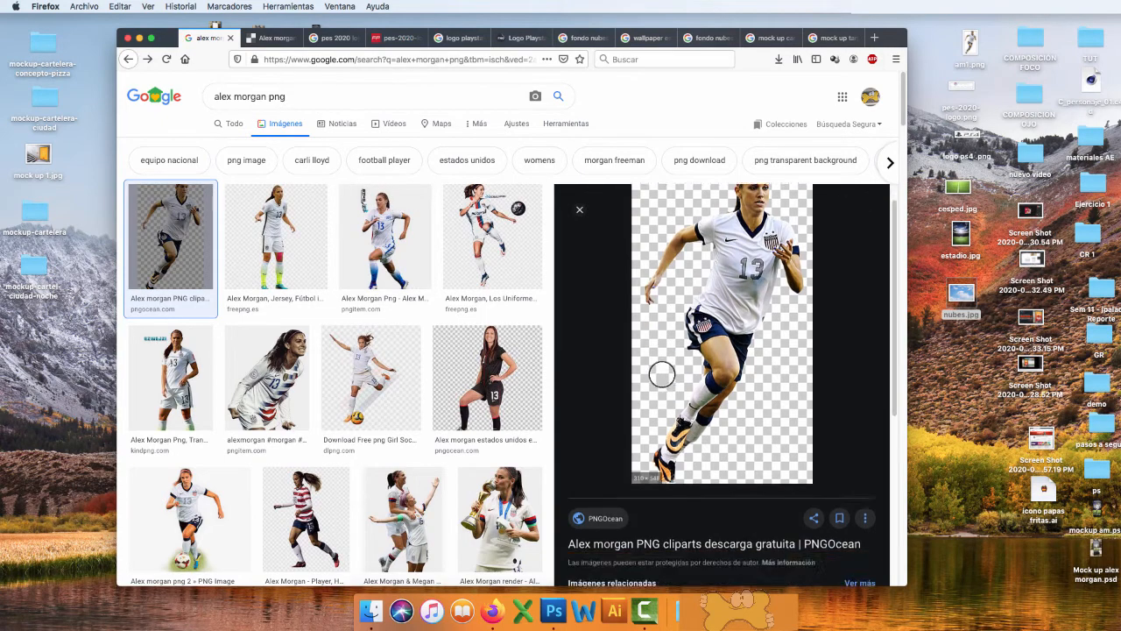
{"action": "scroll", "coordinate": [662, 375], "scroll_direction": "down", "scroll_amount": 2}
{"action": "scroll", "coordinate": [666, 350], "scroll_direction": "up", "scroll_amount": 3}
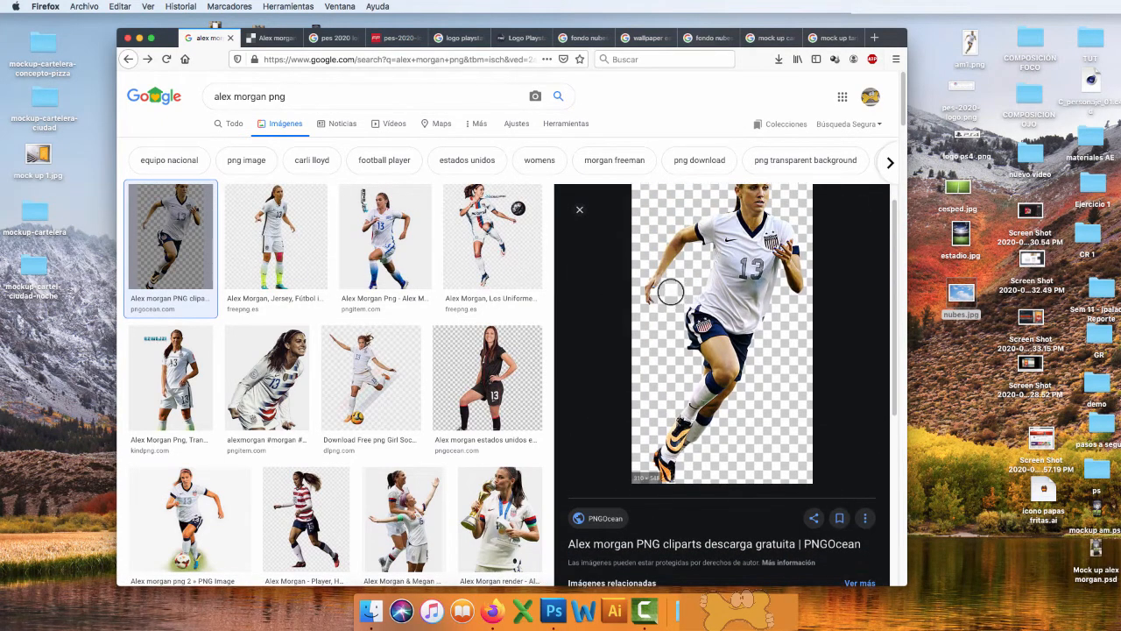
{"action": "scroll", "coordinate": [668, 350], "scroll_direction": "down", "scroll_amount": 2}
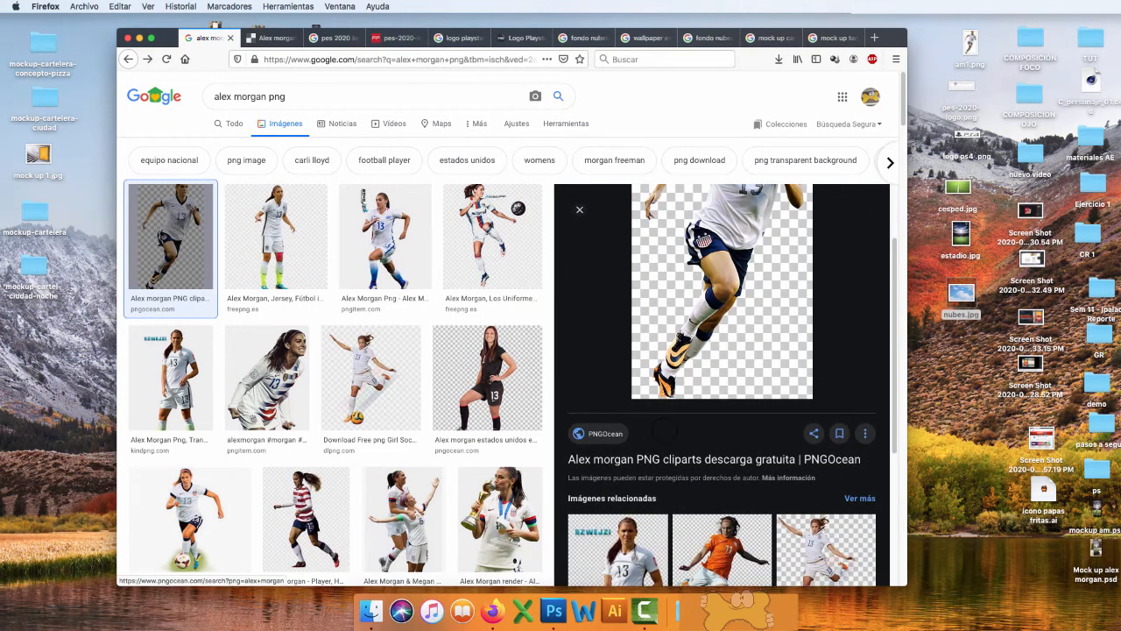
{"action": "scroll", "coordinate": [613, 443], "scroll_direction": "up", "scroll_amount": 1}
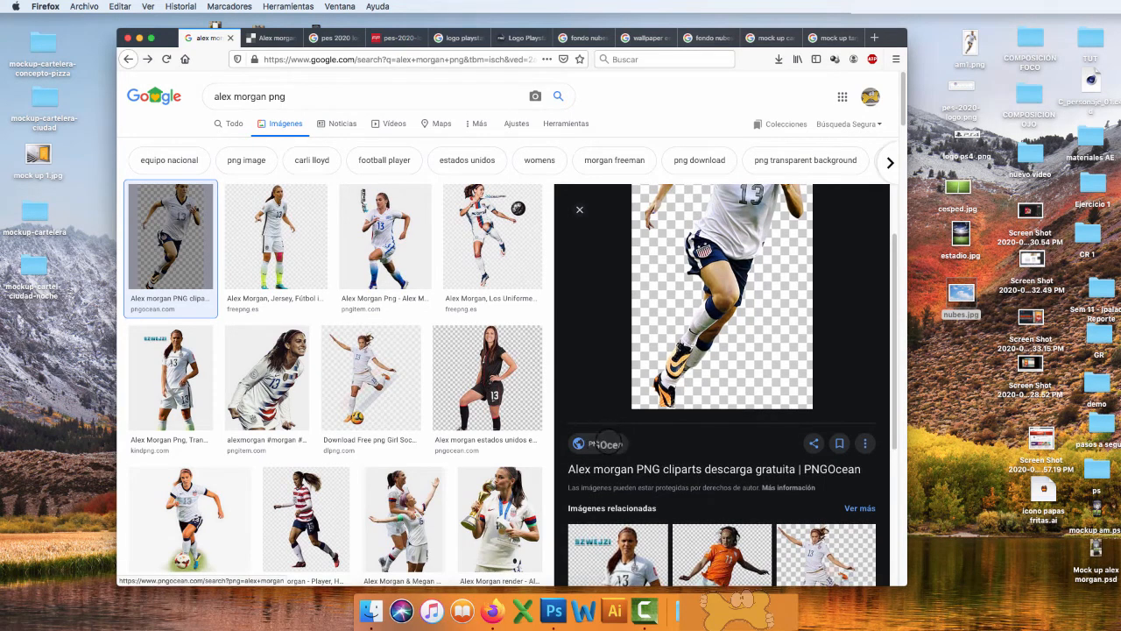
Step: Show the open PNGOcean page of the player image and check its PNG information, licence and download option
{"action": "left_click", "coordinate": [273, 39]}
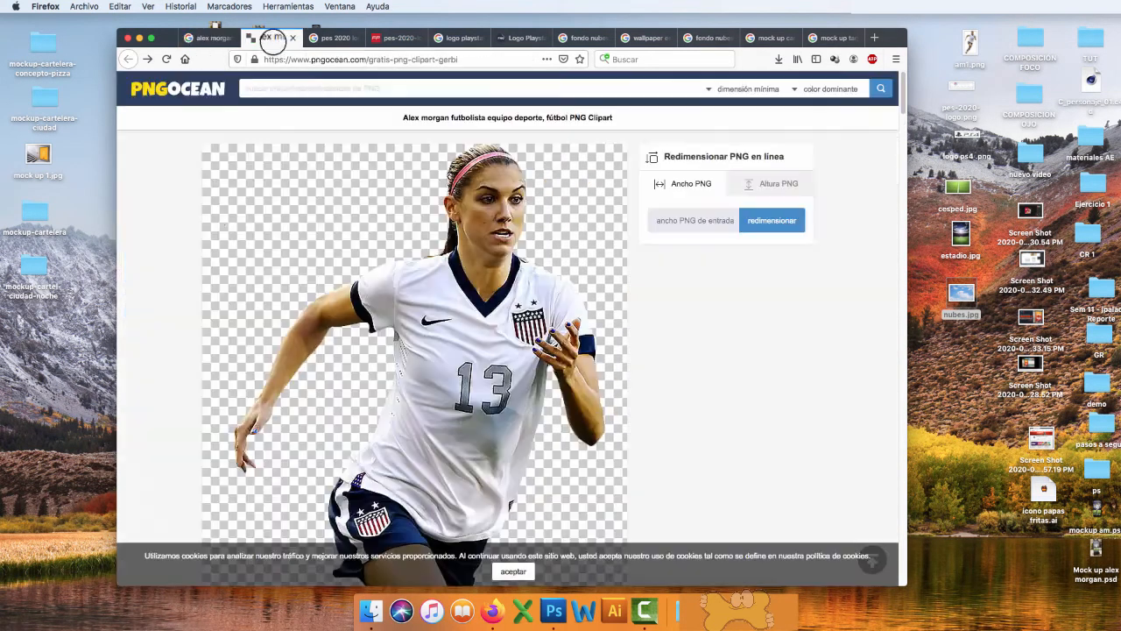
{"action": "scroll", "coordinate": [451, 186], "scroll_direction": "down", "scroll_amount": 1}
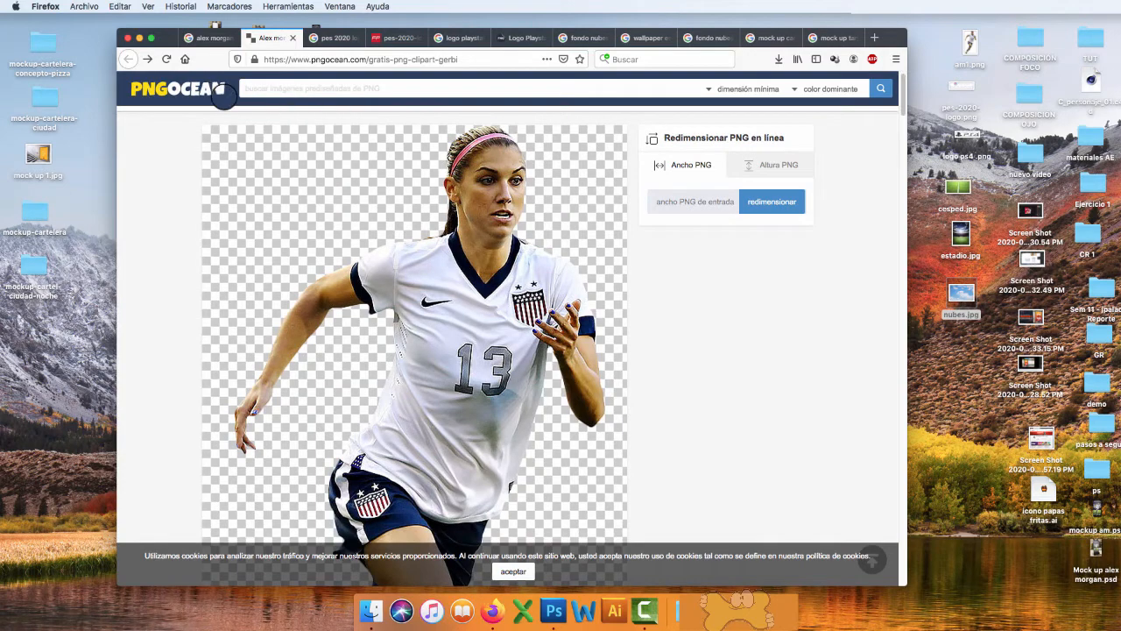
{"action": "scroll", "coordinate": [560, 158], "scroll_direction": "down", "scroll_amount": 5}
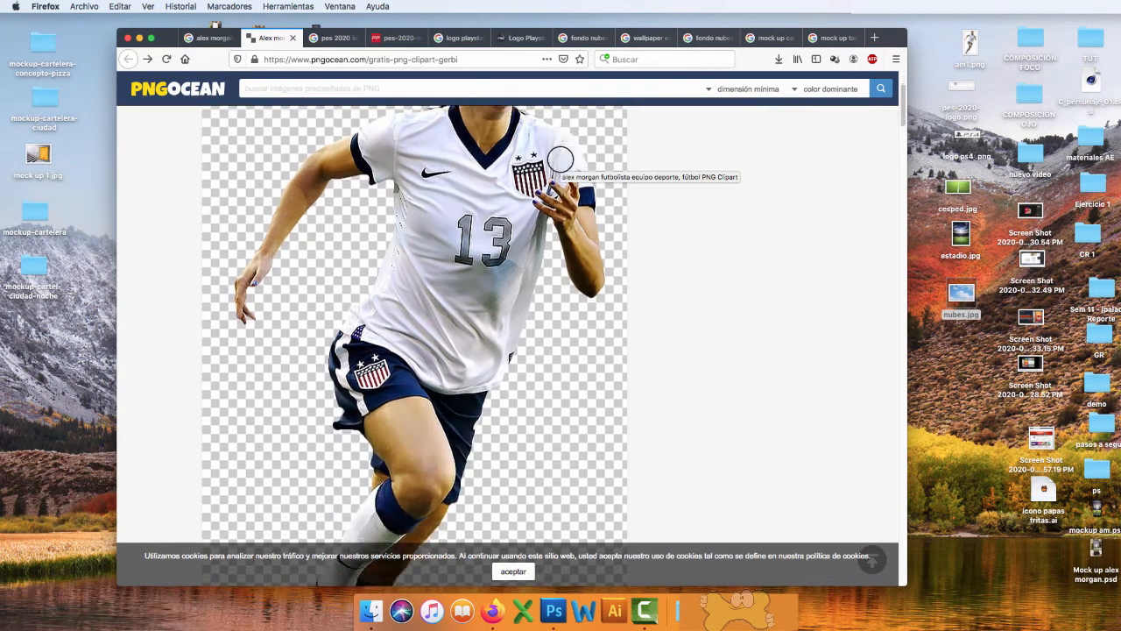
{"action": "scroll", "coordinate": [560, 161], "scroll_direction": "down", "scroll_amount": 15}
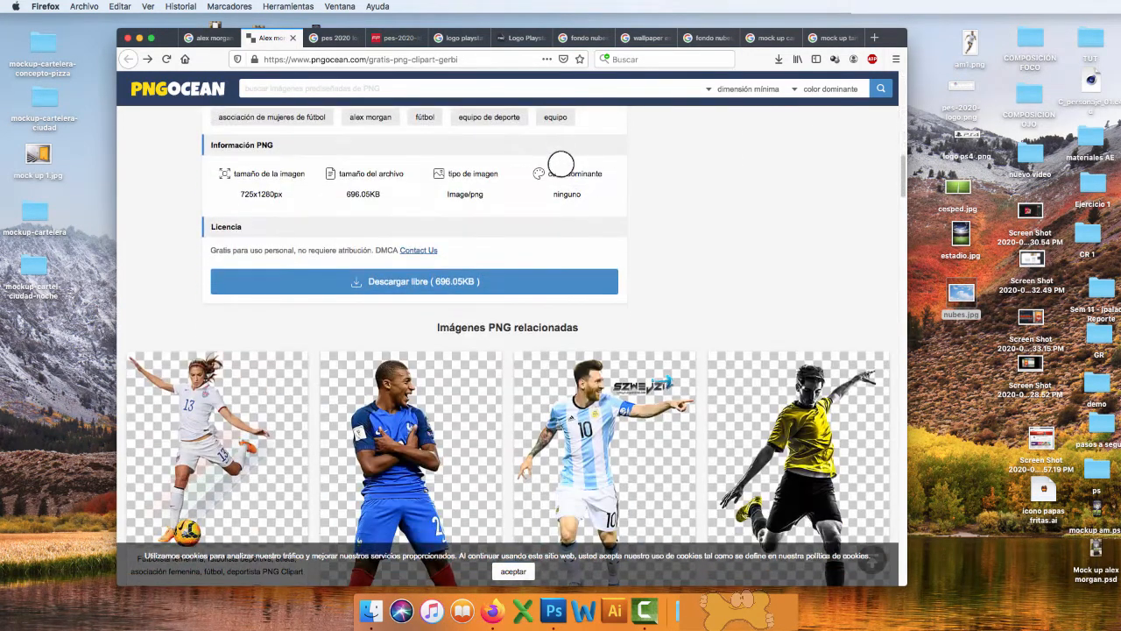
Step: Look through the related PNG images on the PNGOcean page and return to the large player image
{"action": "scroll", "coordinate": [486, 263], "scroll_direction": "down", "scroll_amount": 15}
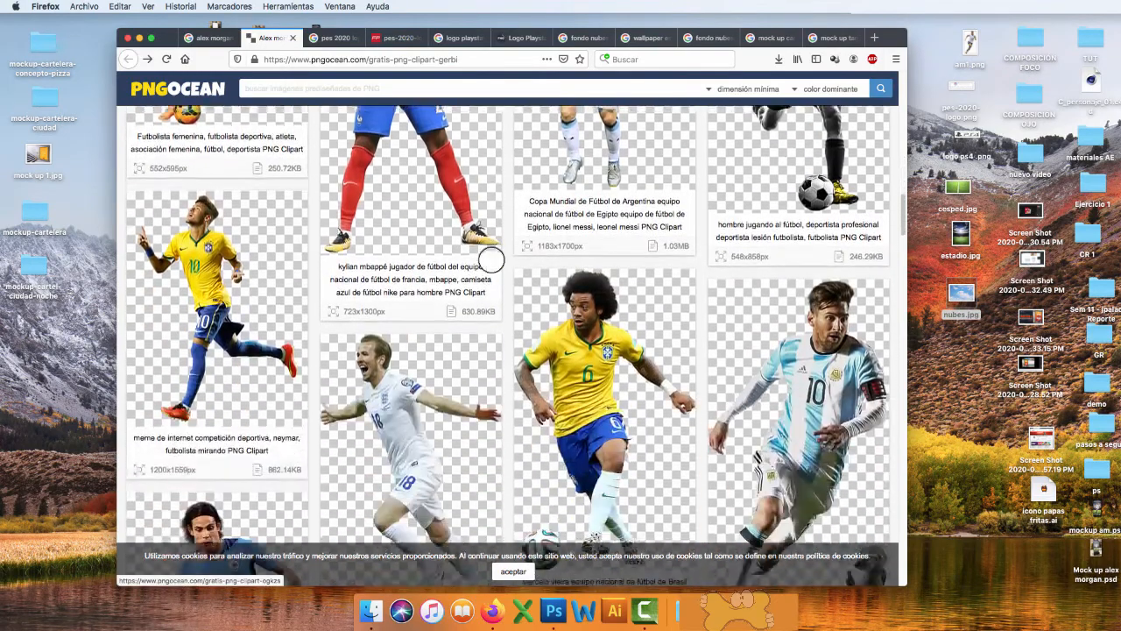
{"action": "scroll", "coordinate": [490, 259], "scroll_direction": "up", "scroll_amount": 10}
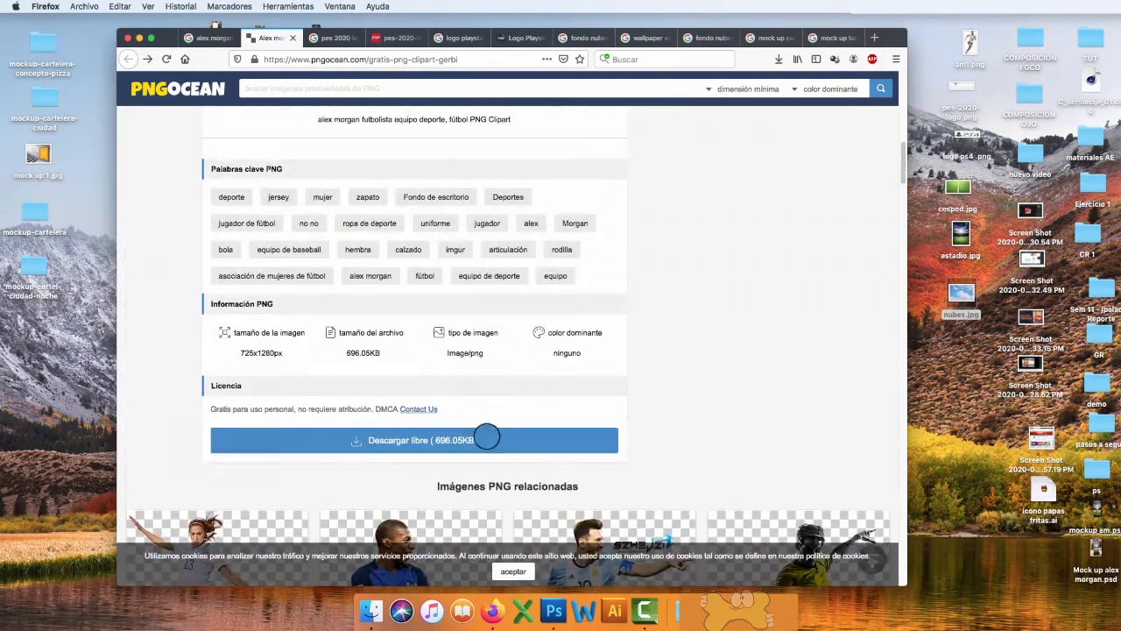
{"action": "scroll", "coordinate": [575, 305], "scroll_direction": "up", "scroll_amount": 10}
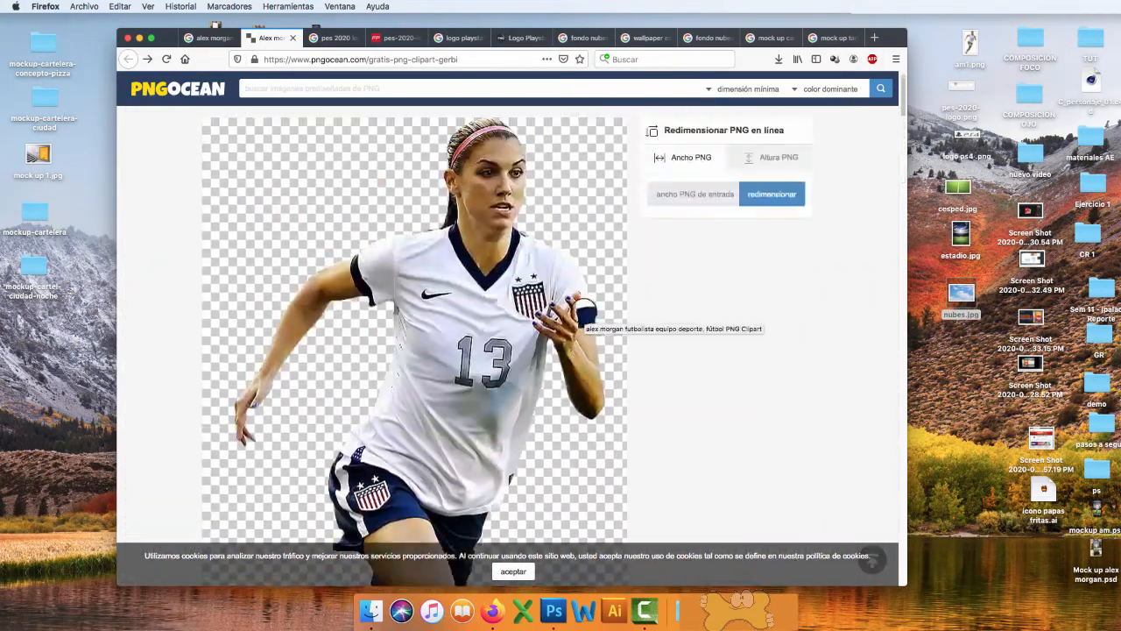
{"action": "scroll", "coordinate": [583, 308], "scroll_direction": "up", "scroll_amount": 1}
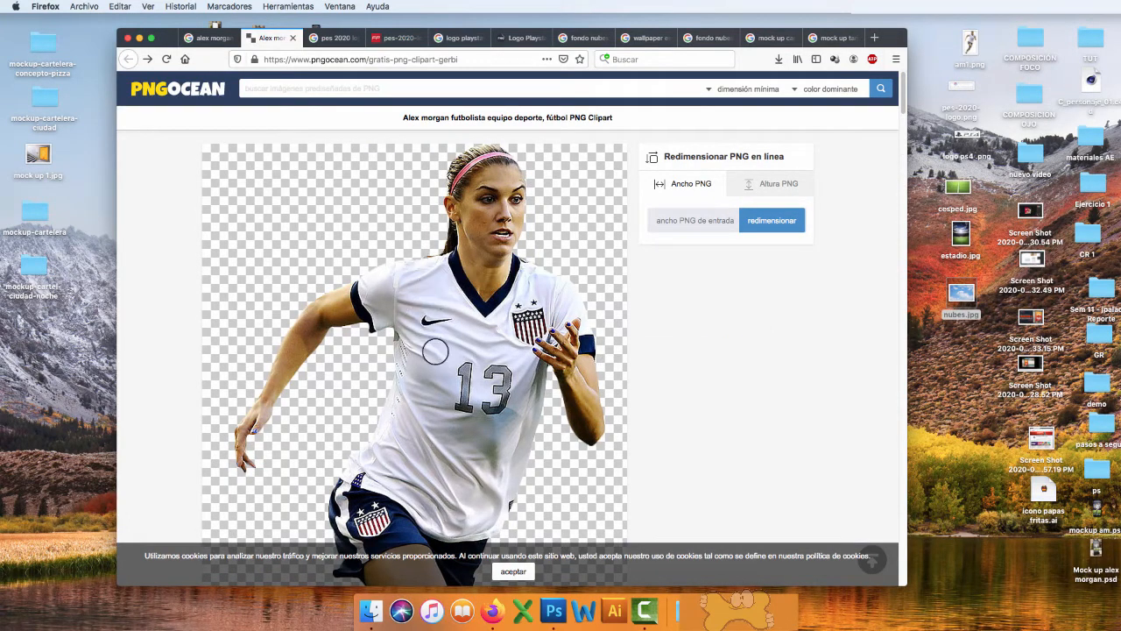
{"action": "scroll", "coordinate": [607, 365], "scroll_direction": "down", "scroll_amount": 3}
{"action": "scroll", "coordinate": [456, 155], "scroll_direction": "up", "scroll_amount": 3}
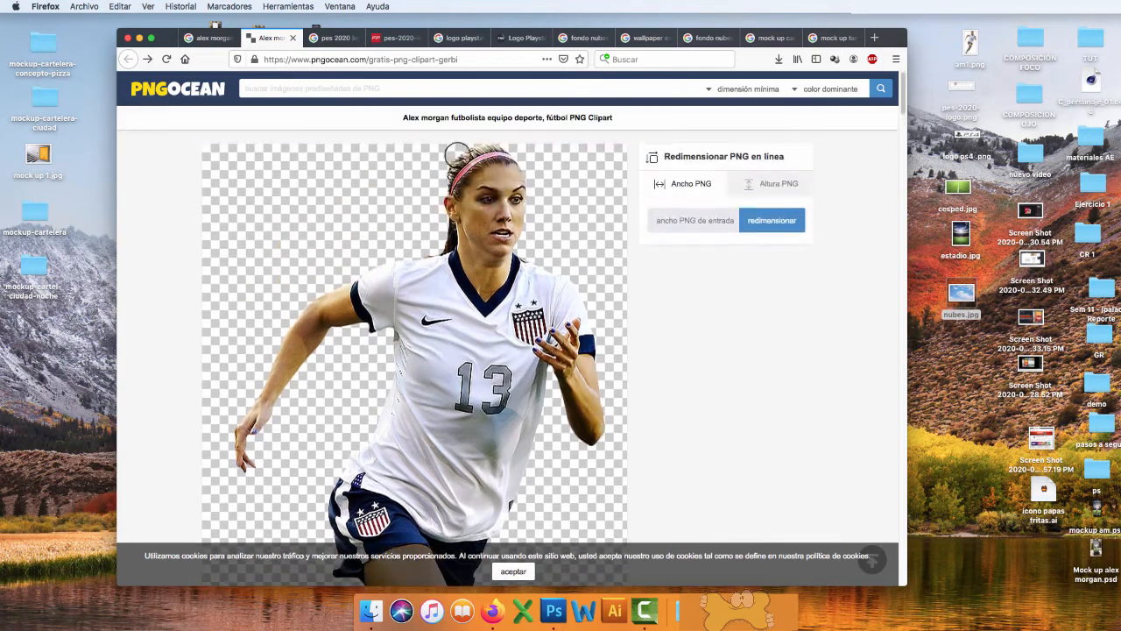
Step: Review the "pes 2020 logo png" image search and show the open pes-2020-logo.png file from FIFPlay
{"action": "left_click", "coordinate": [338, 37]}
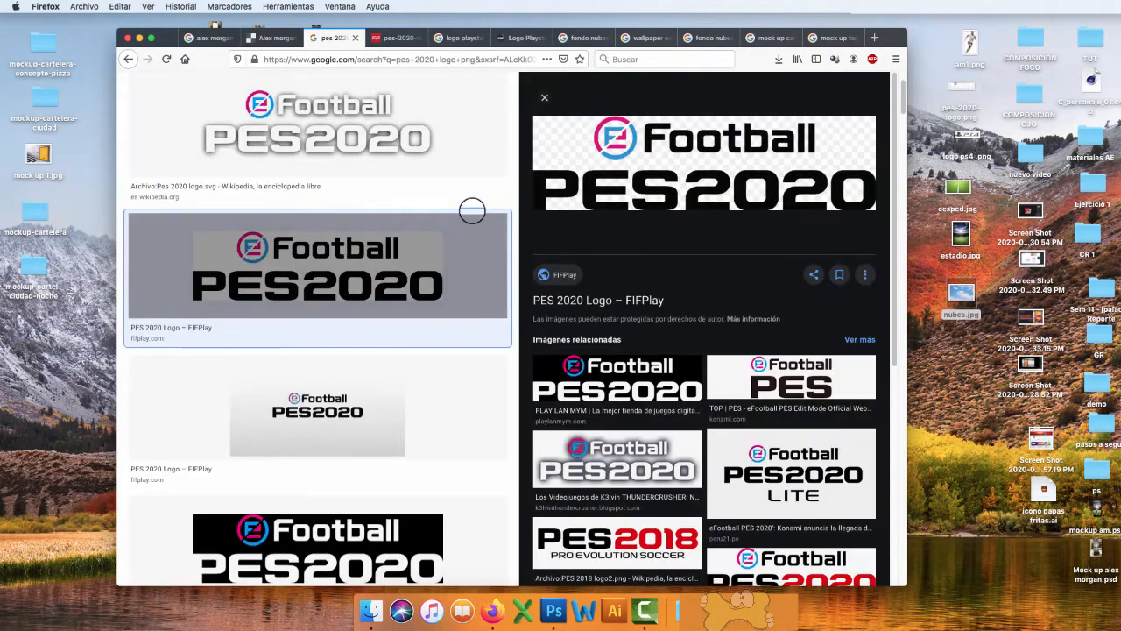
{"action": "scroll", "coordinate": [472, 211], "scroll_direction": "up", "scroll_amount": 3}
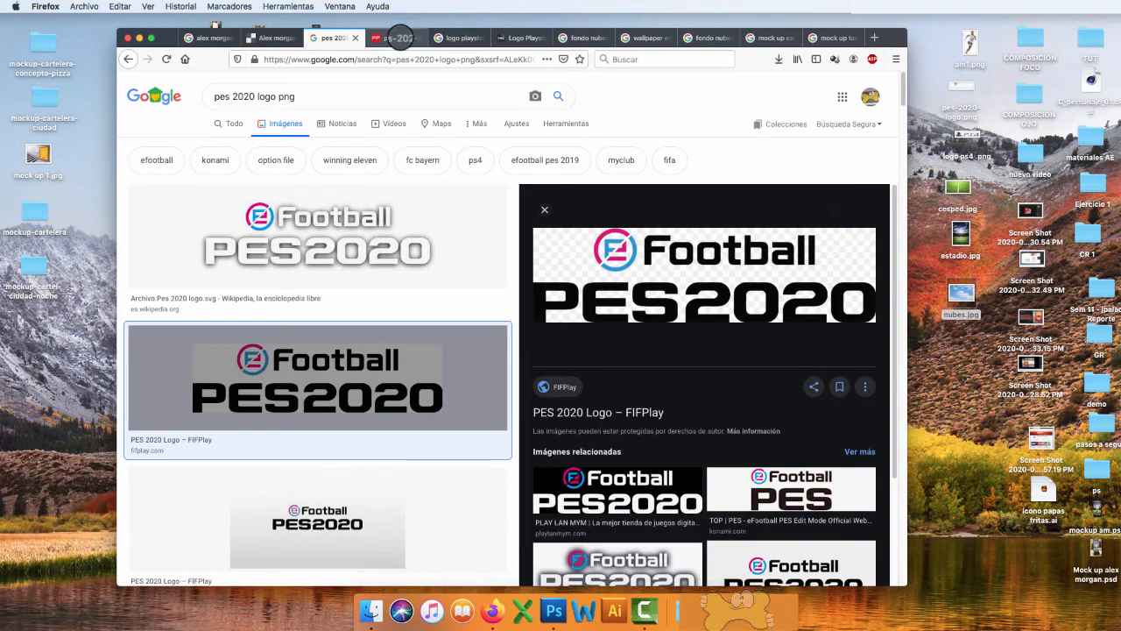
{"action": "left_click", "coordinate": [399, 37]}
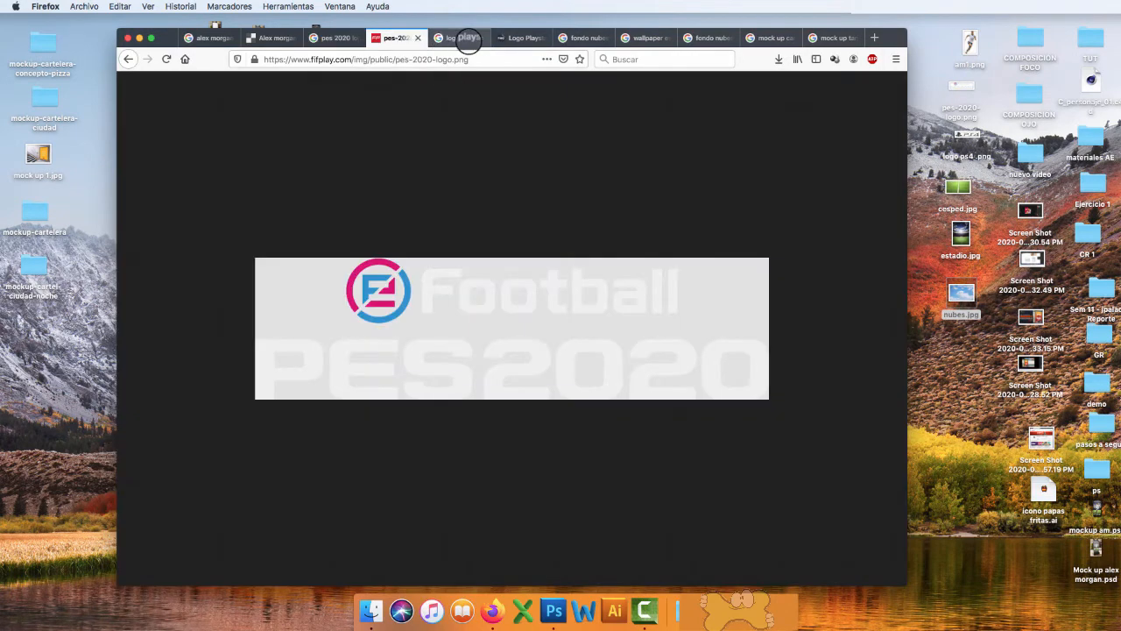
Step: Show the PlayStation 4 logo image search and examine the StickPNG page with its licence and download option
{"action": "left_click", "coordinate": [468, 39]}
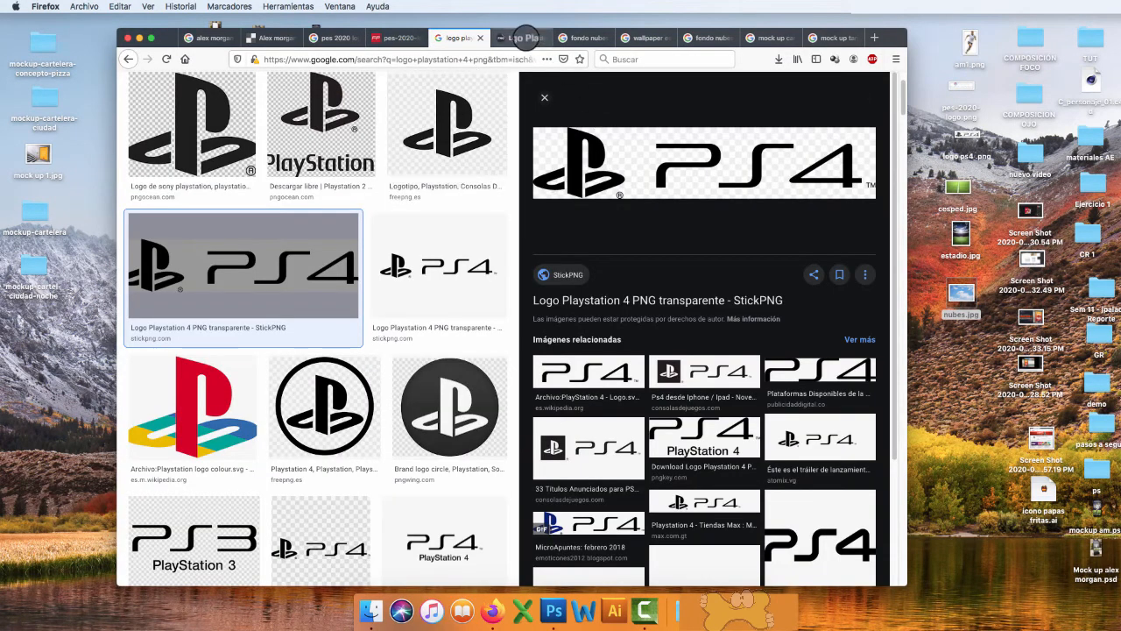
{"action": "left_click", "coordinate": [523, 38]}
{"action": "scroll", "coordinate": [613, 289], "scroll_direction": "down", "scroll_amount": 5}
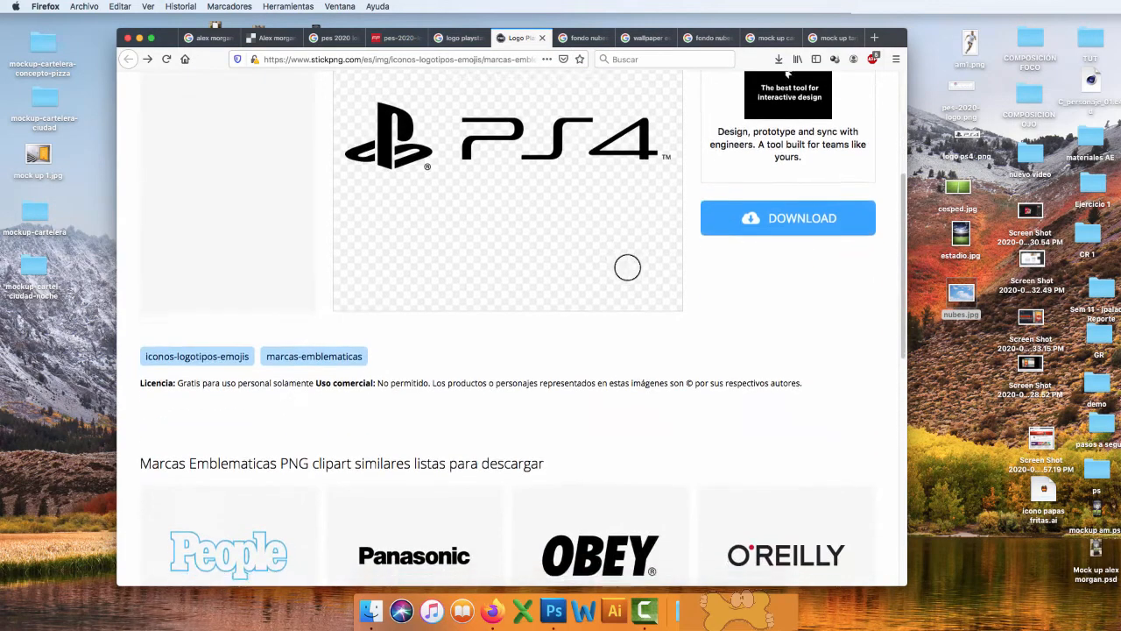
{"action": "scroll", "coordinate": [627, 267], "scroll_direction": "up", "scroll_amount": 5}
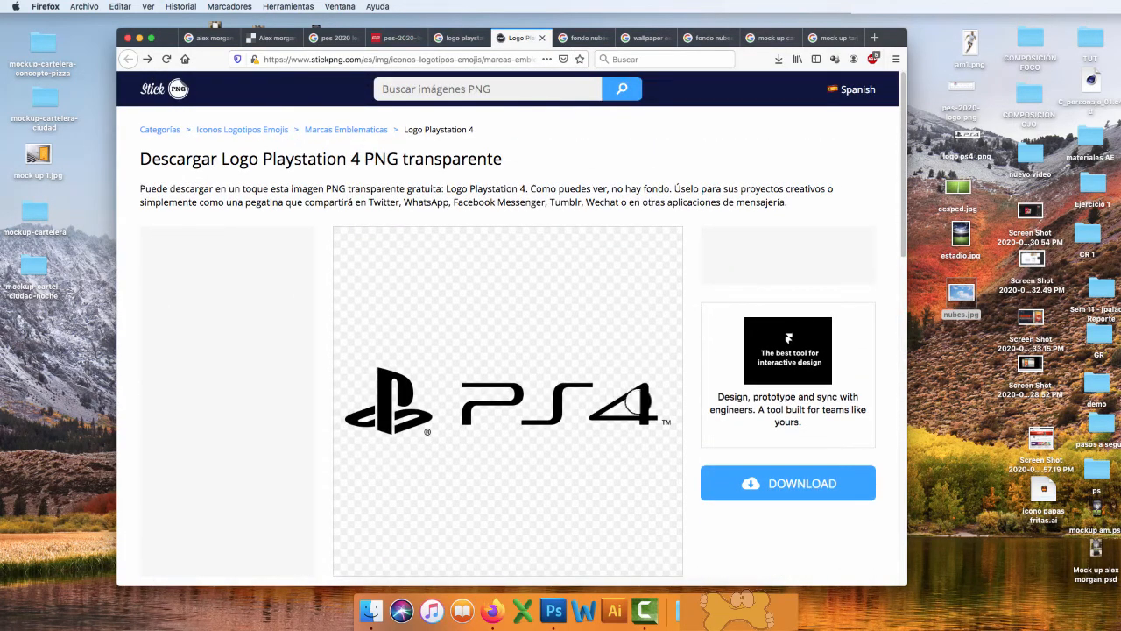
Step: Examine the "fondo nubes" image search with its selected cloud picture
{"action": "left_click", "coordinate": [580, 38]}
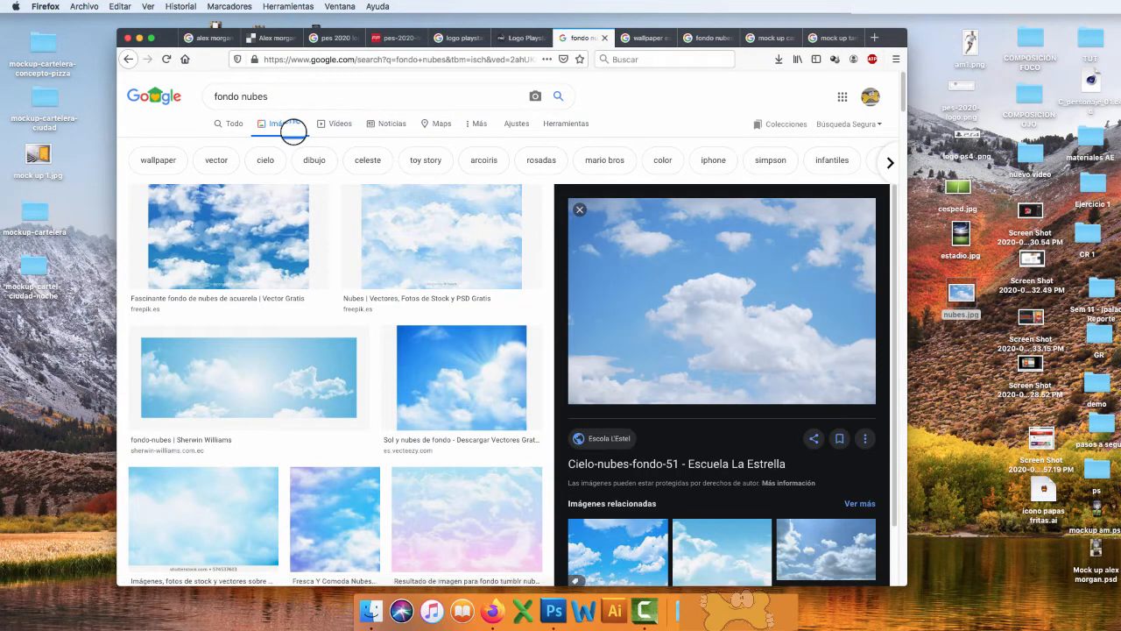
{"action": "scroll", "coordinate": [359, 190], "scroll_direction": "down", "scroll_amount": 3}
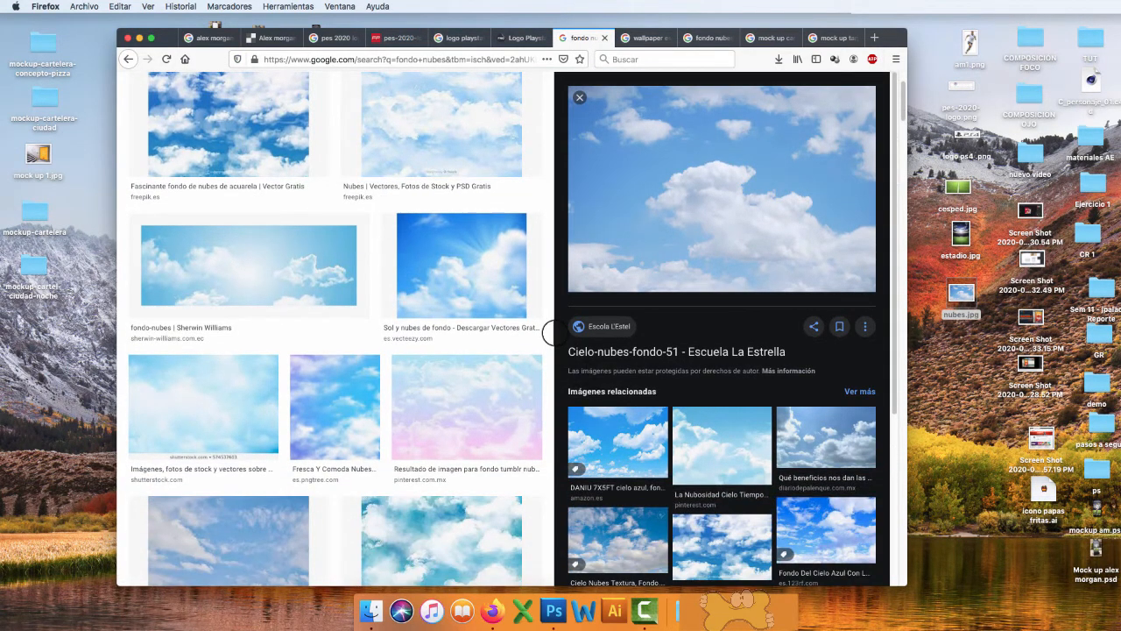
{"action": "scroll", "coordinate": [550, 333], "scroll_direction": "up", "scroll_amount": 5}
Step: Browse the "wallpaper estadios futbol" image results and the images related to the selected Freepik stadium
{"action": "left_click", "coordinate": [643, 38]}
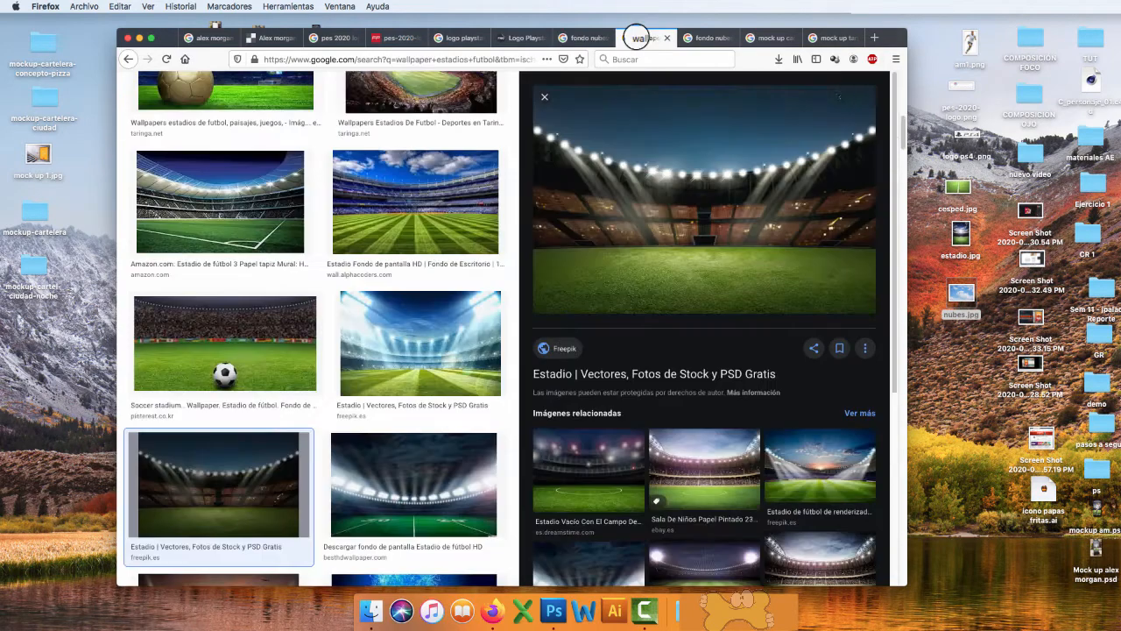
{"action": "scroll", "coordinate": [426, 154], "scroll_direction": "up", "scroll_amount": 5}
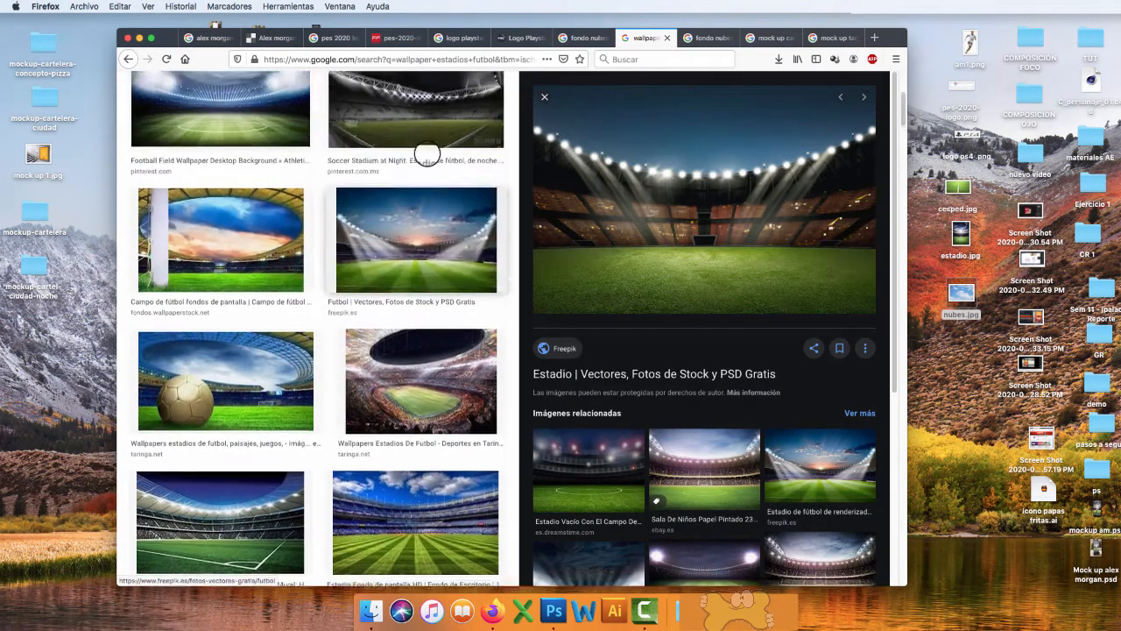
{"action": "scroll", "coordinate": [427, 154], "scroll_direction": "up", "scroll_amount": 5}
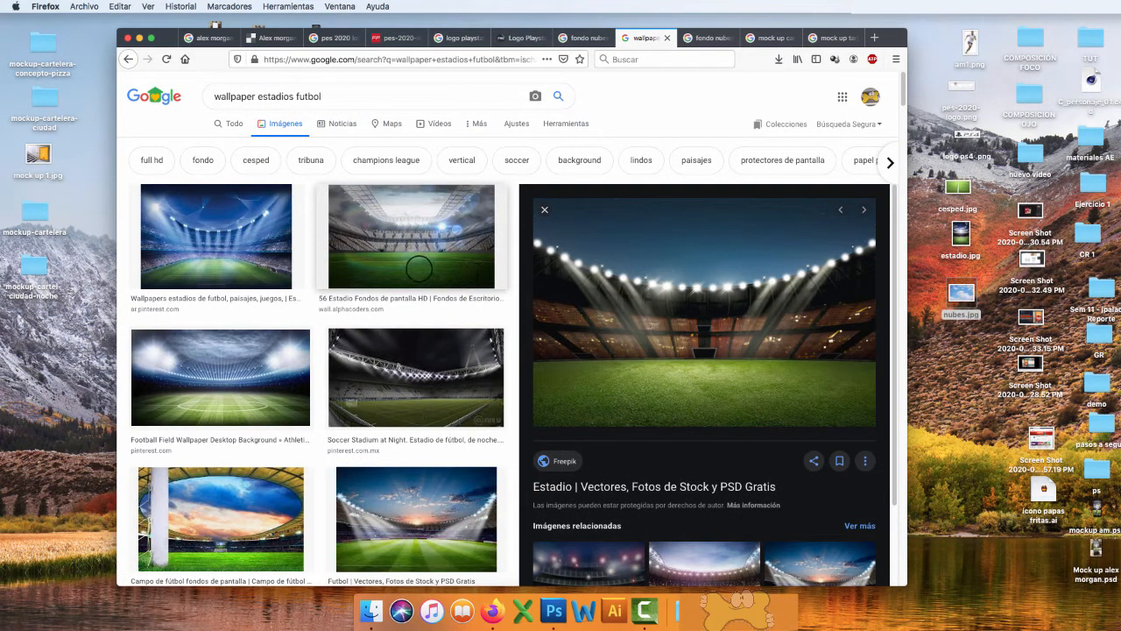
{"action": "scroll", "coordinate": [419, 268], "scroll_direction": "down", "scroll_amount": 10}
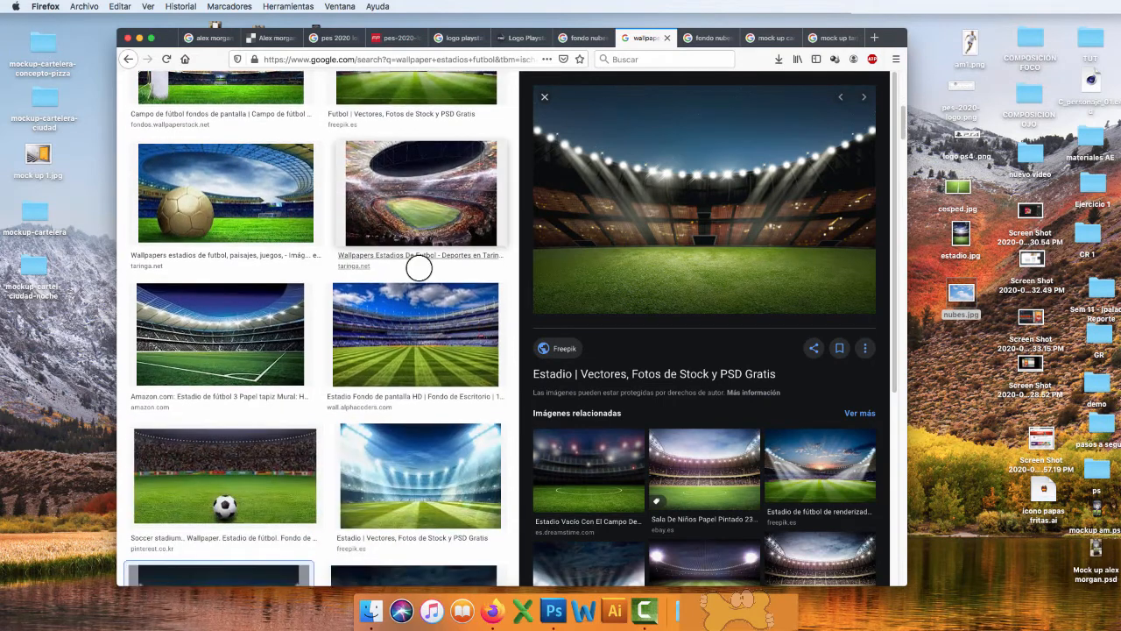
{"action": "scroll", "coordinate": [539, 263], "scroll_direction": "down", "scroll_amount": 5}
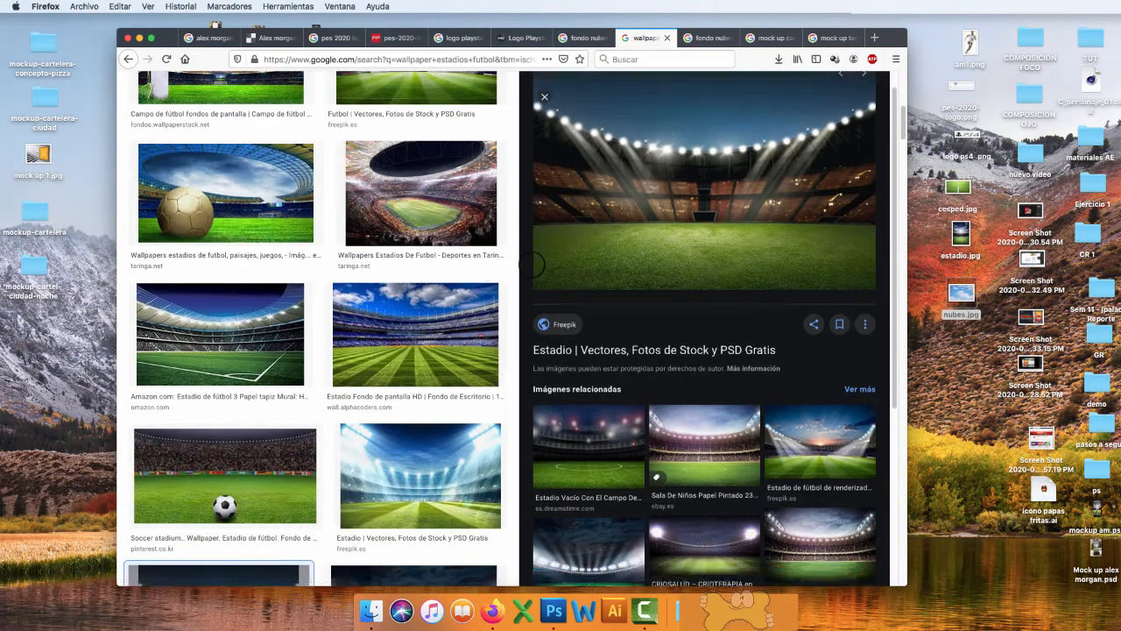
{"action": "scroll", "coordinate": [473, 265], "scroll_direction": "down", "scroll_amount": 3}
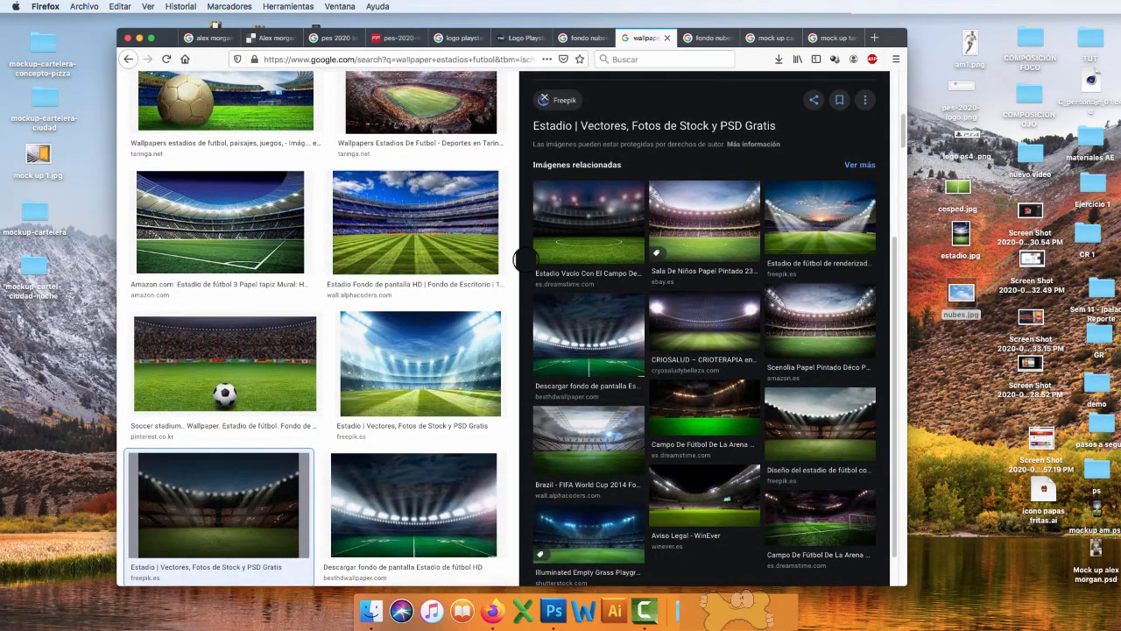
{"action": "scroll", "coordinate": [526, 260], "scroll_direction": "up", "scroll_amount": 6}
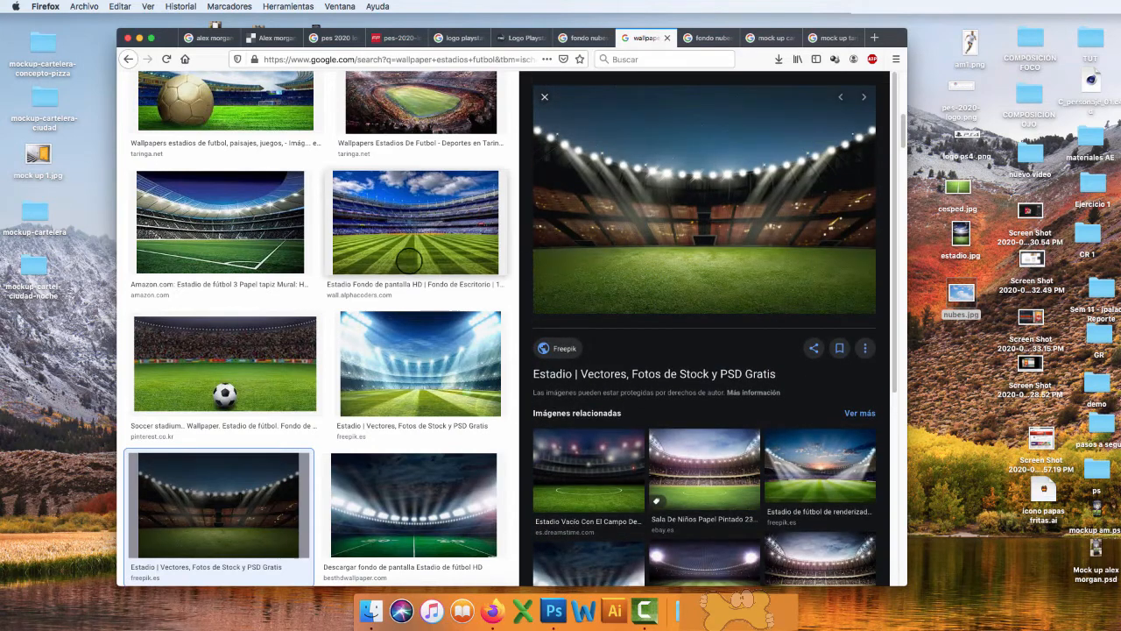
{"action": "scroll", "coordinate": [408, 260], "scroll_direction": "up", "scroll_amount": 4}
{"action": "scroll", "coordinate": [408, 260], "scroll_direction": "up", "scroll_amount": 5}
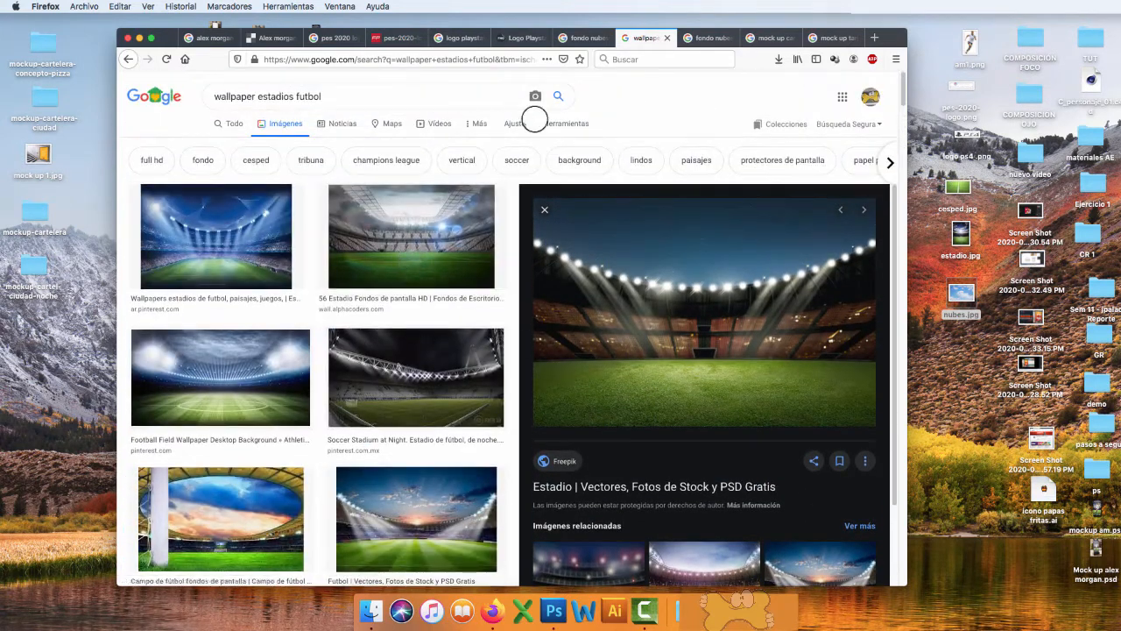
Step: Show the "fondo nubes noche" and billboard mockup image searches, and close the Firefox window with all its tabs
{"action": "left_click", "coordinate": [701, 39]}
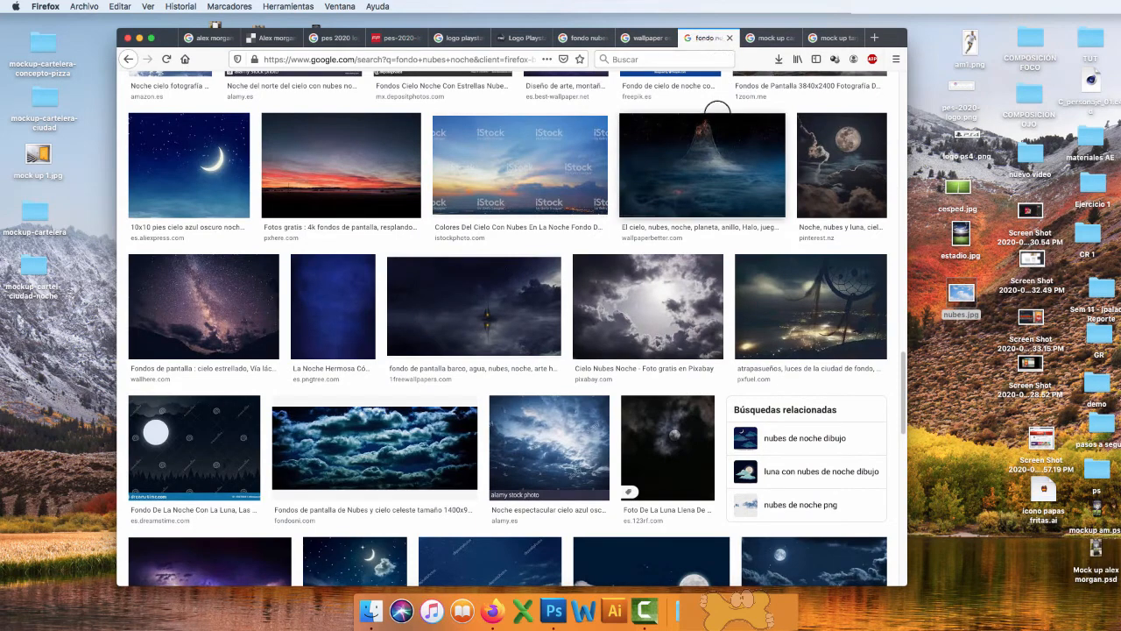
{"action": "left_click", "coordinate": [772, 38]}
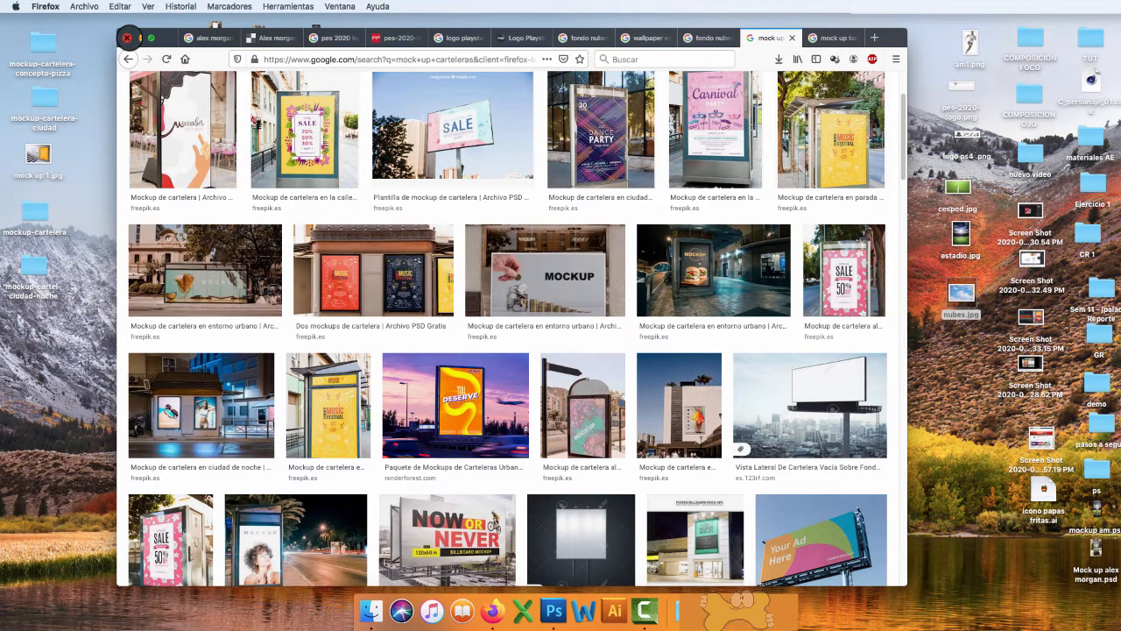
{"action": "left_click", "coordinate": [127, 38]}
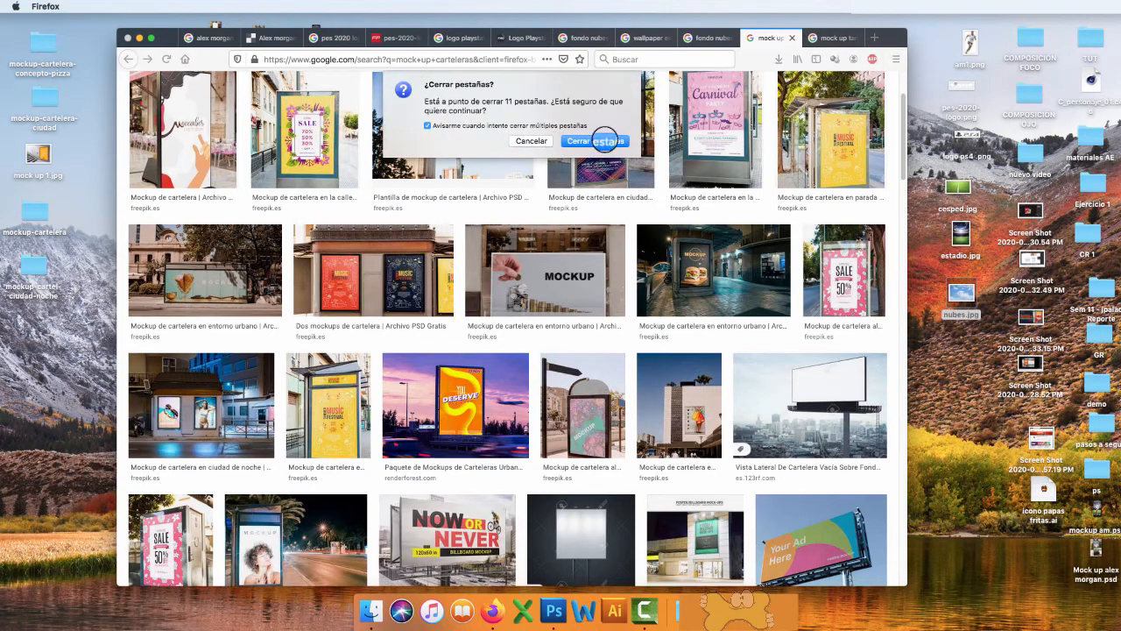
{"action": "left_click", "coordinate": [605, 141]}
Step: Open base.psd from the desktop in Photoshop, and move and enlarge its document window
{"action": "left_click", "coordinate": [217, 37]}
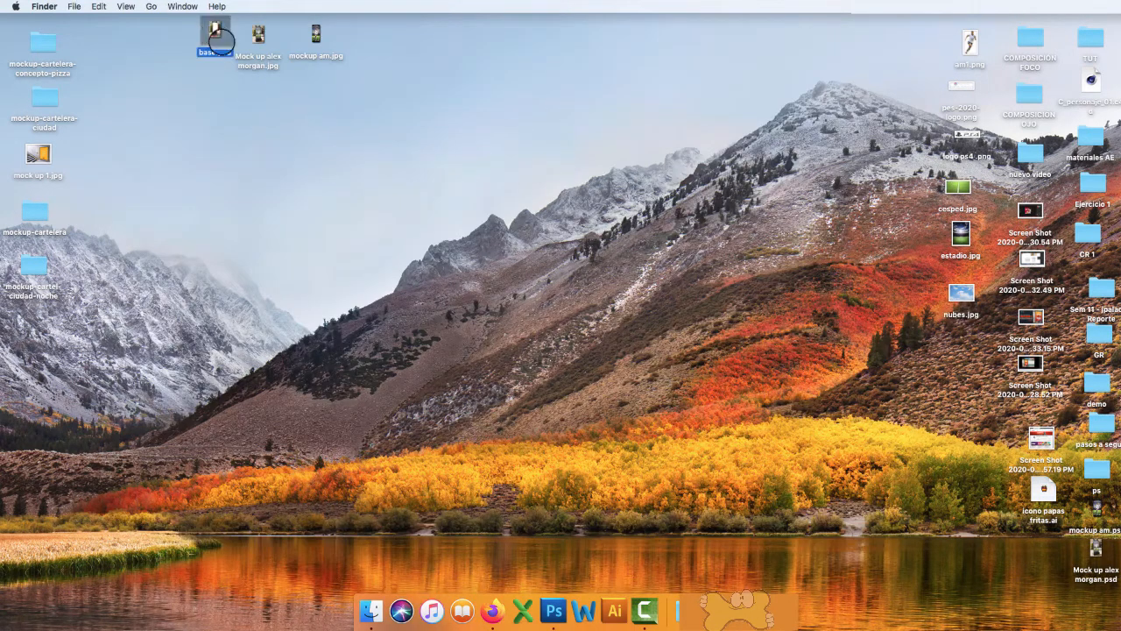
{"action": "left_click_drag", "start_coordinate": [220, 39], "coordinate": [426, 84]}
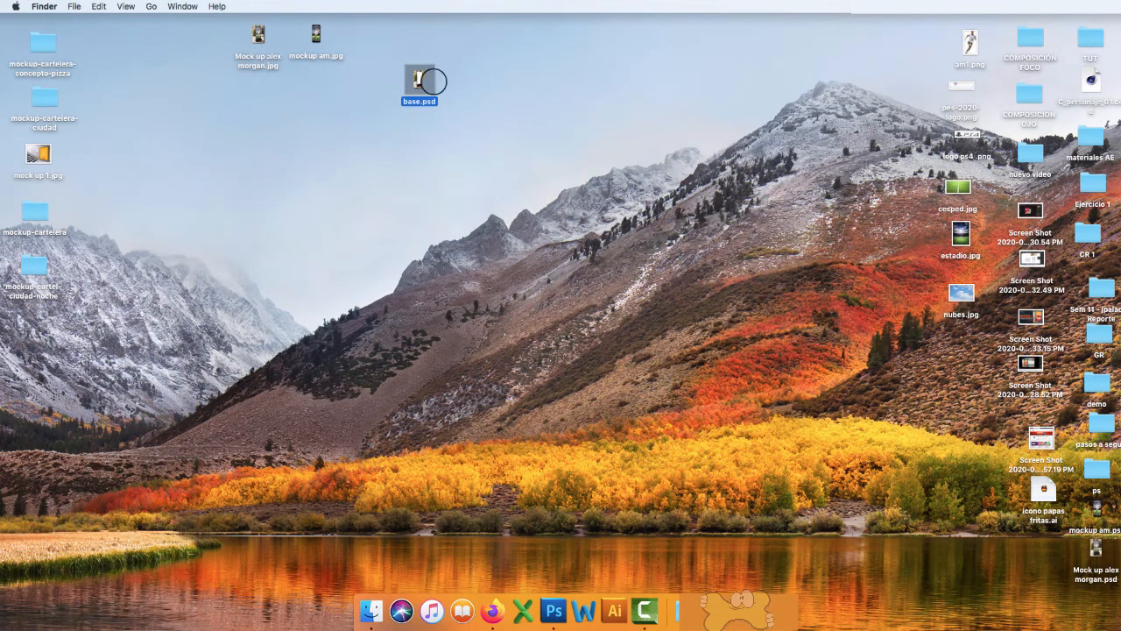
{"action": "double_click", "coordinate": [420, 81]}
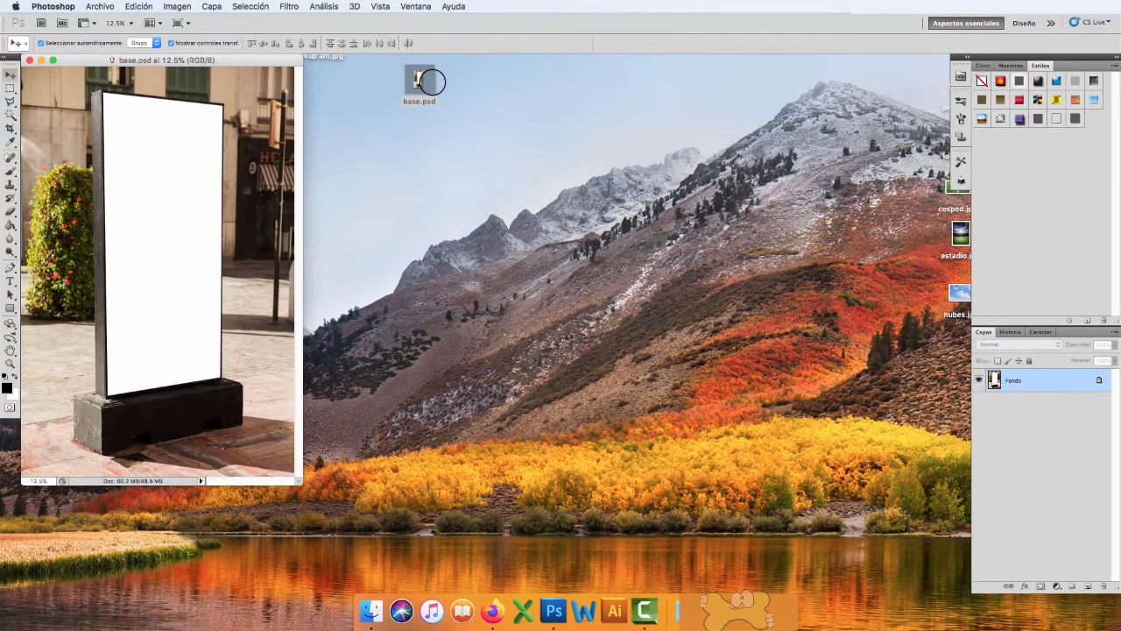
{"action": "left_click_drag", "start_coordinate": [271, 56], "coordinate": [543, 62]}
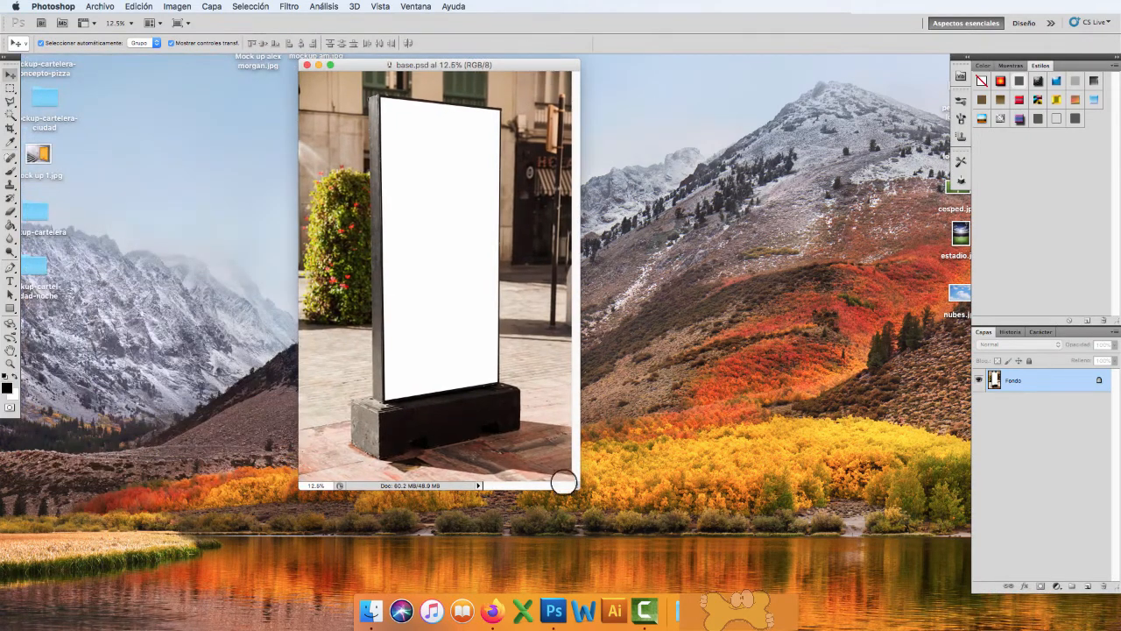
{"action": "left_click_drag", "start_coordinate": [571, 483], "coordinate": [760, 565]}
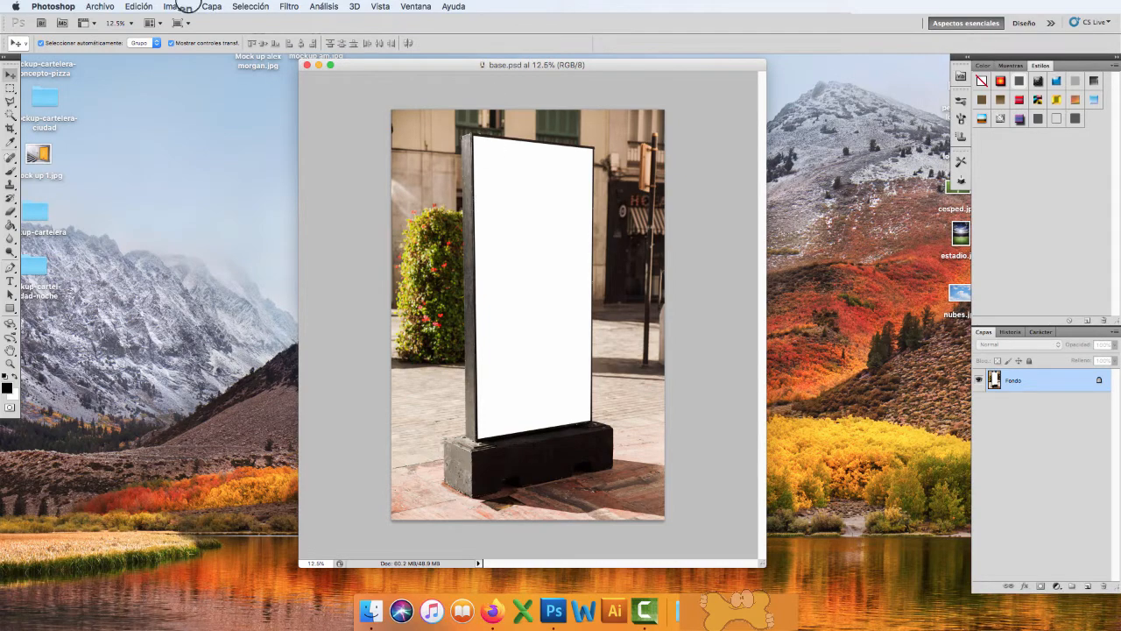
Step: Set up a new document 80 cm wide and 180 cm high with a resolution of 100 pixels per inch
{"action": "left_click", "coordinate": [99, 6]}
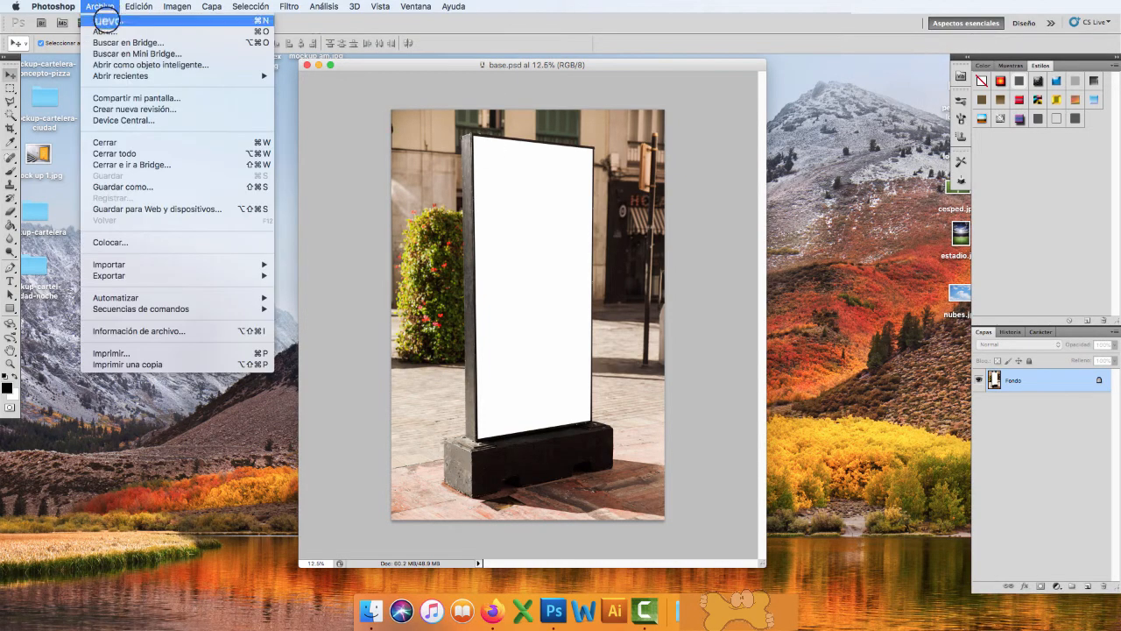
{"action": "left_click", "coordinate": [107, 20]}
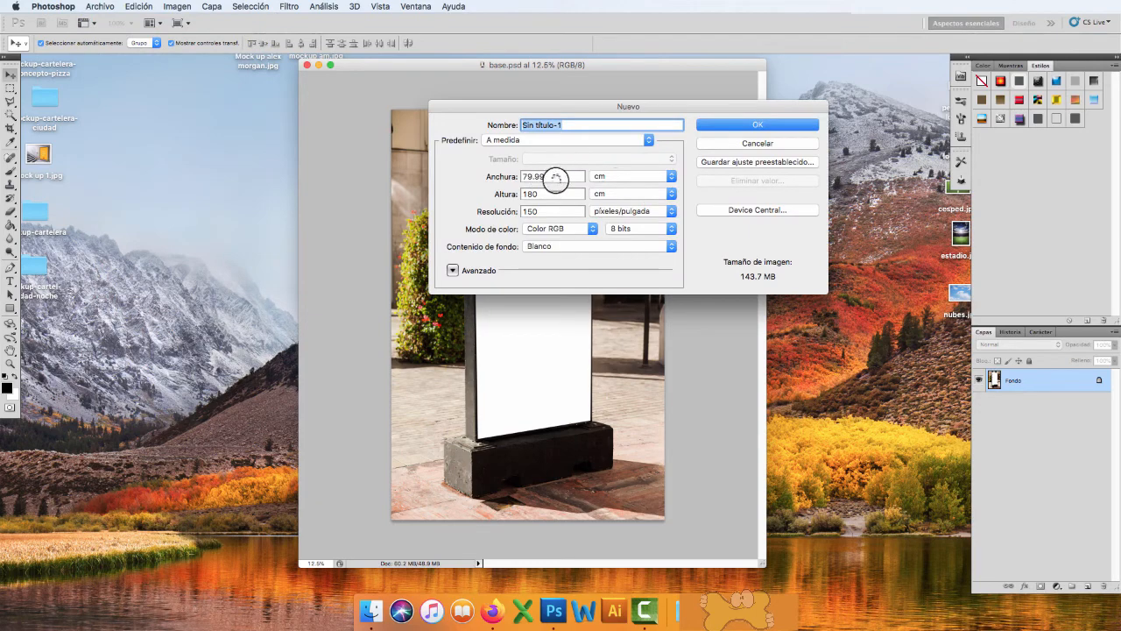
{"action": "double_click", "coordinate": [556, 178]}
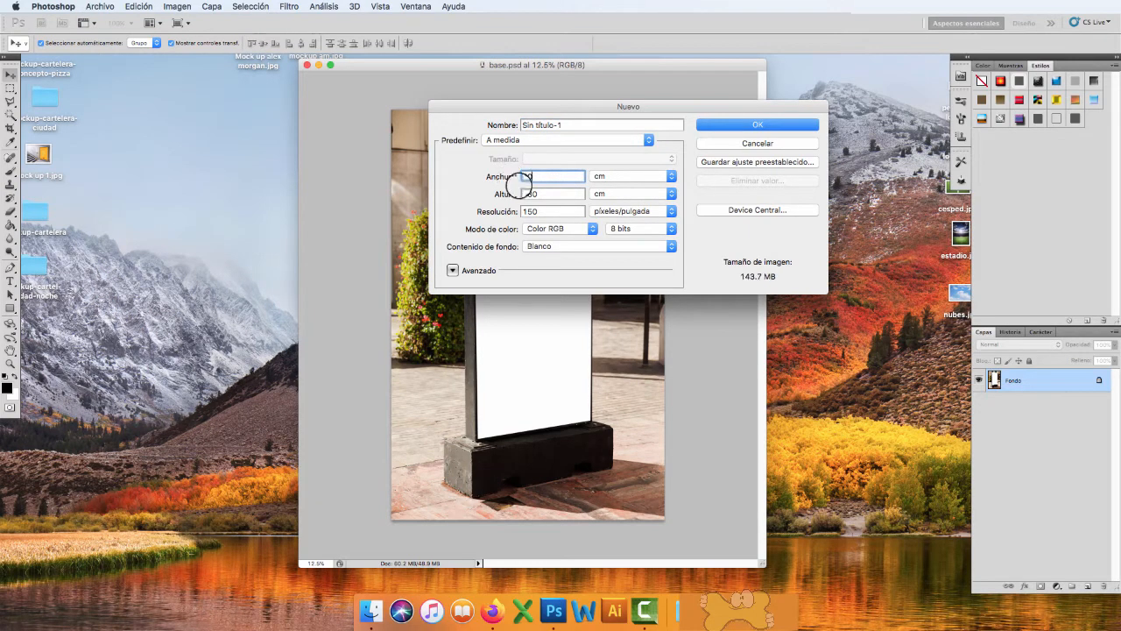
{"action": "type", "text": "80"}
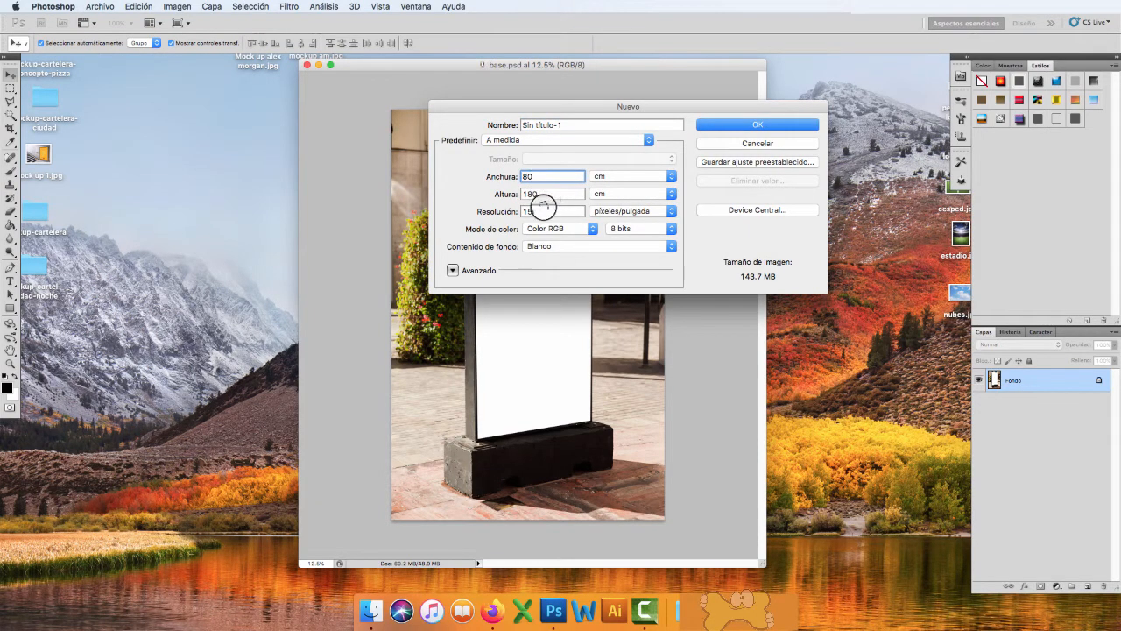
{"action": "left_click", "coordinate": [541, 210]}
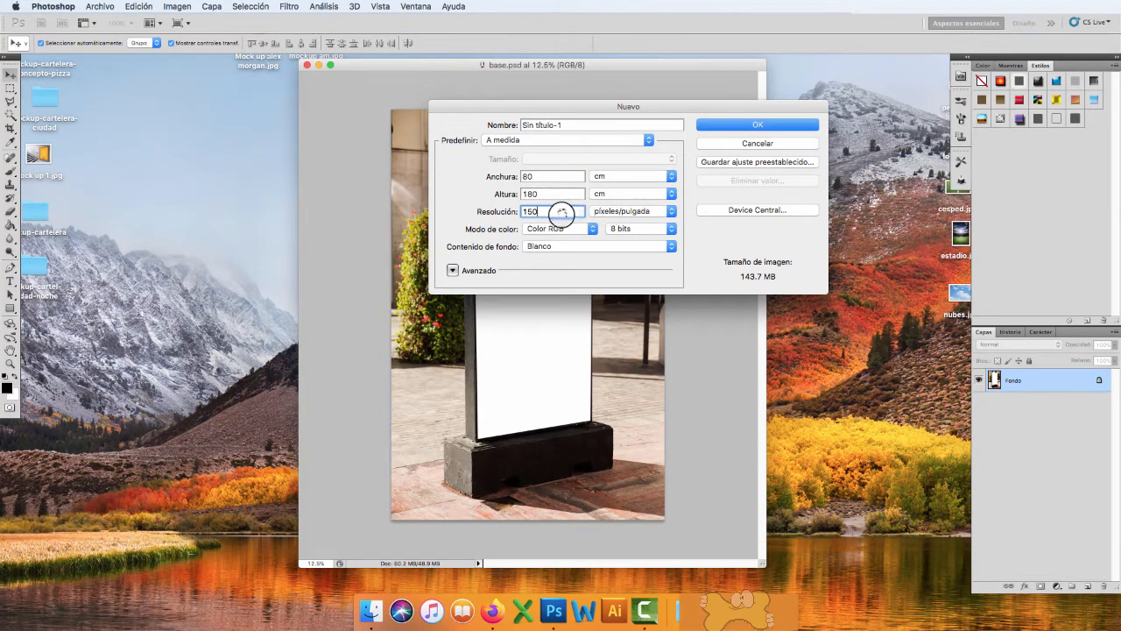
{"action": "left_click_drag", "start_coordinate": [541, 212], "coordinate": [514, 214]}
{"action": "type", "text": "1"}
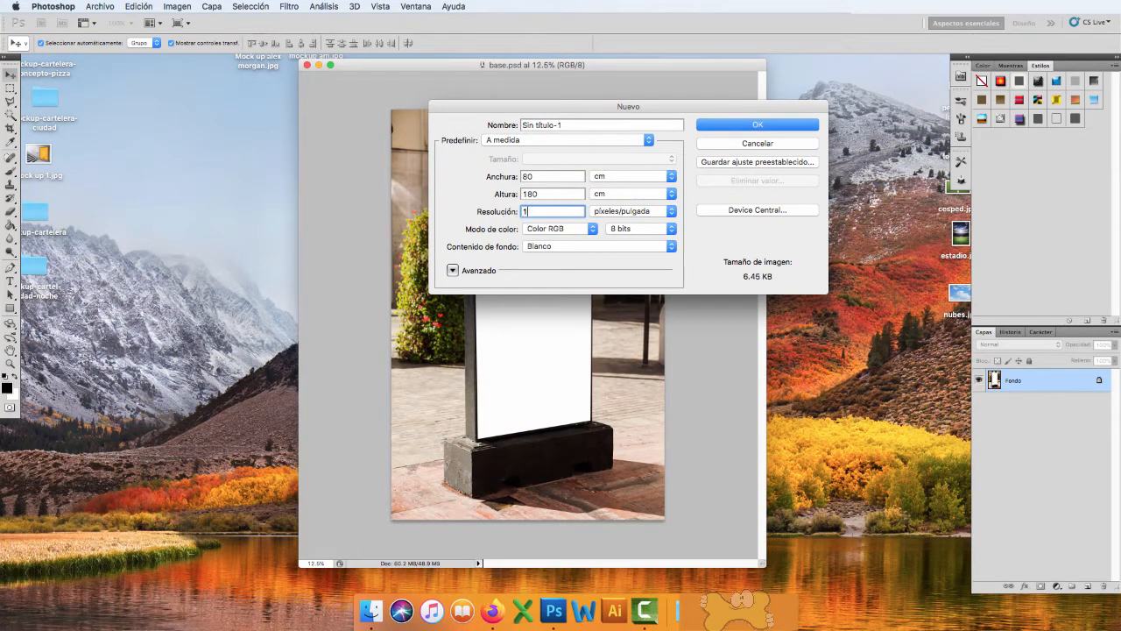
{"action": "type", "text": "00"}
Step: Try resolutions of 200 and 120 pixels per inch for the new 80 × 180 cm document
{"action": "double_click", "coordinate": [539, 177]}
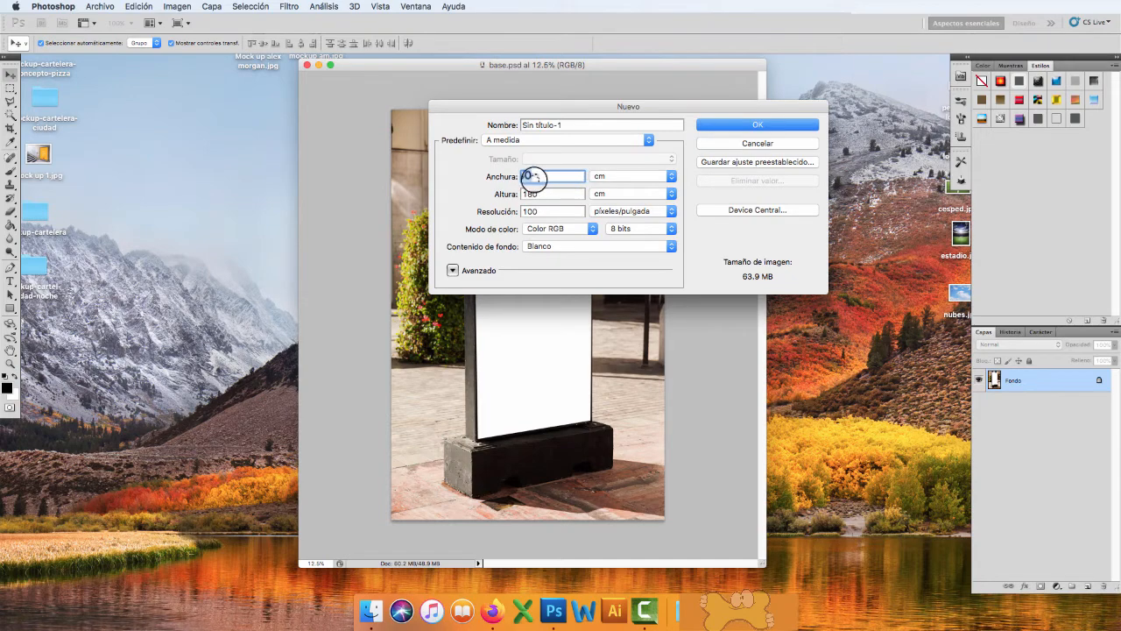
{"action": "left_click_drag", "start_coordinate": [545, 194], "coordinate": [515, 194]}
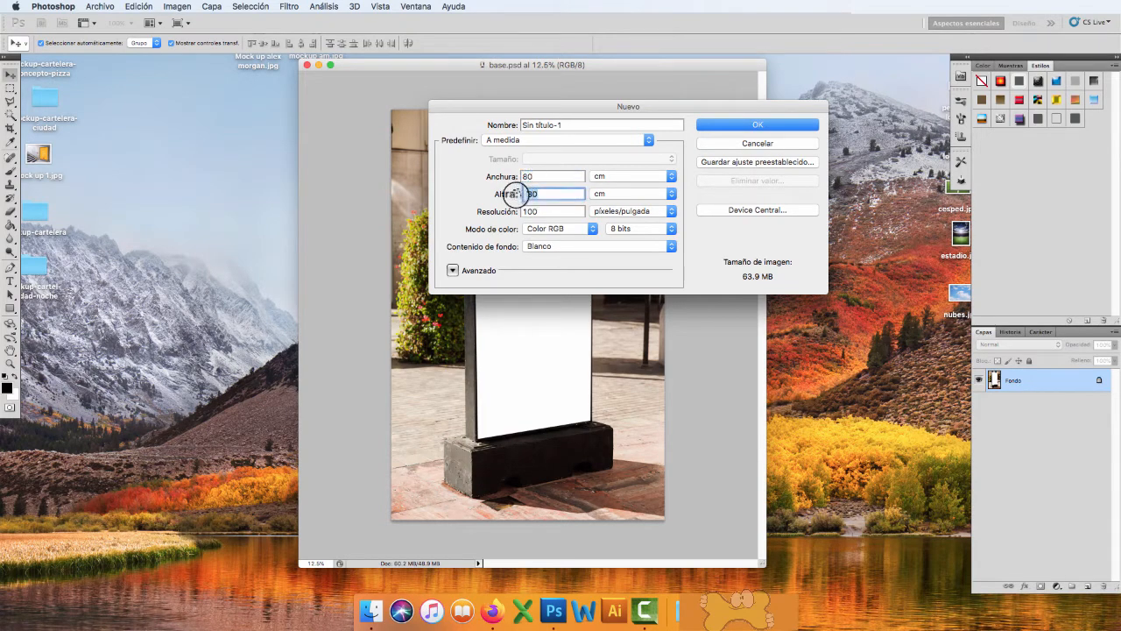
{"action": "type", "text": "80"}
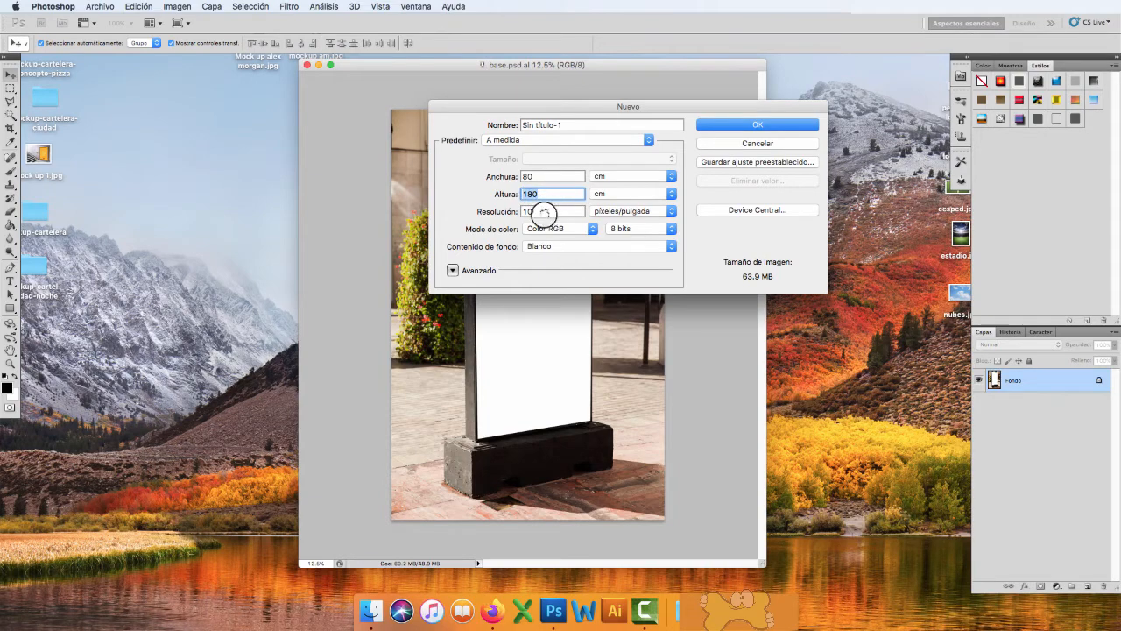
{"action": "left_click_drag", "start_coordinate": [543, 212], "coordinate": [511, 211]}
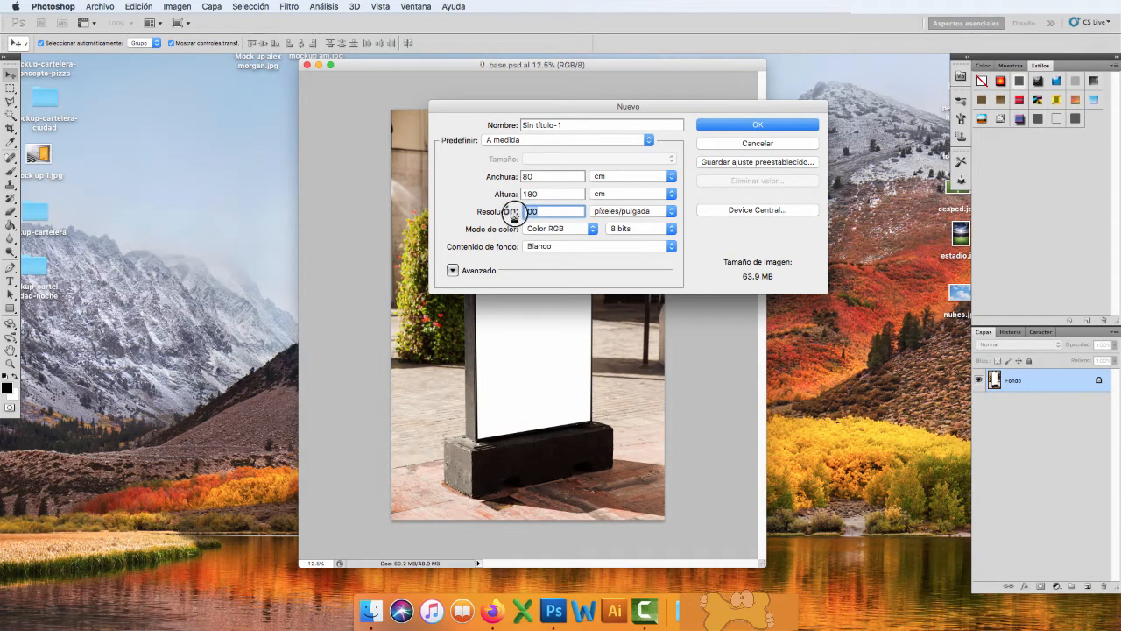
{"action": "type", "text": "20"}
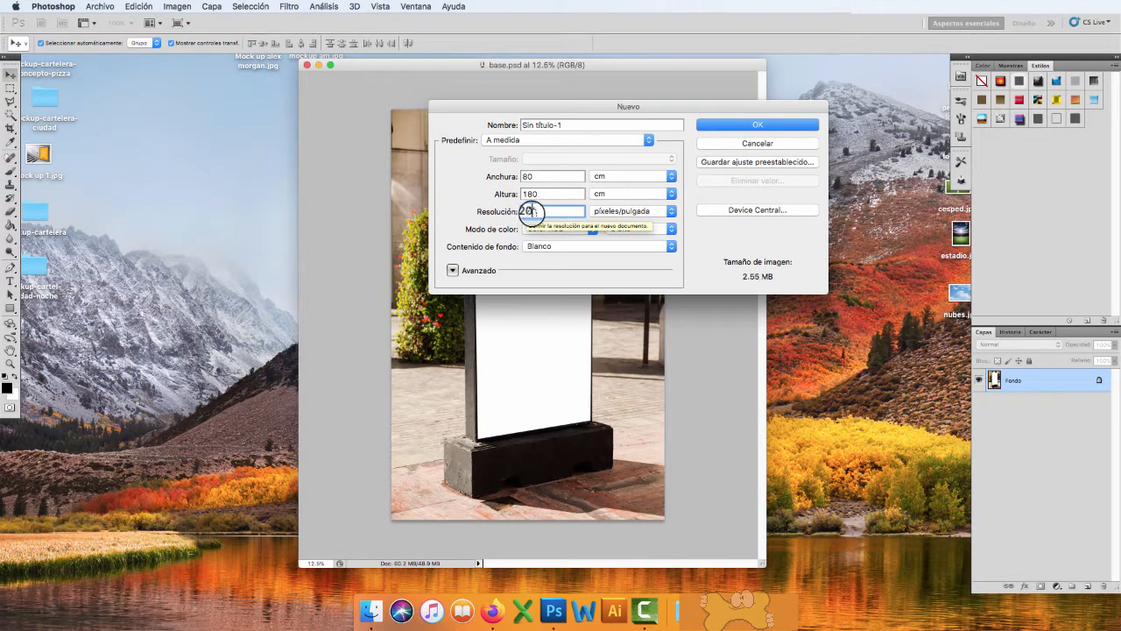
{"action": "type", "text": "0"}
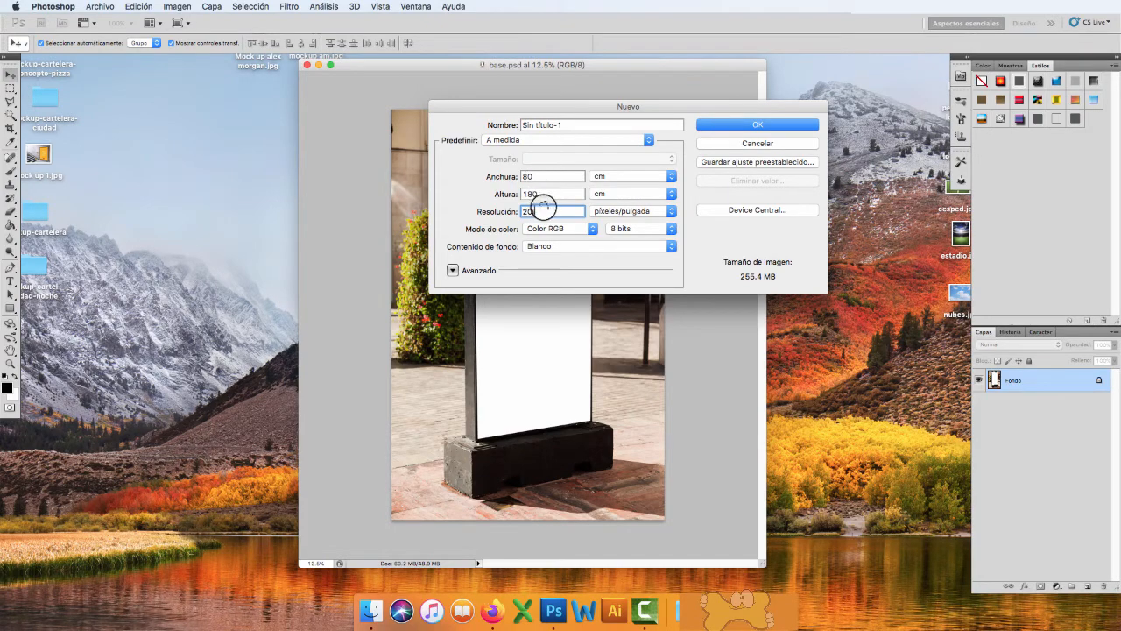
{"action": "left_click_drag", "start_coordinate": [542, 210], "coordinate": [501, 210]}
{"action": "type", "text": "12"}
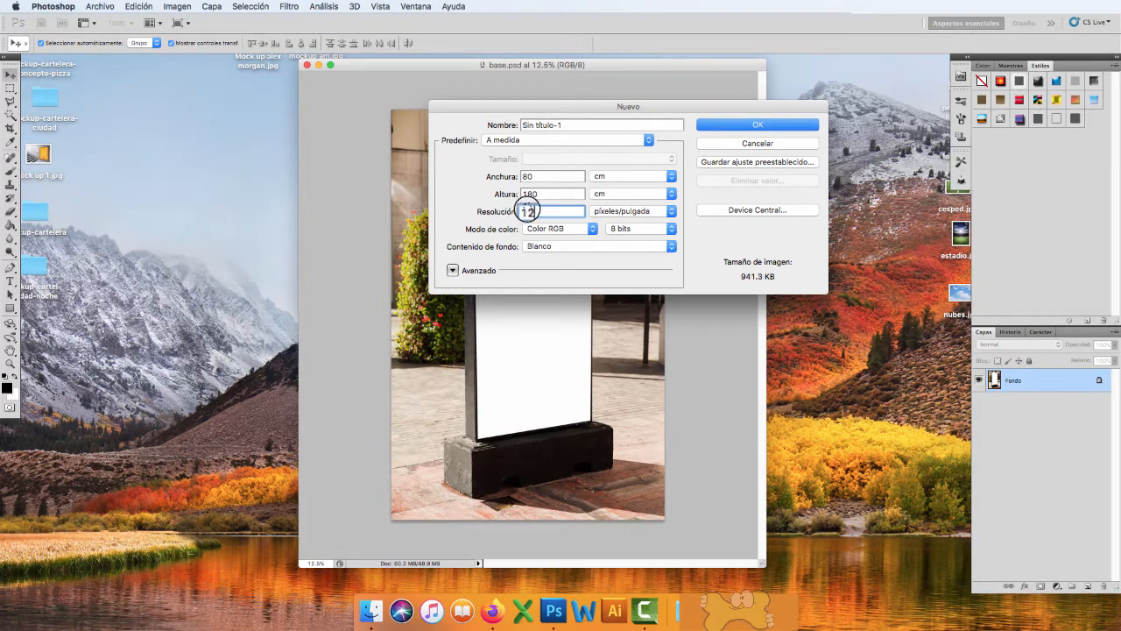
{"action": "type", "text": "0"}
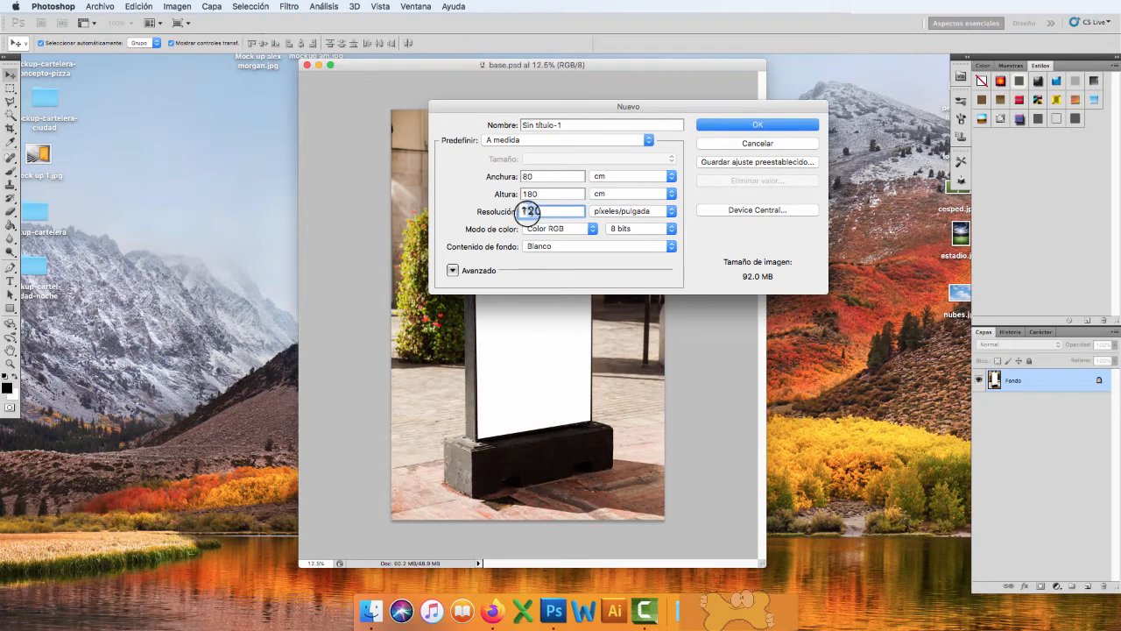
Step: Set the resolution to 100 pixels per inch and create the blank poster document
{"action": "type", "text": "0"}
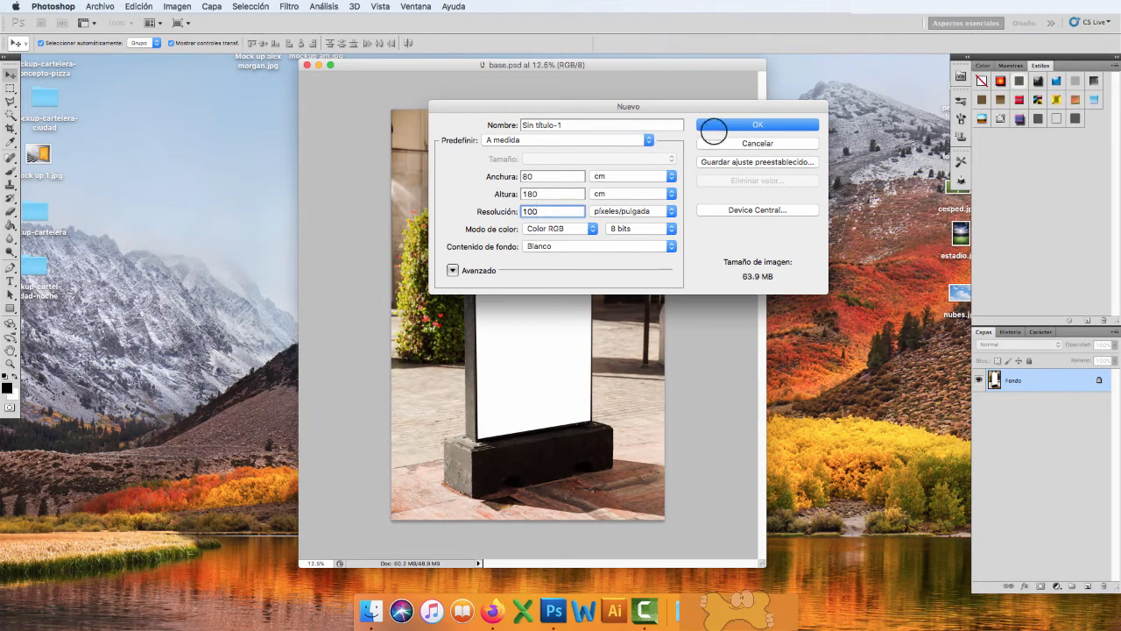
{"action": "left_click", "coordinate": [714, 125]}
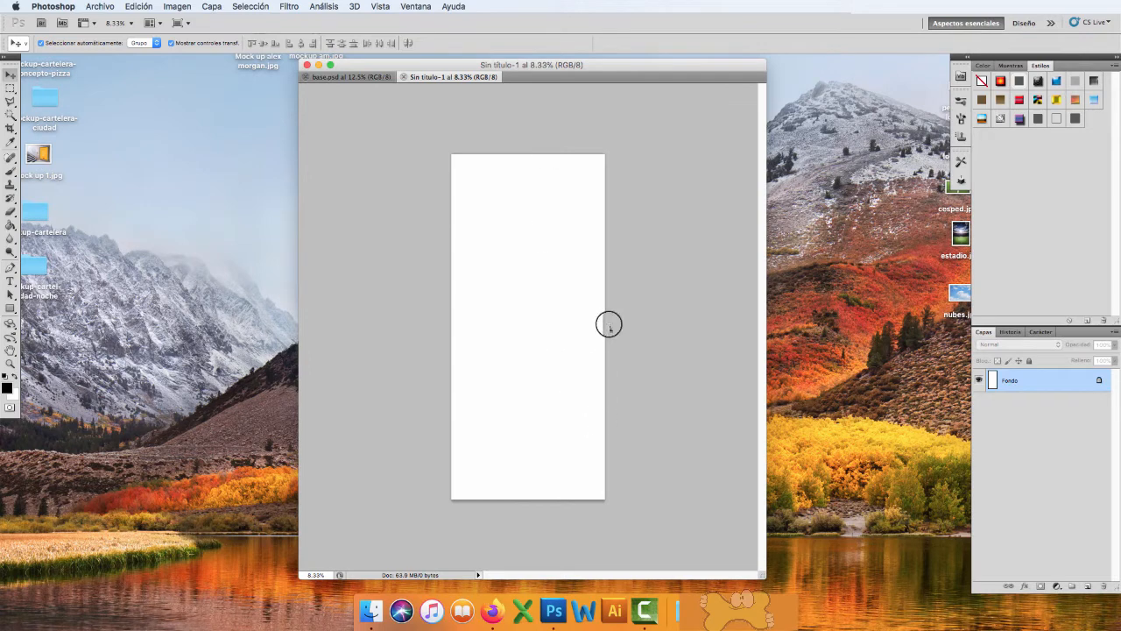
Step: Move the new document's window aside and preview the finished poster mockup am.jpg from the desktop
{"action": "left_click_drag", "start_coordinate": [389, 69], "coordinate": [429, 72]}
{"action": "left_click", "coordinate": [271, 123]}
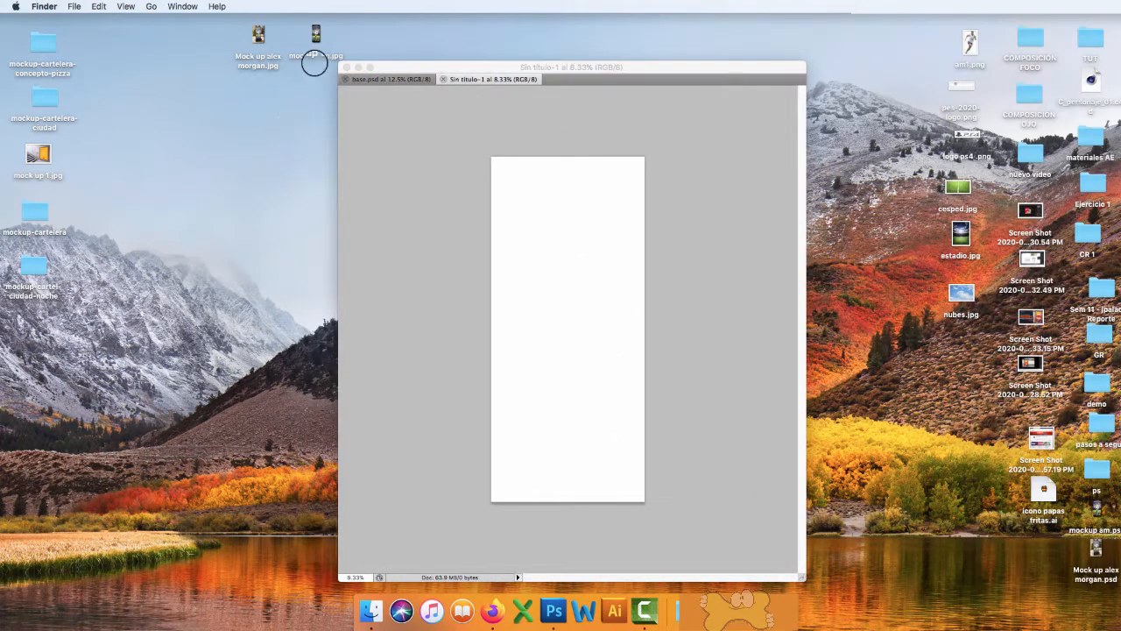
{"action": "left_click", "coordinate": [317, 34]}
{"action": "key", "text": "space"}
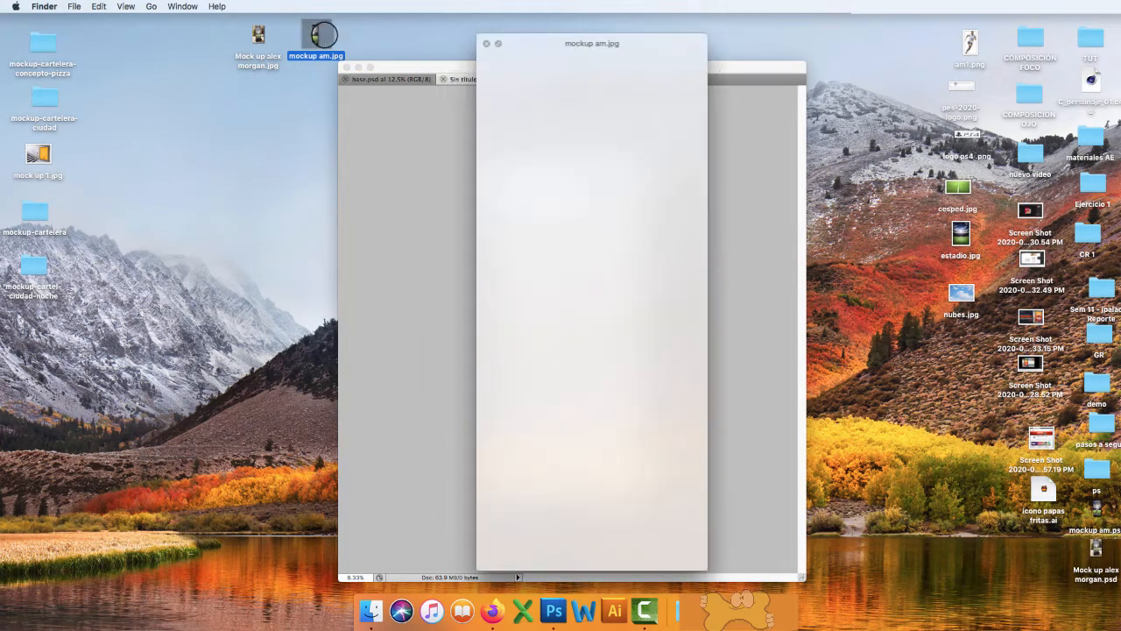
{"action": "key", "text": "space"}
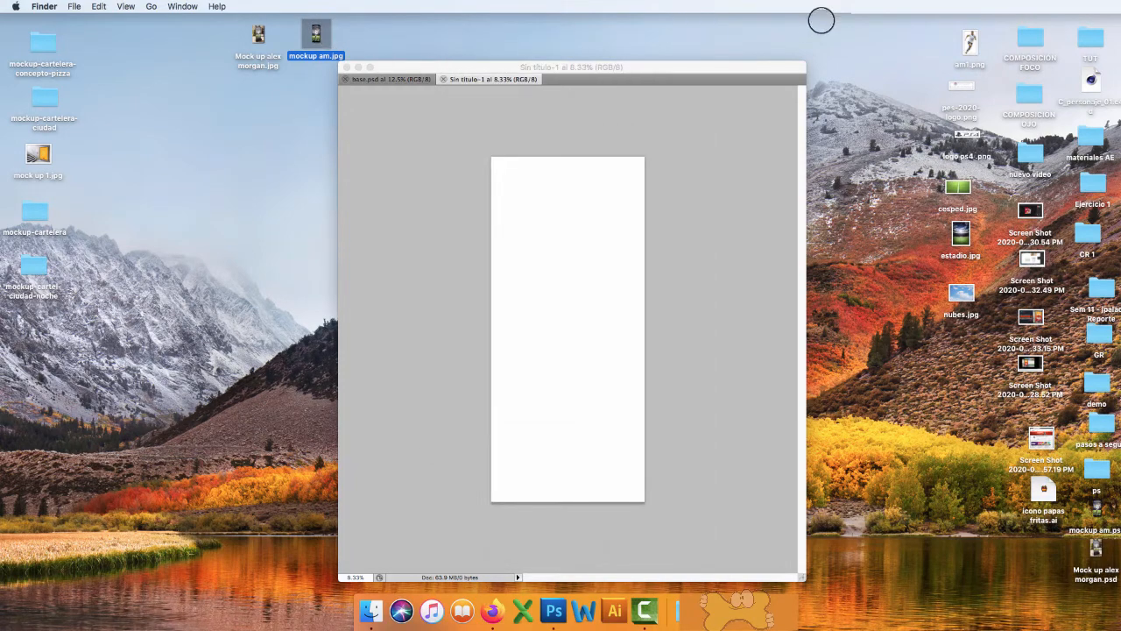
{"action": "left_click", "coordinate": [856, 9]}
{"action": "left_click", "coordinate": [893, 21]}
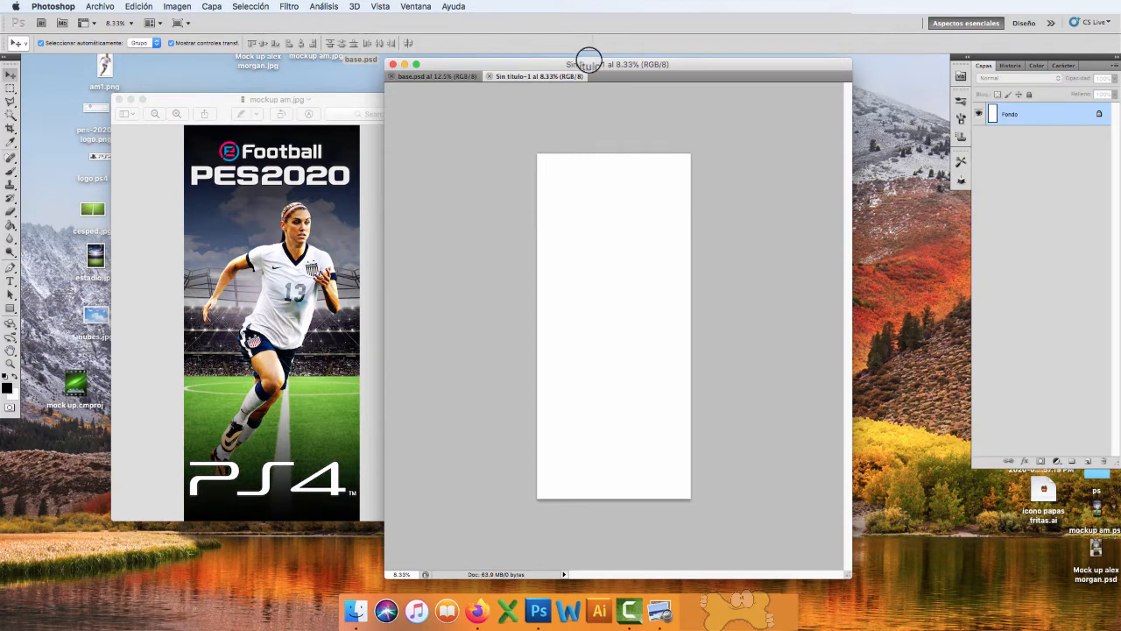
Step: Arrange the blank poster's window beside the mockup am.jpg reference image
{"action": "left_click_drag", "start_coordinate": [588, 59], "coordinate": [643, 60]}
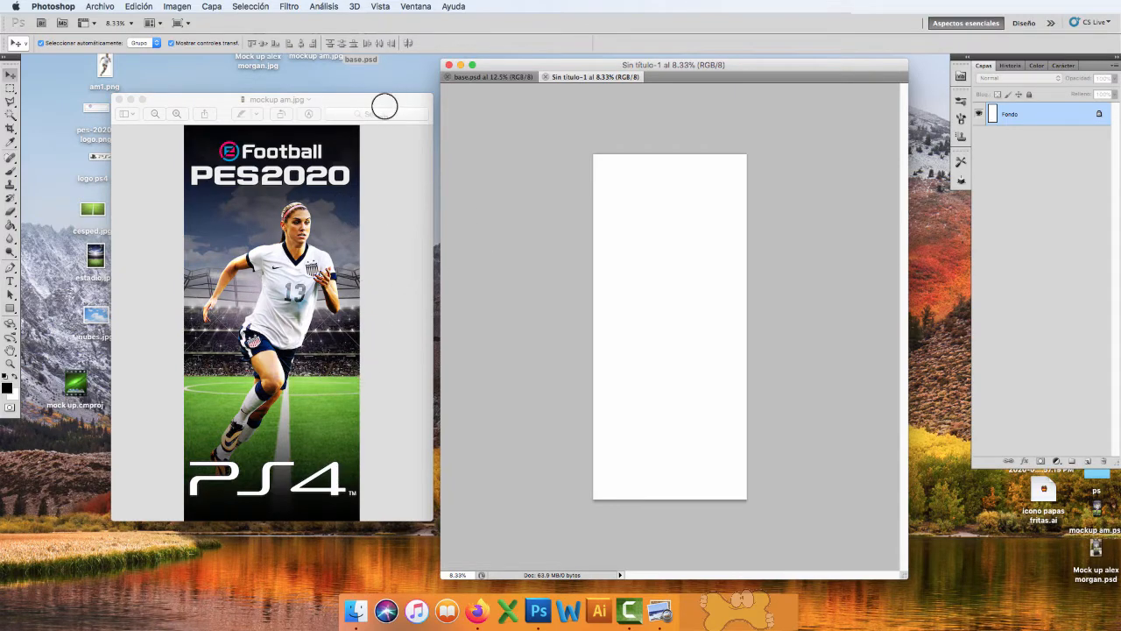
{"action": "left_click", "coordinate": [385, 105]}
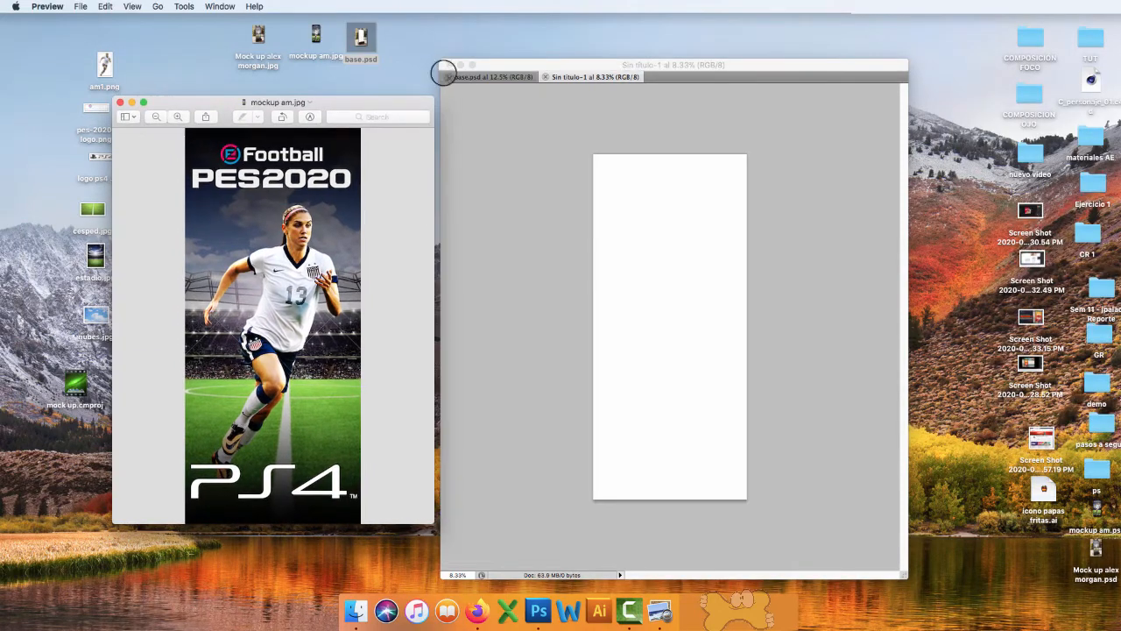
{"action": "left_click", "coordinate": [618, 63]}
{"action": "left_click_drag", "start_coordinate": [608, 63], "coordinate": [596, 63]}
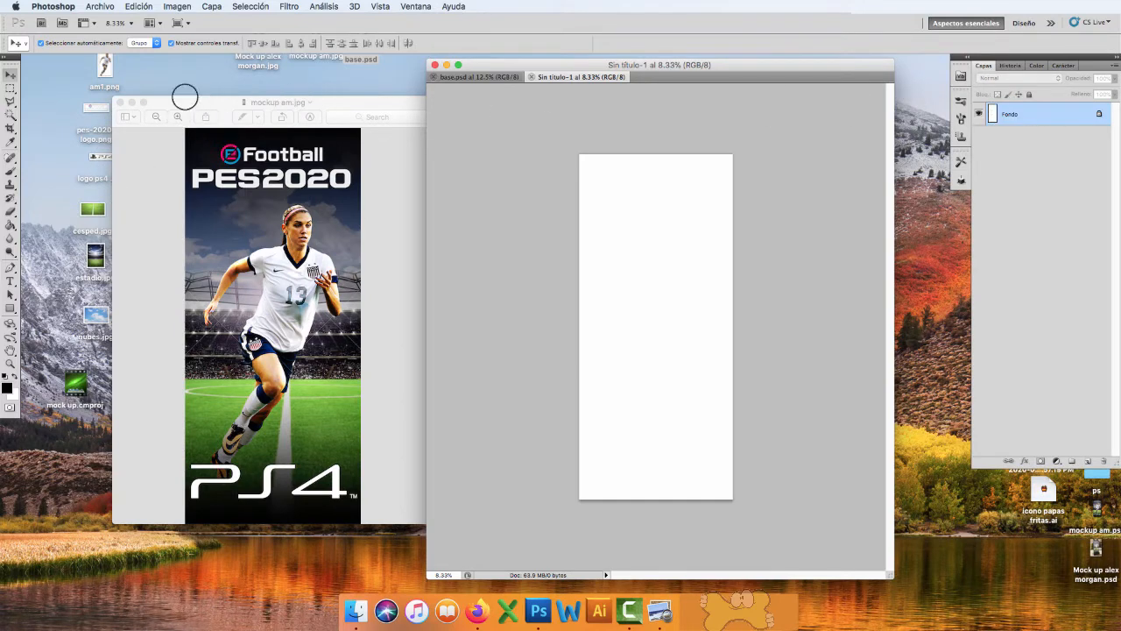
Step: Place am1.png in the poster, enlarge the player to nearly the full page width and centre her on the page
{"action": "left_click", "coordinate": [141, 77]}
{"action": "left_click_drag", "start_coordinate": [100, 68], "coordinate": [676, 182]}
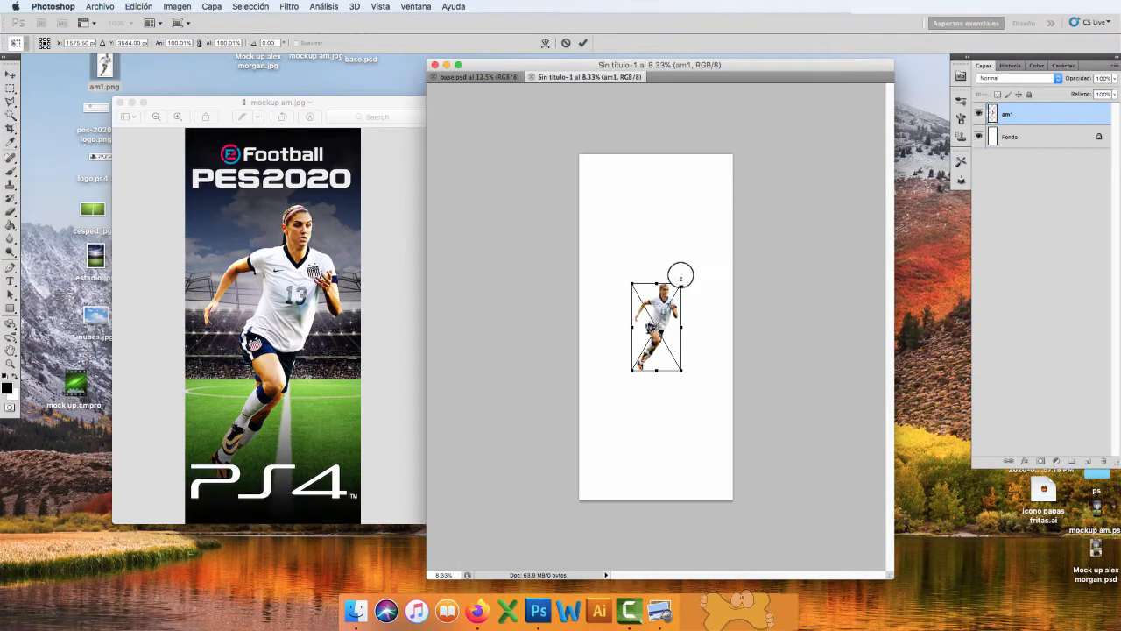
{"action": "left_click_drag", "start_coordinate": [685, 278], "coordinate": [736, 211]}
{"action": "left_click_drag", "start_coordinate": [633, 370], "coordinate": [565, 459]}
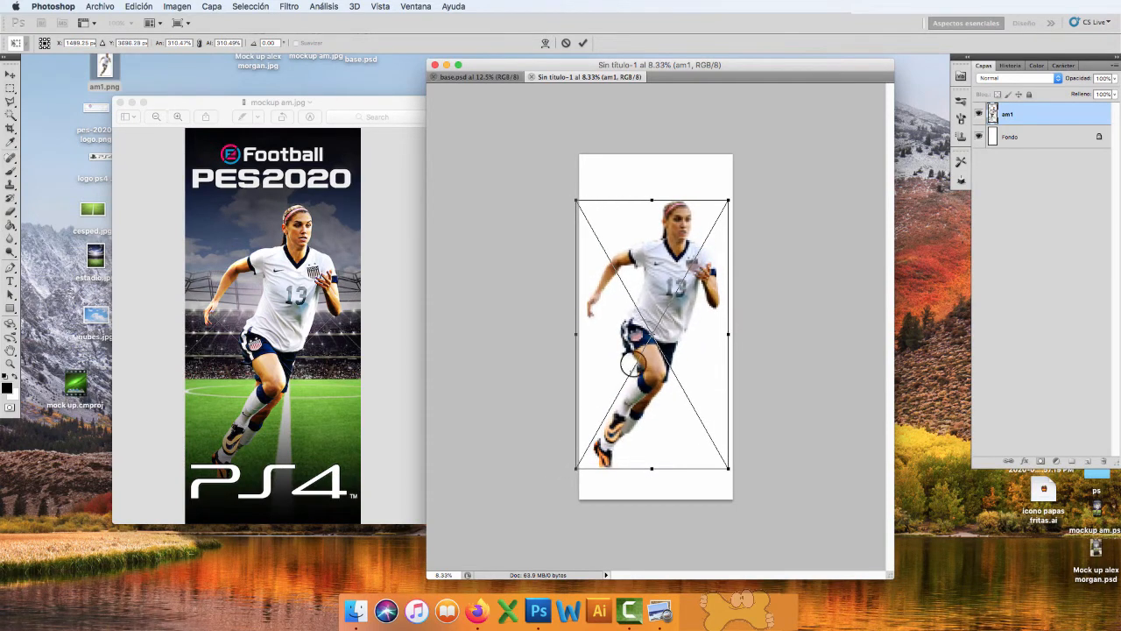
{"action": "left_click_drag", "start_coordinate": [661, 317], "coordinate": [665, 320]}
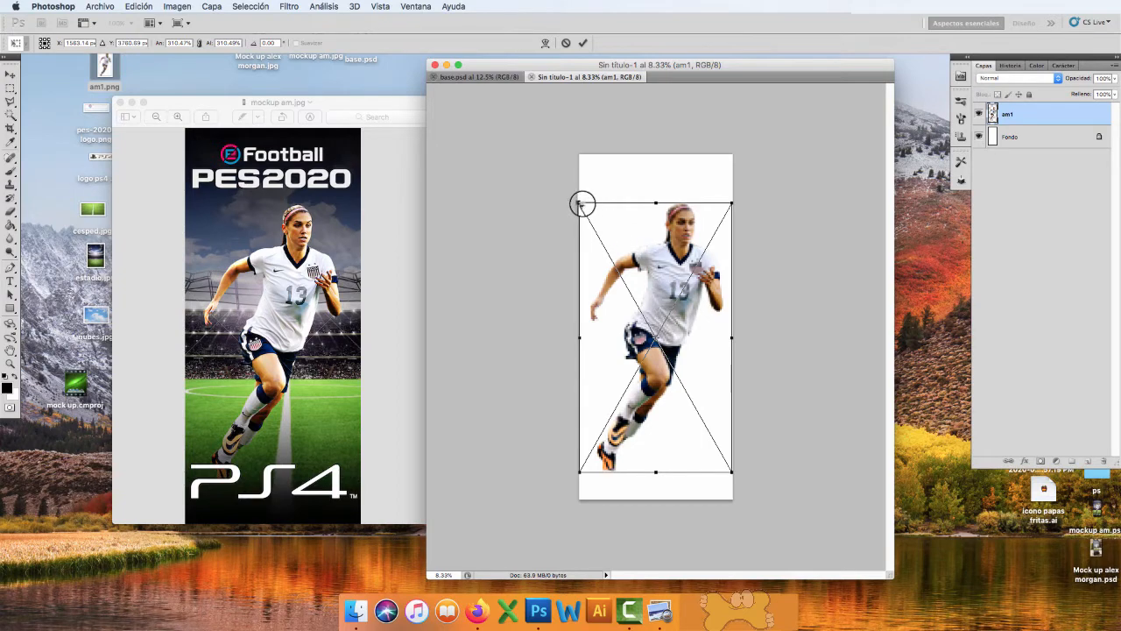
{"action": "left_click_drag", "start_coordinate": [579, 202], "coordinate": [574, 190]}
{"action": "left_click_drag", "start_coordinate": [657, 251], "coordinate": [669, 257]}
{"action": "key", "text": "Return"}
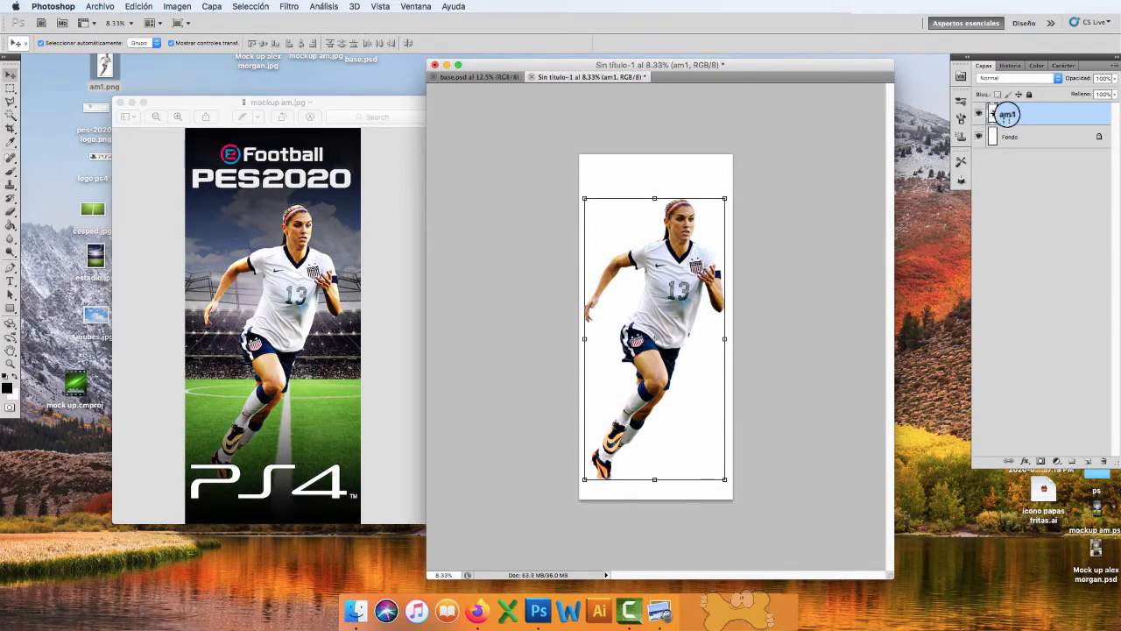
Step: Rename the am1 layer as jugadora, rasterize it and deselect it
{"action": "double_click", "coordinate": [1007, 115]}
{"action": "key", "text": "Return"}
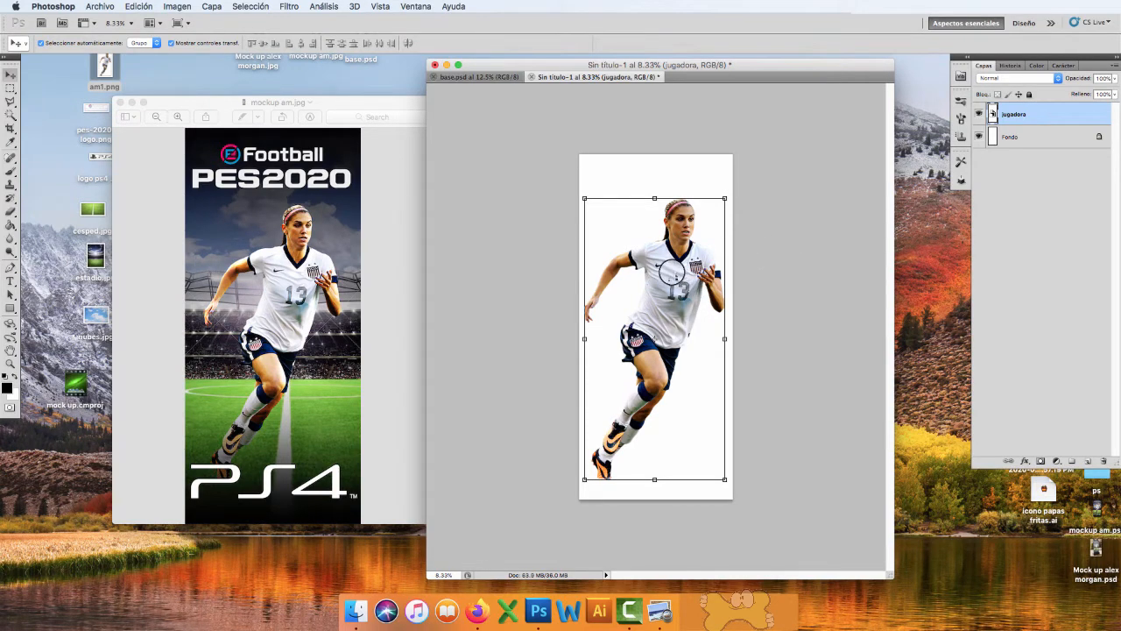
{"action": "key", "text": "b"}
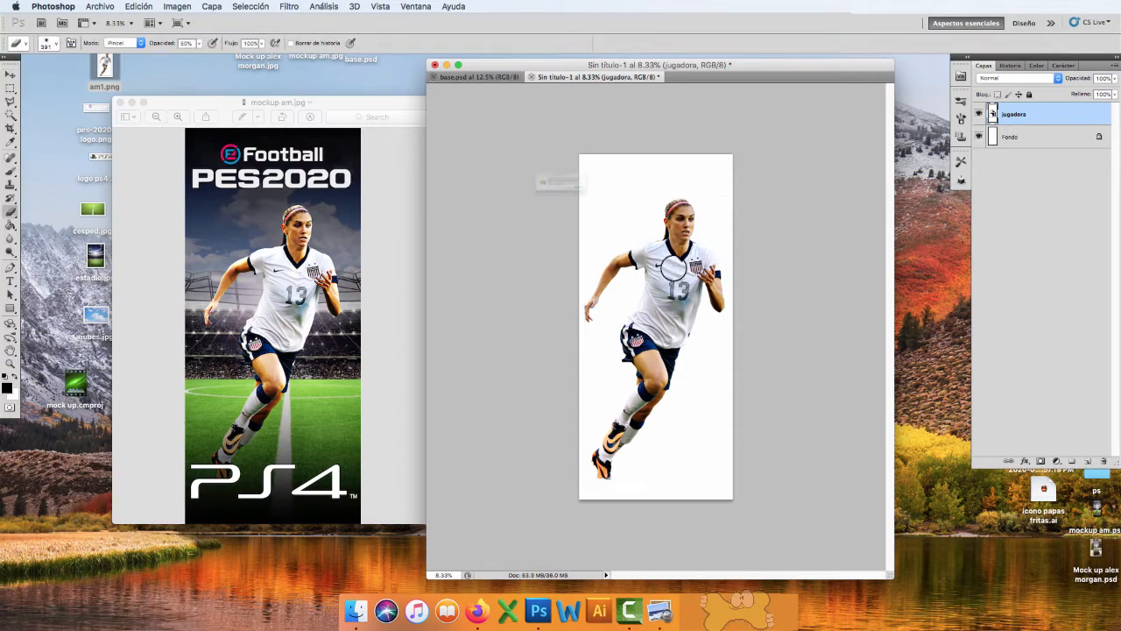
{"action": "left_click", "coordinate": [672, 269]}
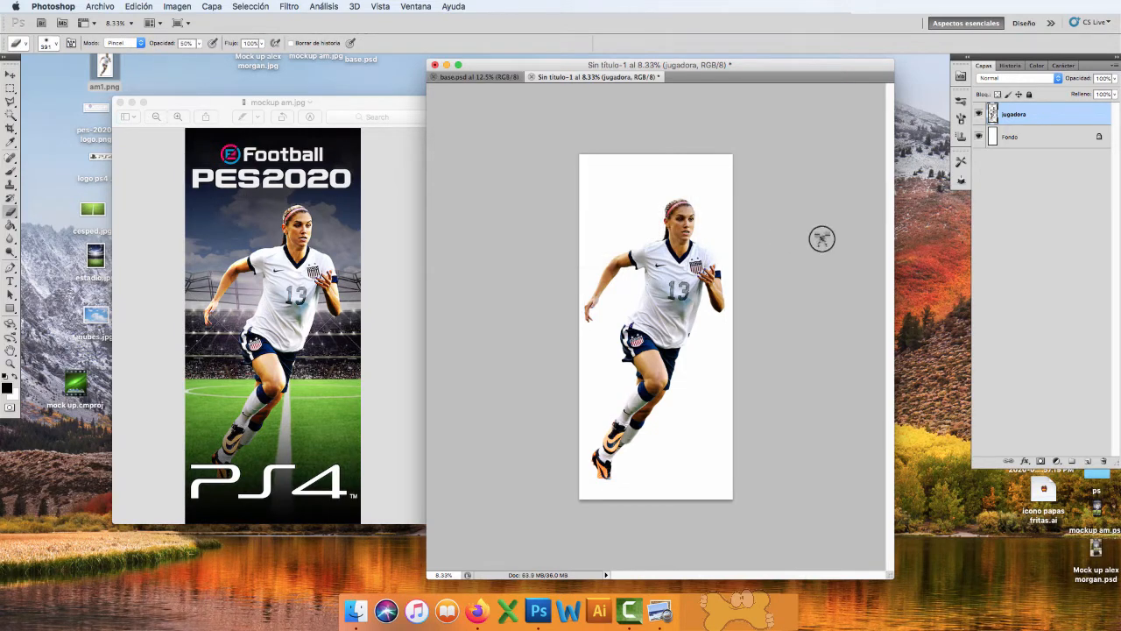
{"action": "key", "text": "v"}
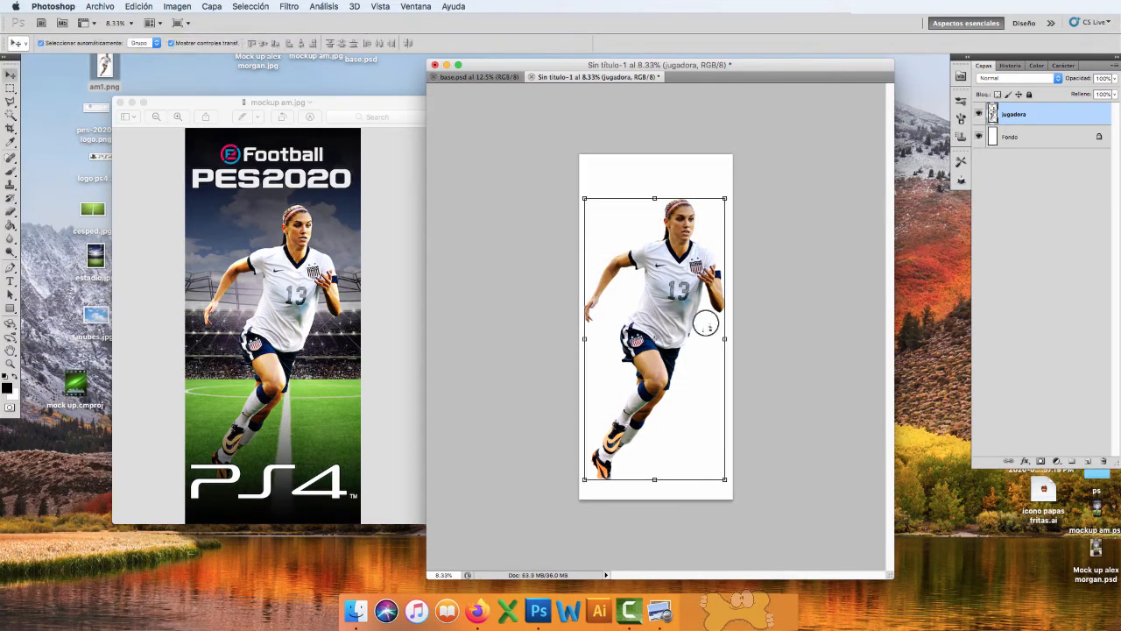
{"action": "left_click", "coordinate": [743, 324]}
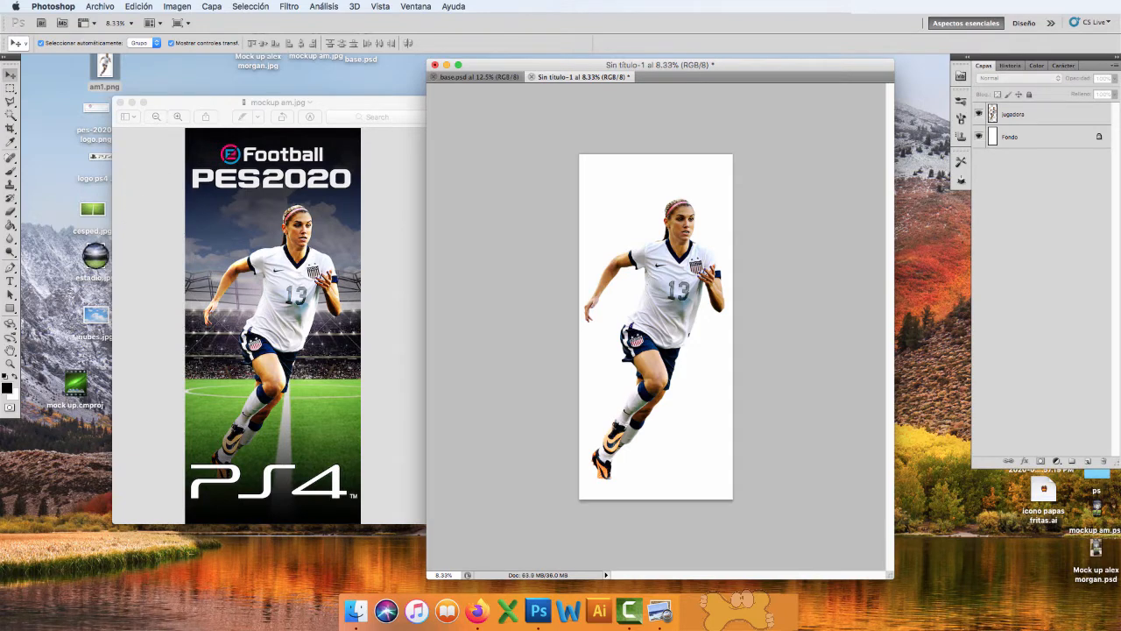
Step: Place estadio.jpg in the poster and enlarge it beyond the page width, with its upper edge near the top of the page
{"action": "left_click", "coordinate": [97, 254]}
{"action": "left_click_drag", "start_coordinate": [96, 254], "coordinate": [622, 214]}
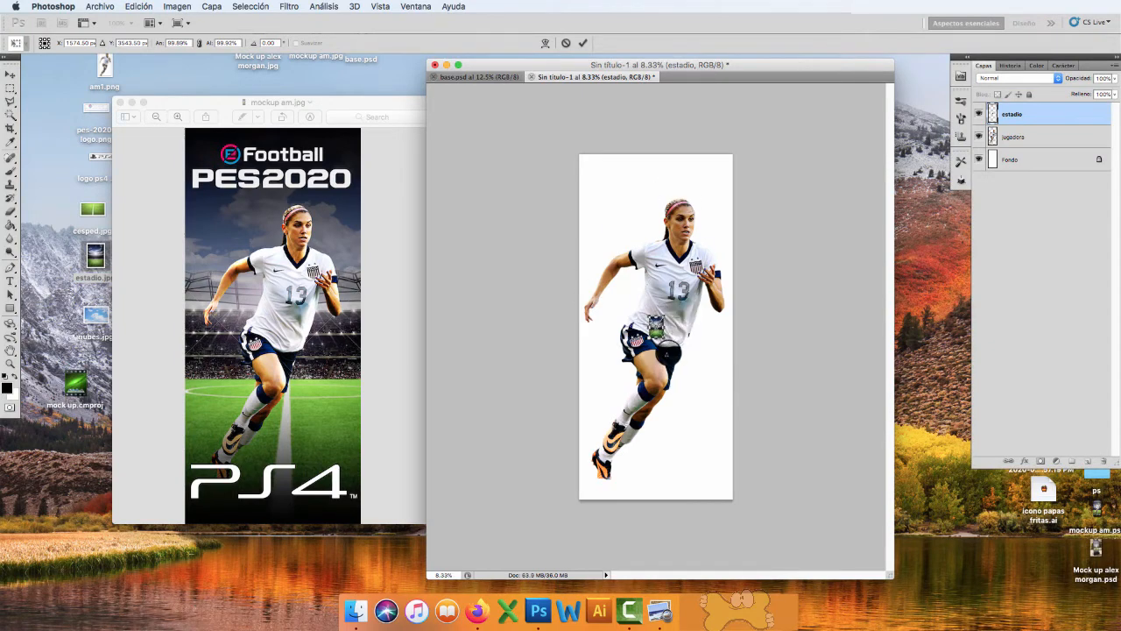
{"action": "left_click_drag", "start_coordinate": [665, 316], "coordinate": [768, 215]}
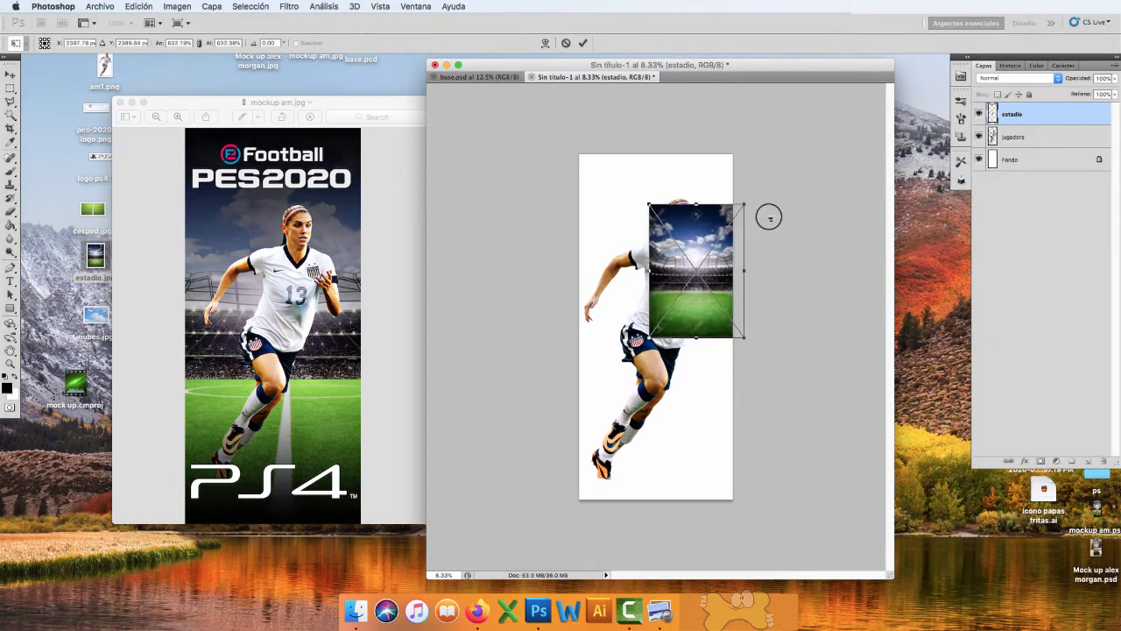
{"action": "left_click_drag", "start_coordinate": [648, 337], "coordinate": [496, 460]}
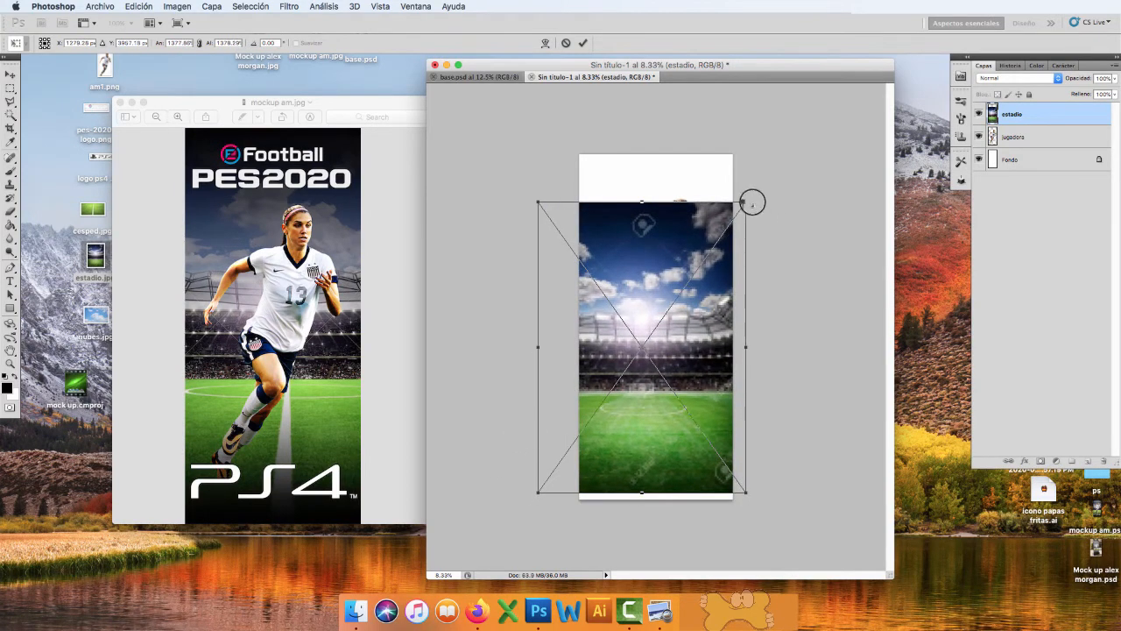
{"action": "left_click_drag", "start_coordinate": [750, 201], "coordinate": [770, 187]}
{"action": "mouse_move", "coordinate": [663, 395]}
{"action": "left_mouse_down"}
{"action": "mouse_move", "coordinate": [677, 377]}
{"action": "mouse_move", "coordinate": [643, 400]}
{"action": "left_mouse_up"}
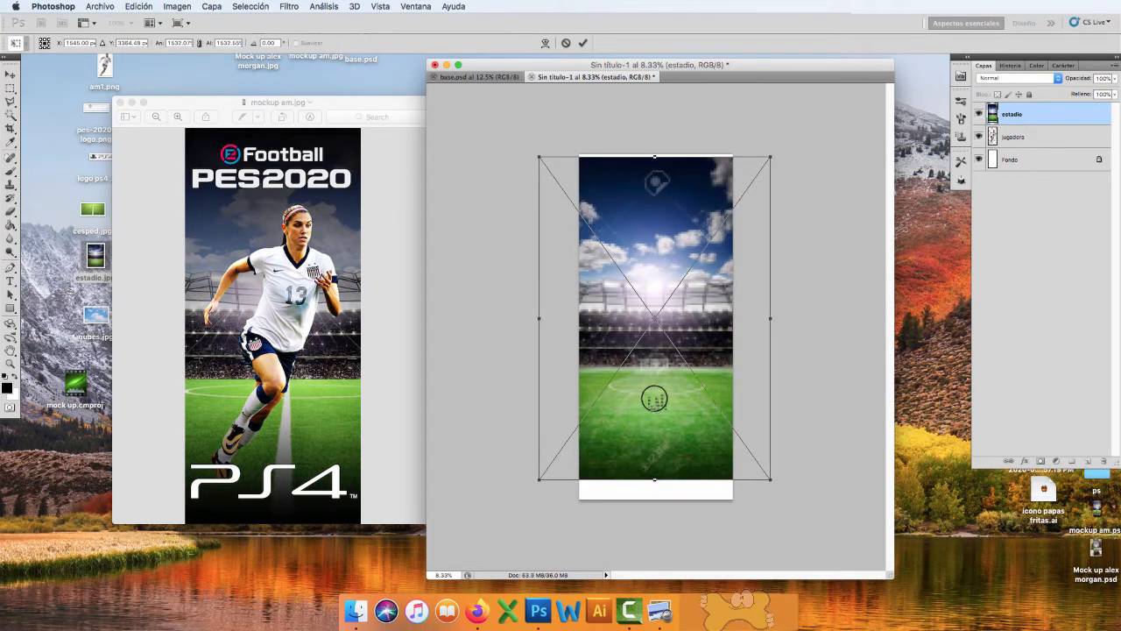
{"action": "key", "text": "Return"}
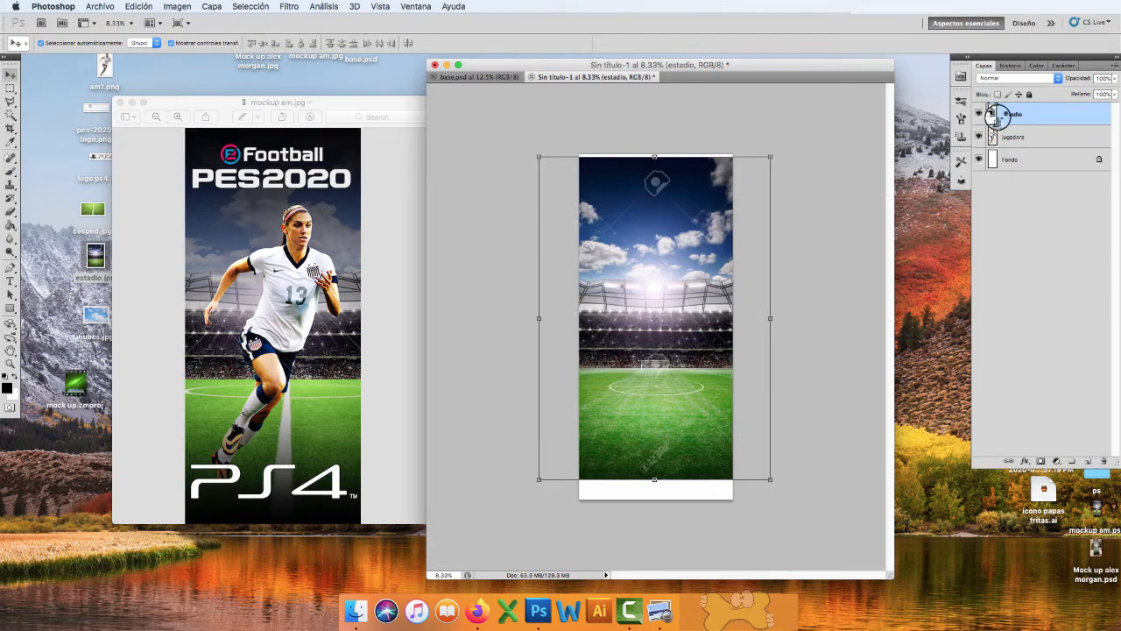
Step: Rasterize the estadio layer and move it below the jugadora layer
{"action": "key", "text": "e"}
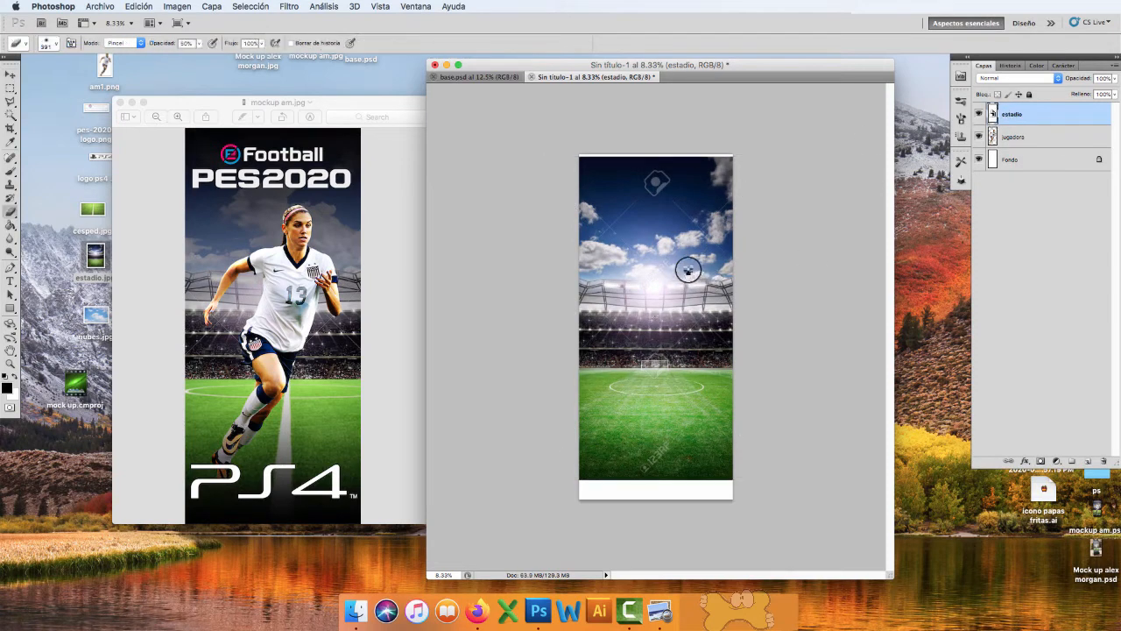
{"action": "left_click", "coordinate": [684, 270]}
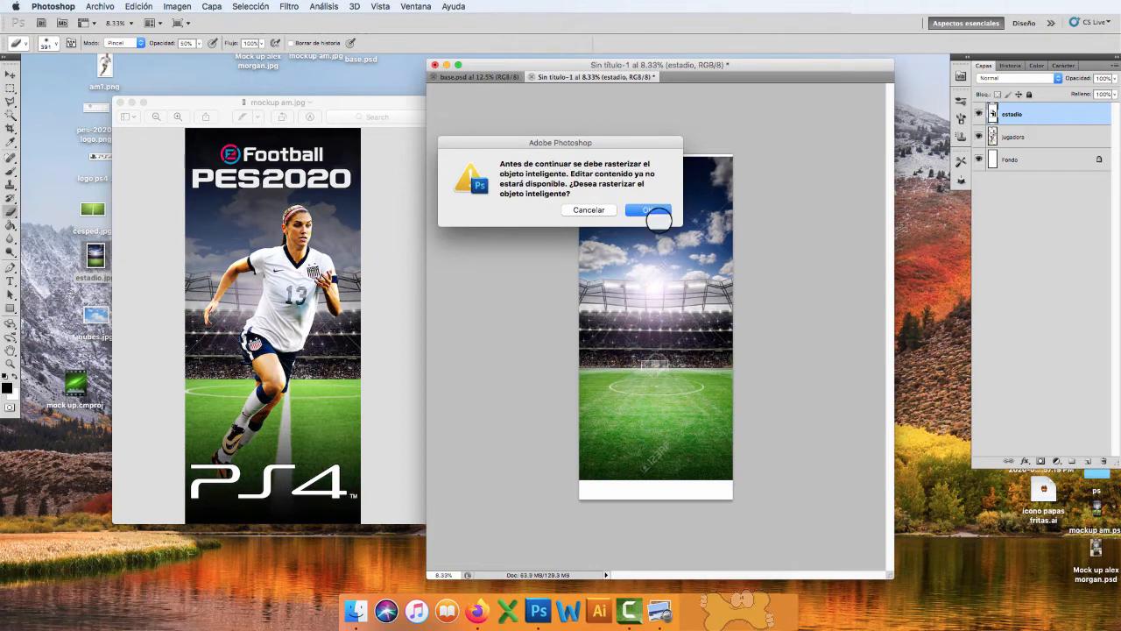
{"action": "left_click", "coordinate": [650, 211]}
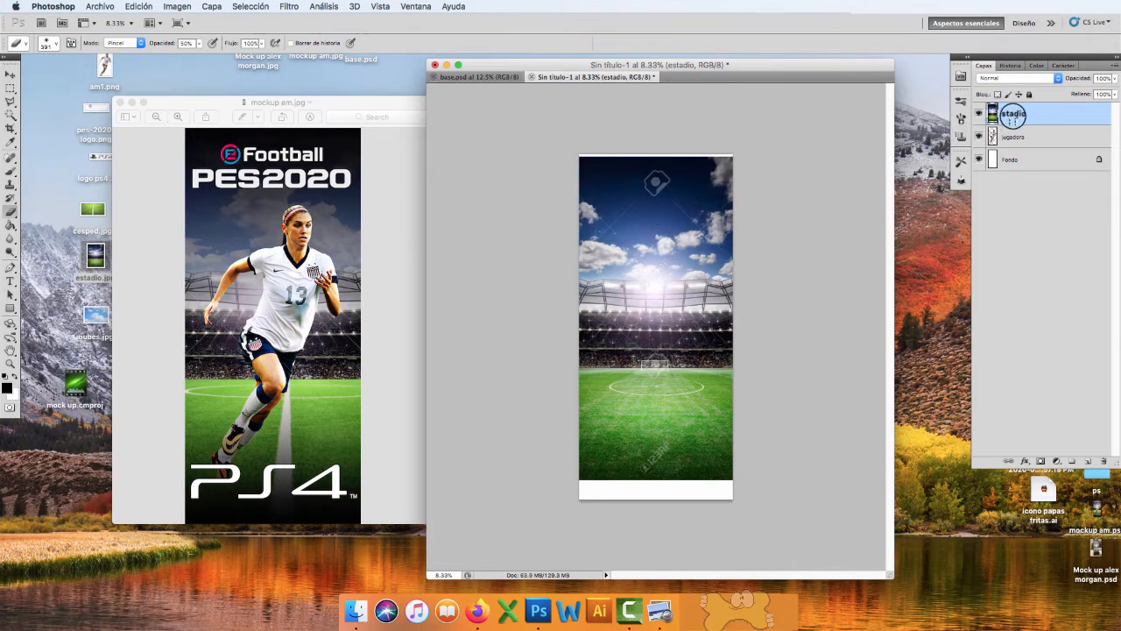
{"action": "left_click_drag", "start_coordinate": [1012, 116], "coordinate": [1009, 146]}
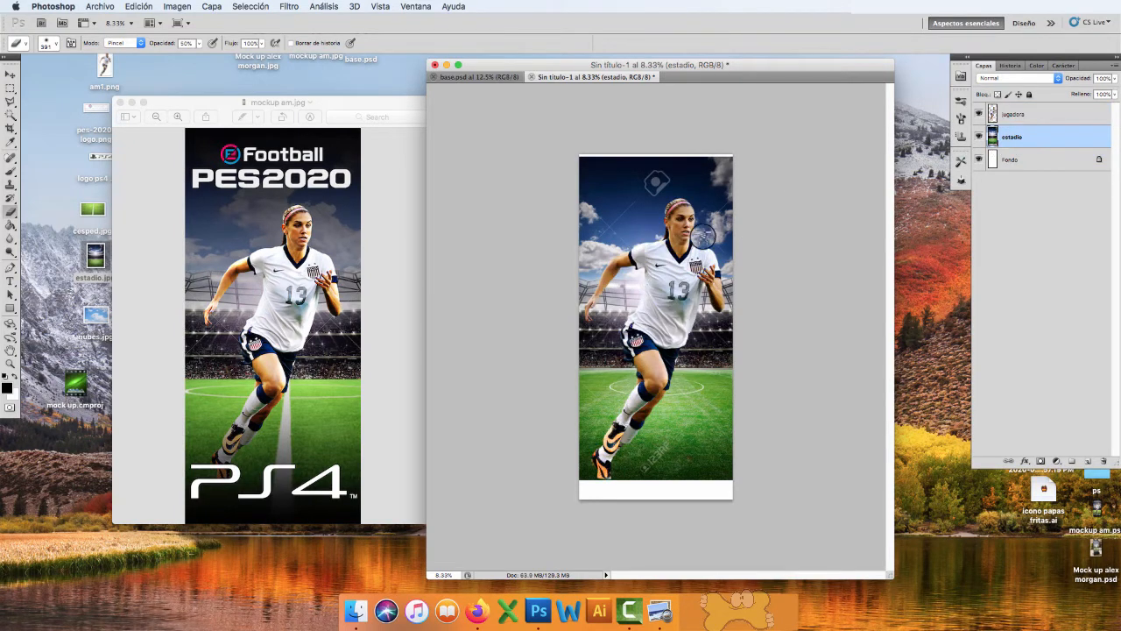
Step: Shift the stadium image slightly up and right so it covers the page's upper edge
{"action": "key", "text": "v"}
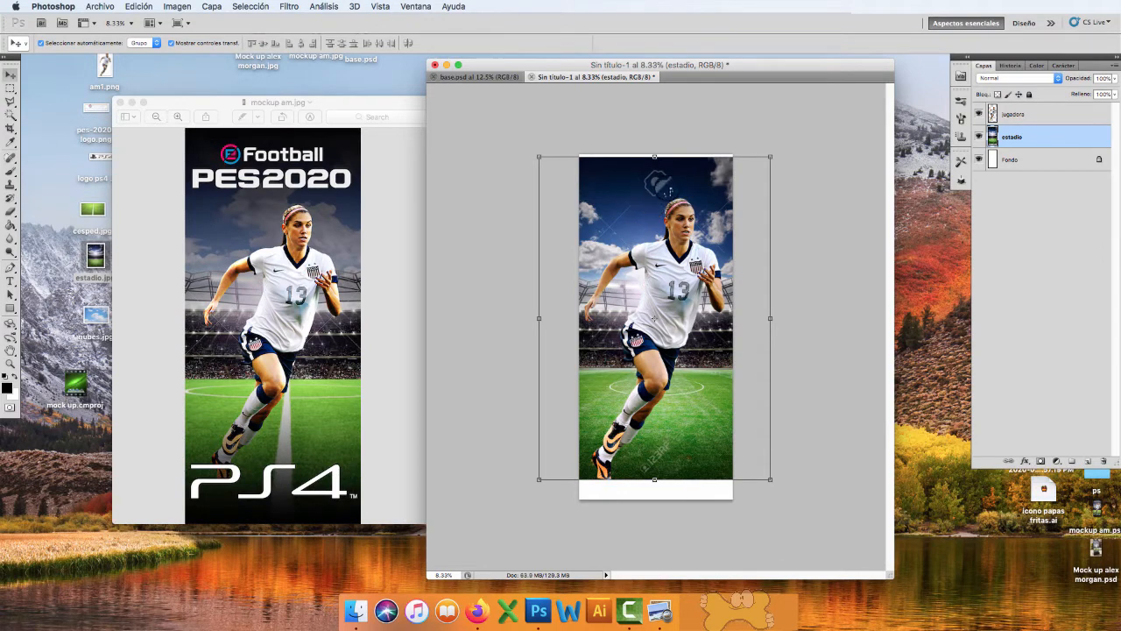
{"action": "left_click_drag", "start_coordinate": [608, 332], "coordinate": [611, 328]}
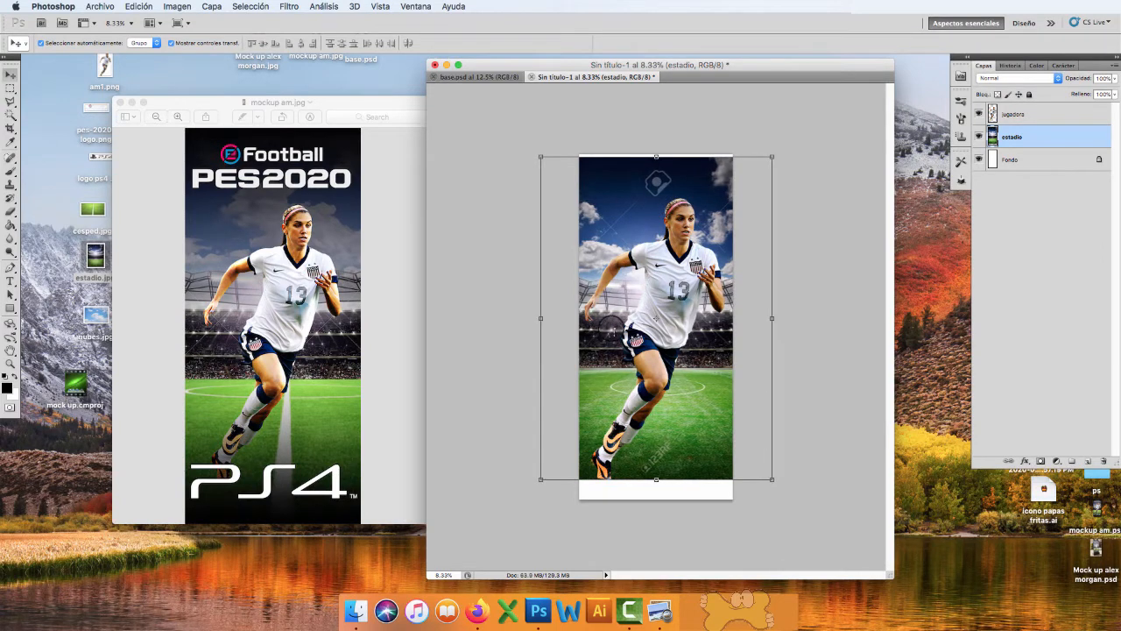
{"action": "left_click_drag", "start_coordinate": [629, 245], "coordinate": [630, 245]}
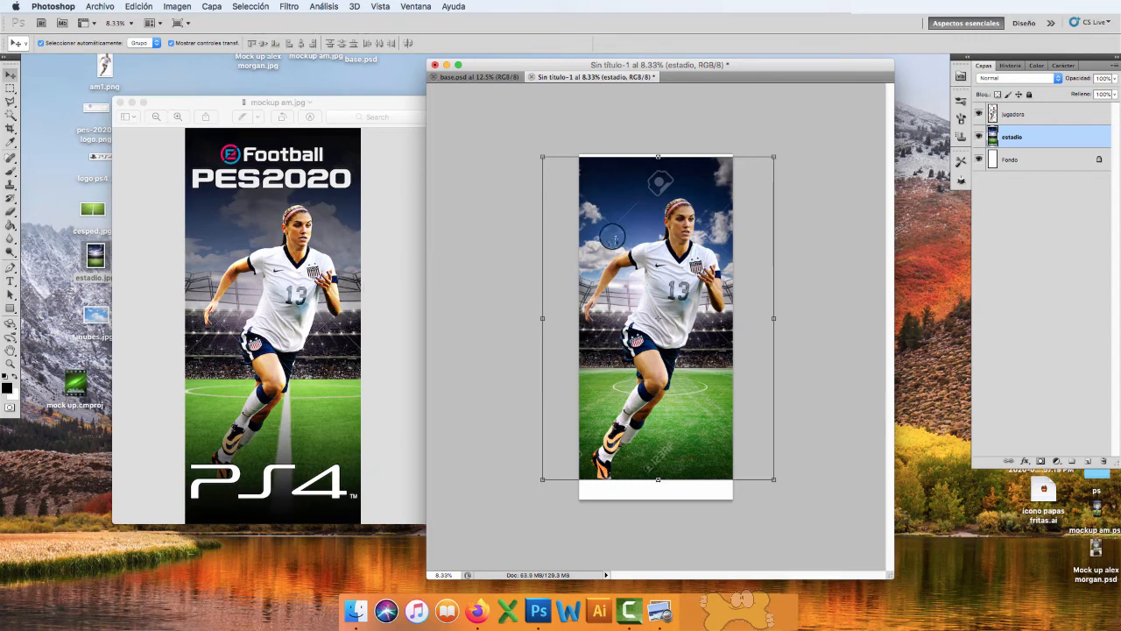
{"action": "left_click_drag", "start_coordinate": [623, 234], "coordinate": [628, 224]}
Step: Scale the player down to 97.17% and nudge her slightly up and to the right
{"action": "left_click", "coordinate": [670, 252]}
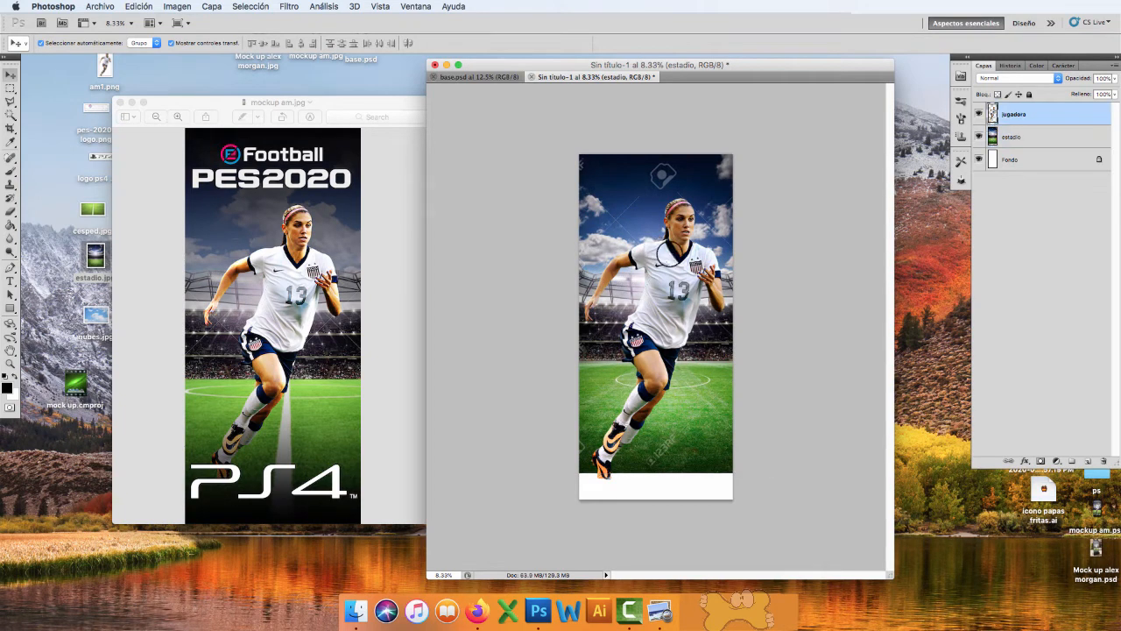
{"action": "left_click_drag", "start_coordinate": [727, 201], "coordinate": [721, 207]}
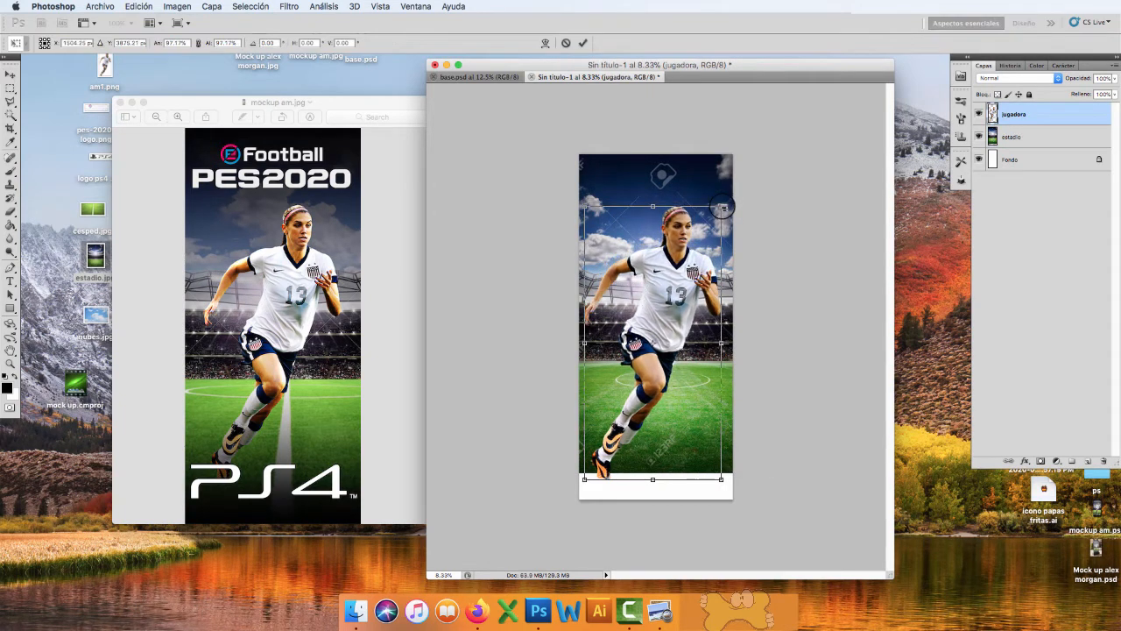
{"action": "key", "text": "Up"}
{"action": "key", "text": "Up"}
{"action": "key", "text": "Up"}
{"action": "key", "text": "Right"}
{"action": "key", "text": "Right"}
{"action": "key", "text": "Right"}
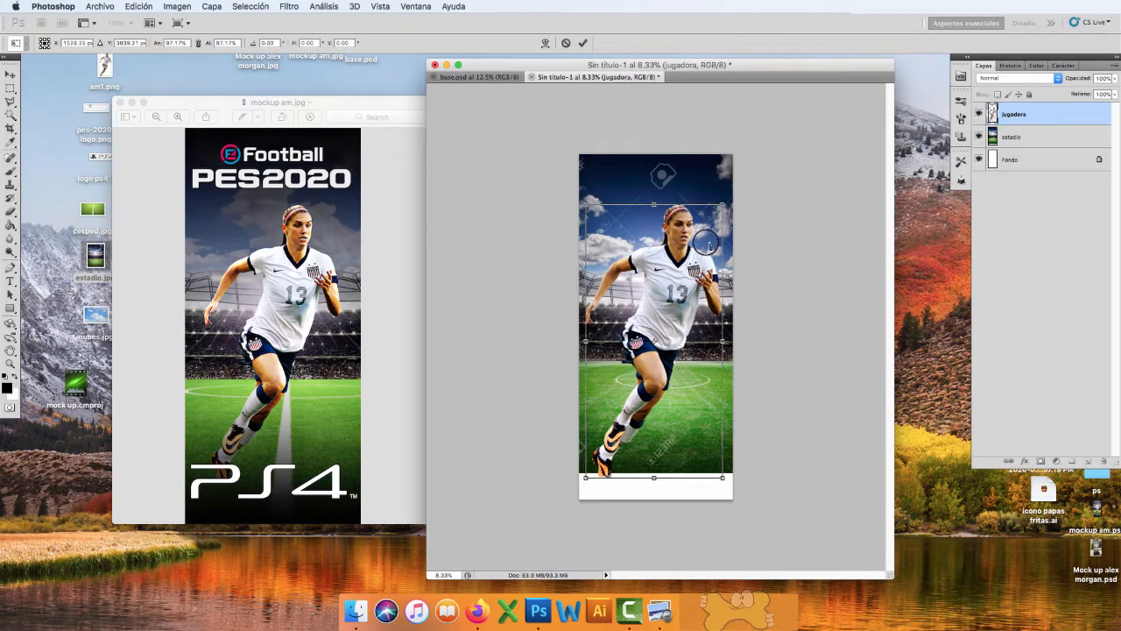
{"action": "key", "text": "Return"}
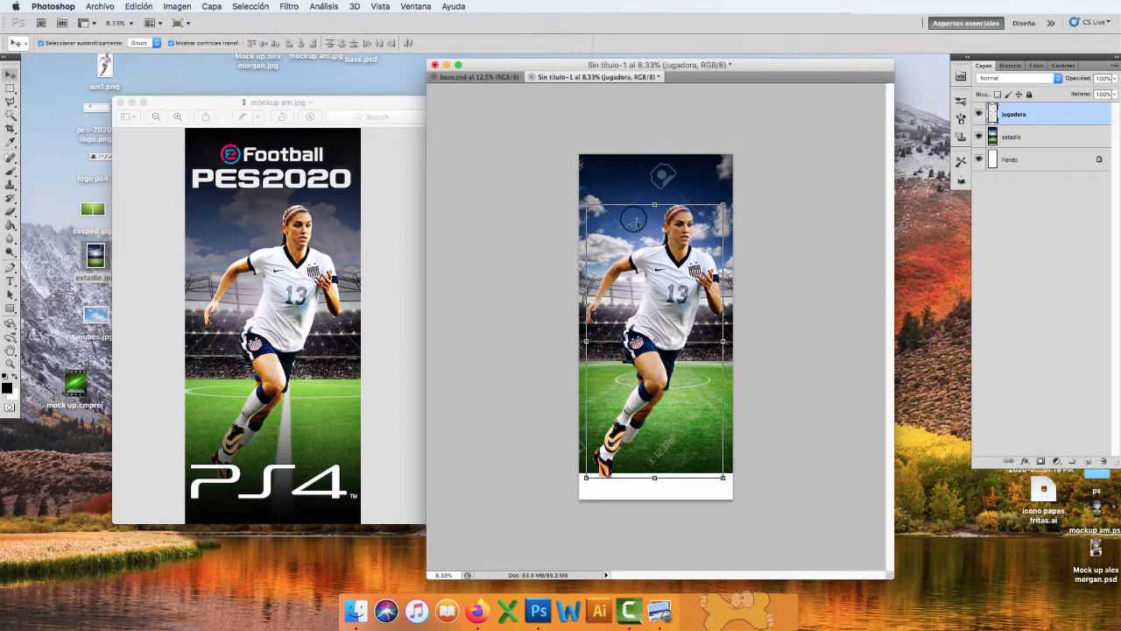
Step: Move the stadium image slightly down so the grass reaches the player's lower foot
{"action": "left_click", "coordinate": [640, 219]}
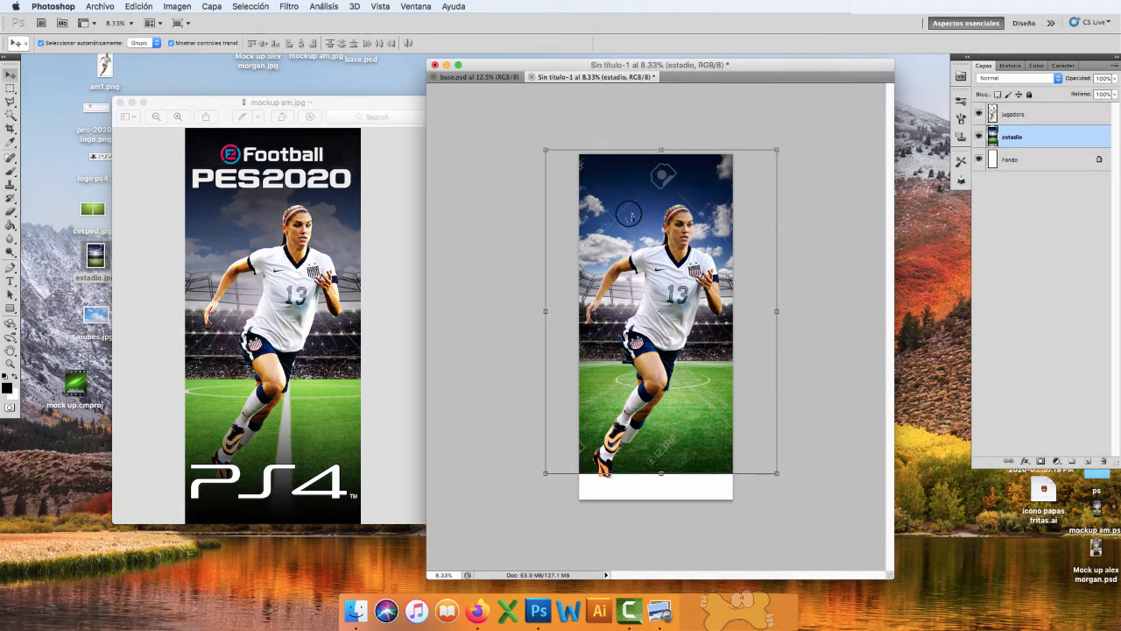
{"action": "left_click_drag", "start_coordinate": [629, 214], "coordinate": [631, 222]}
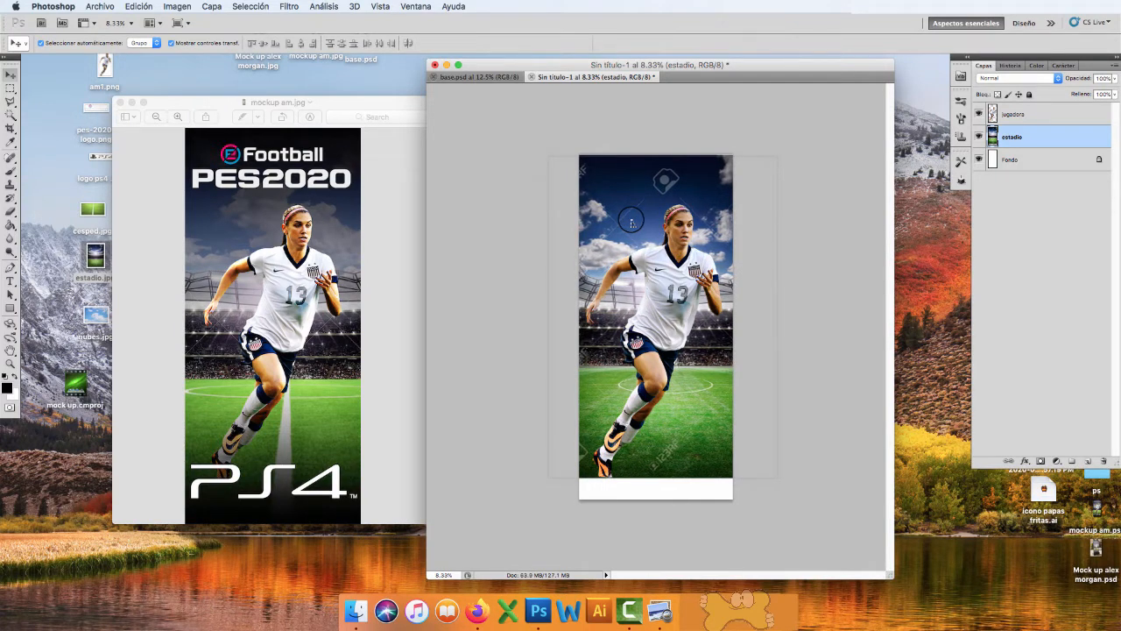
{"action": "left_click_drag", "start_coordinate": [630, 222], "coordinate": [631, 221]}
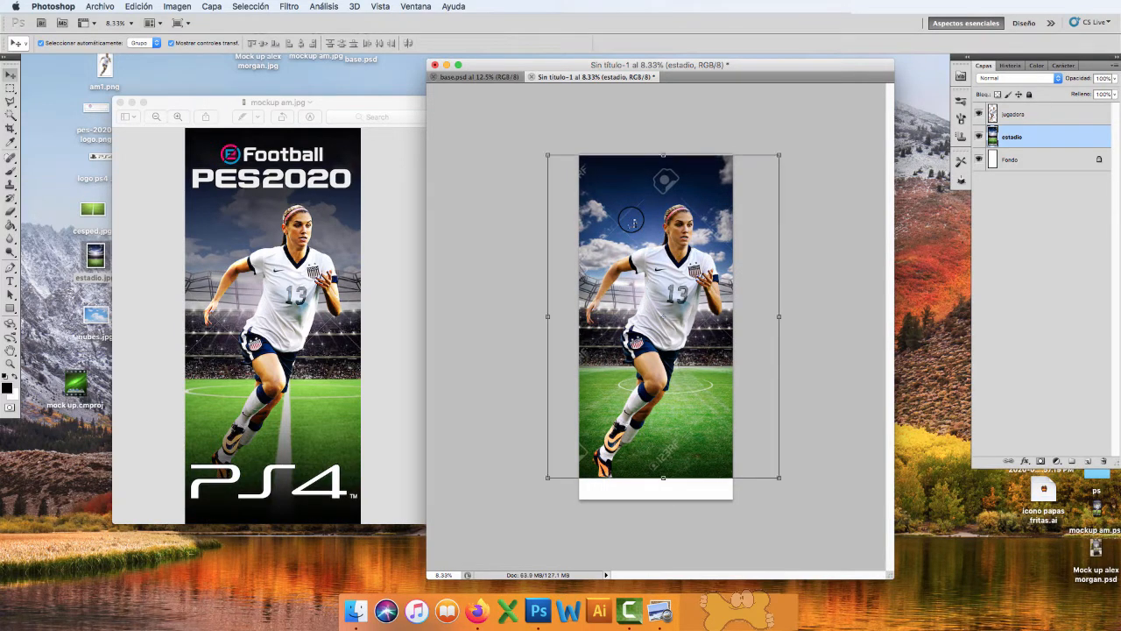
Step: Scale the player down to about 97.5%, raise her so her feet rest on the grass, and nudge her left
{"action": "left_click", "coordinate": [653, 280]}
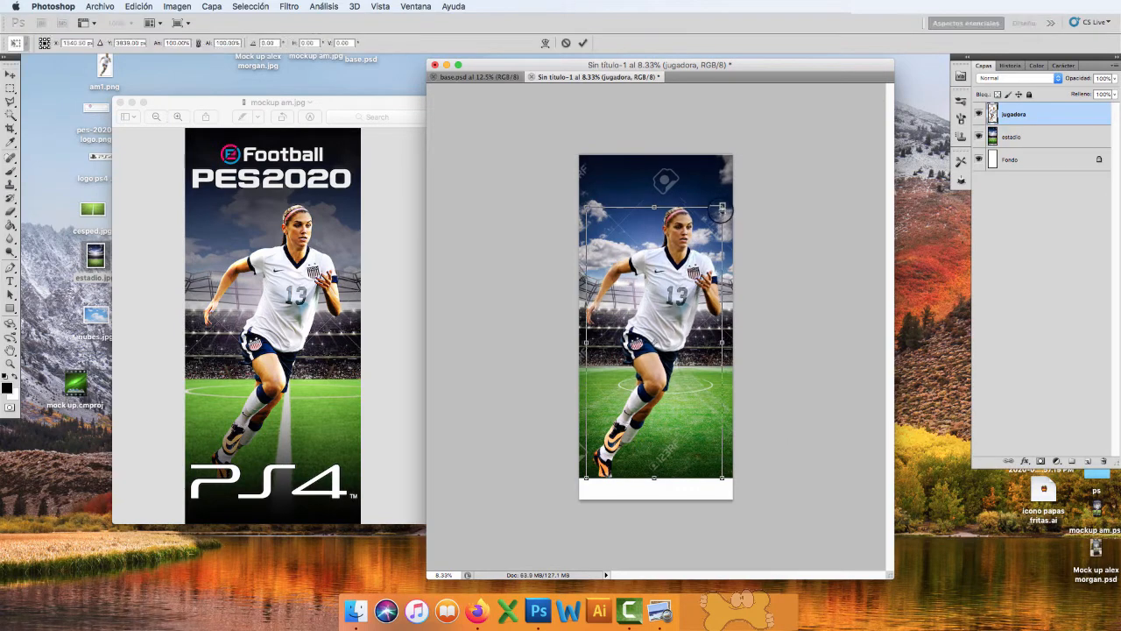
{"action": "left_click_drag", "start_coordinate": [722, 204], "coordinate": [717, 214]}
{"action": "left_click_drag", "start_coordinate": [686, 251], "coordinate": [688, 244]}
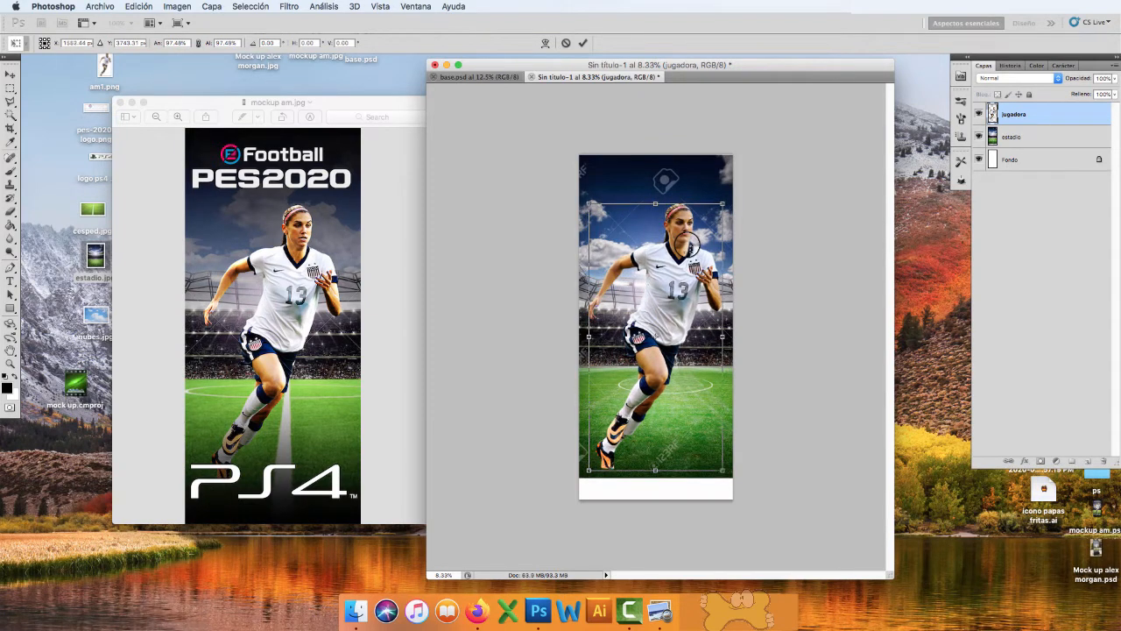
{"action": "key", "text": "Return"}
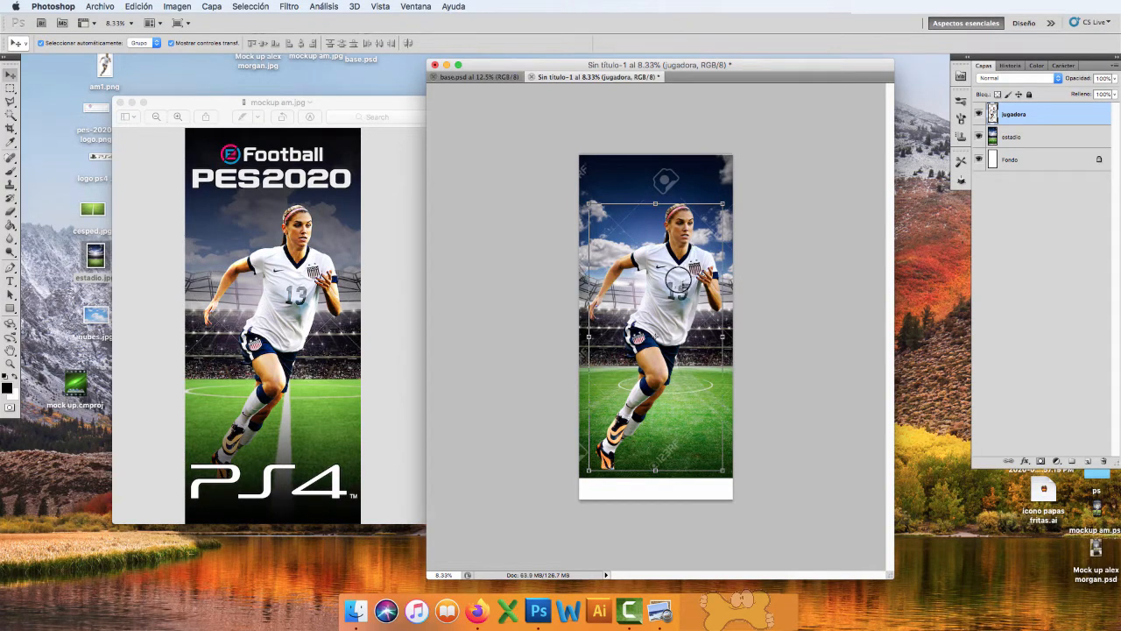
{"action": "key", "text": "Left"}
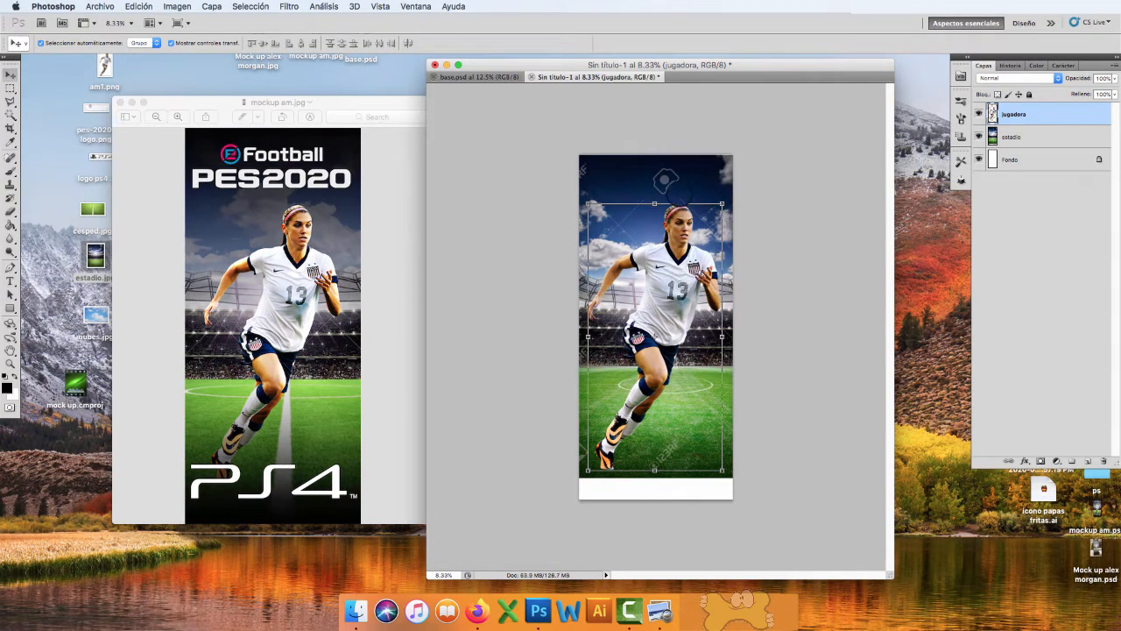
Step: Enlarge the stadium image to about 103% so it covers the page's upper edge, and nudge it down and to the right
{"action": "left_click", "coordinate": [710, 174]}
{"action": "key", "text": "Down"}
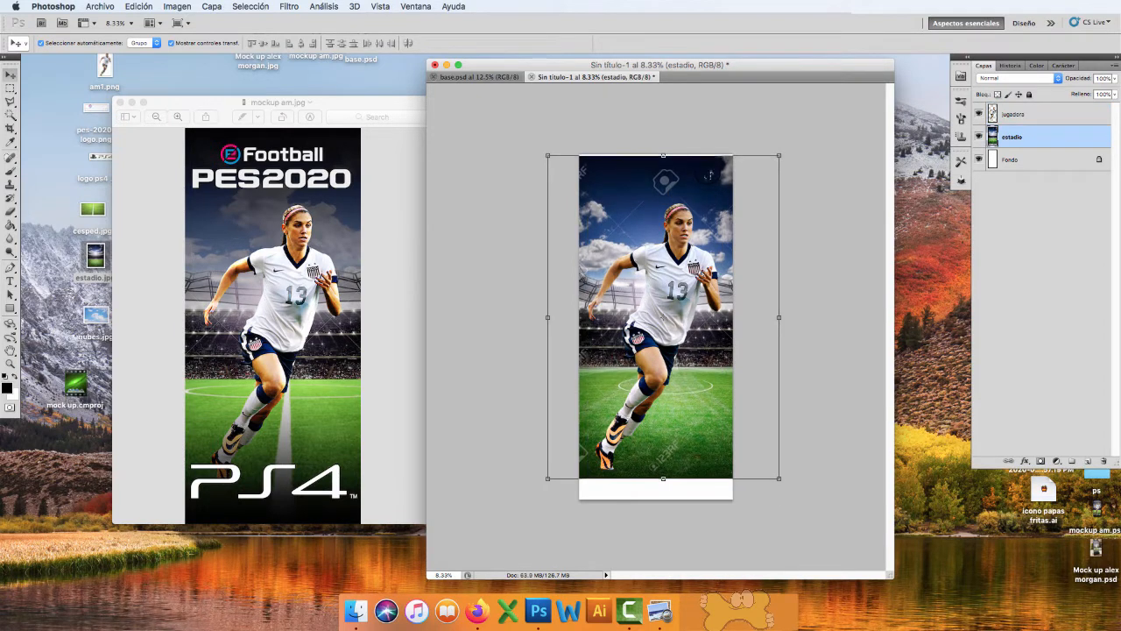
{"action": "key", "text": "Right"}
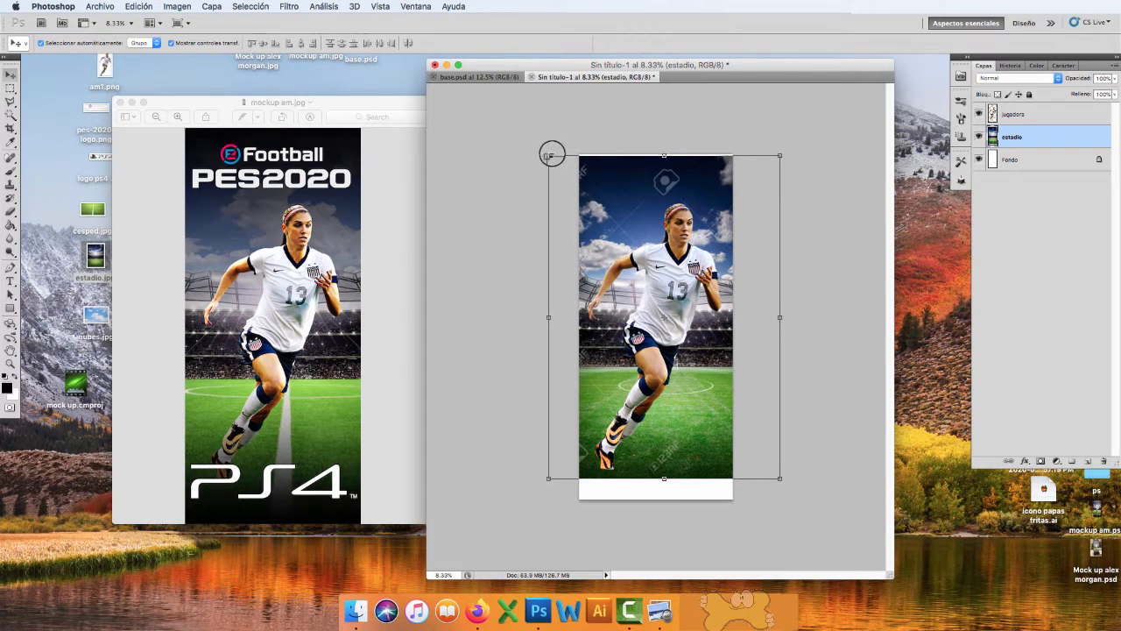
{"action": "left_click_drag", "start_coordinate": [549, 155], "coordinate": [542, 146]}
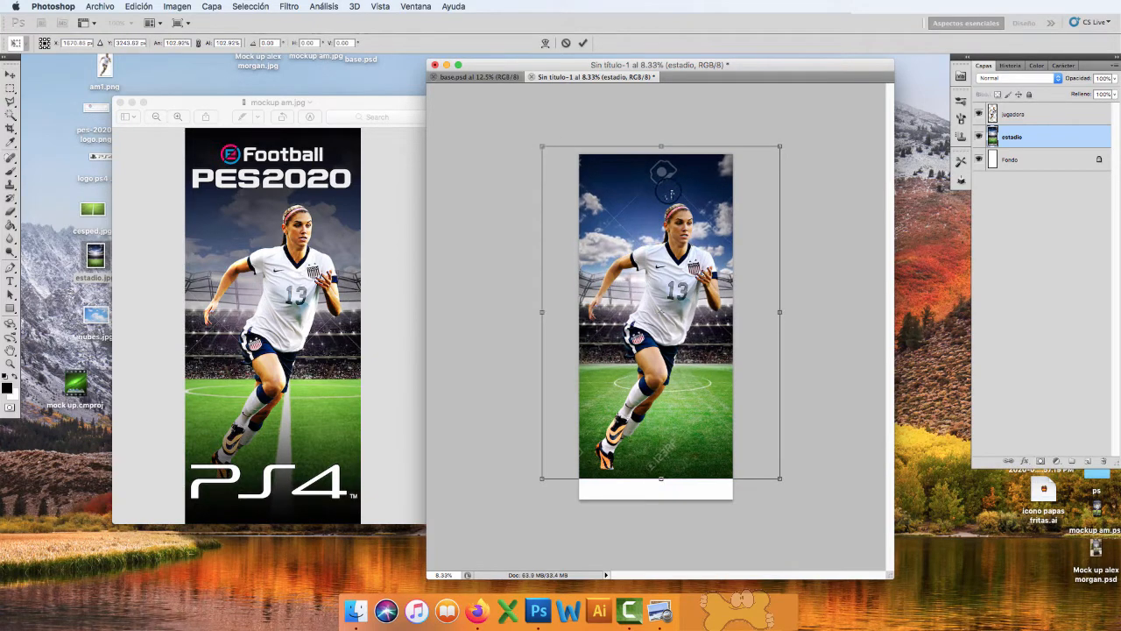
{"action": "key", "text": "Down"}
{"action": "key", "text": "Down"}
{"action": "key", "text": "Right"}
{"action": "key", "text": "Right"}
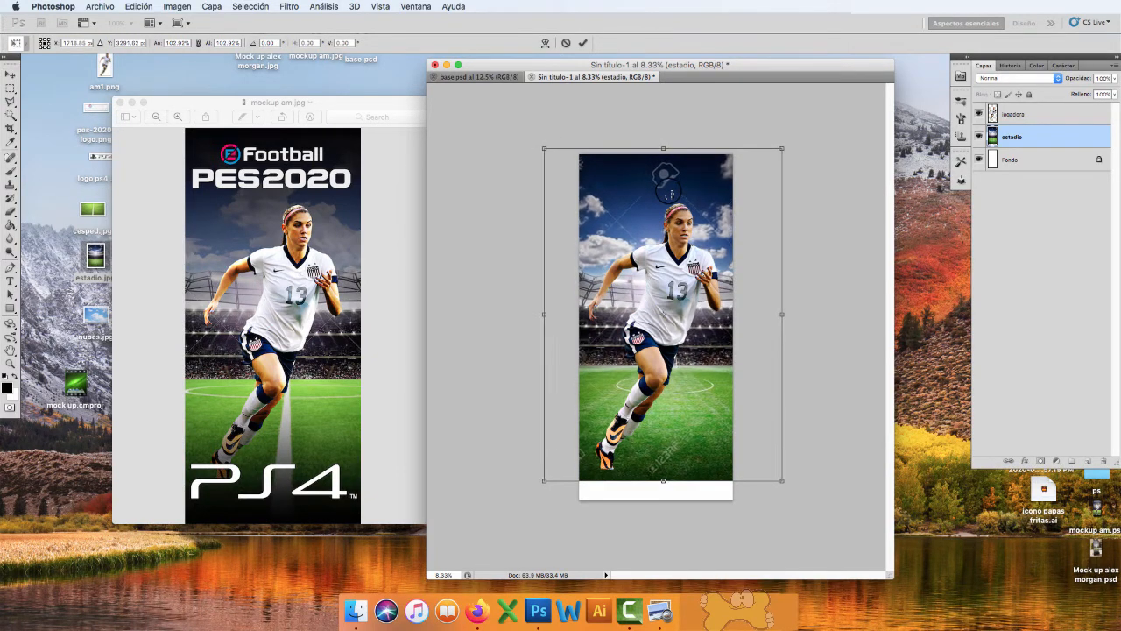
{"action": "key", "text": "Return"}
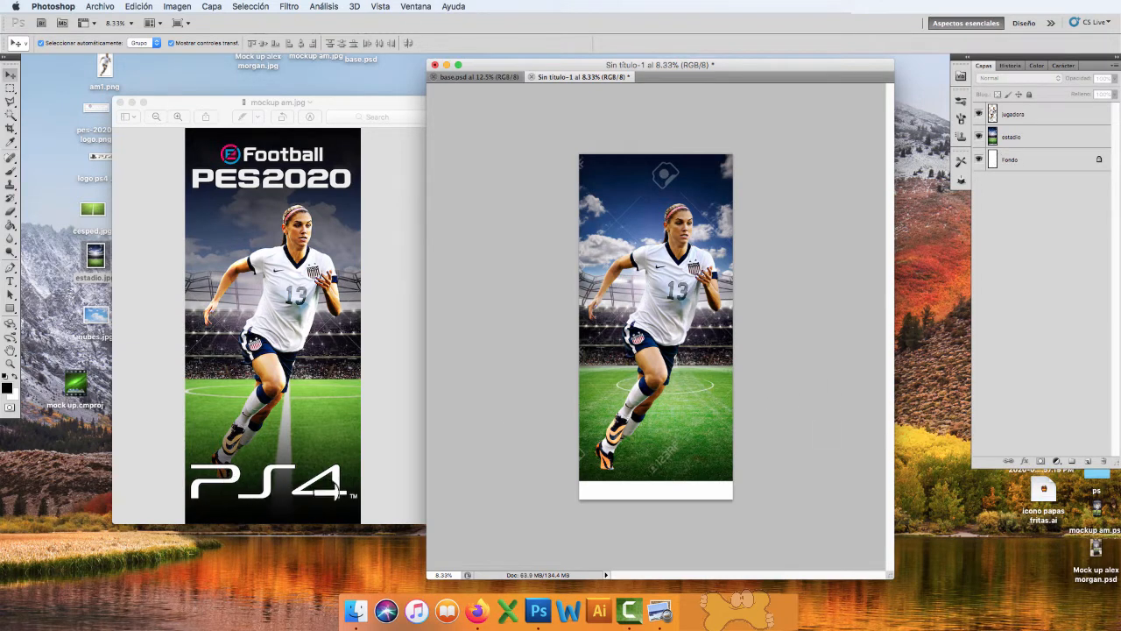
{"action": "left_click", "coordinate": [860, 9]}
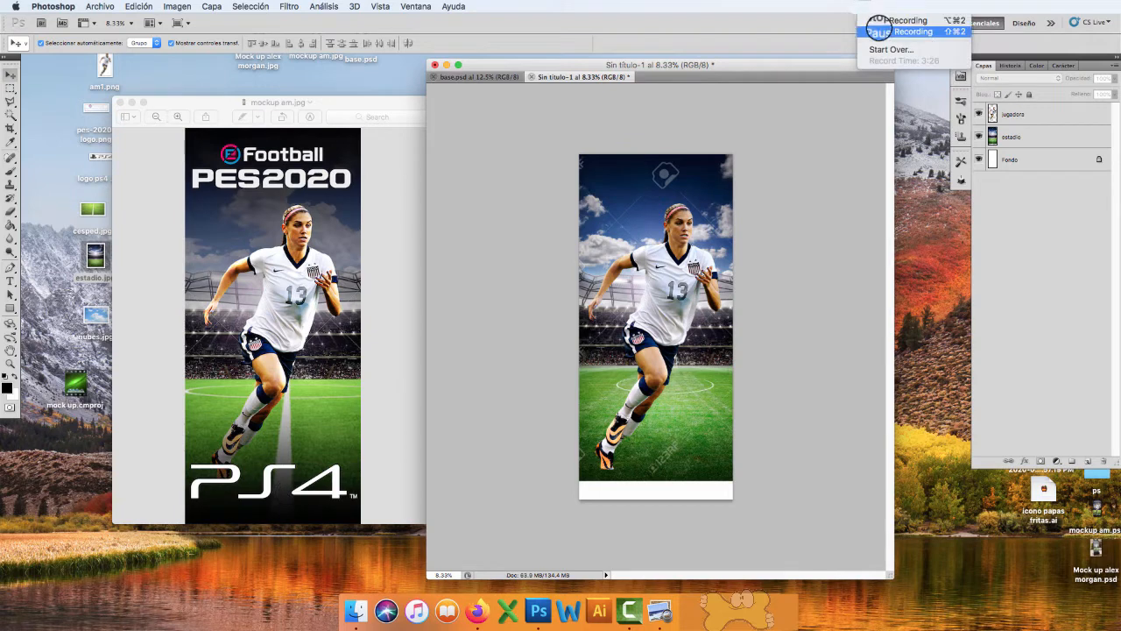
{"action": "left_click", "coordinate": [886, 32]}
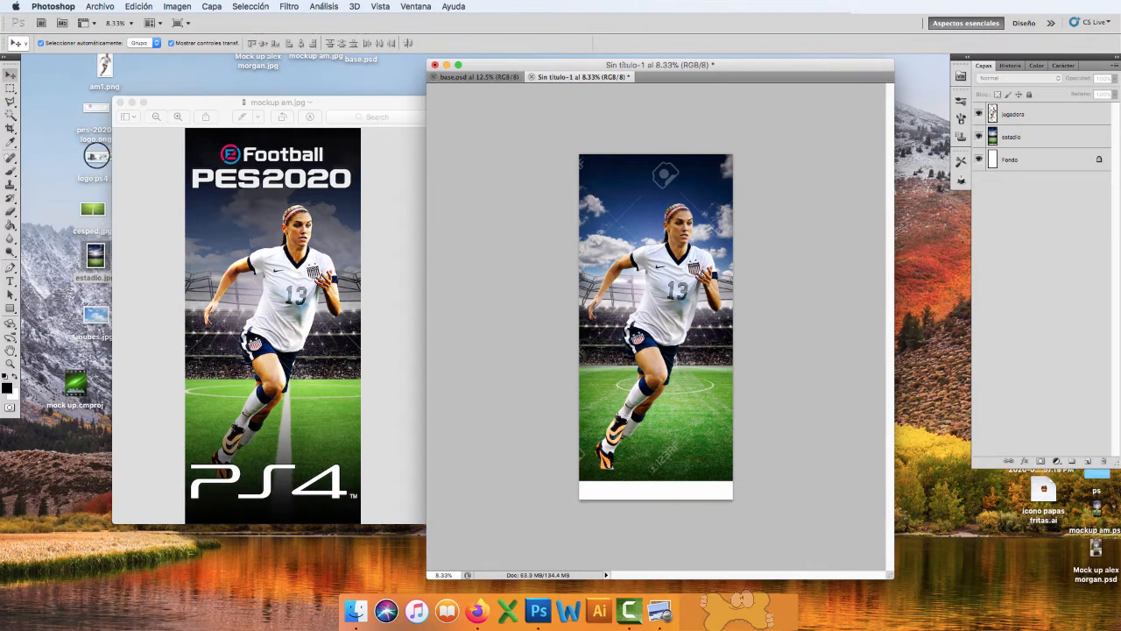
Step: Place the logo ps4 image, enlarge it so the PS4 lettering spans the page width, and move it to the foot of the poster
{"action": "left_click_drag", "start_coordinate": [96, 161], "coordinate": [627, 249]}
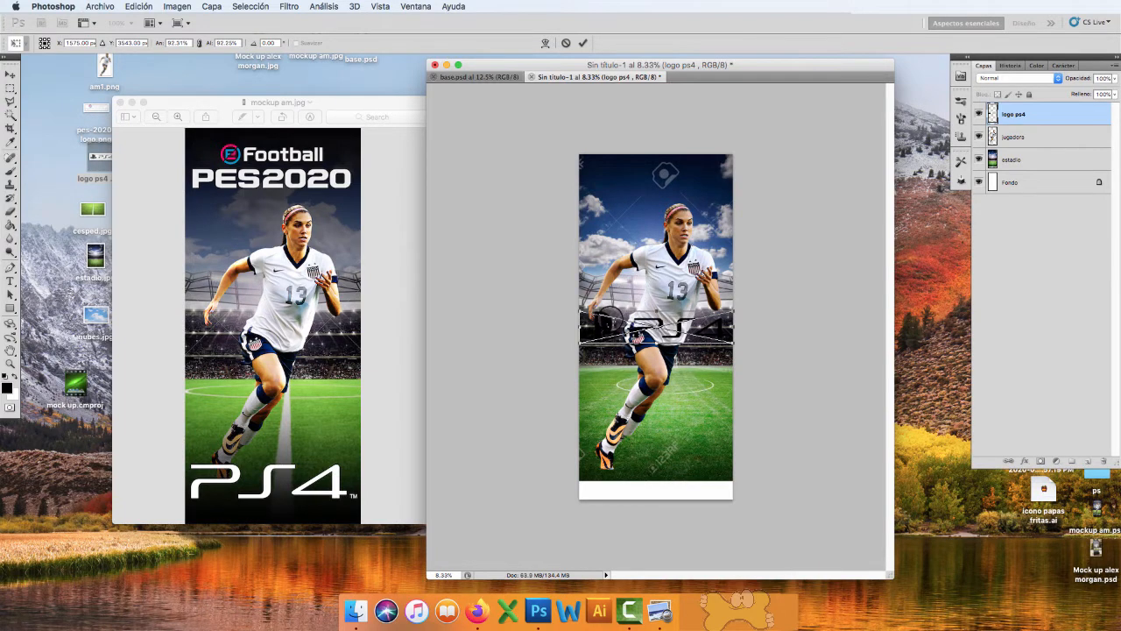
{"action": "left_click_drag", "start_coordinate": [646, 321], "coordinate": [660, 275]}
{"action": "left_click_drag", "start_coordinate": [590, 290], "coordinate": [508, 311]}
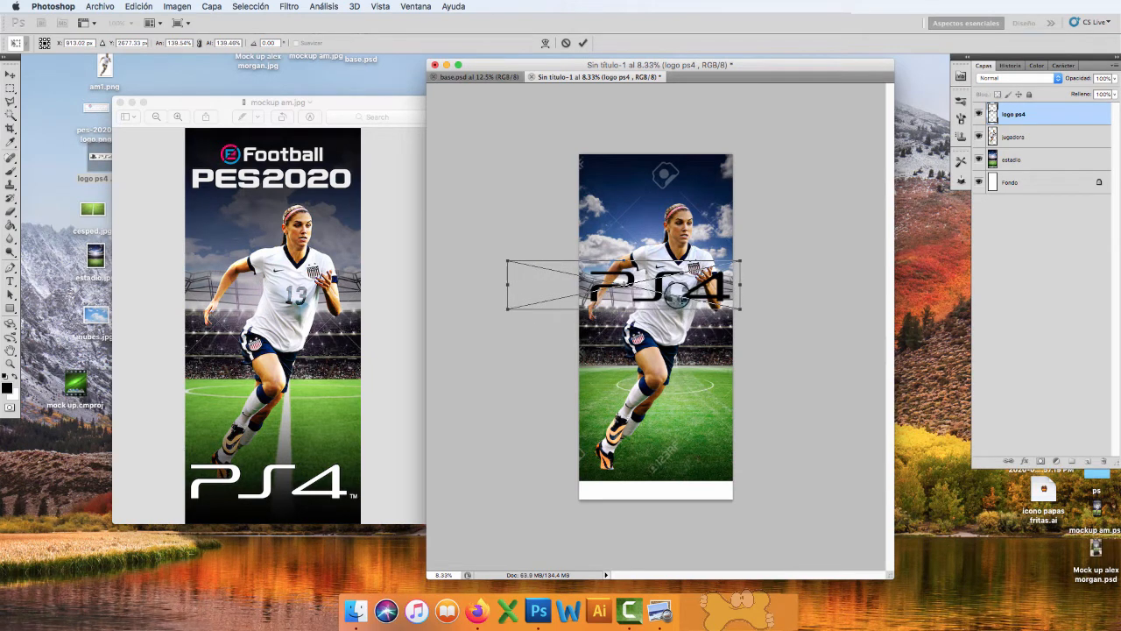
{"action": "left_click_drag", "start_coordinate": [711, 297], "coordinate": [701, 302]}
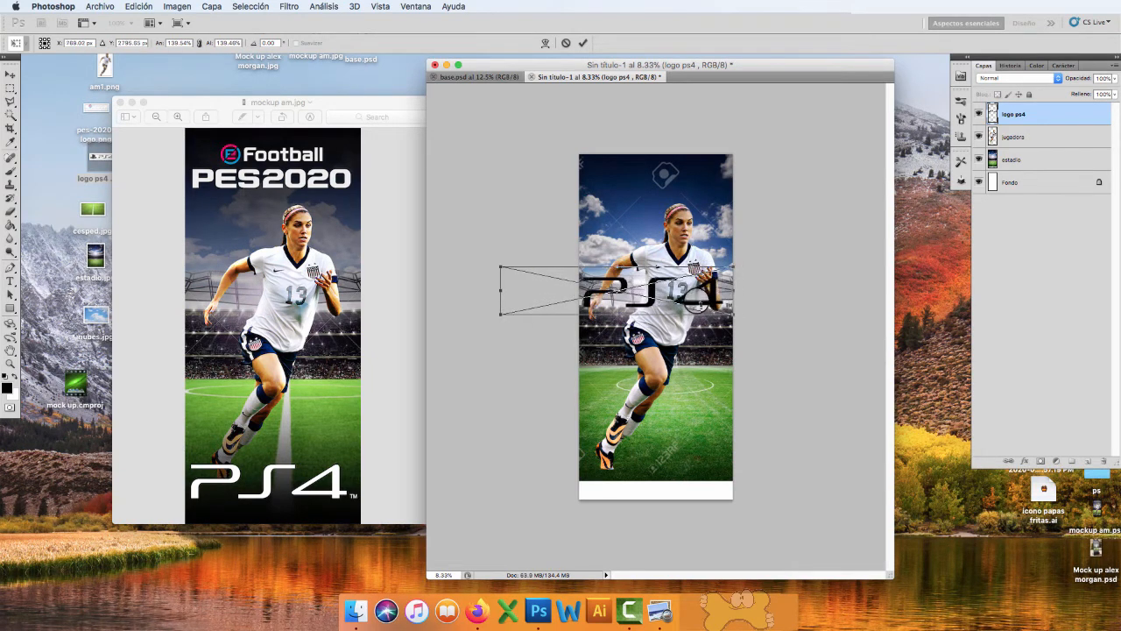
{"action": "key", "text": "Return"}
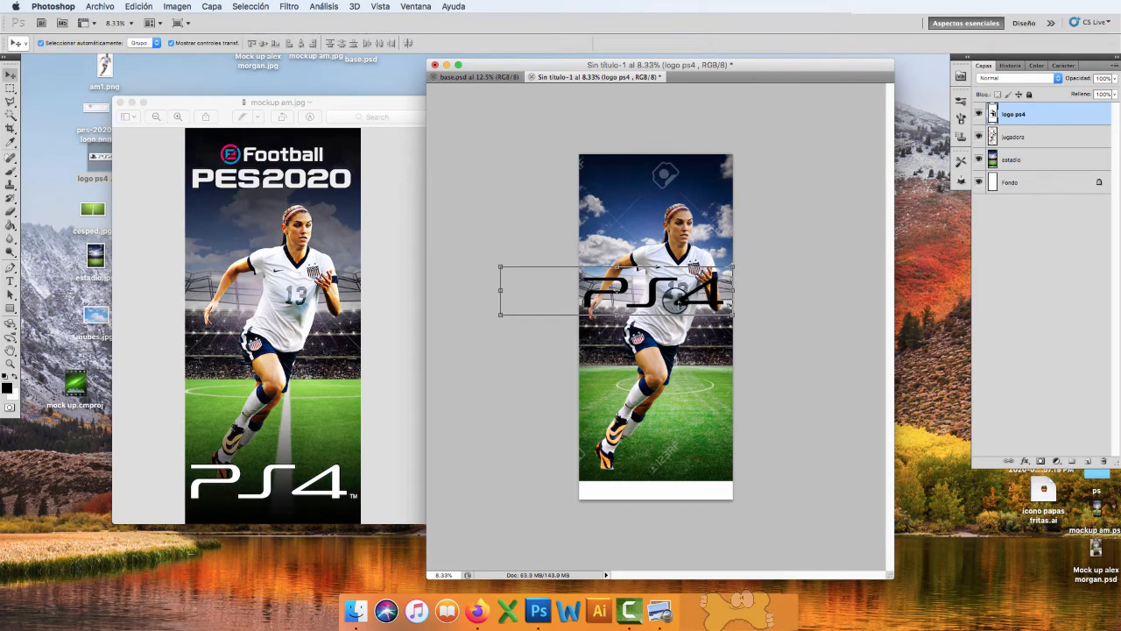
{"action": "left_click_drag", "start_coordinate": [677, 301], "coordinate": [684, 477]}
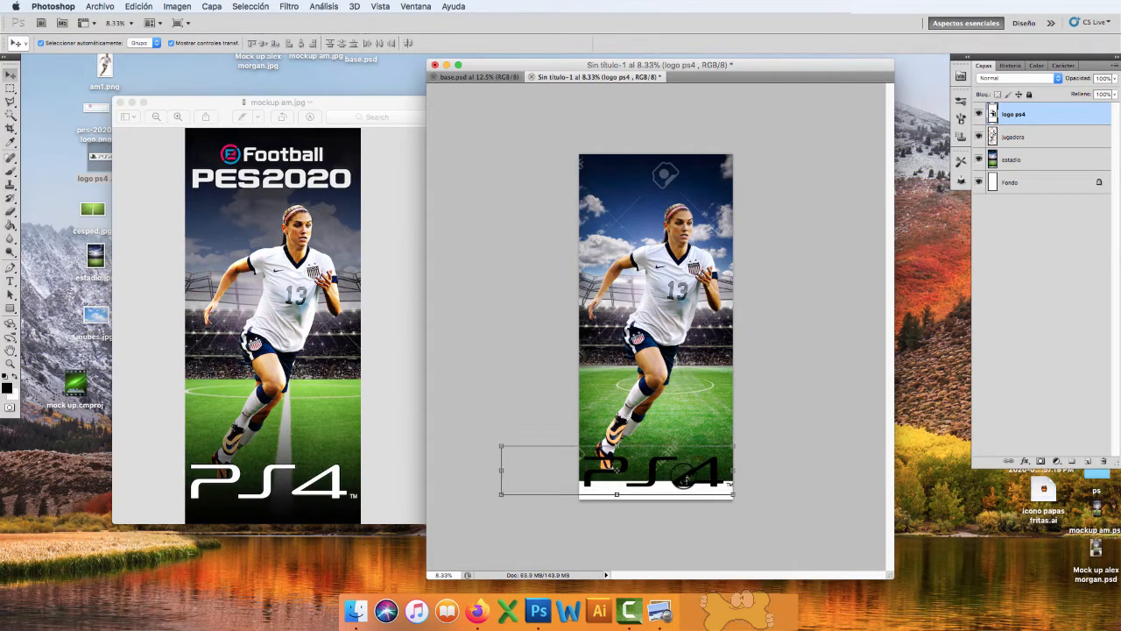
Step: Nudge the PS4 logo up and scale it down to about 99%
{"action": "key", "text": "shift+Up"}
{"action": "key", "text": "shift+Up"}
{"action": "key", "text": "shift+Up"}
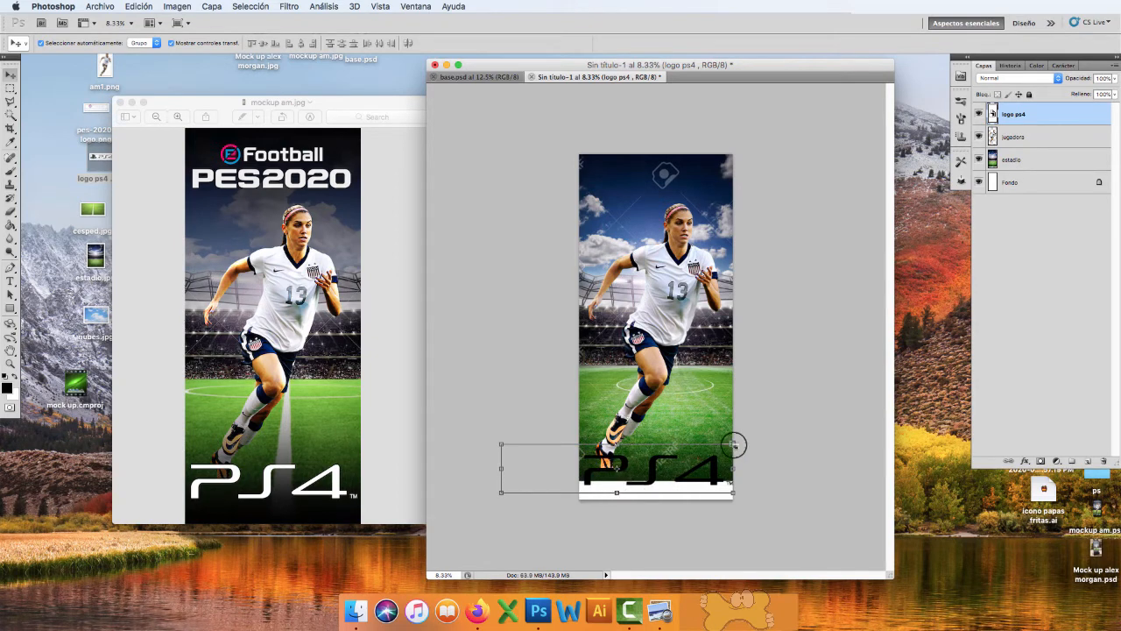
{"action": "left_click_drag", "start_coordinate": [734, 445], "coordinate": [735, 448]}
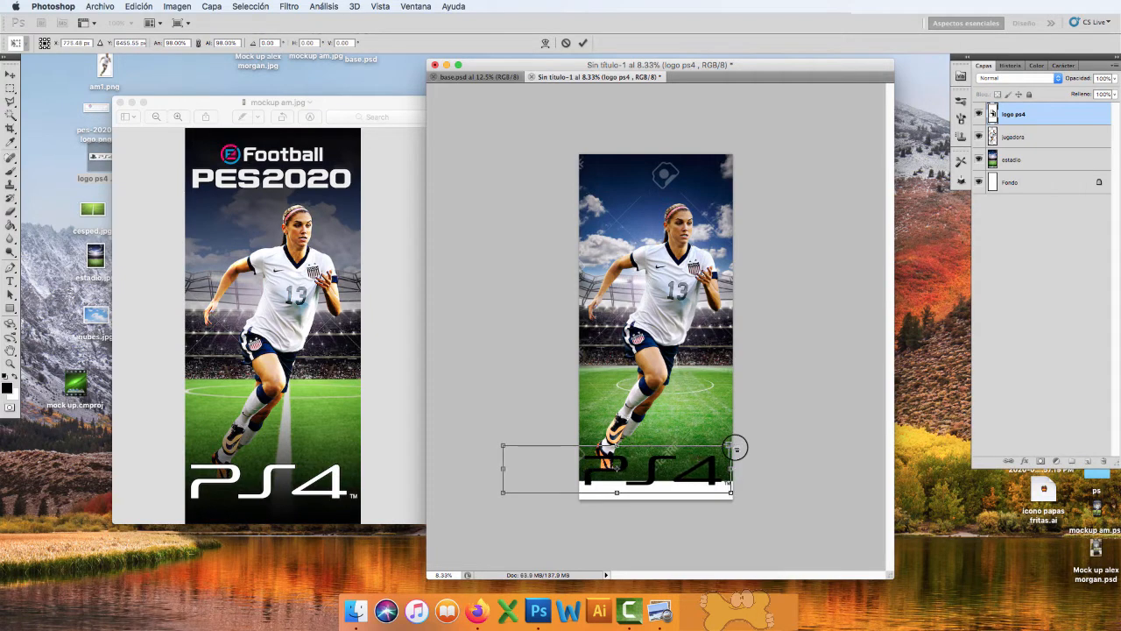
{"action": "key", "text": "Return"}
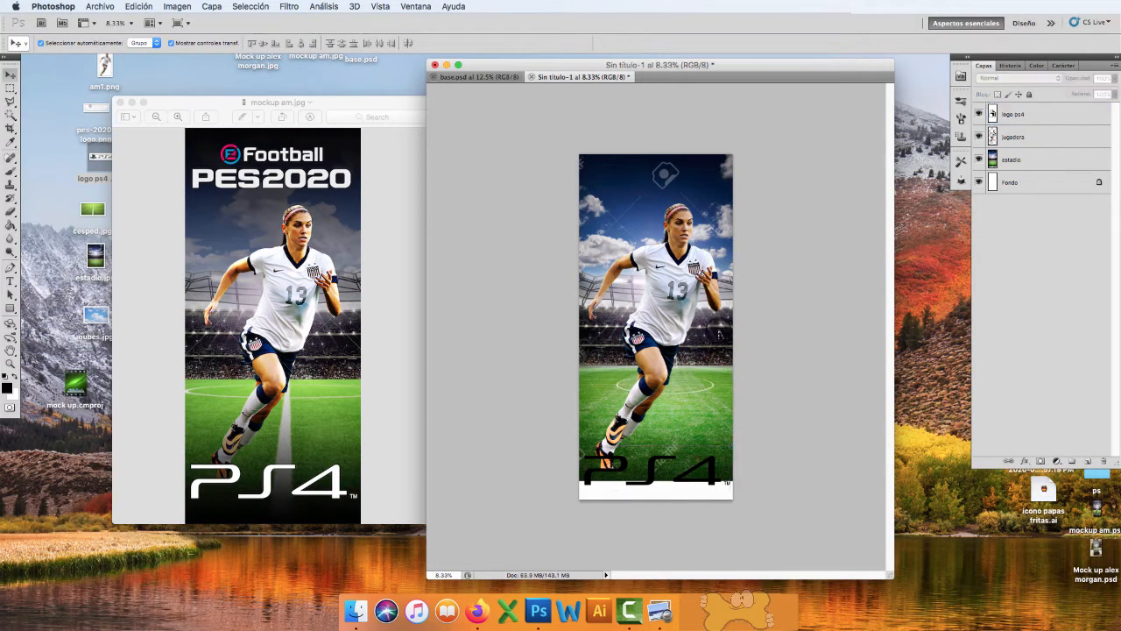
Step: Scale the player down to about 96%, keeping her lower foot in place on the grass
{"action": "left_click", "coordinate": [689, 302]}
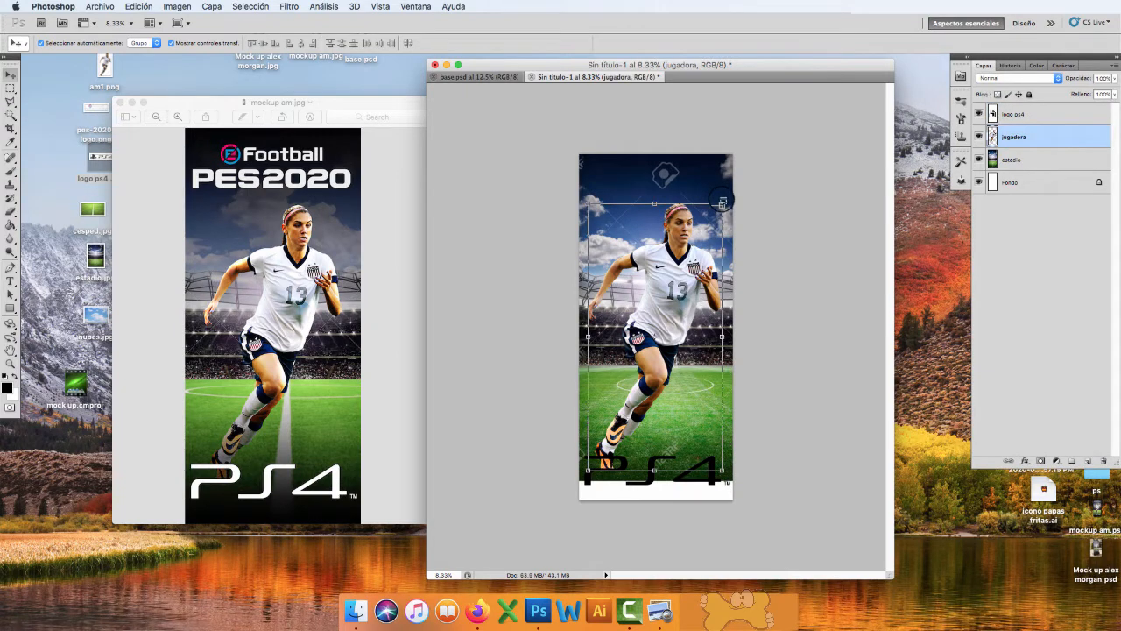
{"action": "left_click_drag", "start_coordinate": [721, 202], "coordinate": [710, 208]}
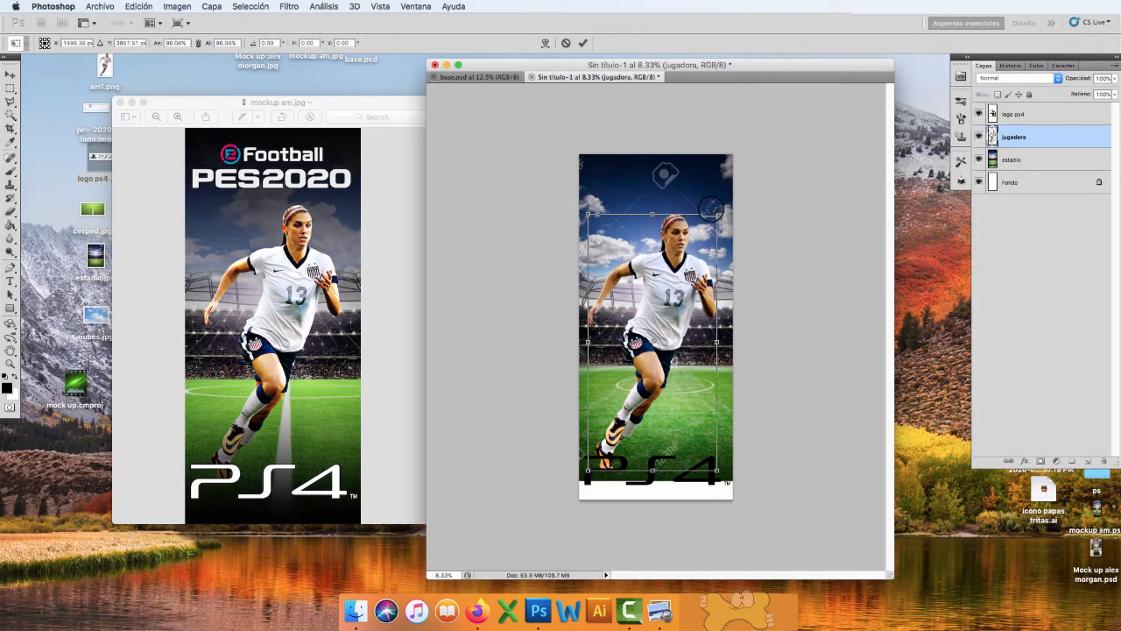
{"action": "key", "text": "Right"}
{"action": "key", "text": "Return"}
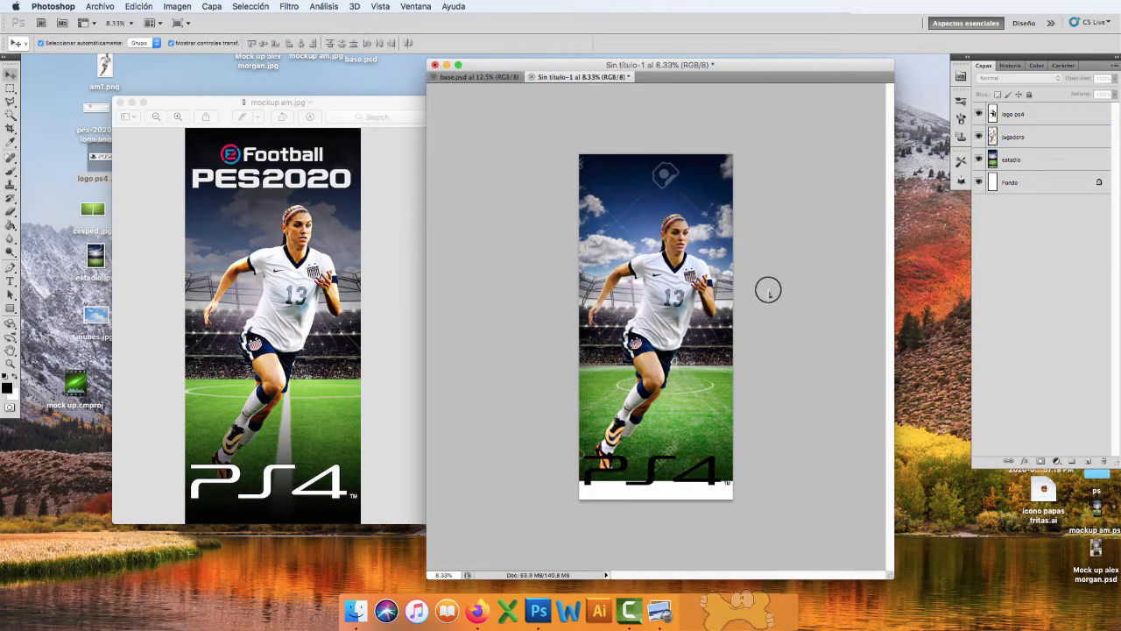
Step: Rasterize the logo ps4 layer
{"action": "left_click", "coordinate": [671, 456]}
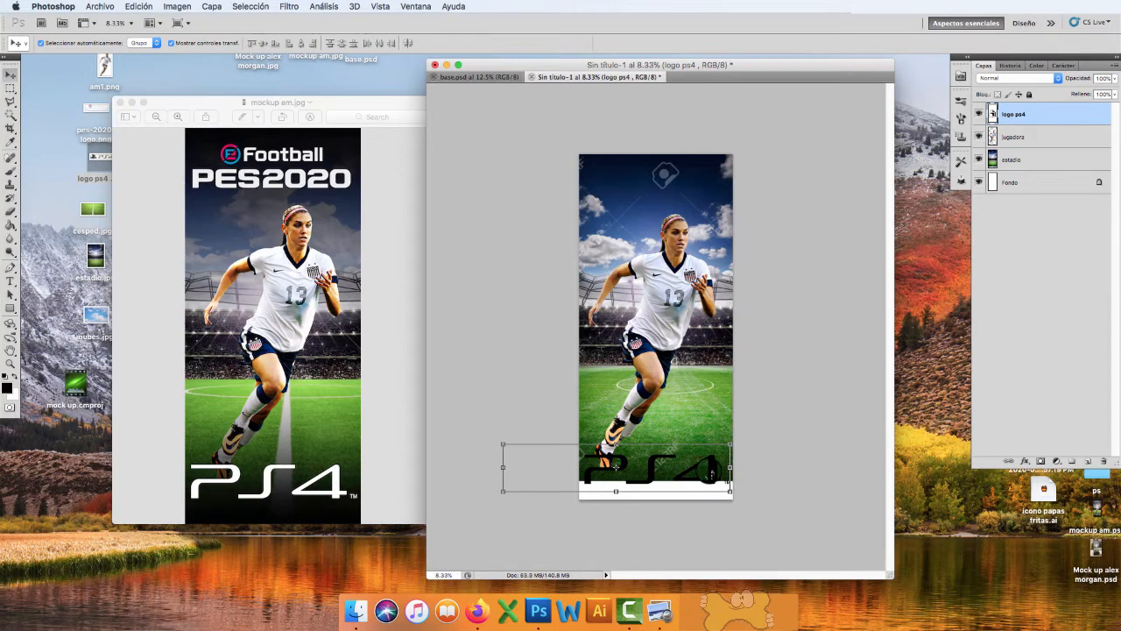
{"action": "key", "text": "e"}
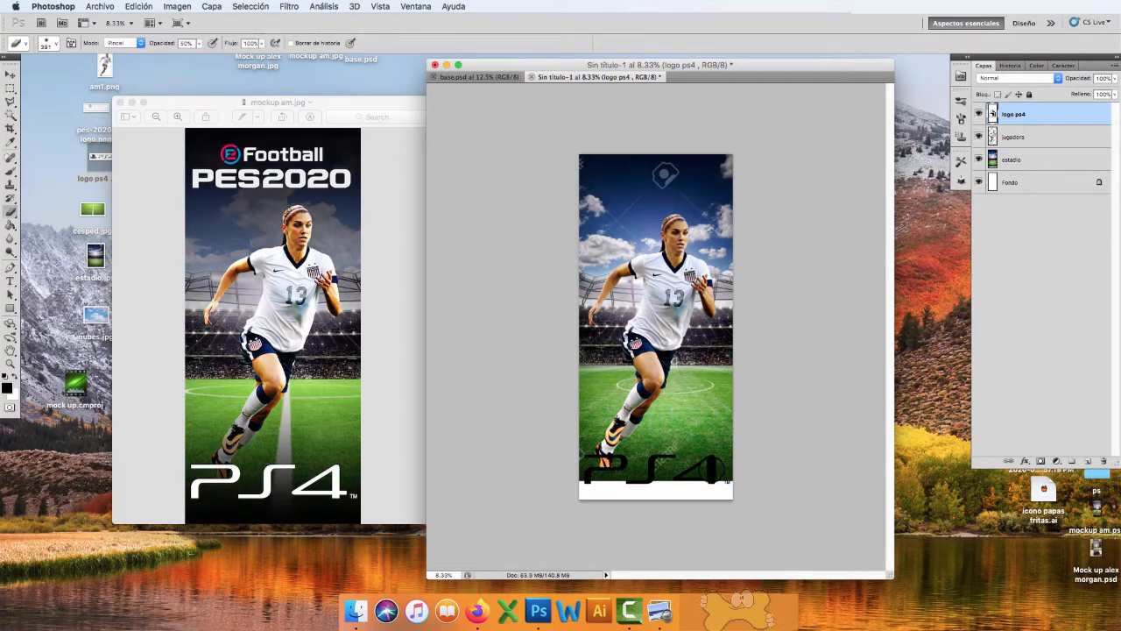
{"action": "left_click", "coordinate": [705, 473]}
{"action": "left_click", "coordinate": [661, 210]}
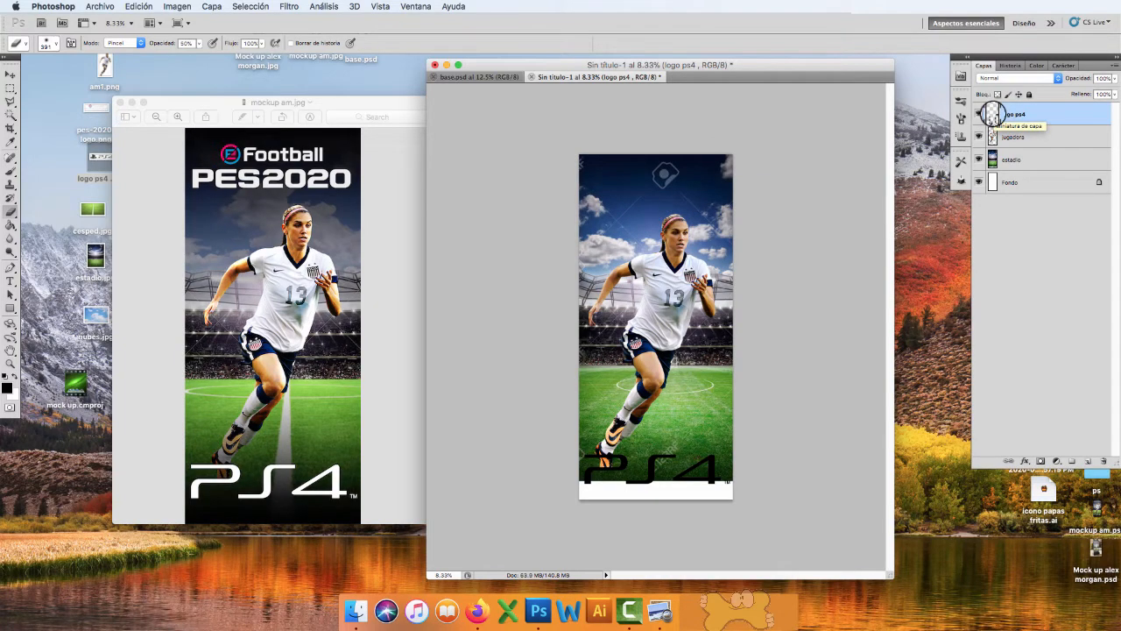
Step: Apply a white (ffffff) colour overlay layer style to the logo ps4 layer, with Normal blending at 100% opacity
{"action": "double_click", "coordinate": [993, 114]}
{"action": "left_click_drag", "start_coordinate": [796, 78], "coordinate": [894, 58]}
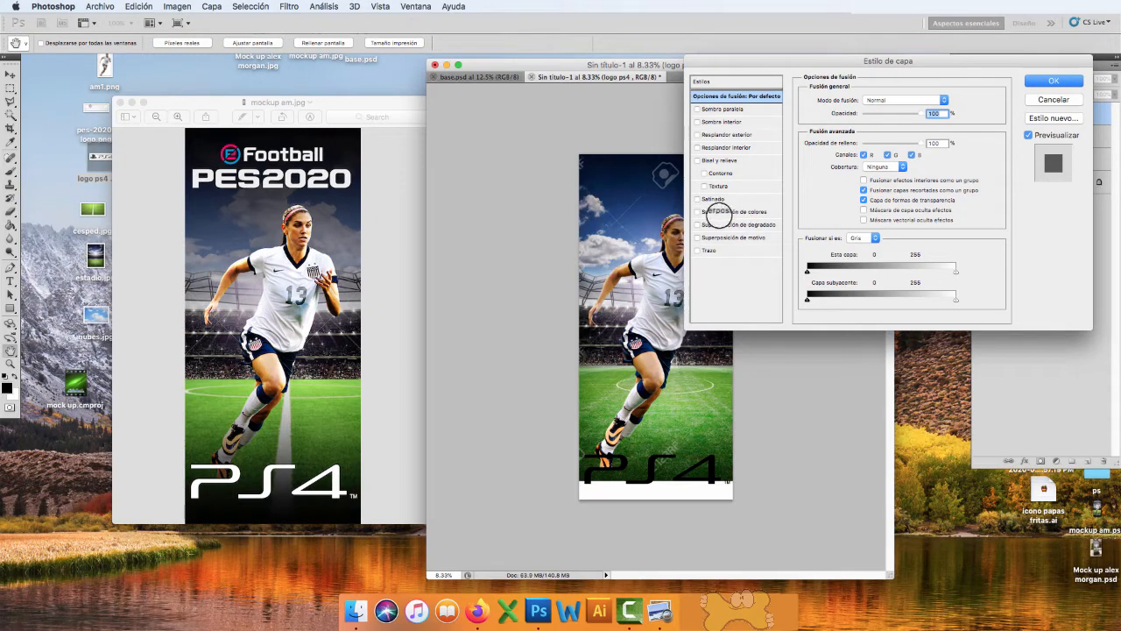
{"action": "left_click", "coordinate": [699, 212]}
{"action": "left_click", "coordinate": [722, 212]}
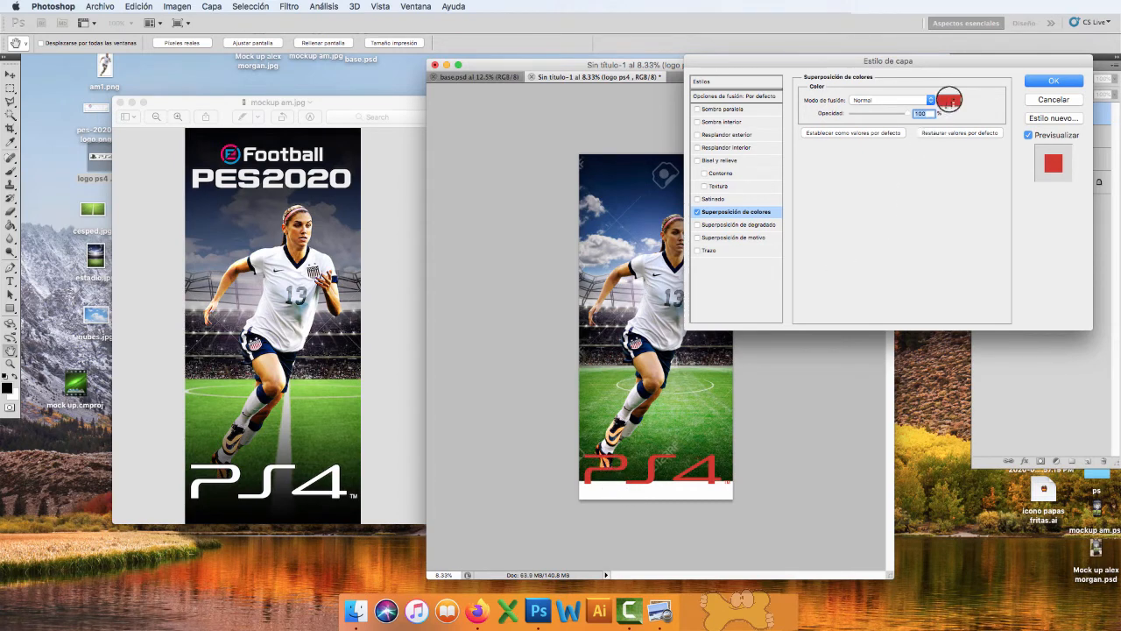
{"action": "left_click", "coordinate": [948, 100]}
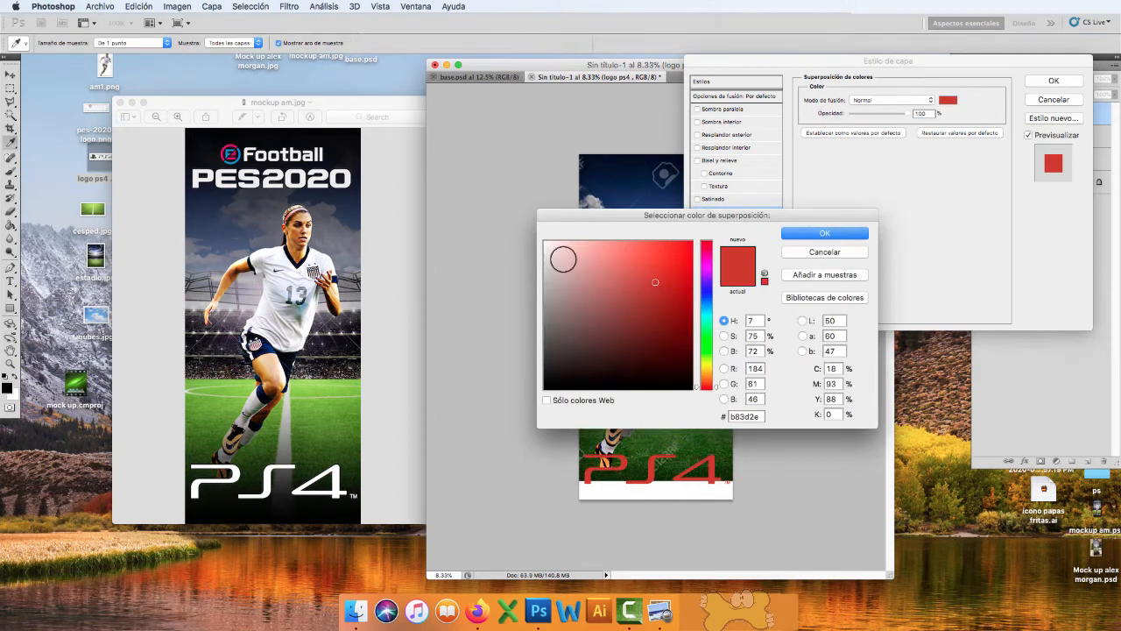
{"action": "left_click_drag", "start_coordinate": [566, 255], "coordinate": [533, 233]}
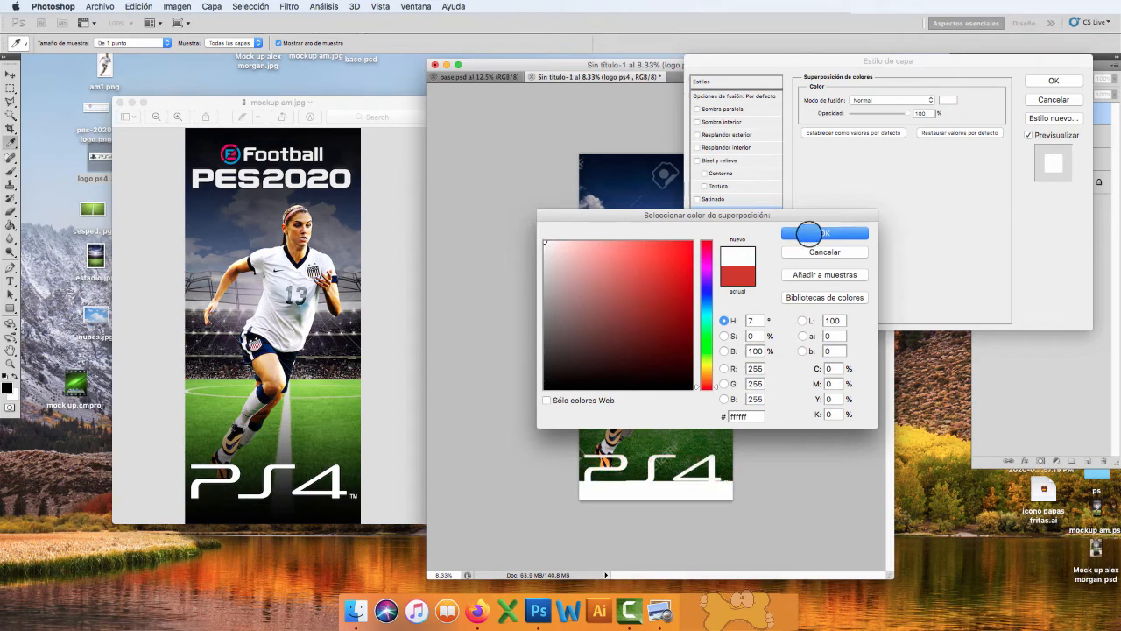
{"action": "left_click", "coordinate": [824, 232]}
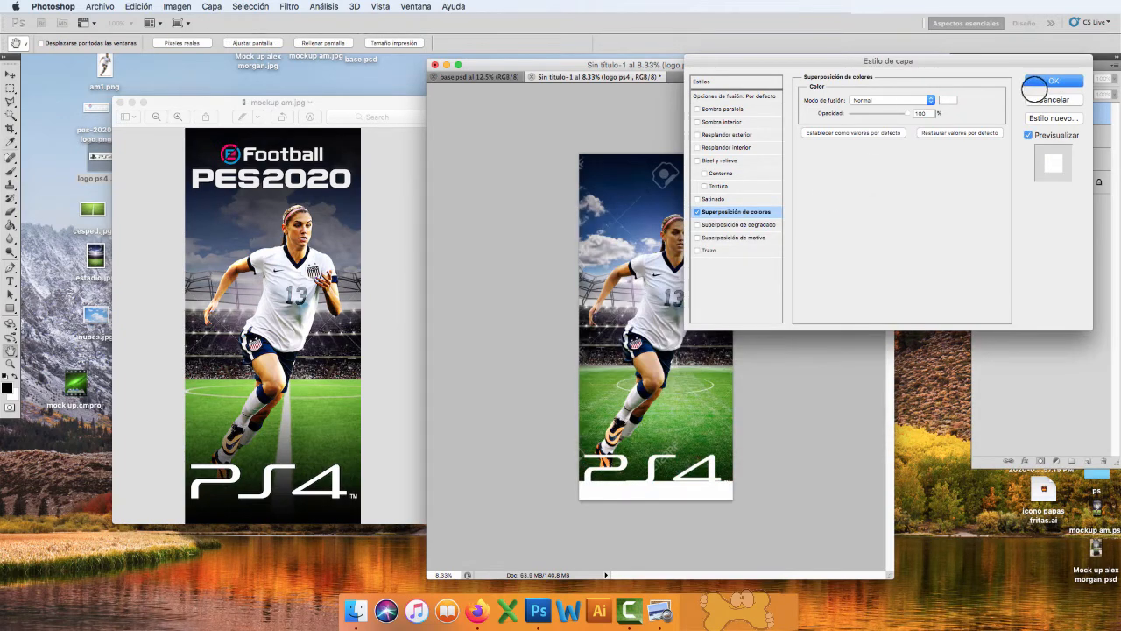
{"action": "left_click", "coordinate": [1051, 81]}
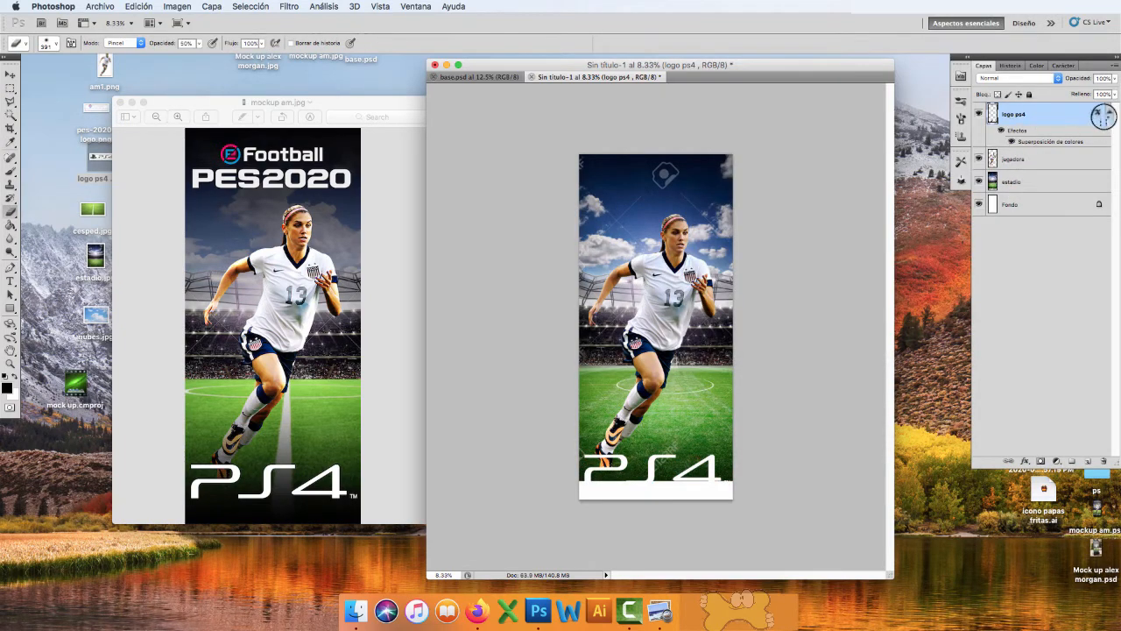
Step: Compare the PS4 logo with and without its colour overlay, and collapse the layer's effects list
{"action": "left_click", "coordinate": [1001, 130]}
{"action": "left_click", "coordinate": [1001, 129]}
{"action": "left_click", "coordinate": [1001, 131]}
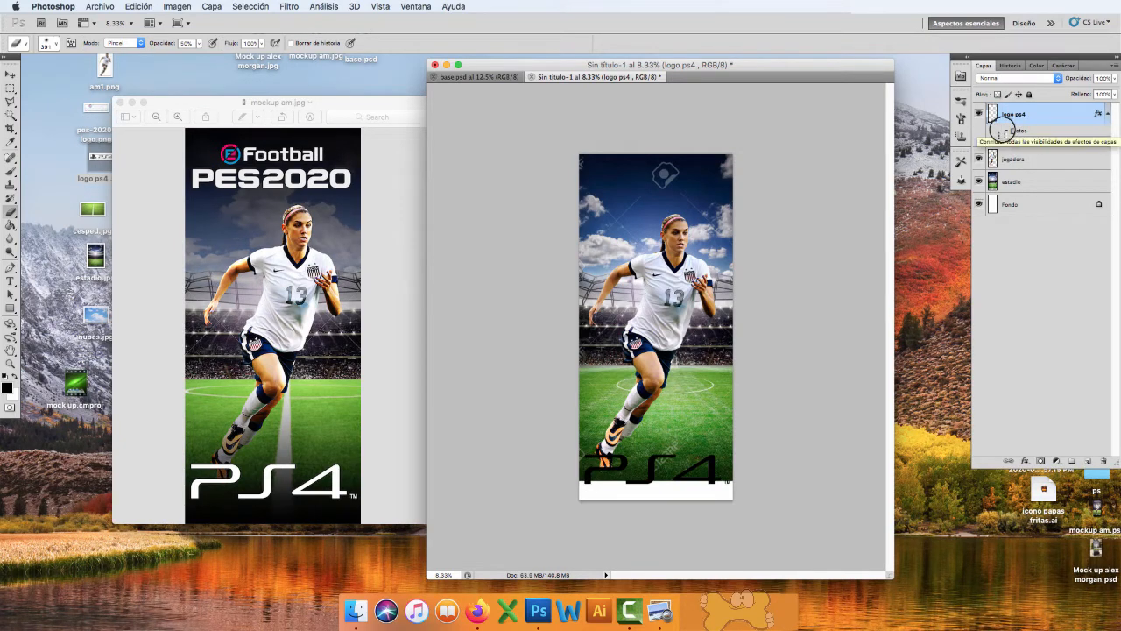
{"action": "left_click", "coordinate": [1001, 131]}
{"action": "left_click", "coordinate": [1001, 130]}
{"action": "left_click", "coordinate": [1001, 130]}
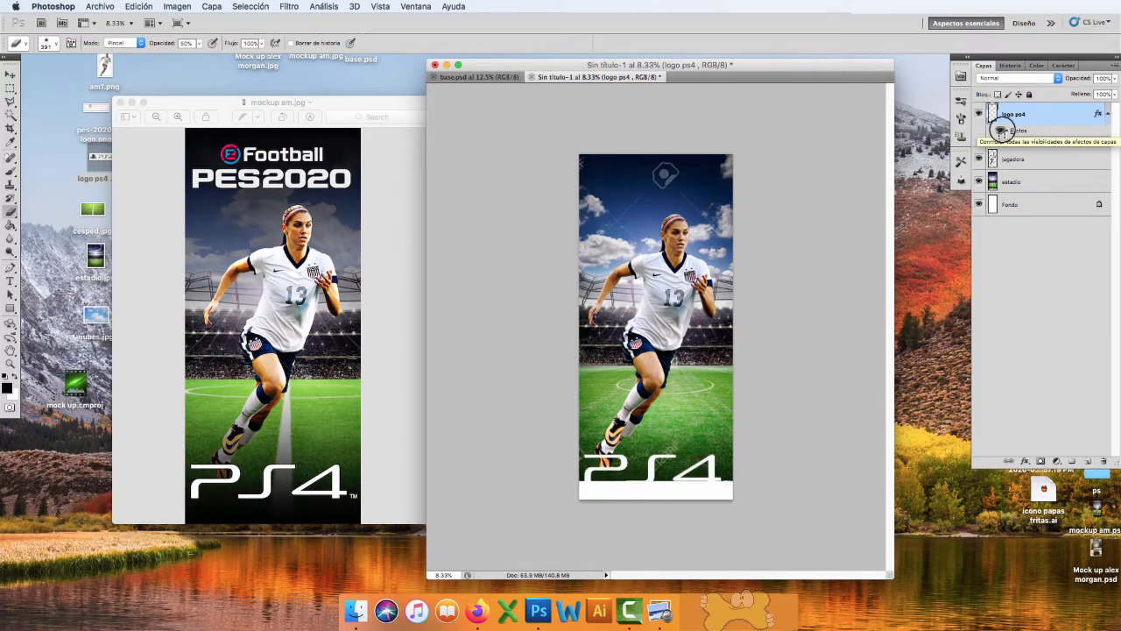
{"action": "left_click", "coordinate": [1001, 130]}
{"action": "left_click", "coordinate": [1001, 130]}
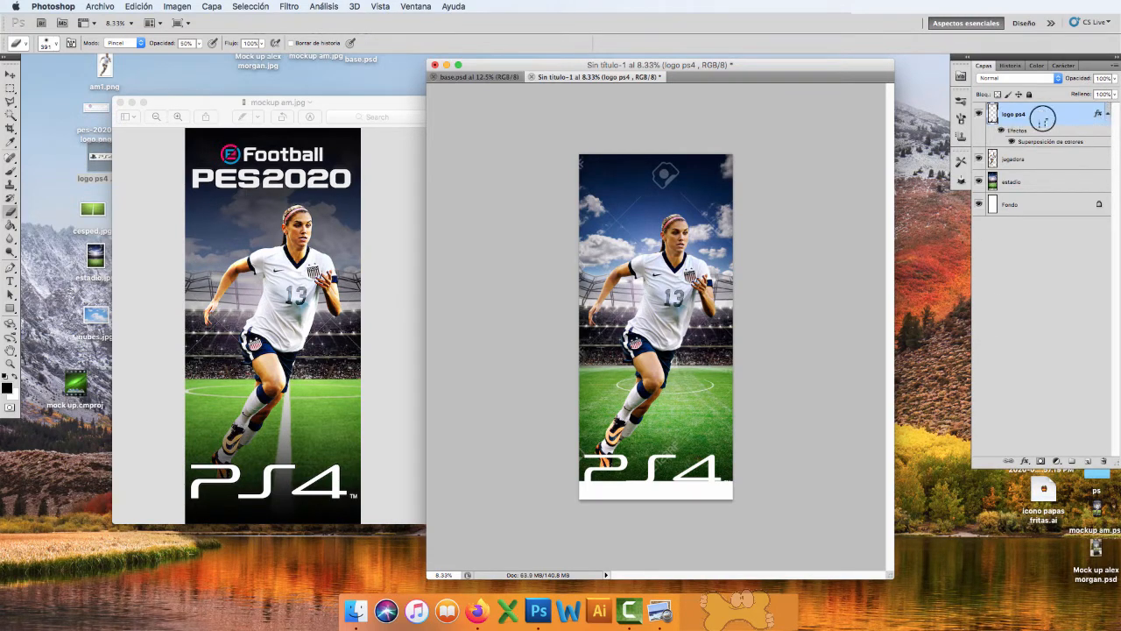
{"action": "left_click", "coordinate": [1106, 114]}
{"action": "left_click", "coordinate": [1106, 114]}
{"action": "left_click", "coordinate": [1106, 113]}
{"action": "left_click", "coordinate": [1106, 114]}
{"action": "left_click", "coordinate": [1106, 113]}
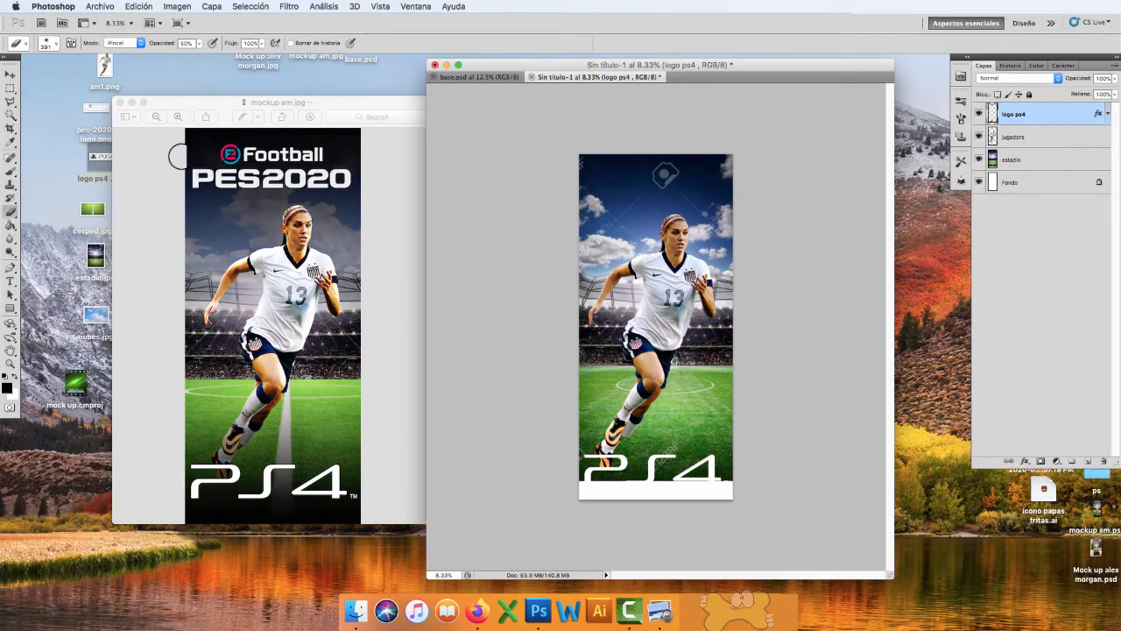
Step: Place the pes-2020-logo image above the player's head, enlarged to about 239% so it nearly spans the page width
{"action": "left_click", "coordinate": [86, 159]}
{"action": "left_click_drag", "start_coordinate": [91, 114], "coordinate": [633, 198]}
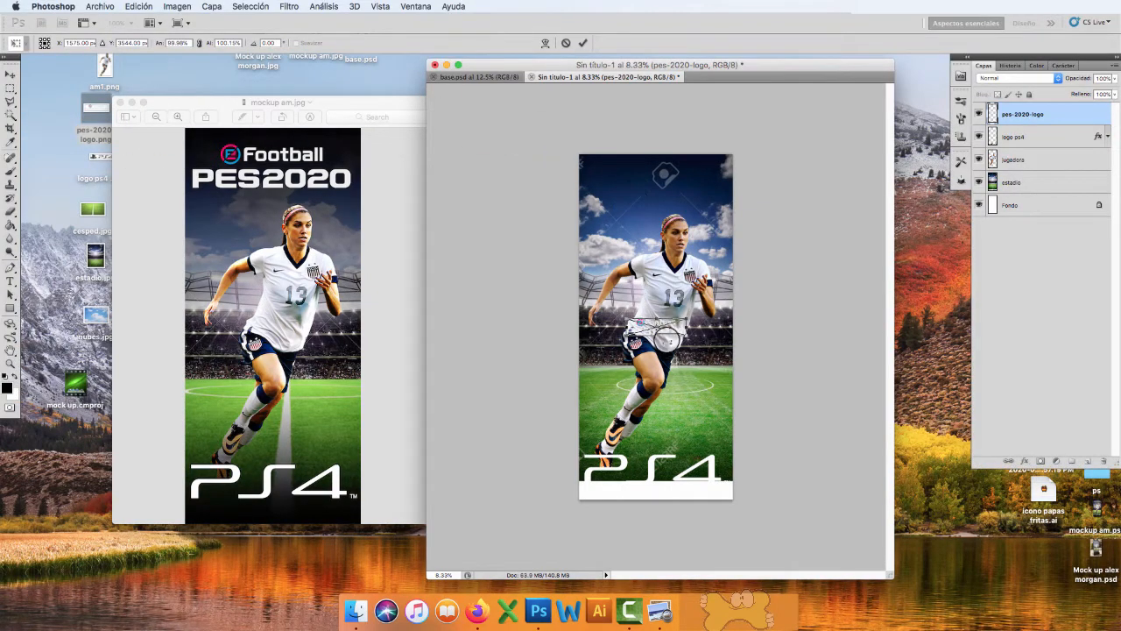
{"action": "left_click_drag", "start_coordinate": [665, 337], "coordinate": [722, 213]}
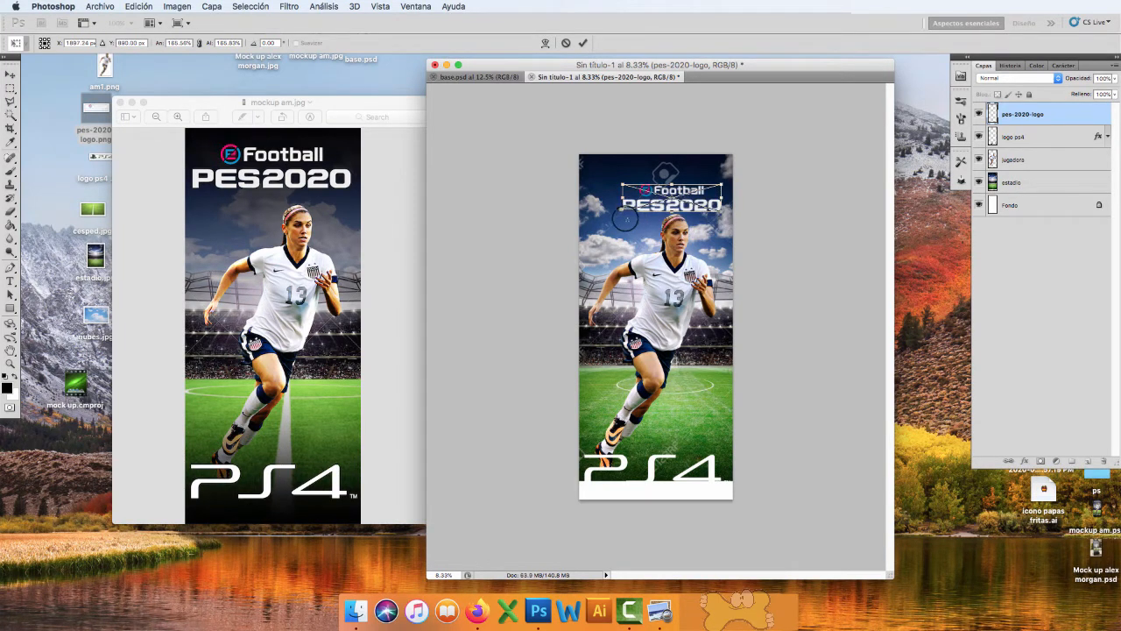
{"action": "left_click_drag", "start_coordinate": [622, 213], "coordinate": [583, 224]}
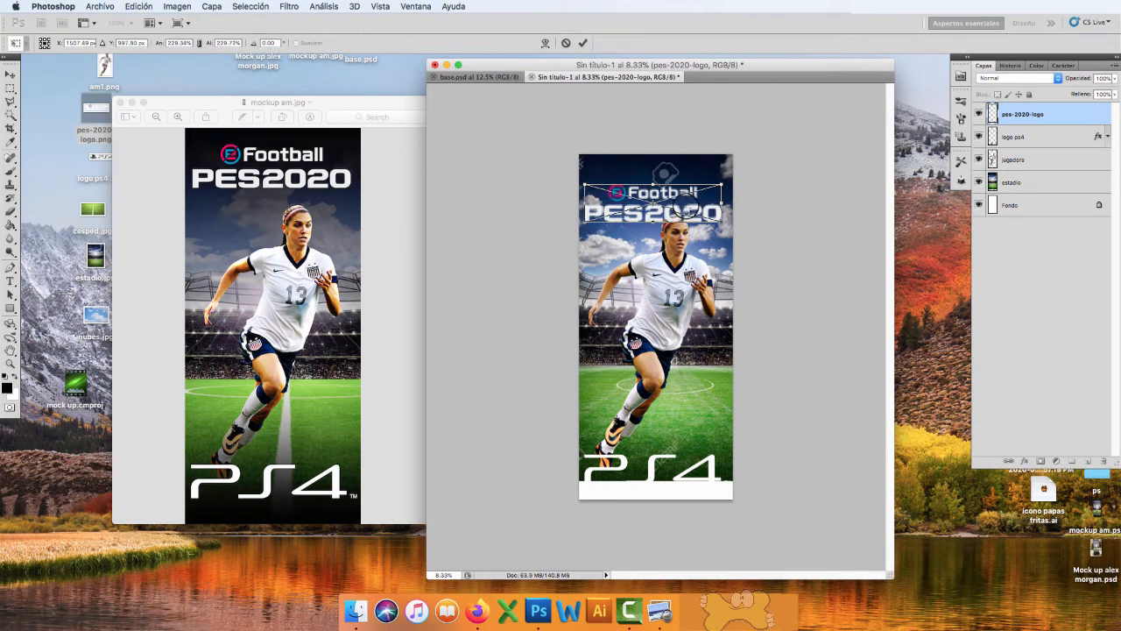
{"action": "left_click_drag", "start_coordinate": [722, 185], "coordinate": [722, 194]}
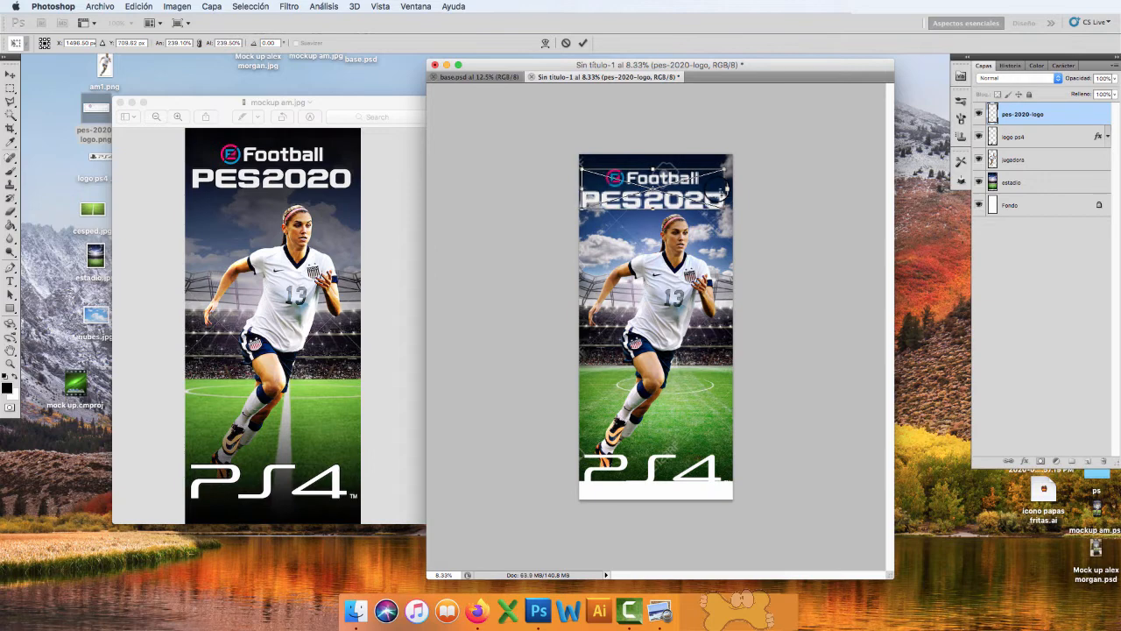
{"action": "key", "text": "Return"}
Step: Nudge the PES2020 logo to the right to centre it across the page
{"action": "key", "text": "e"}
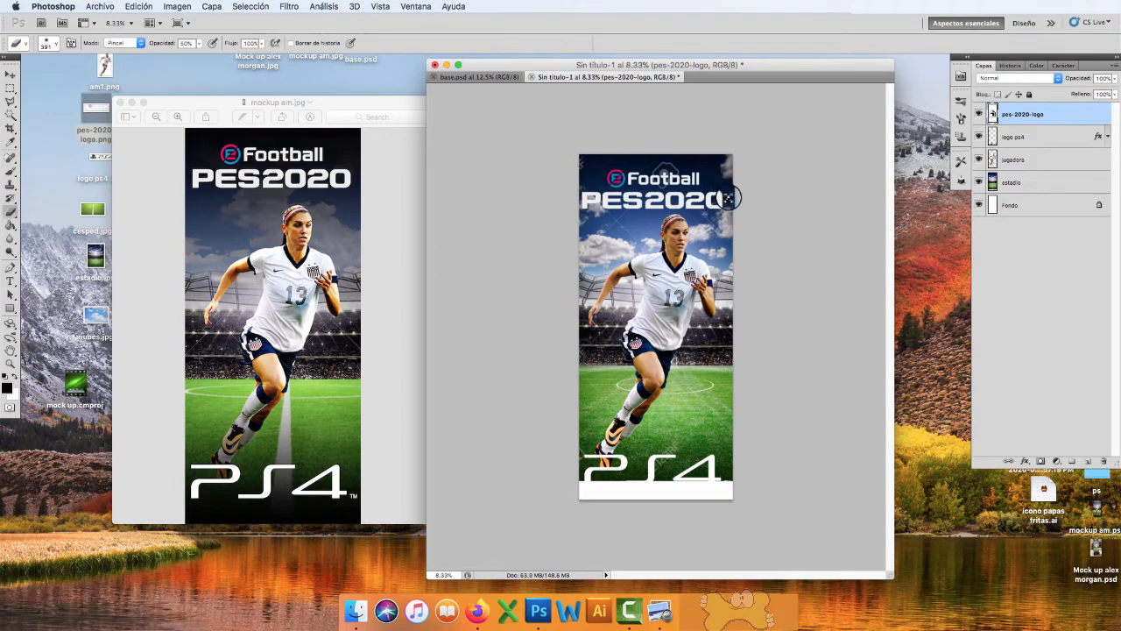
{"action": "key", "text": "v"}
{"action": "key", "text": "shift+Right"}
{"action": "key", "text": "shift+Right"}
{"action": "key", "text": "shift+Right"}
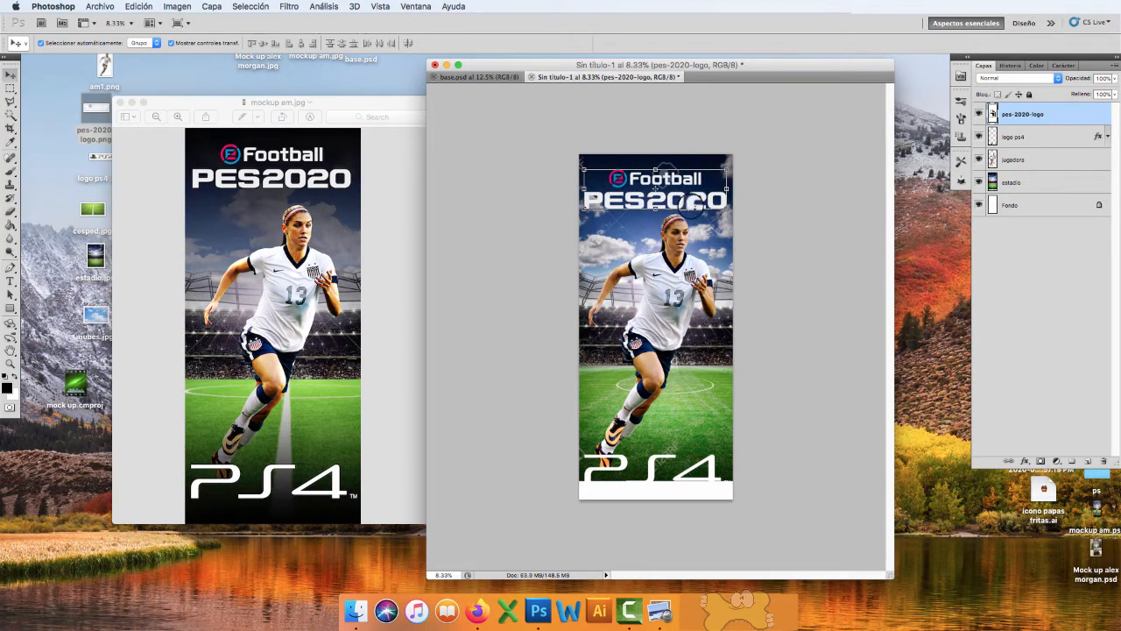
{"action": "left_click", "coordinate": [753, 244]}
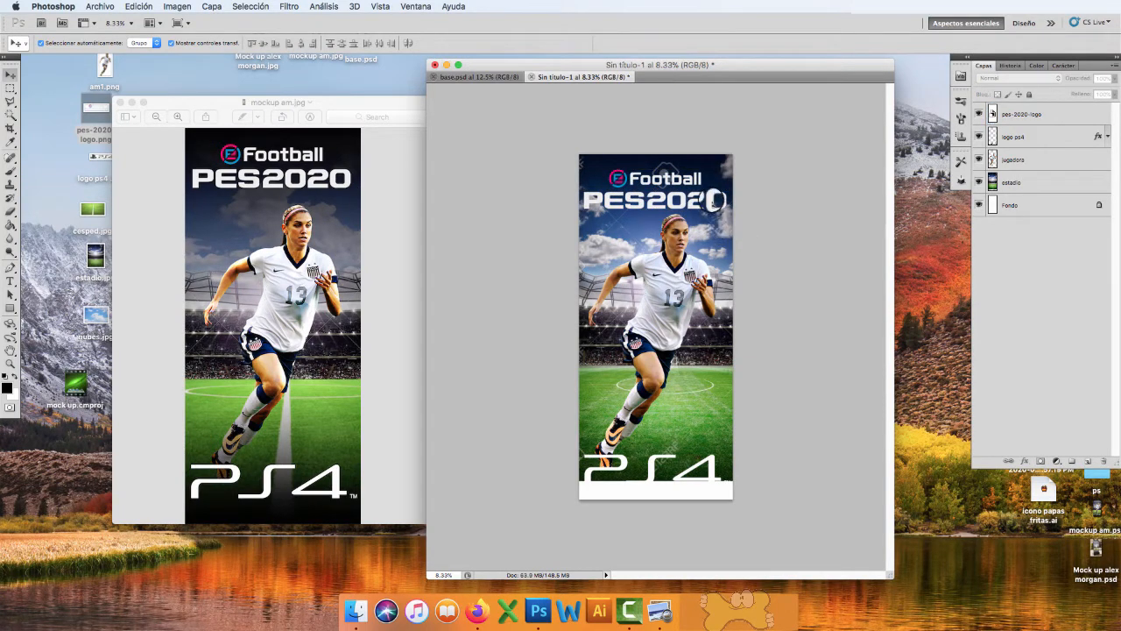
Step: Lock the pes-2020-logo and logo ps4 layers completely
{"action": "left_click", "coordinate": [716, 199]}
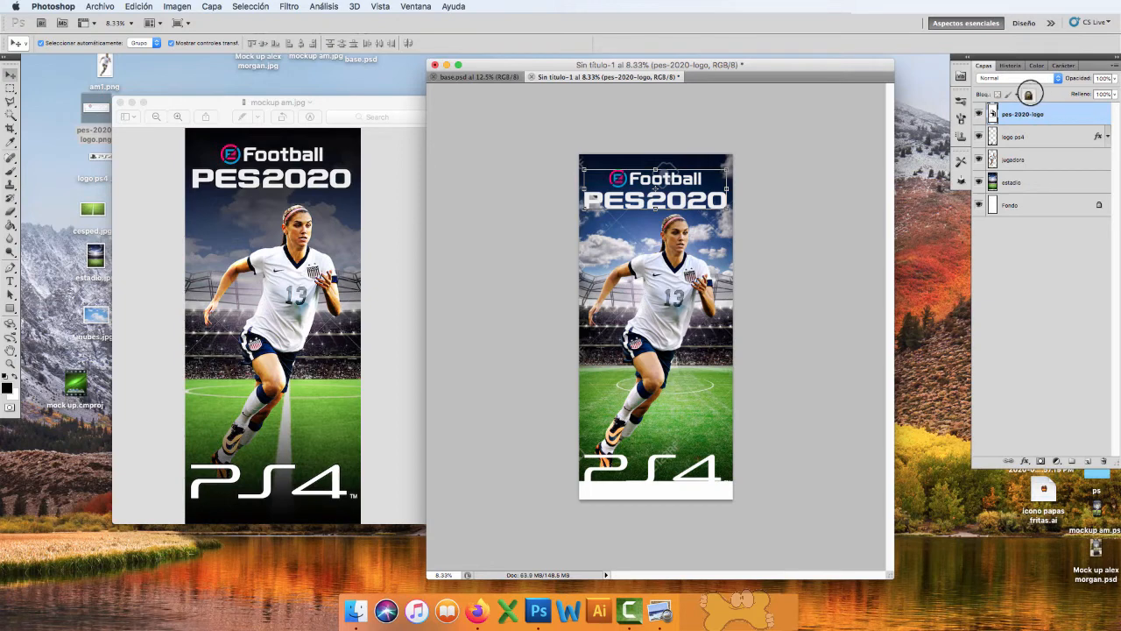
{"action": "left_click", "coordinate": [1029, 93]}
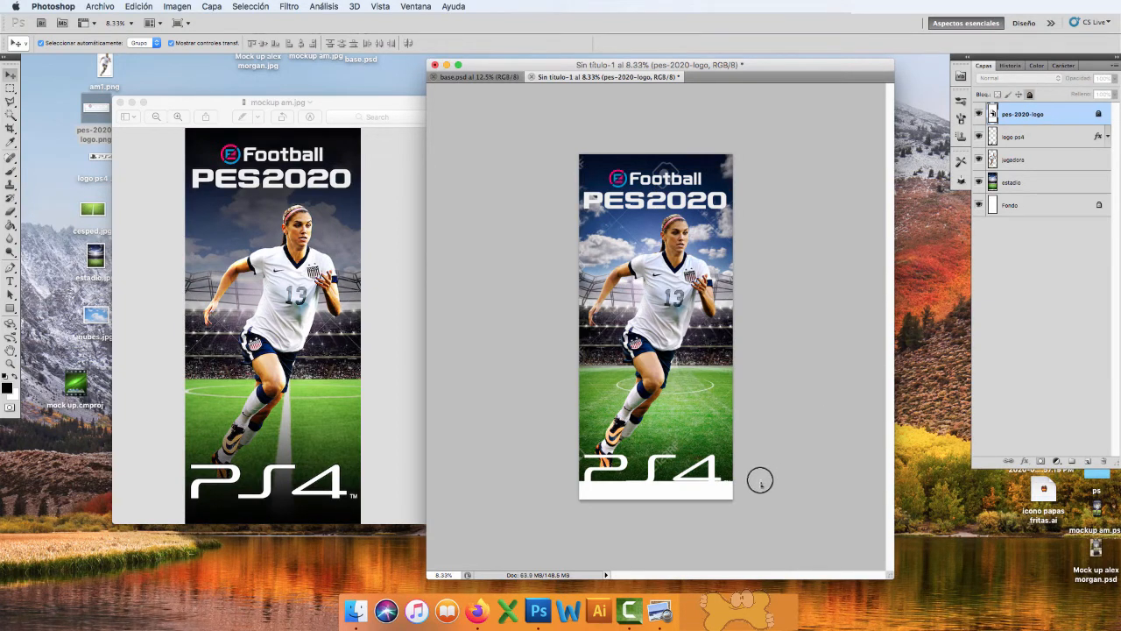
{"action": "left_click", "coordinate": [715, 470]}
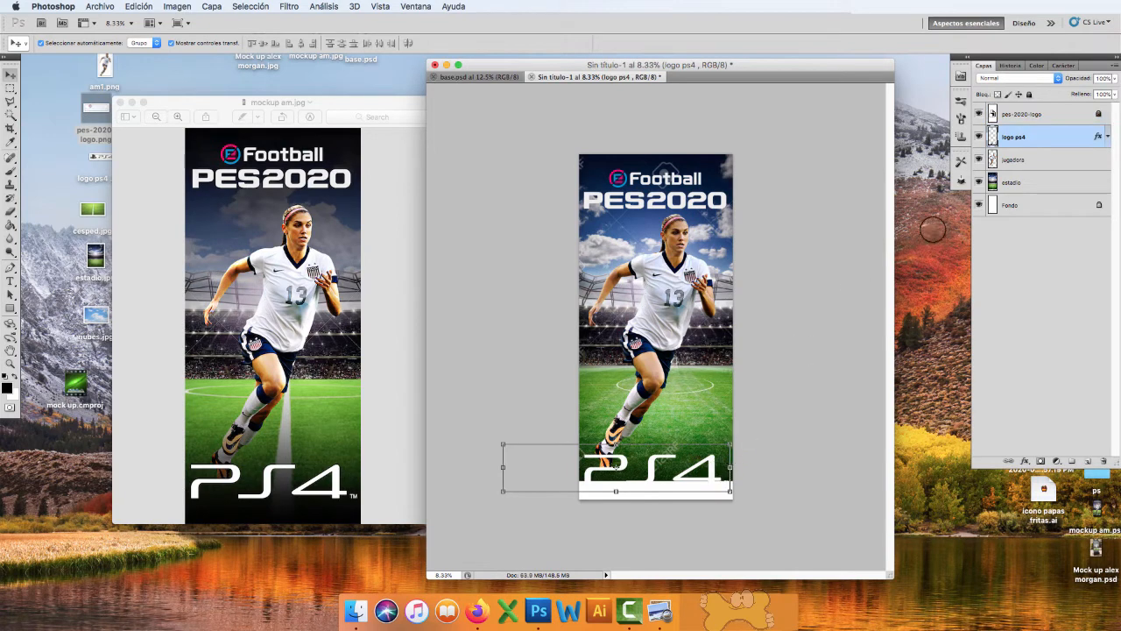
{"action": "left_click", "coordinate": [1029, 93]}
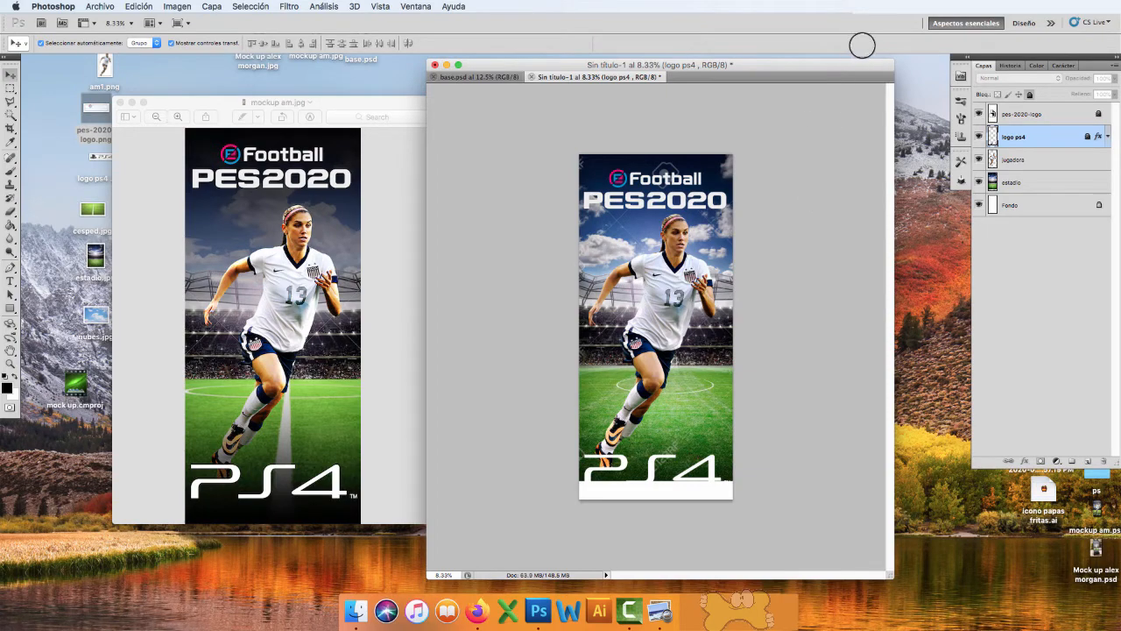
{"action": "left_click", "coordinate": [865, 11]}
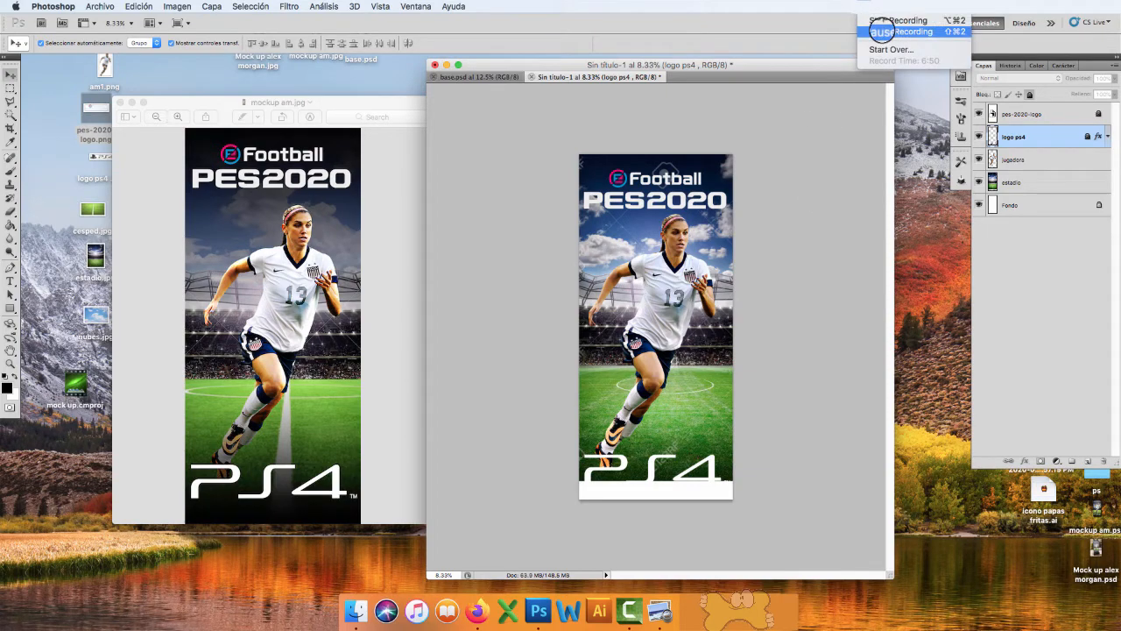
{"action": "left_click", "coordinate": [881, 32]}
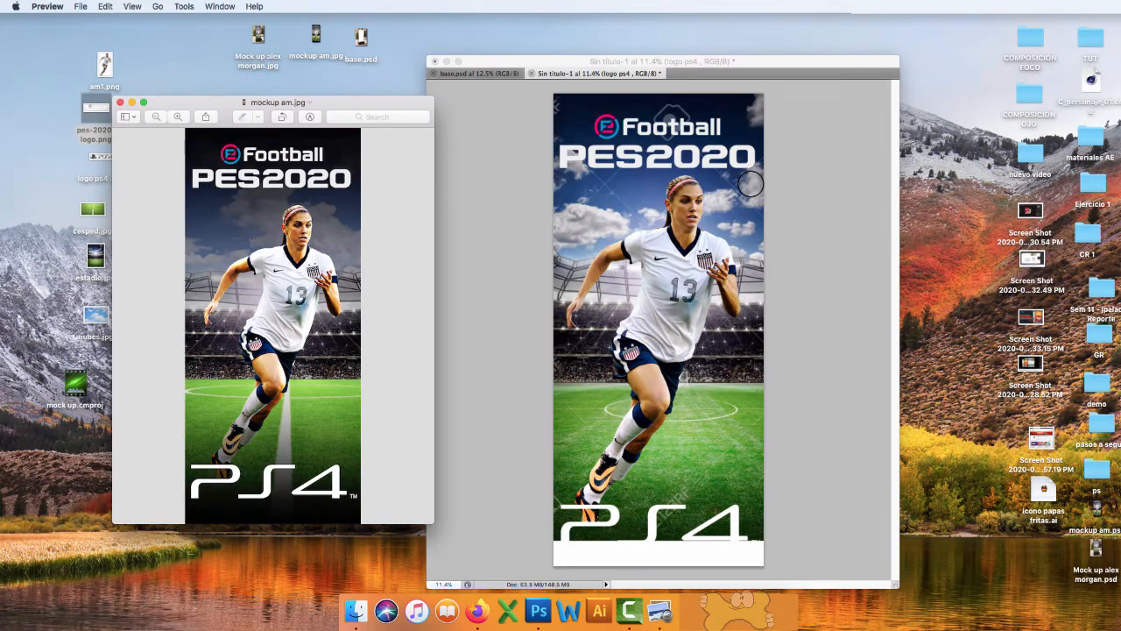
{"action": "left_click", "coordinate": [789, 268]}
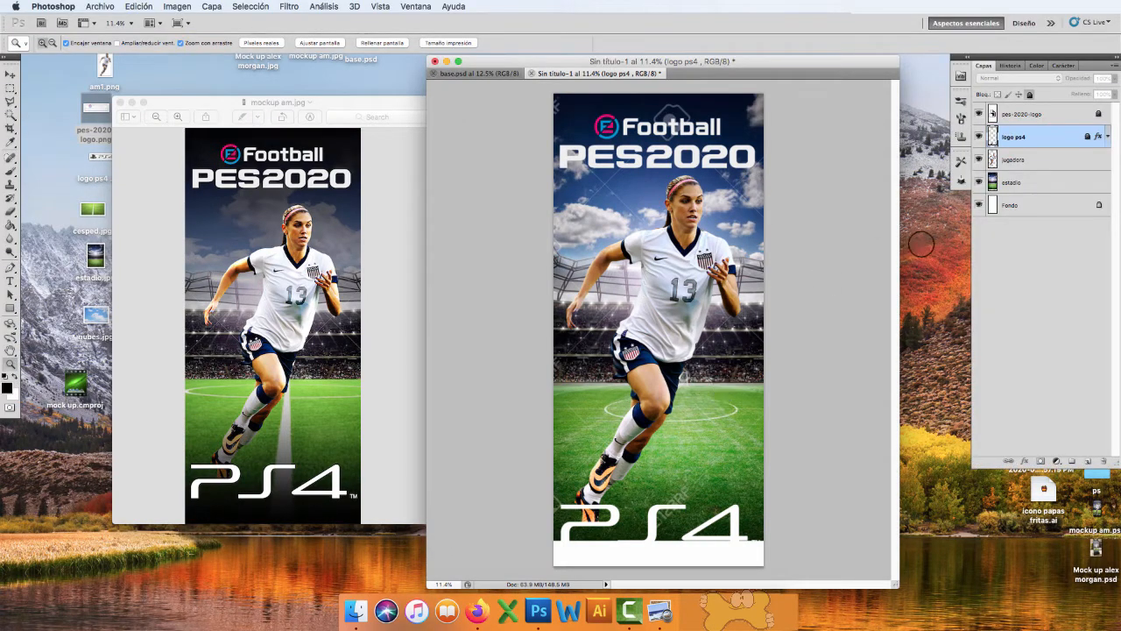
Step: Place the grass image cesped.jpg in the poster directly above the estadio layer
{"action": "key", "text": "v"}
{"action": "left_click", "coordinate": [697, 410]}
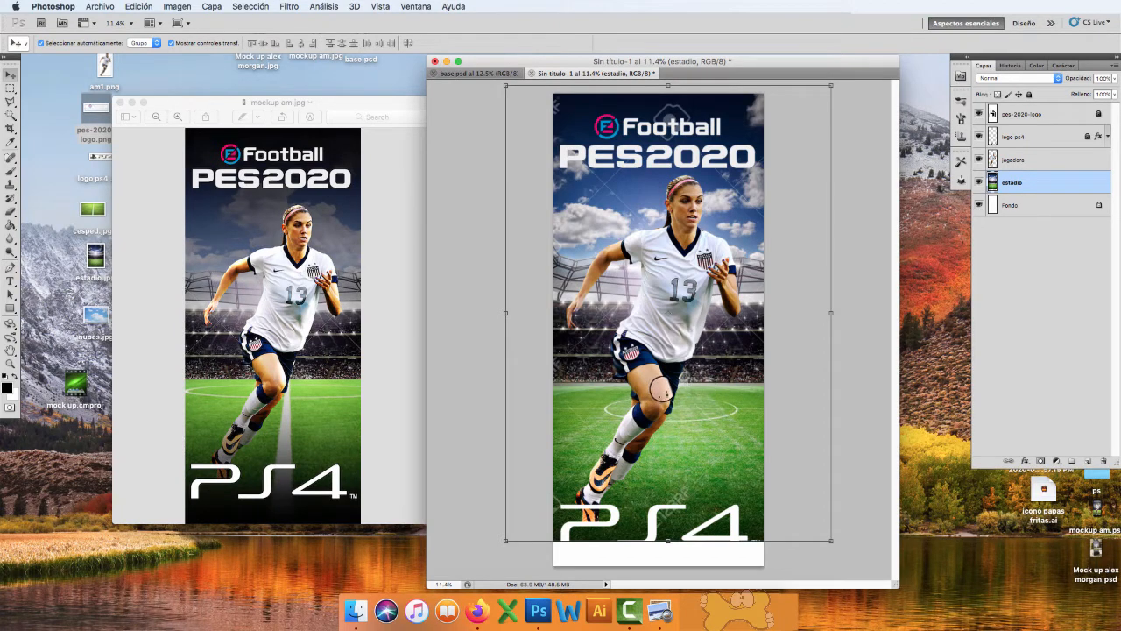
{"action": "left_click", "coordinate": [91, 212]}
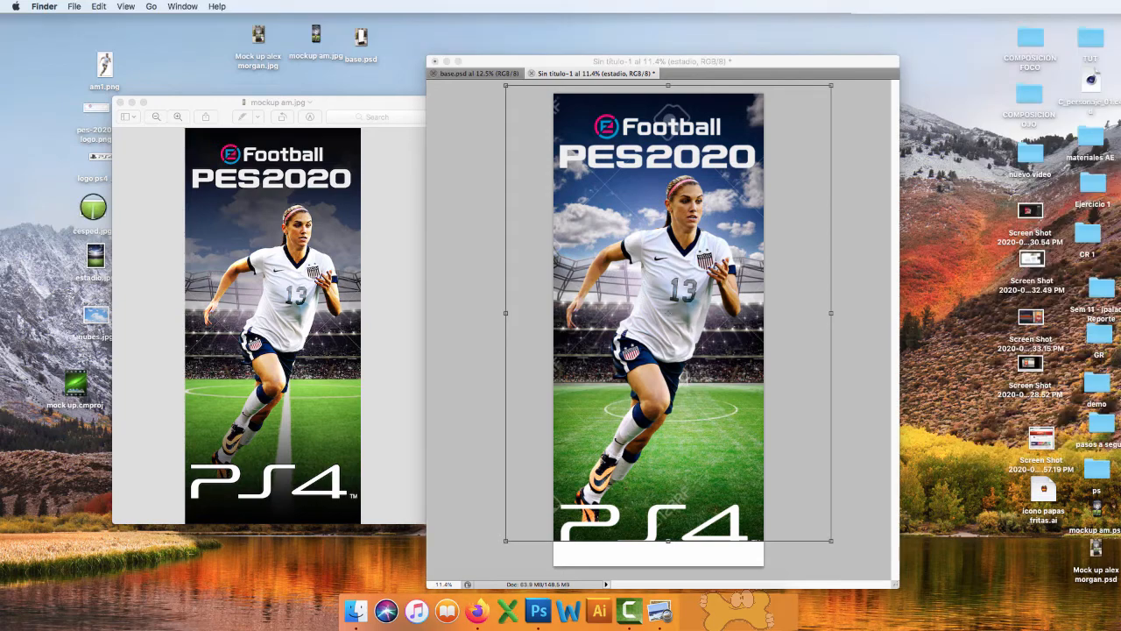
{"action": "left_click", "coordinate": [91, 212]}
{"action": "key", "text": "space"}
{"action": "key", "text": "space"}
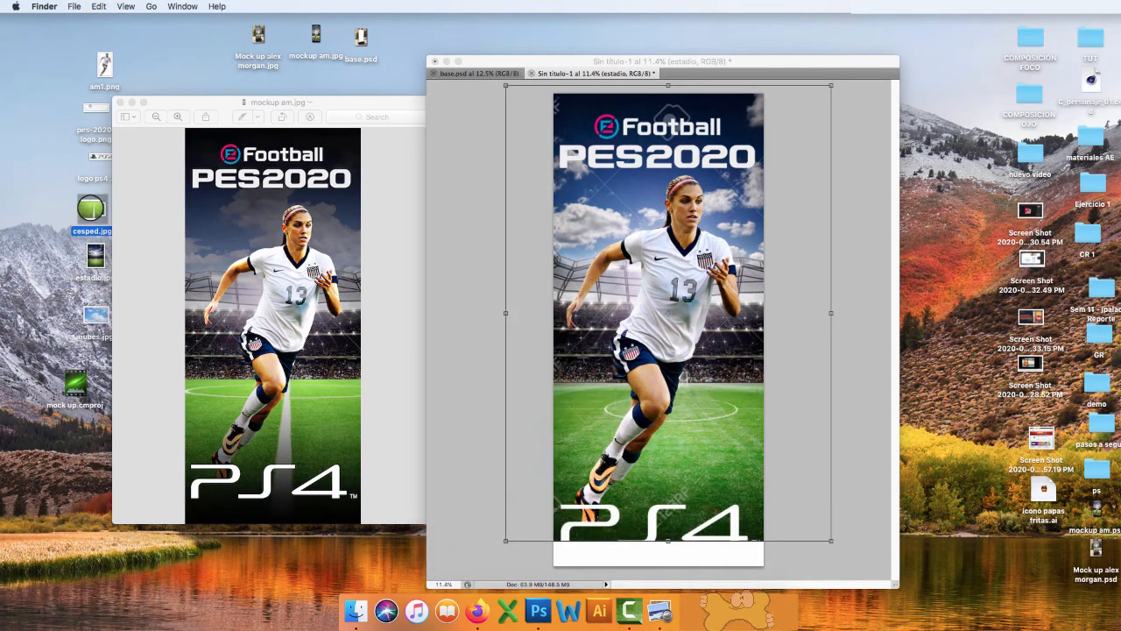
{"action": "left_click_drag", "start_coordinate": [91, 209], "coordinate": [790, 427]}
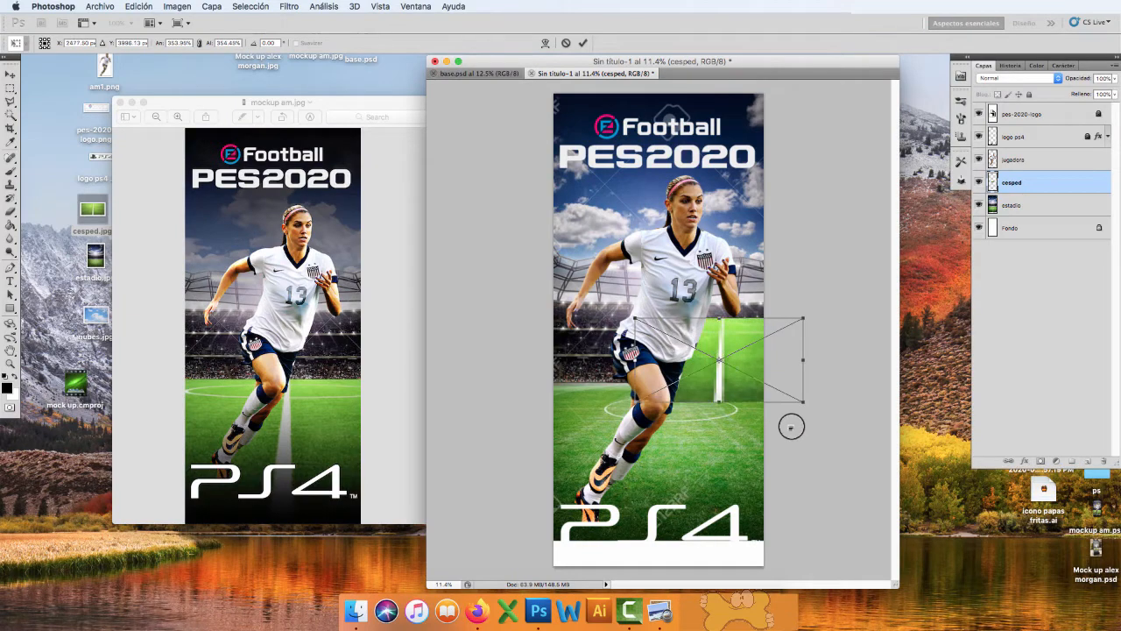
Step: Enlarge the placed grass image to about 668% and position it over the pitch, its upper edge meeting the base of the stands
{"action": "left_click_drag", "start_coordinate": [634, 402], "coordinate": [486, 476]}
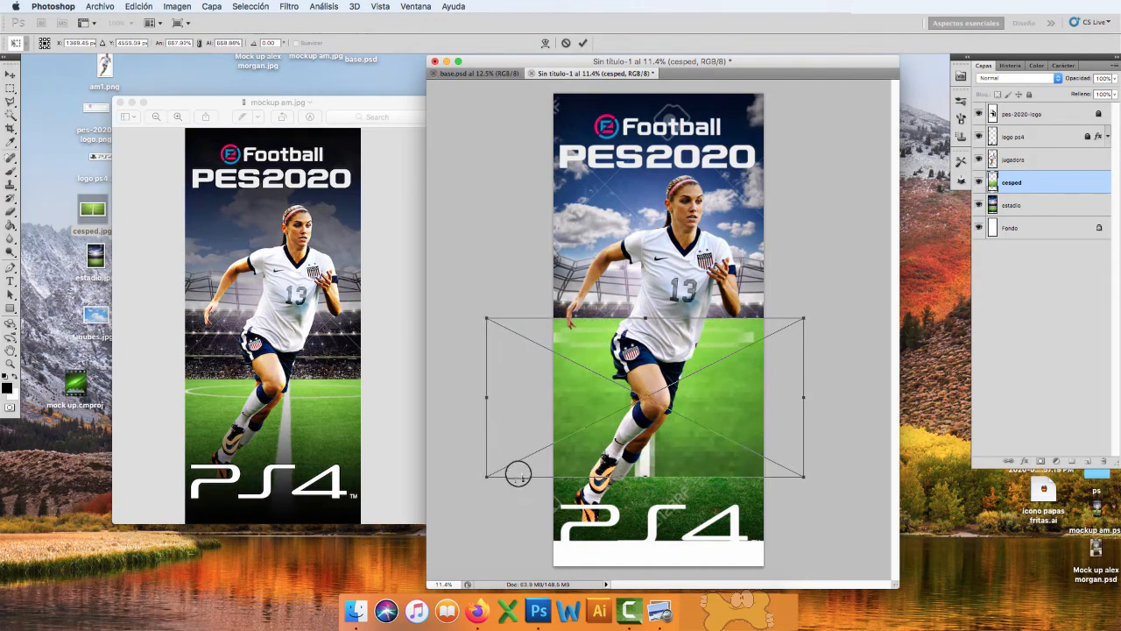
{"action": "left_click_drag", "start_coordinate": [707, 423], "coordinate": [723, 494]}
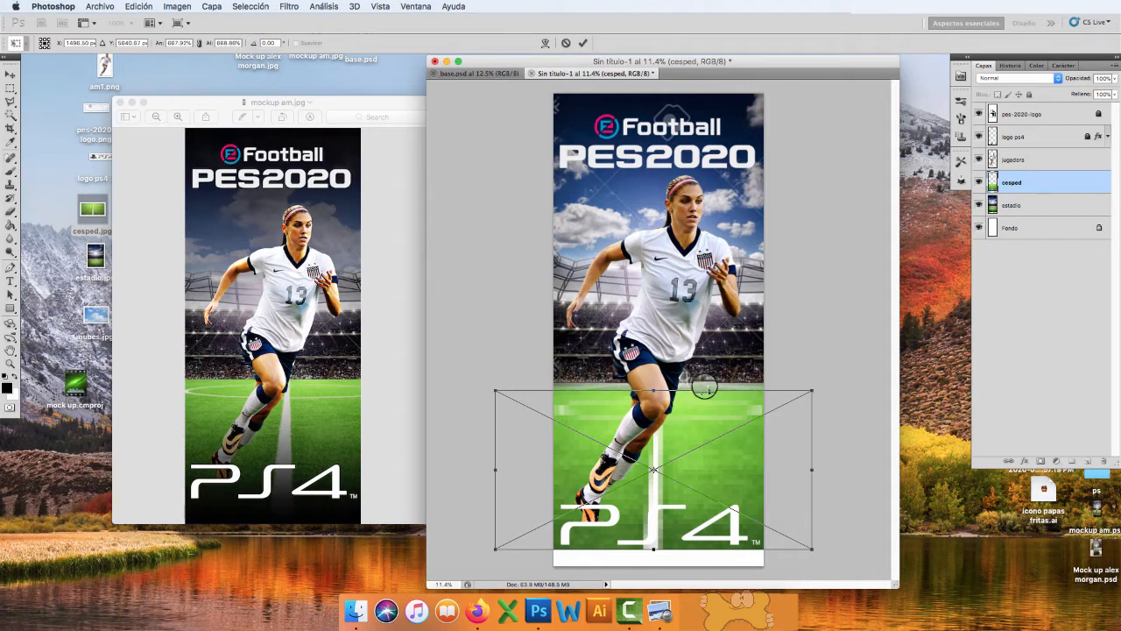
{"action": "left_click_drag", "start_coordinate": [713, 400], "coordinate": [713, 407]}
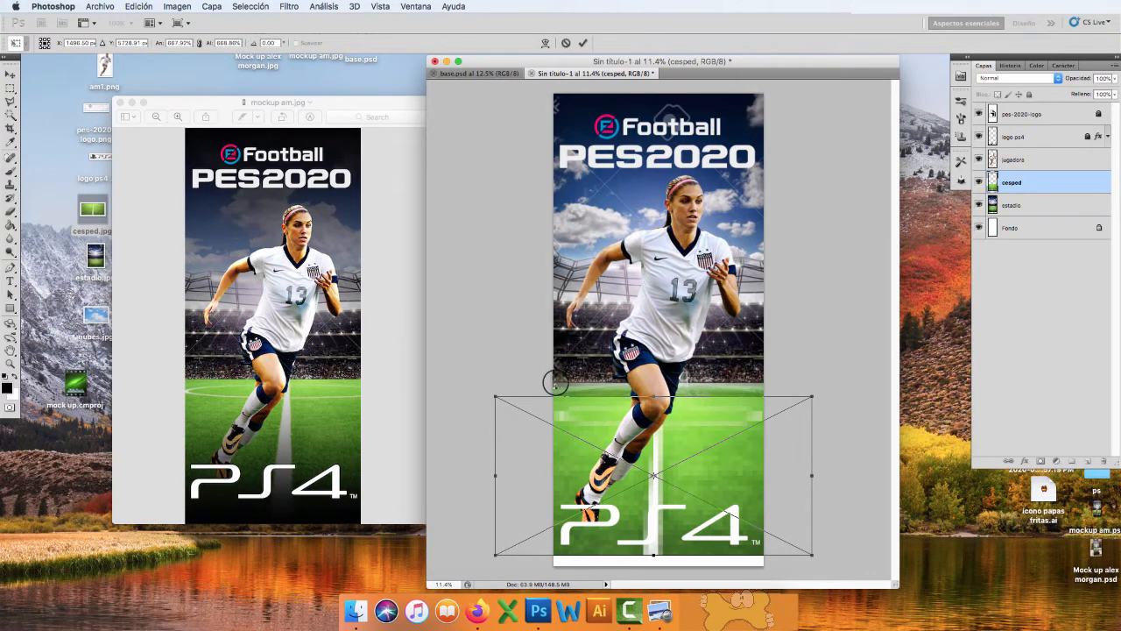
{"action": "left_click_drag", "start_coordinate": [718, 427], "coordinate": [719, 415]}
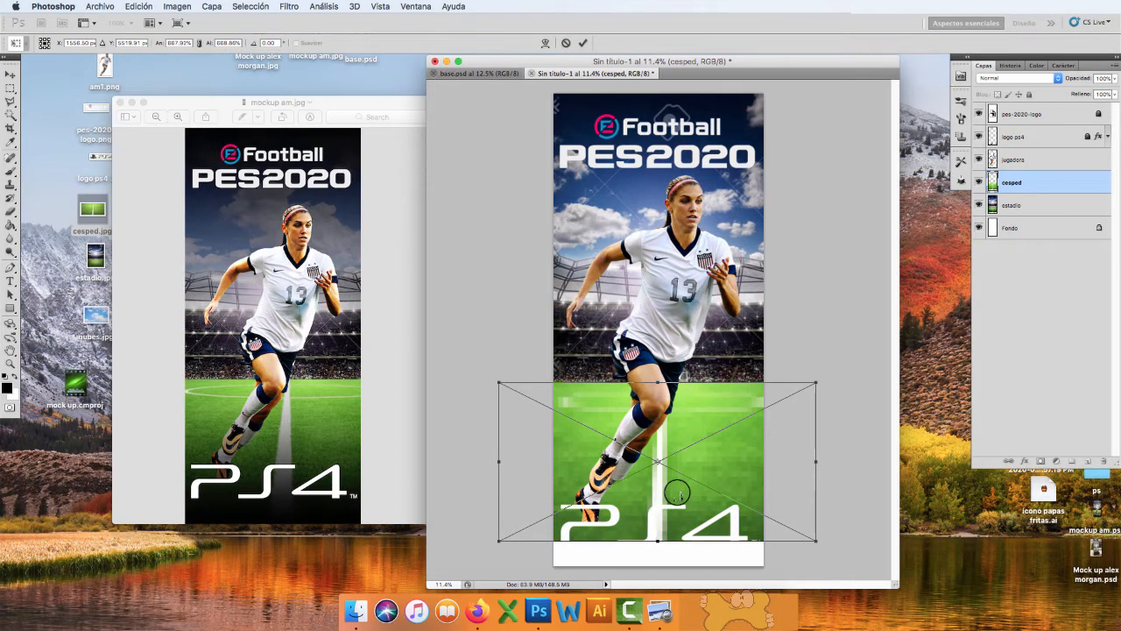
{"action": "key", "text": "Return"}
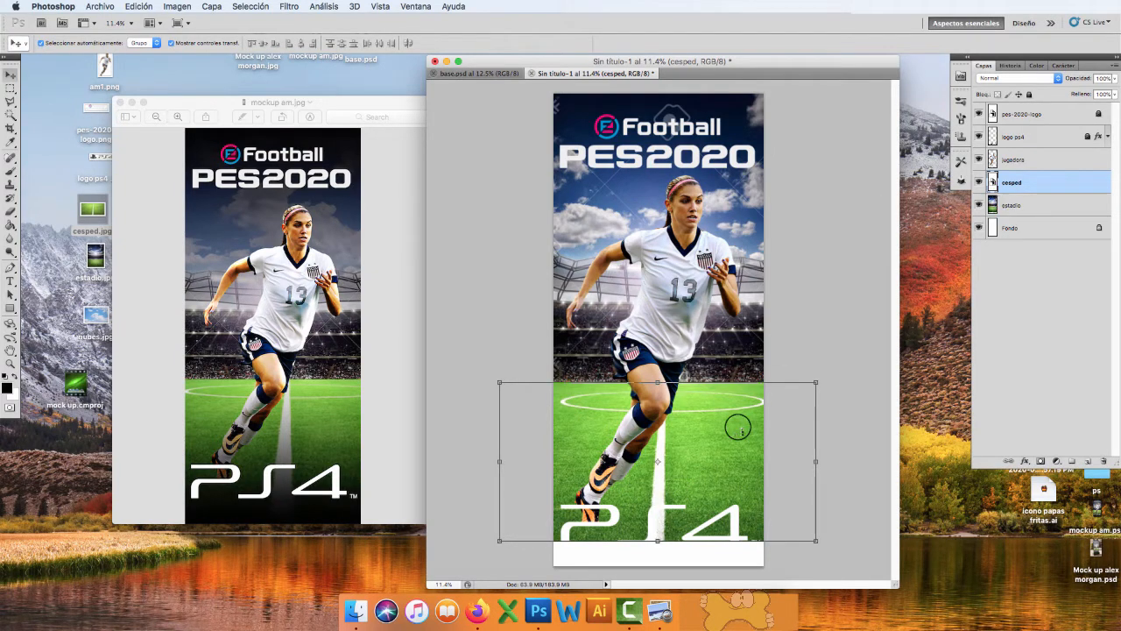
Step: Rasterize the cesped layer
{"action": "key", "text": "e"}
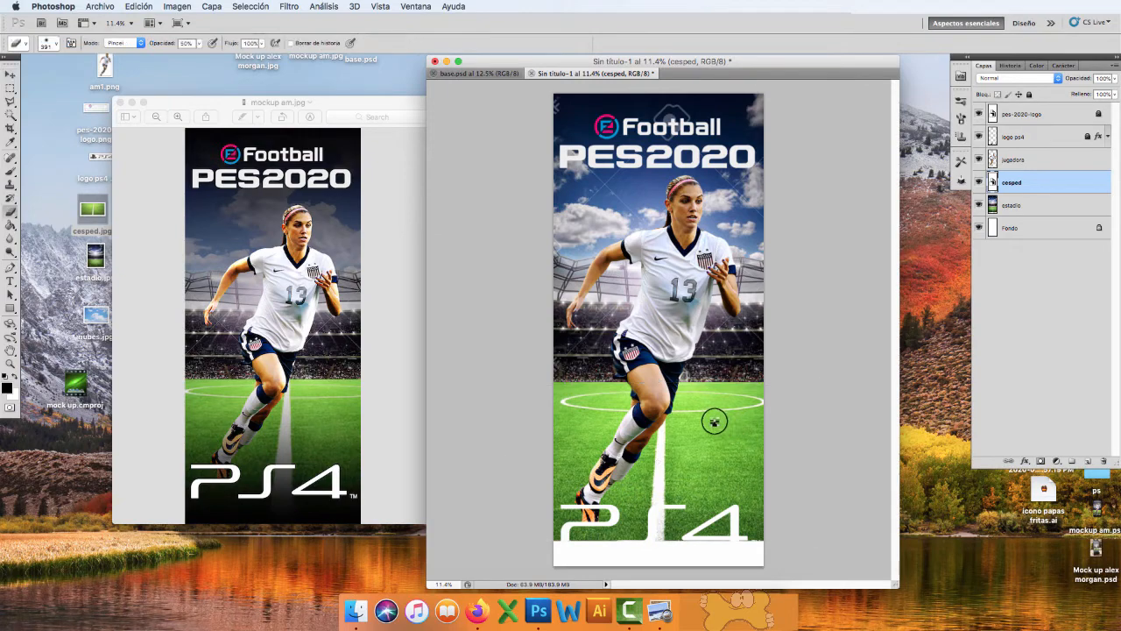
{"action": "left_click", "coordinate": [713, 420]}
{"action": "left_click", "coordinate": [659, 209]}
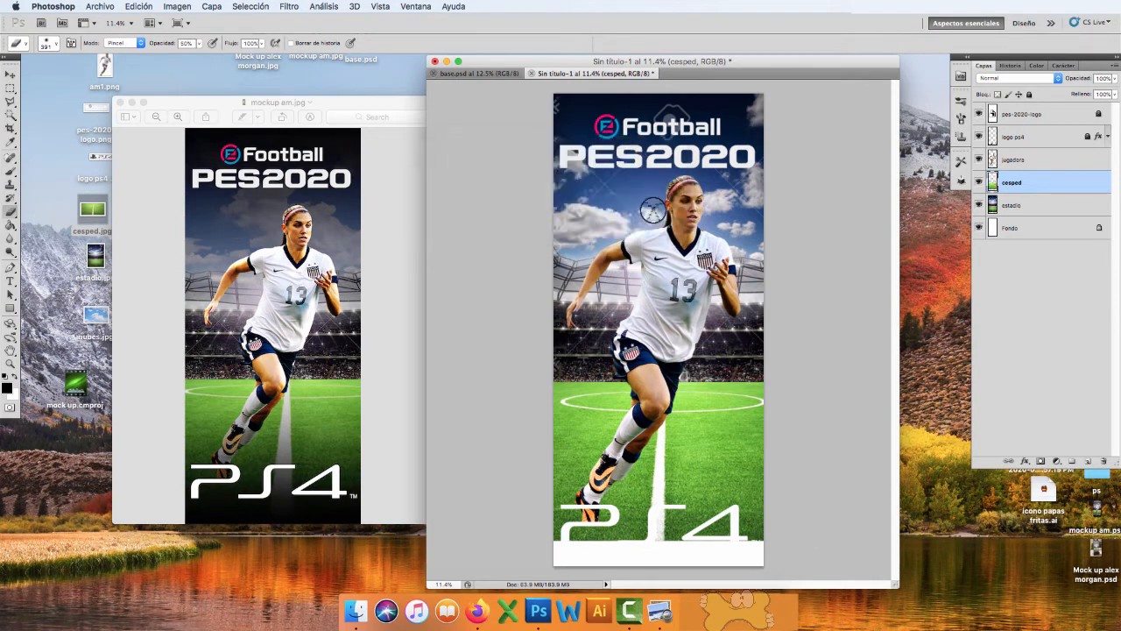
Step: Shift the grass layer slightly to the right, fine-tuning the position of its white centre line behind the player
{"action": "key", "text": "v"}
{"action": "left_click_drag", "start_coordinate": [708, 430], "coordinate": [723, 428]}
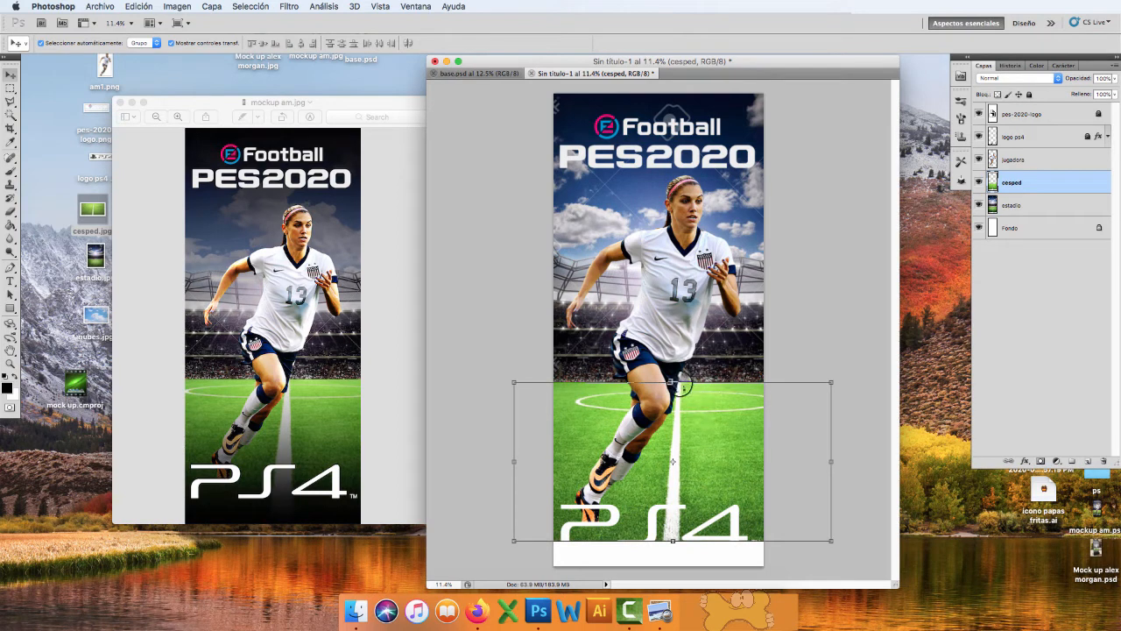
{"action": "key", "text": "shift+Left"}
{"action": "key", "text": "shift+Left"}
{"action": "key", "text": "shift+Left"}
{"action": "key", "text": "shift+Left"}
{"action": "key", "text": "shift+Left"}
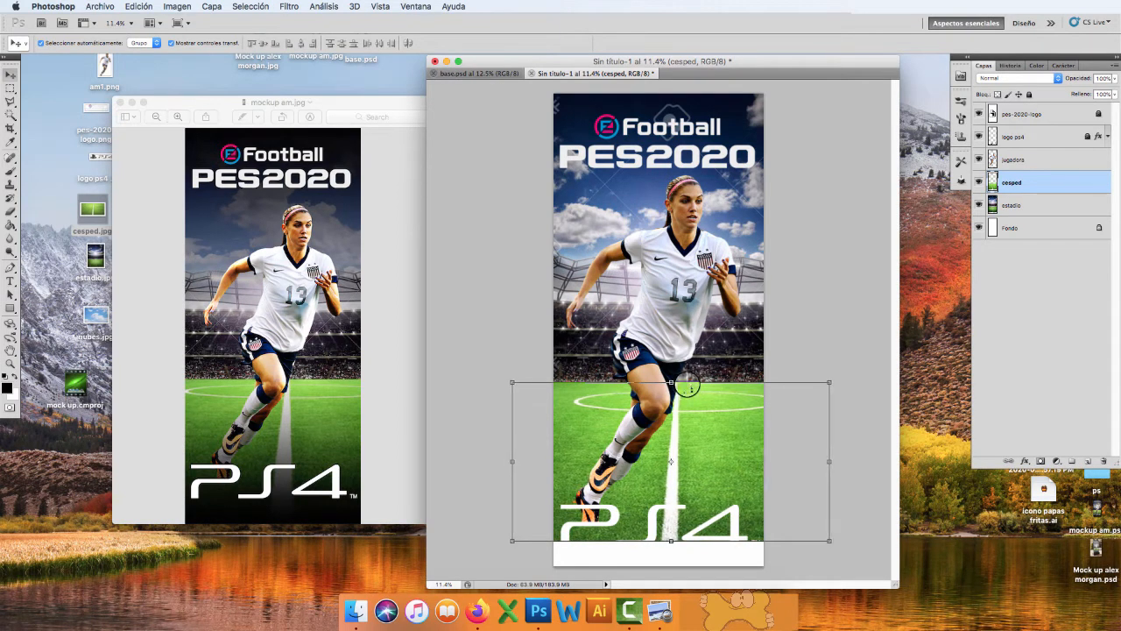
{"action": "key", "text": "Right"}
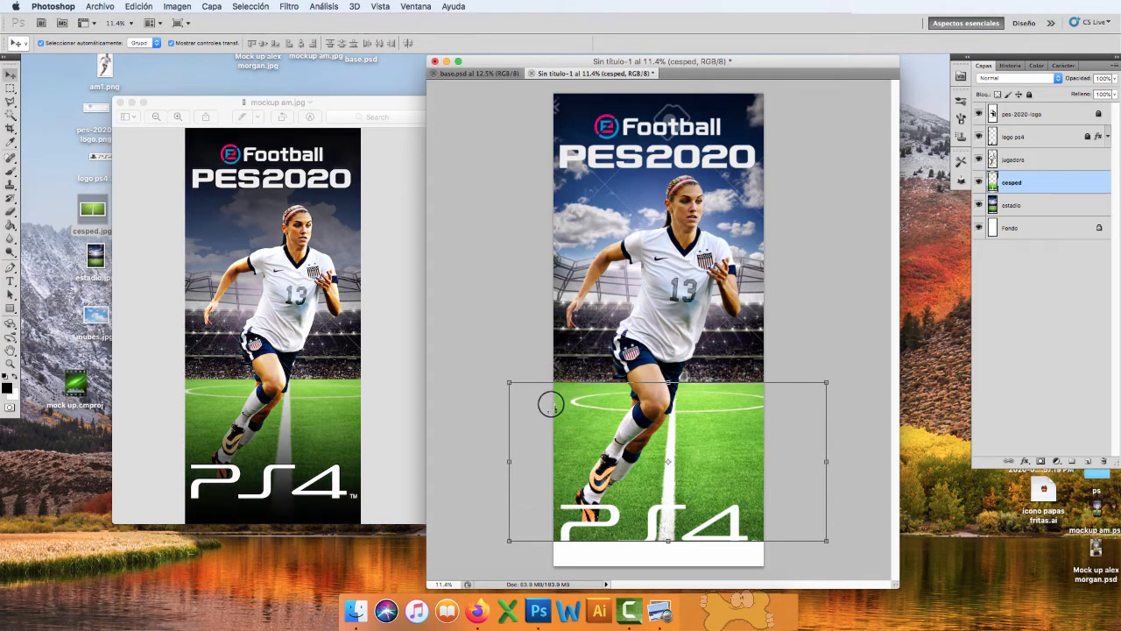
Step: Widen the document window and apply a Perspective transform to the cesped layer, spreading its lower edge evenly to about 146% width
{"action": "left_click_drag", "start_coordinate": [894, 583], "coordinate": [961, 587]}
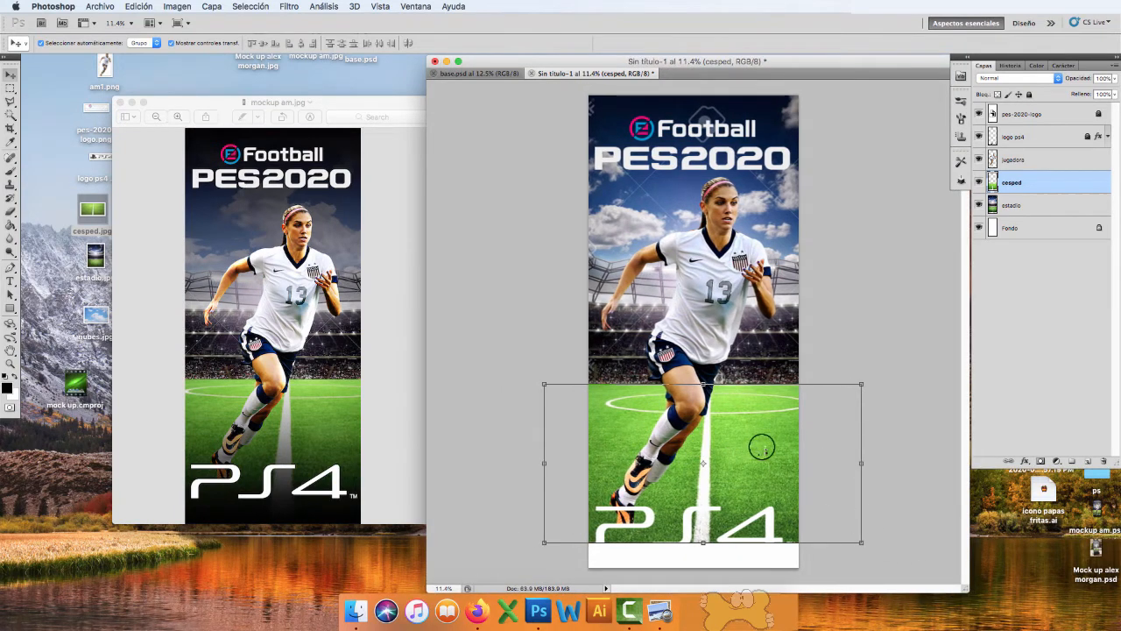
{"action": "left_click", "coordinate": [875, 457]}
{"action": "left_click", "coordinate": [758, 446]}
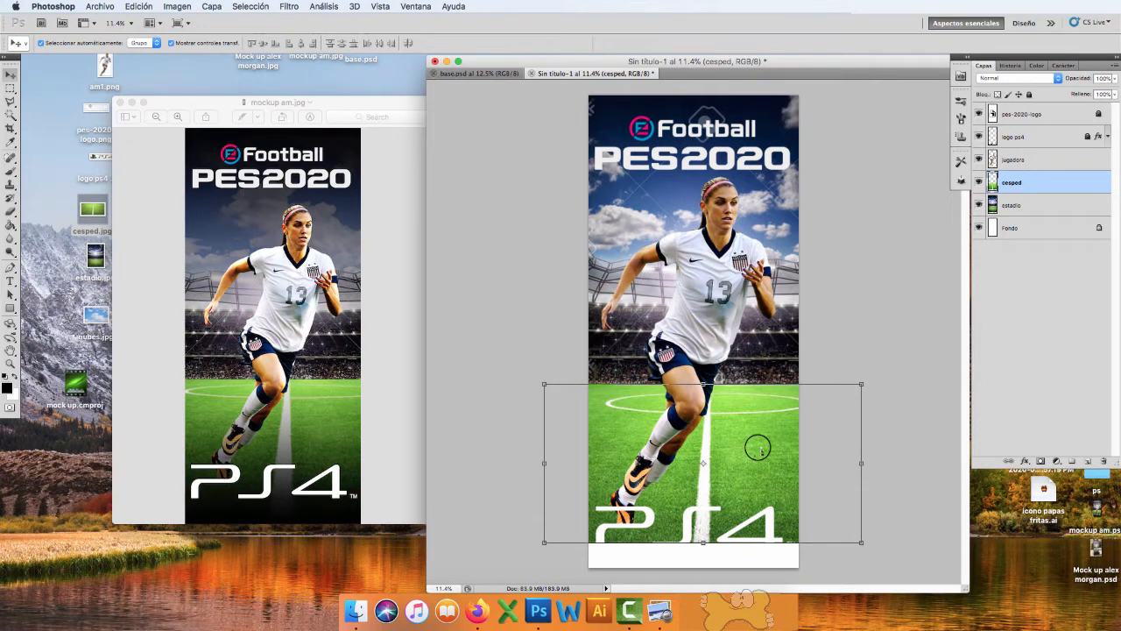
{"action": "key", "text": "super+t"}
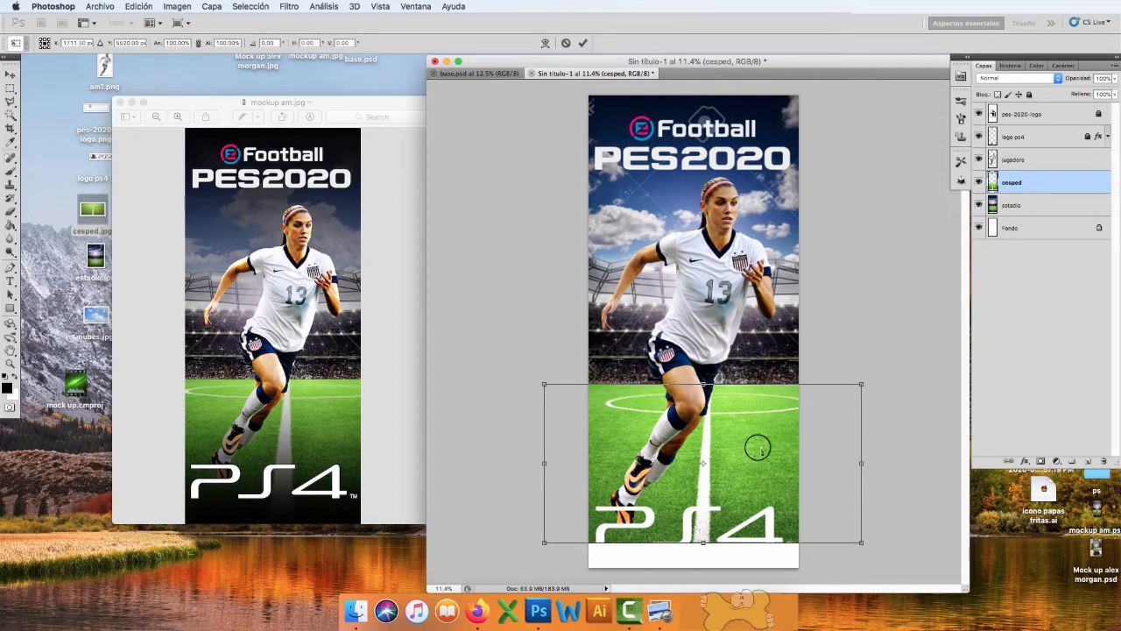
{"action": "right_click", "coordinate": [757, 448]}
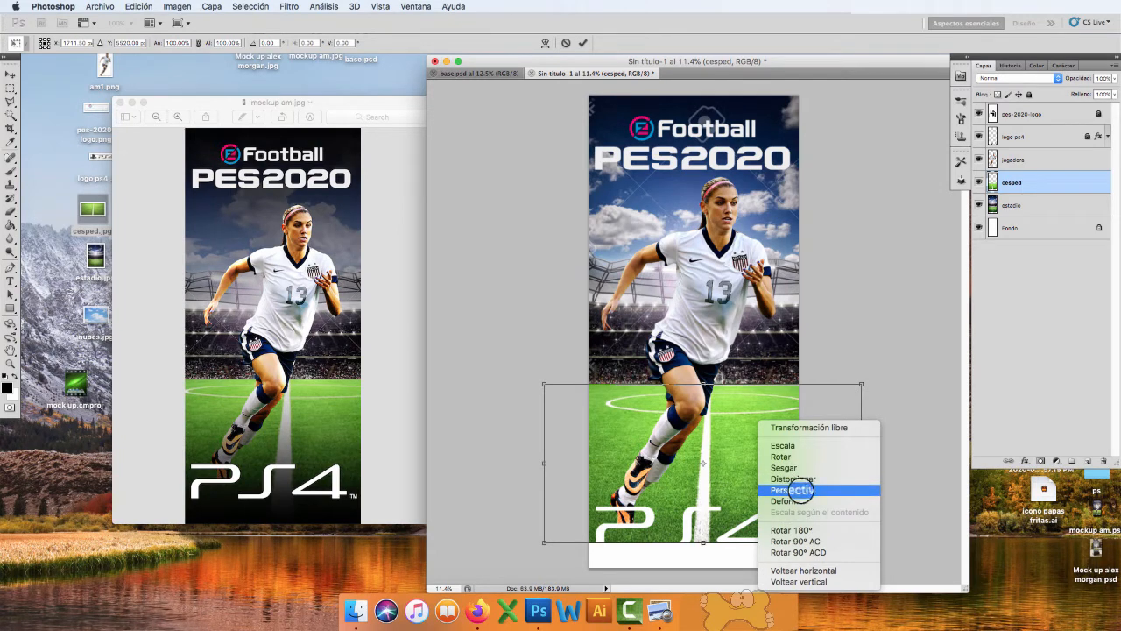
{"action": "left_click", "coordinate": [794, 490]}
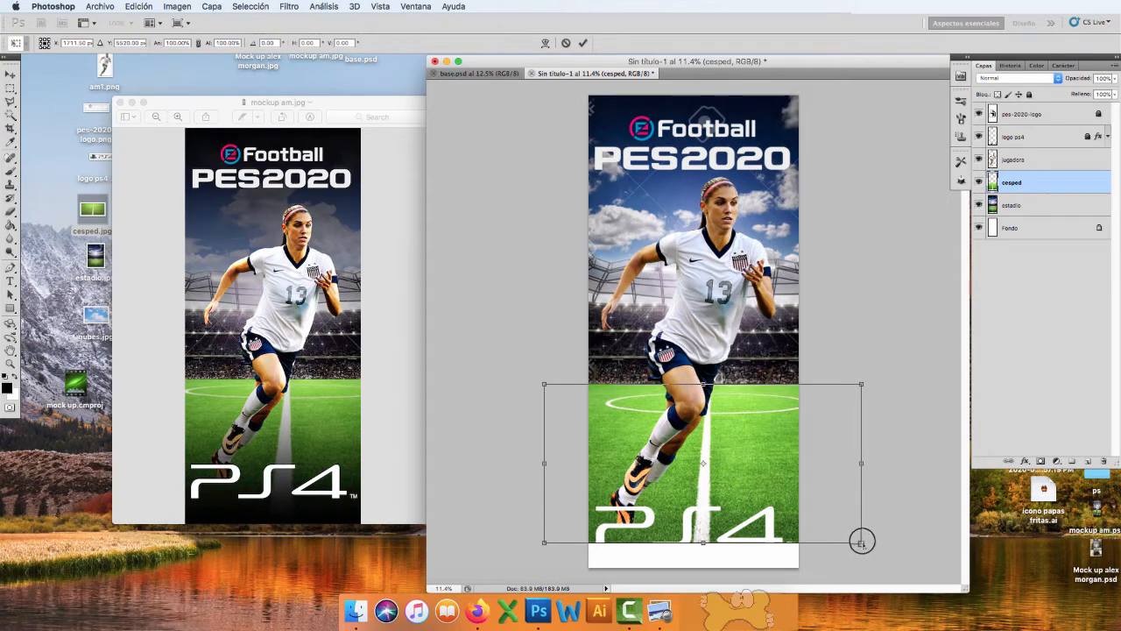
{"action": "left_click_drag", "start_coordinate": [861, 543], "coordinate": [931, 522]}
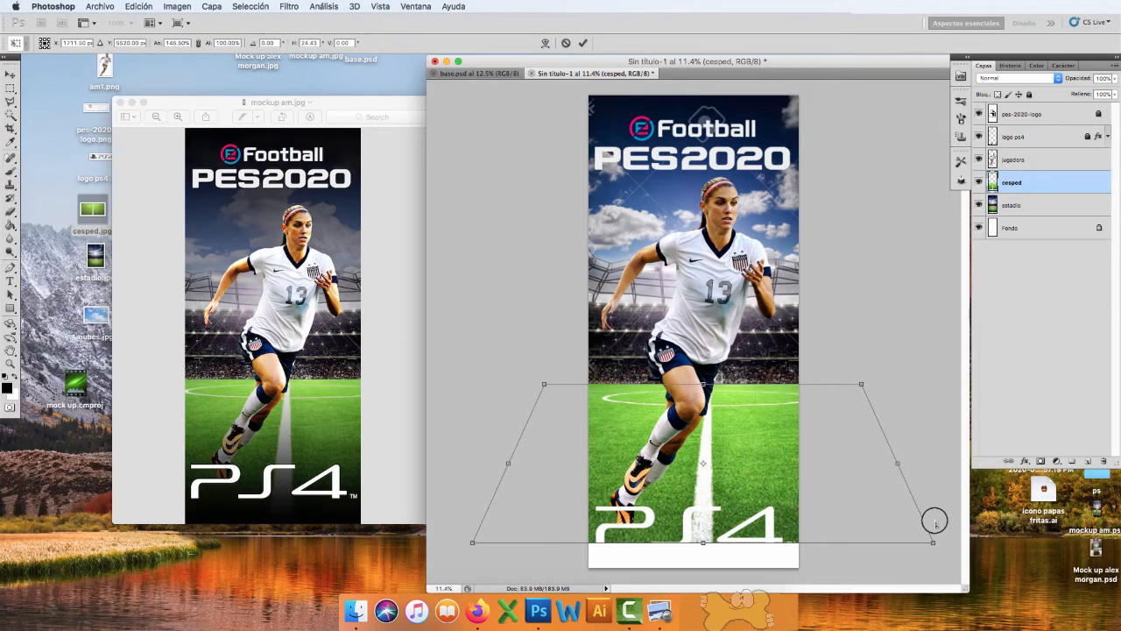
{"action": "left_click_drag", "start_coordinate": [935, 521], "coordinate": [934, 520]}
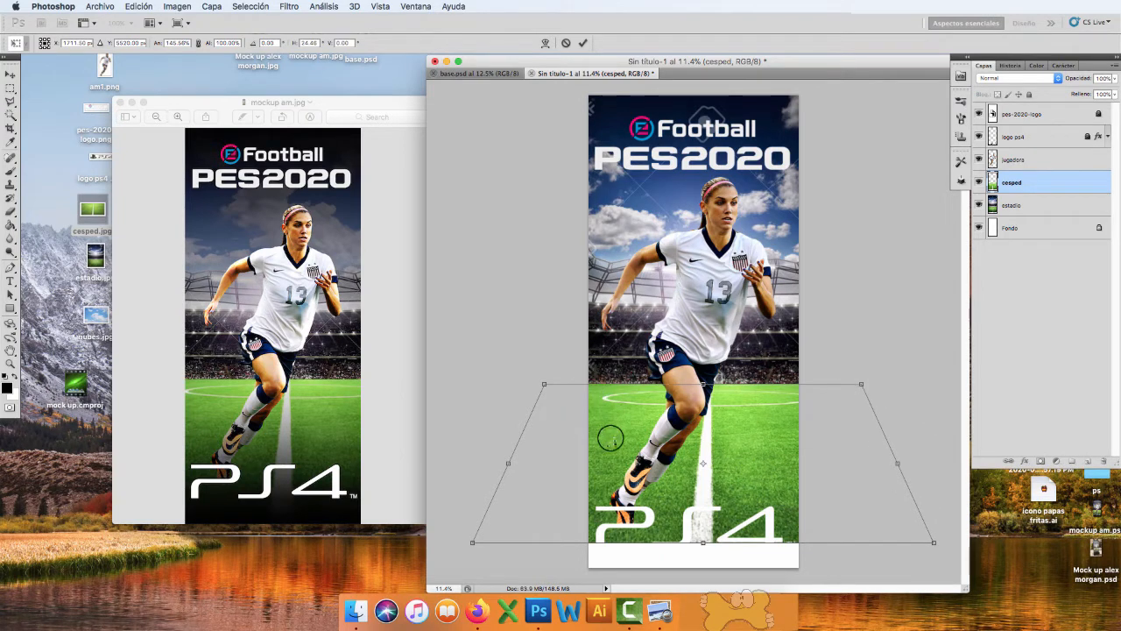
{"action": "key", "text": "Return"}
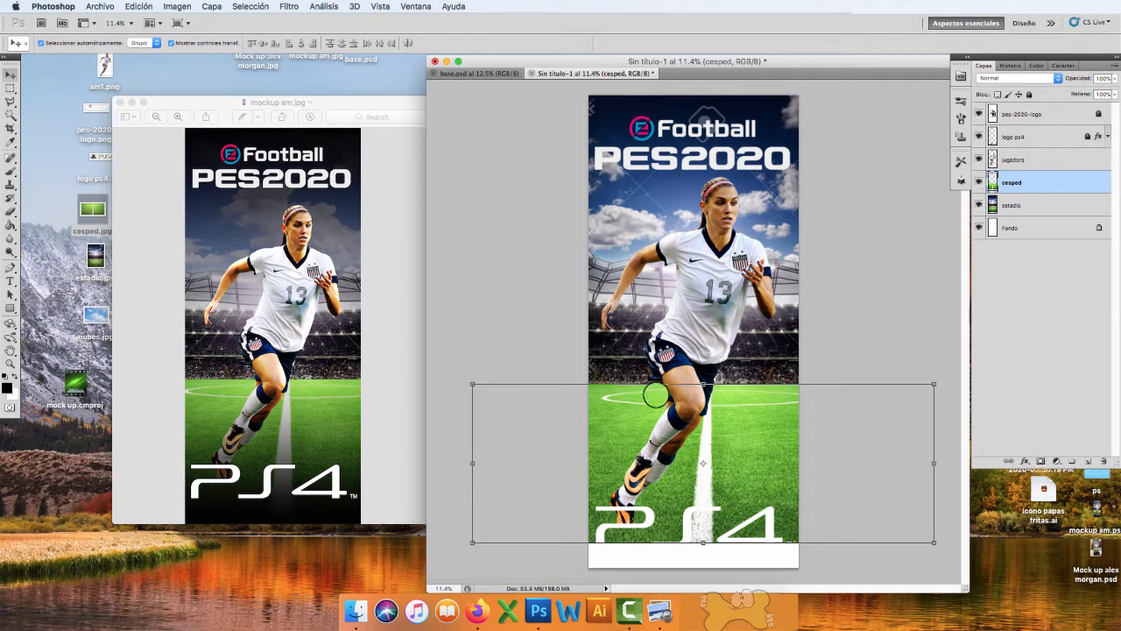
Step: Compare the grass before and after the perspective transform using the document history, ending on the transformed state
{"action": "left_click", "coordinate": [1008, 64]}
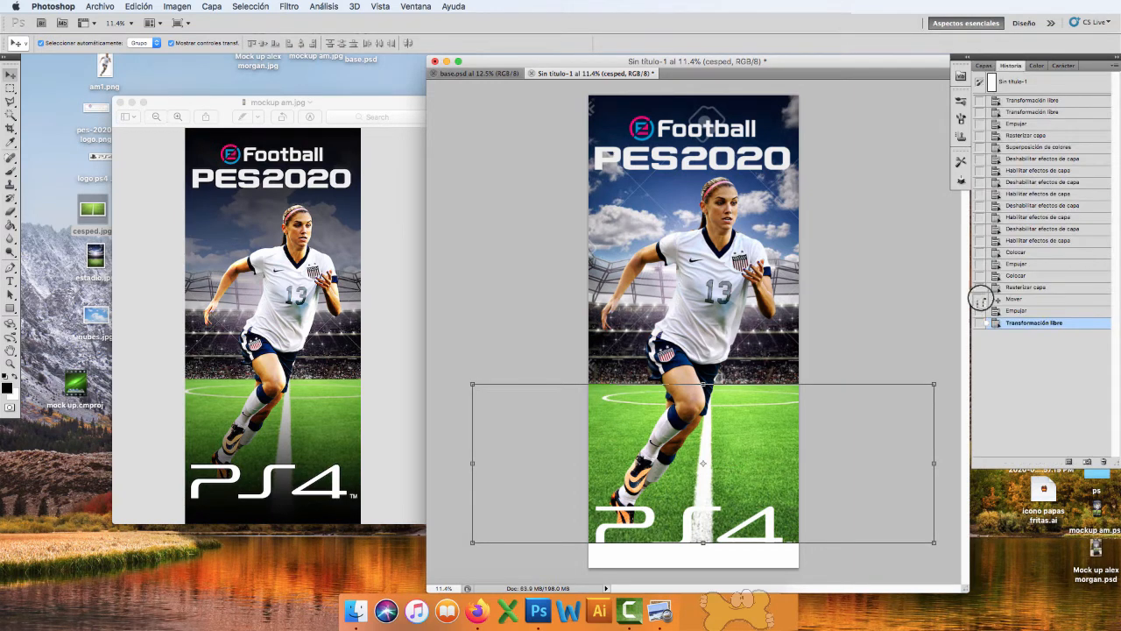
{"action": "left_click", "coordinate": [1017, 312]}
{"action": "left_click", "coordinate": [1019, 323]}
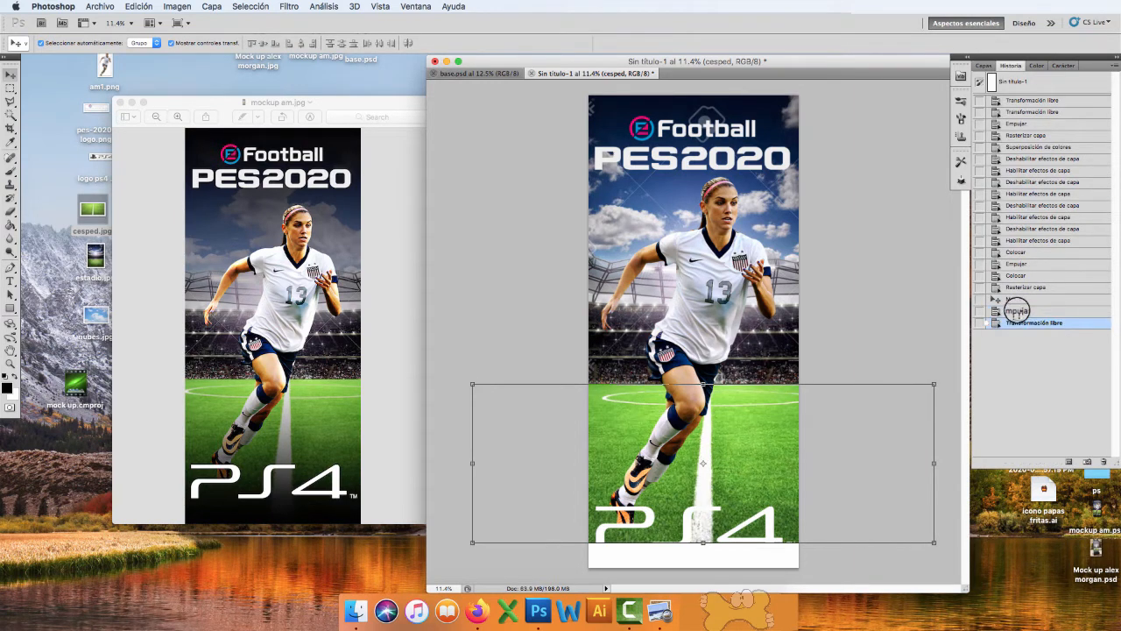
{"action": "left_click", "coordinate": [1014, 311]}
{"action": "left_click", "coordinate": [1018, 322]}
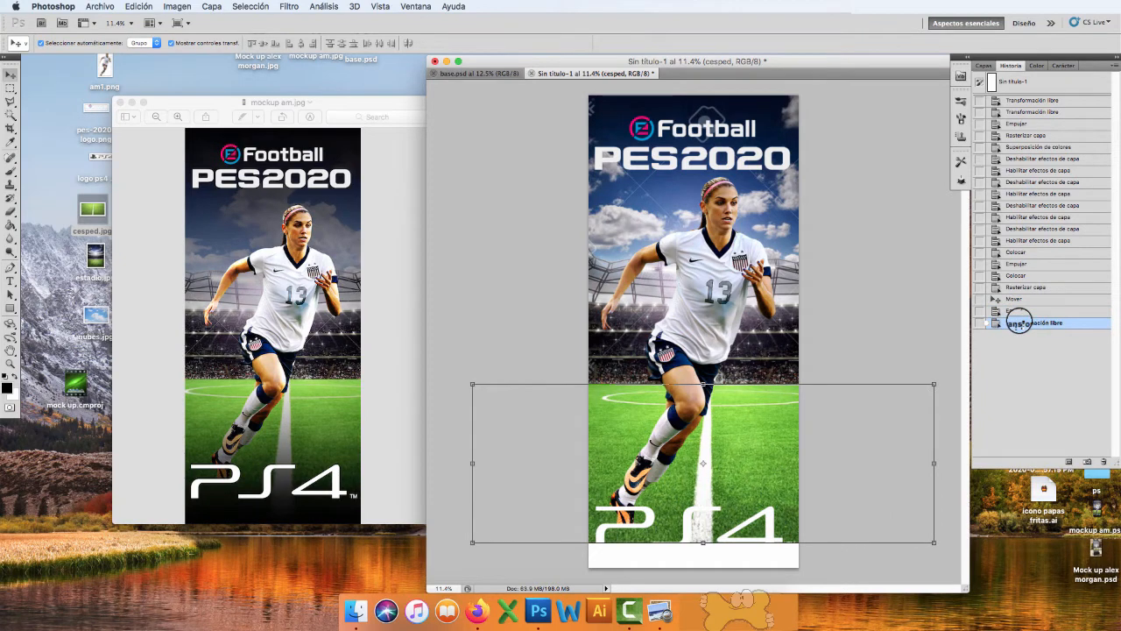
{"action": "left_click", "coordinate": [894, 313]}
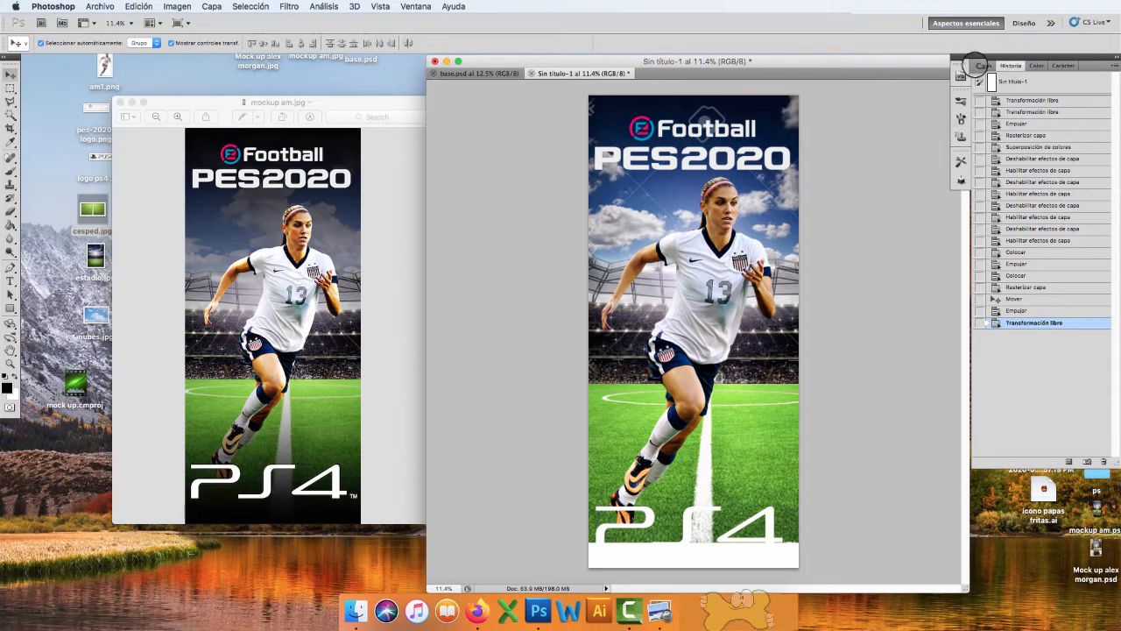
{"action": "left_click", "coordinate": [983, 65]}
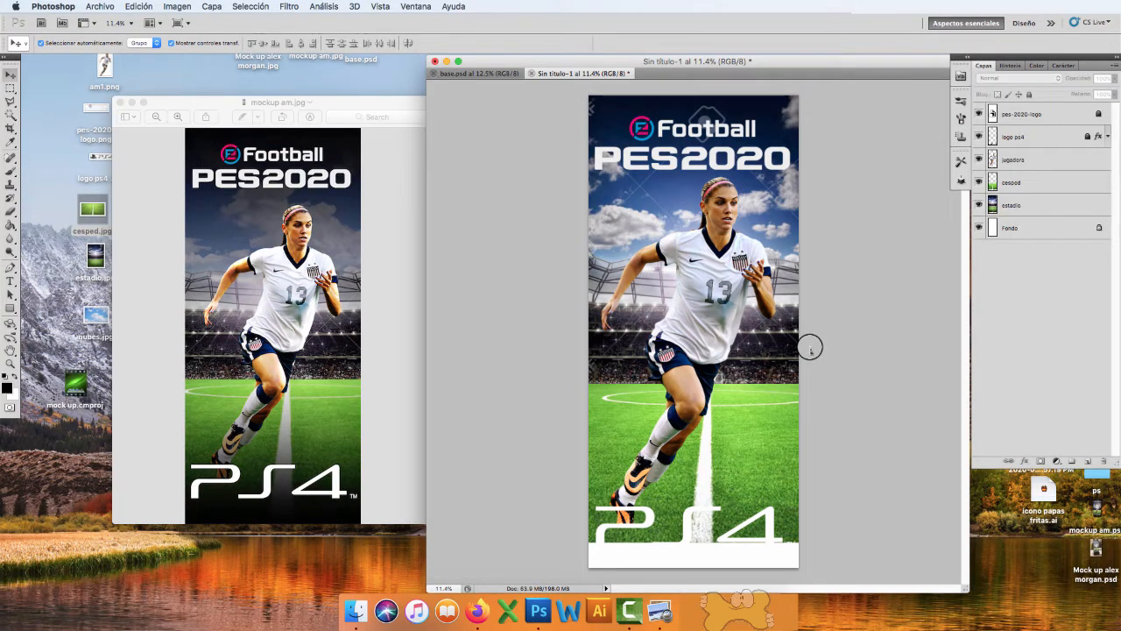
Step: Place the clouds image nubes.jpg between the cesped and estadio layers
{"action": "left_click", "coordinate": [744, 432]}
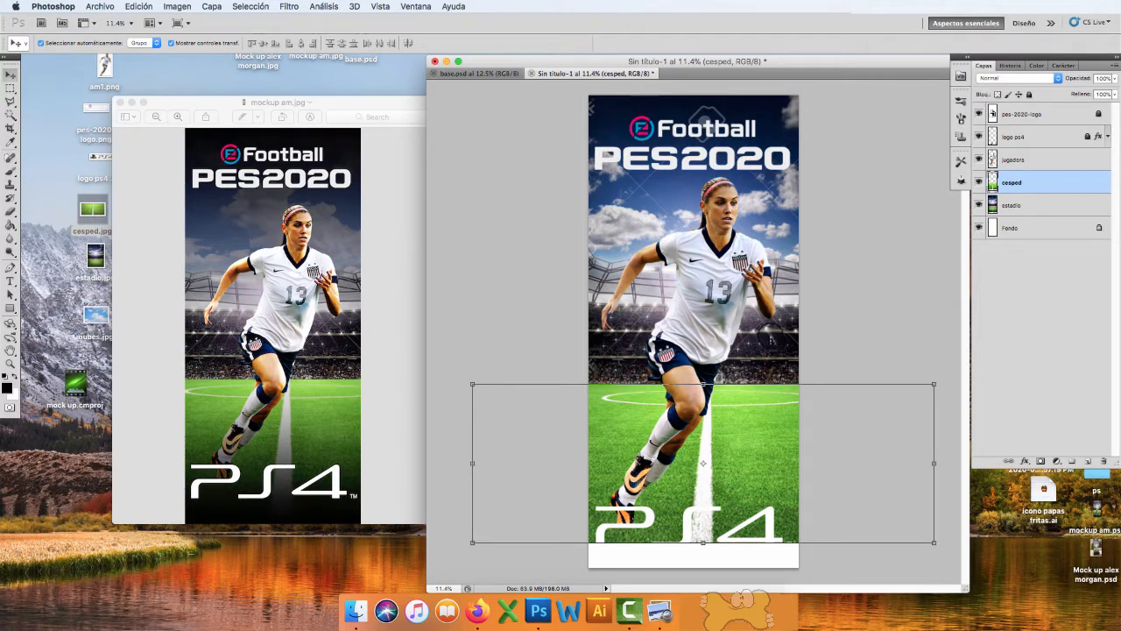
{"action": "left_click", "coordinate": [840, 238]}
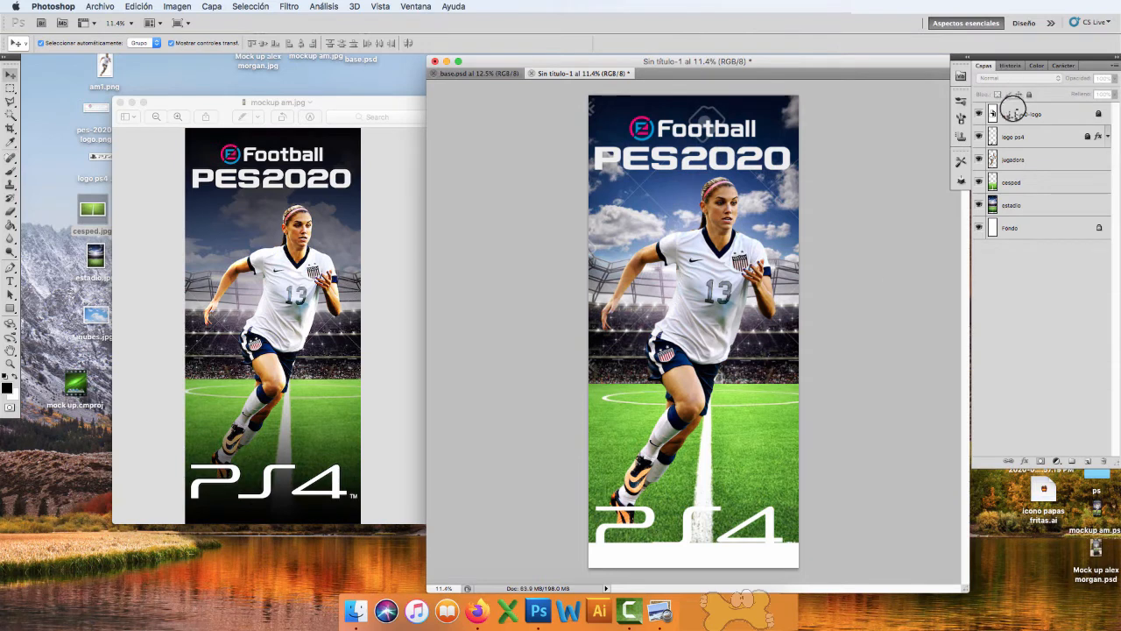
{"action": "left_click", "coordinate": [1012, 207]}
{"action": "left_click", "coordinate": [1016, 182]}
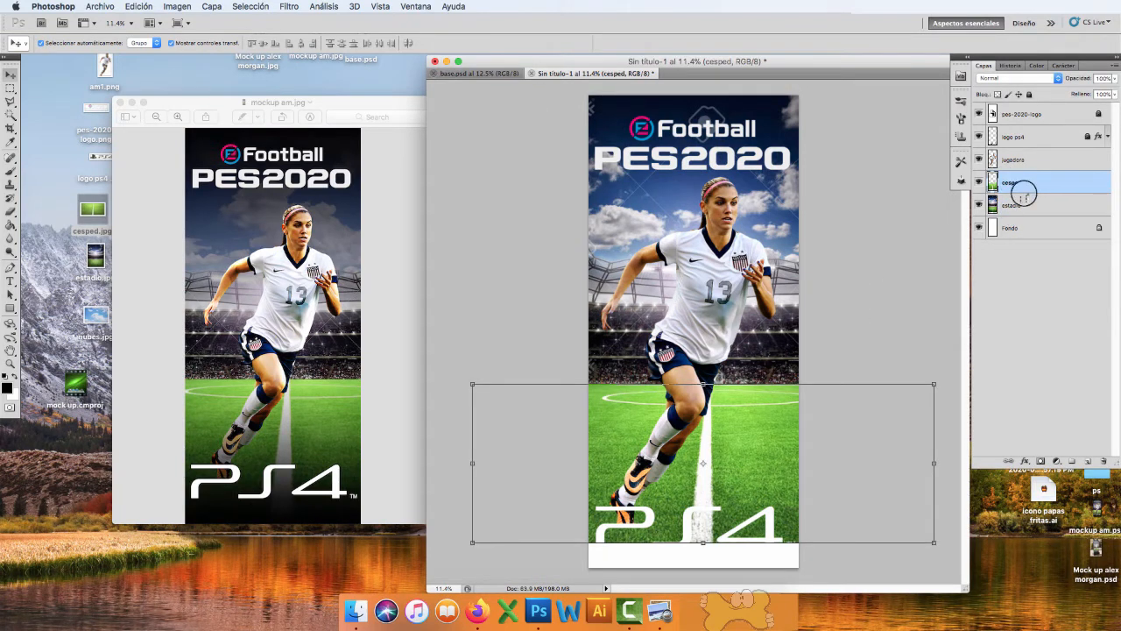
{"action": "left_click", "coordinate": [1014, 205]}
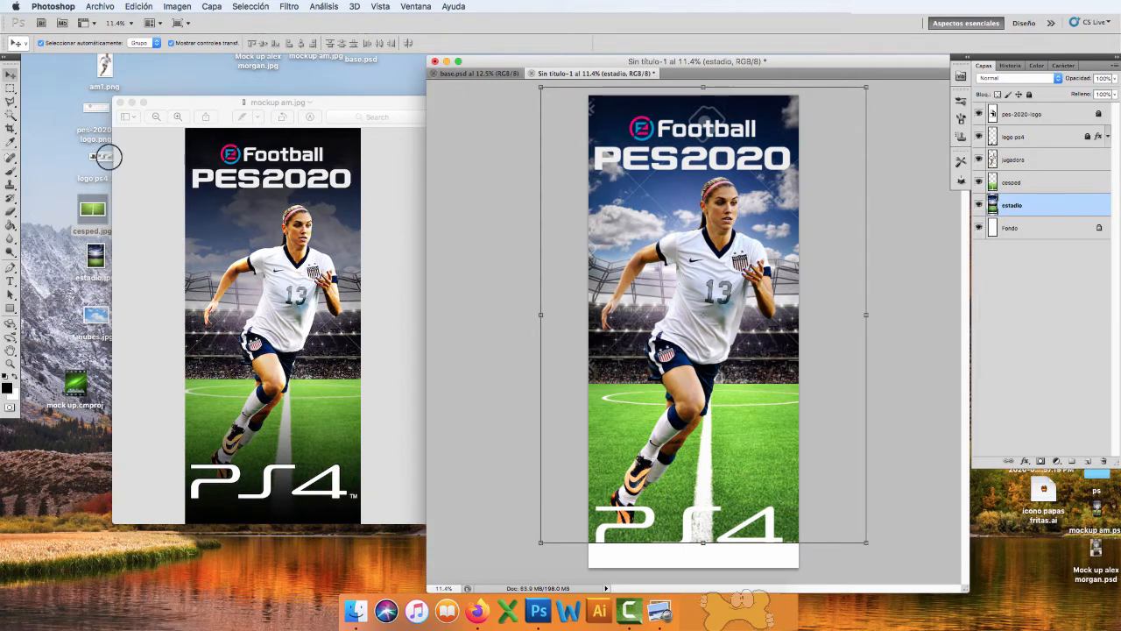
{"action": "left_click_drag", "start_coordinate": [93, 317], "coordinate": [683, 229]}
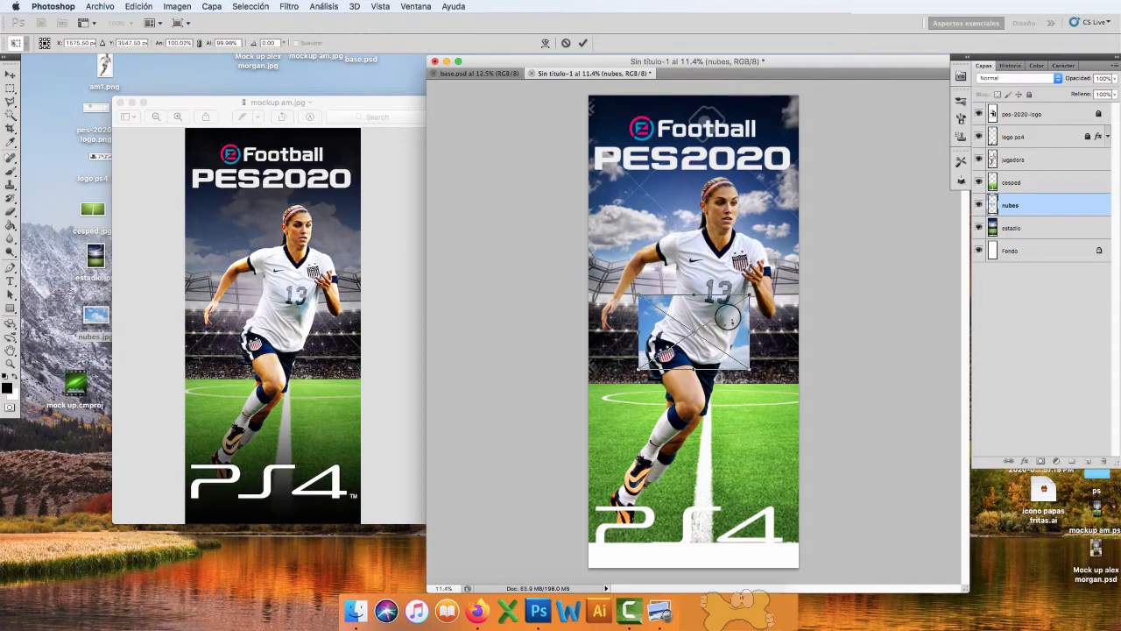
Step: Scale the nubes image to about 193% width and 220% height, covering the sky from the poster's upper edge to the player's shoulders
{"action": "left_click_drag", "start_coordinate": [640, 298], "coordinate": [575, 252]}
{"action": "left_click_drag", "start_coordinate": [749, 254], "coordinate": [799, 219]}
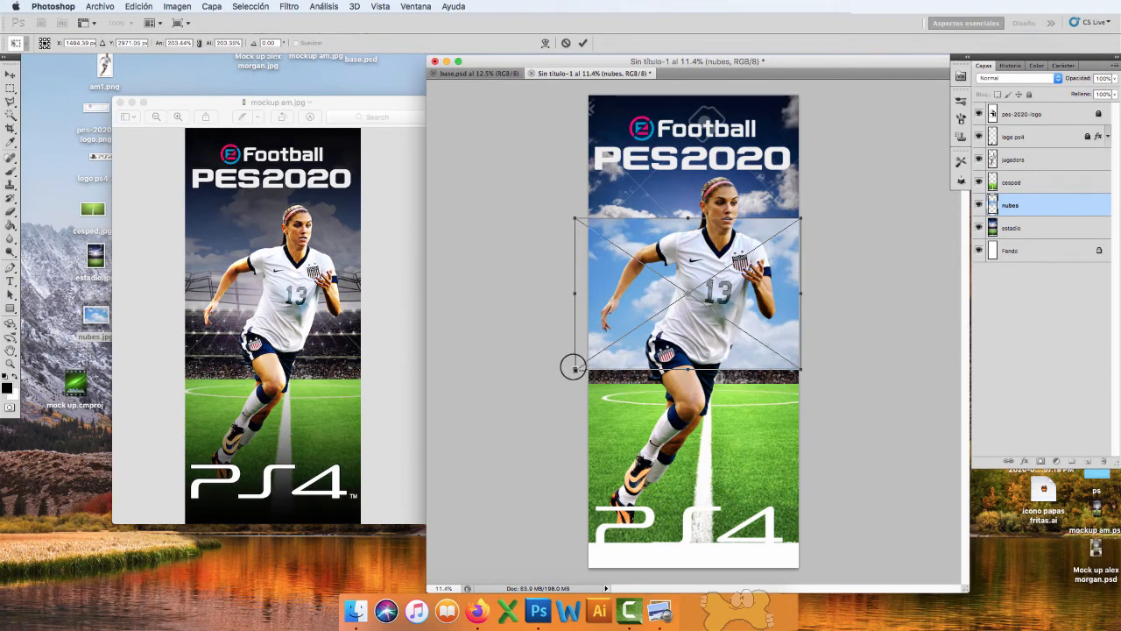
{"action": "left_click_drag", "start_coordinate": [573, 367], "coordinate": [584, 354]}
{"action": "left_click_drag", "start_coordinate": [629, 322], "coordinate": [623, 204]}
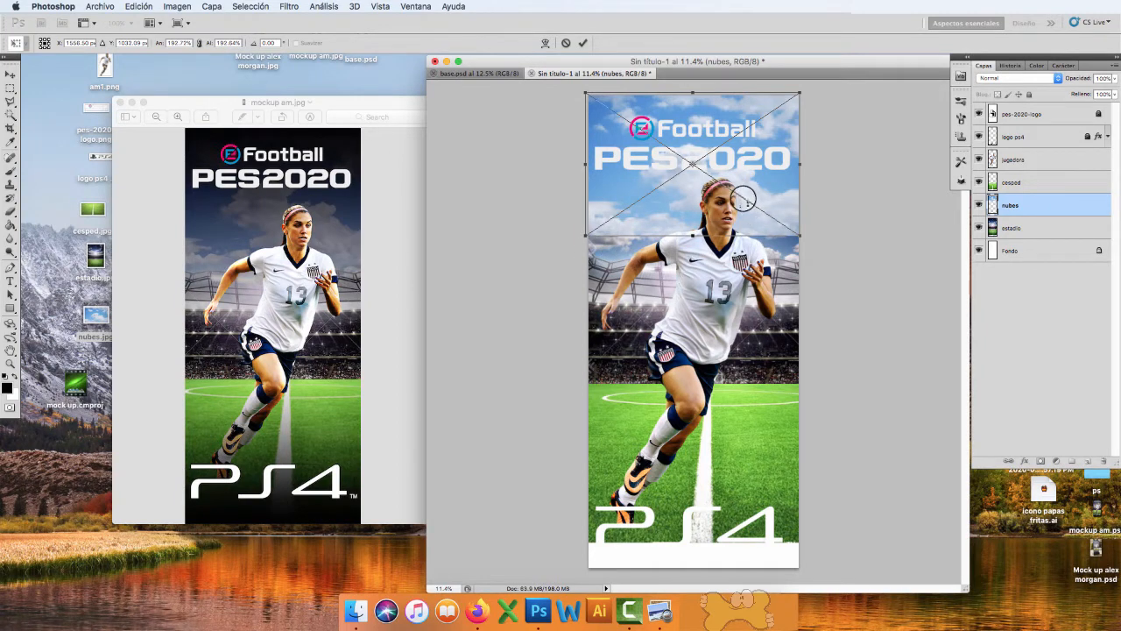
{"action": "left_click_drag", "start_coordinate": [755, 197], "coordinate": [756, 219]}
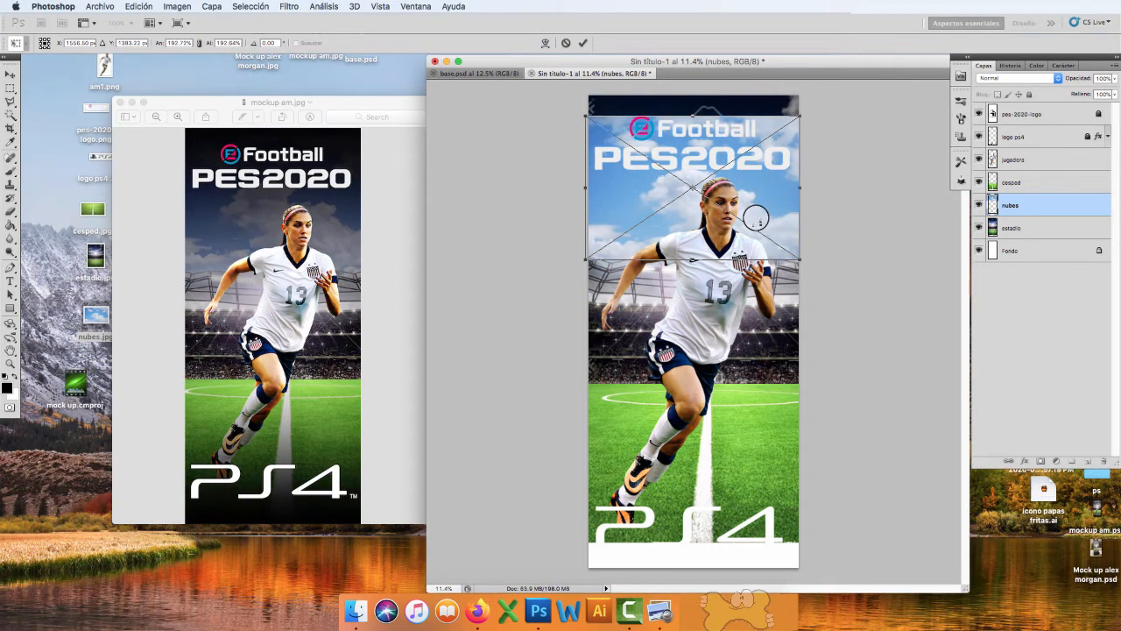
{"action": "left_click_drag", "start_coordinate": [693, 115], "coordinate": [691, 95]}
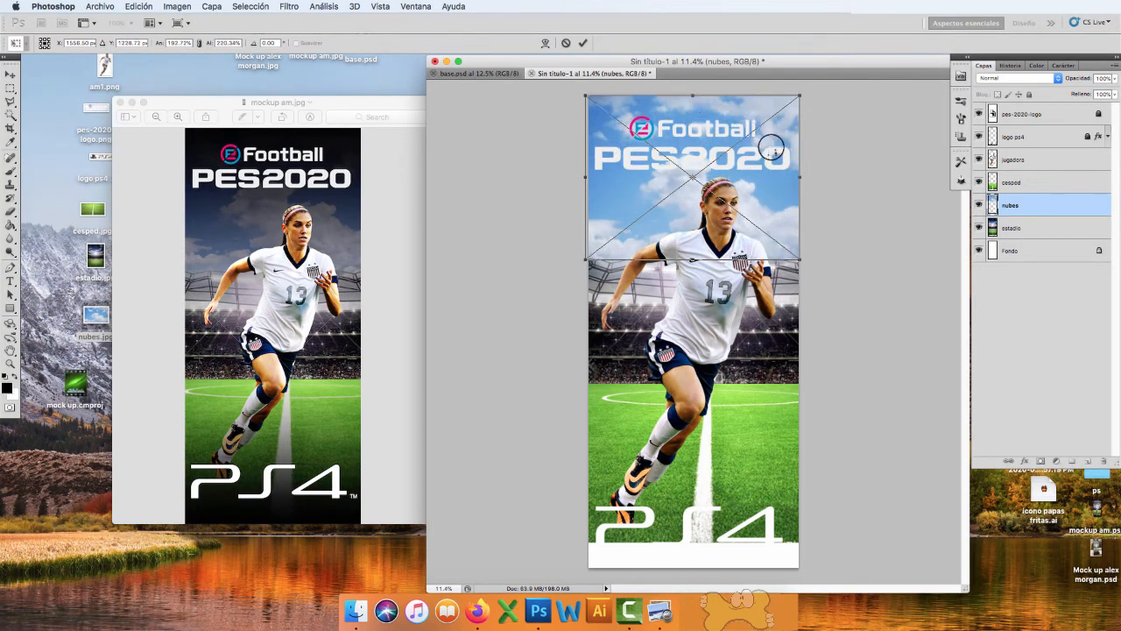
{"action": "key", "text": "Return"}
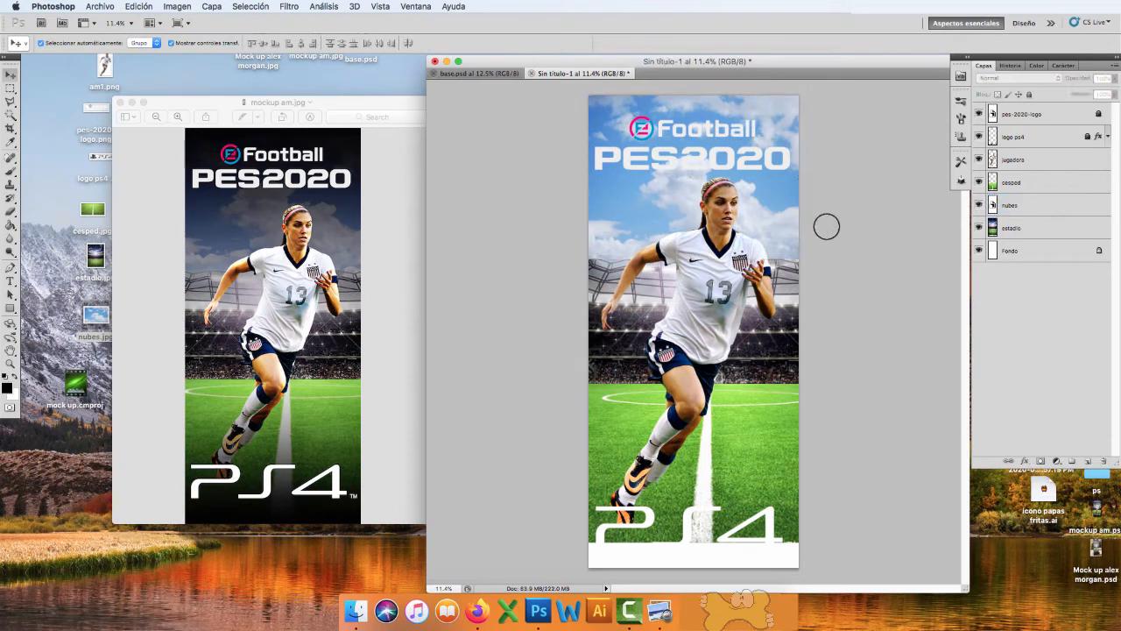
{"action": "left_click", "coordinate": [867, 7]}
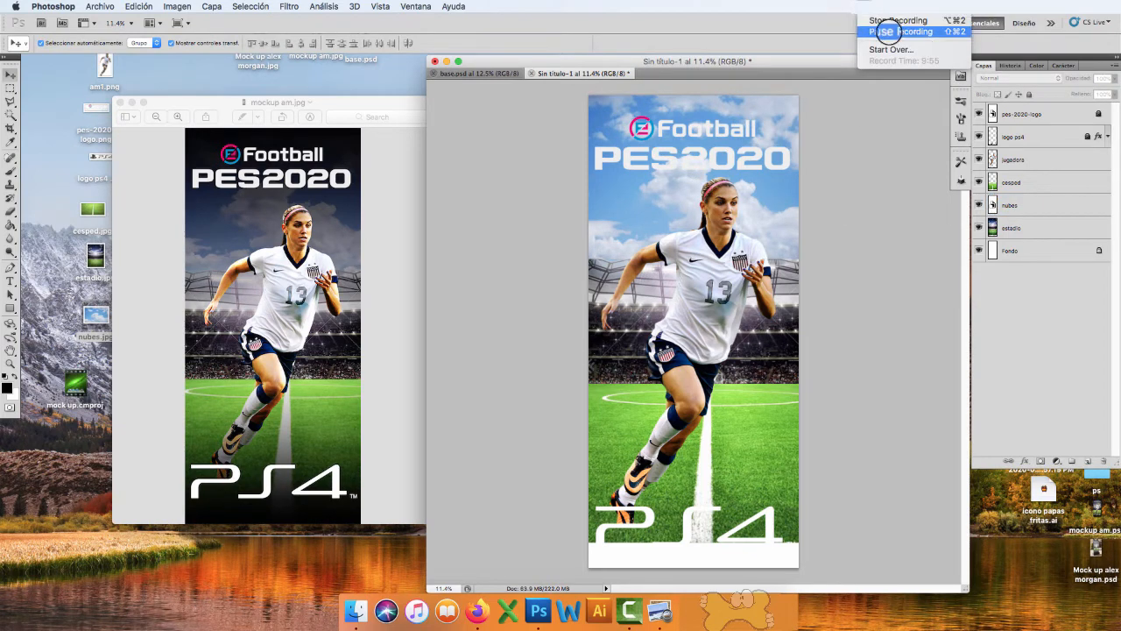
{"action": "left_click", "coordinate": [888, 32]}
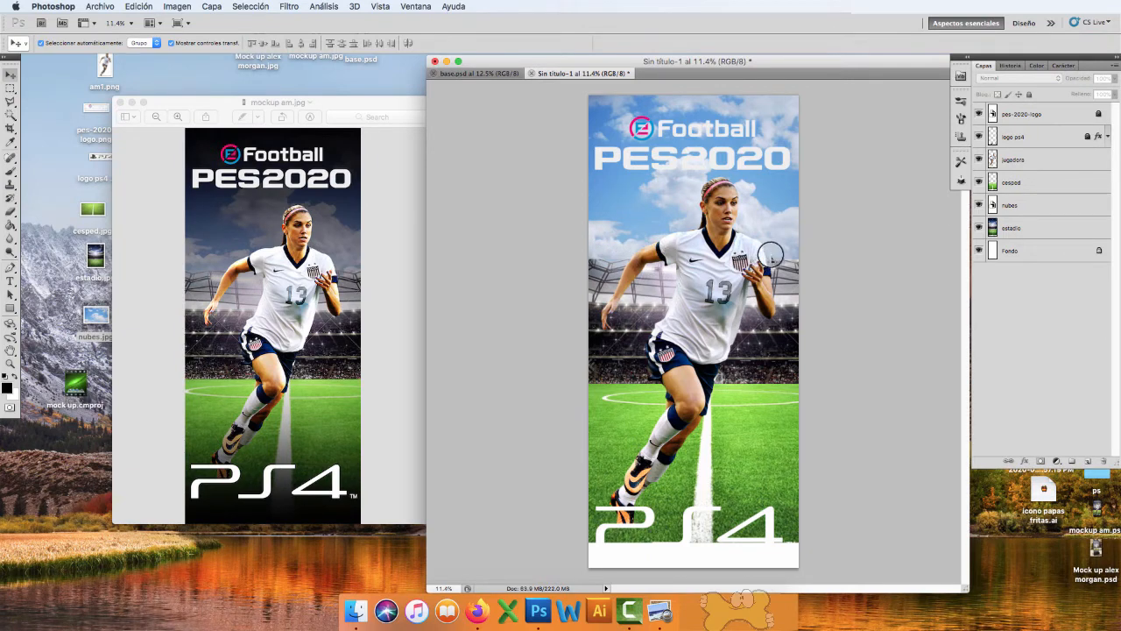
Step: Rasterize the nubes layer for erasing and set the Eraser's opacity to 71%
{"action": "left_click", "coordinate": [791, 198]}
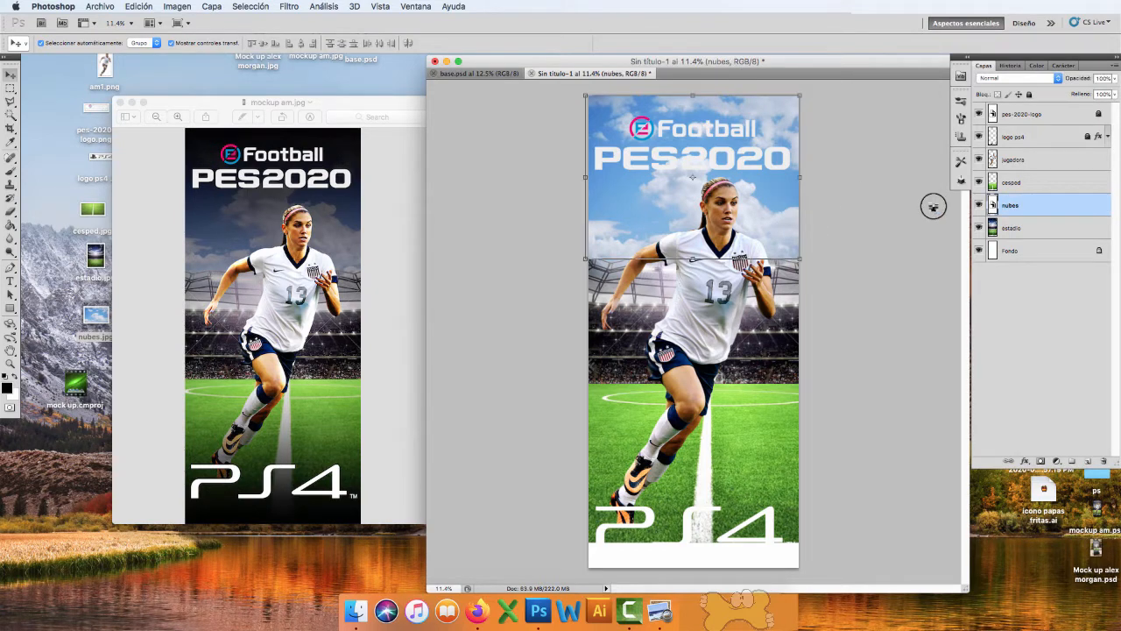
{"action": "key", "text": "e"}
{"action": "left_click", "coordinate": [752, 210]}
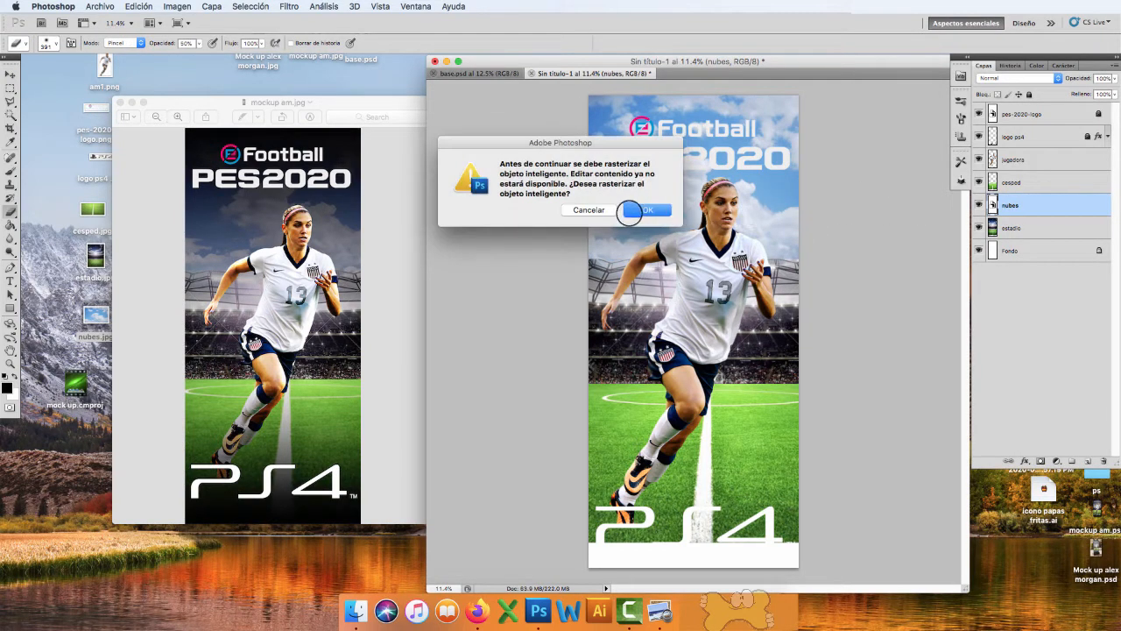
{"action": "left_click", "coordinate": [645, 210]}
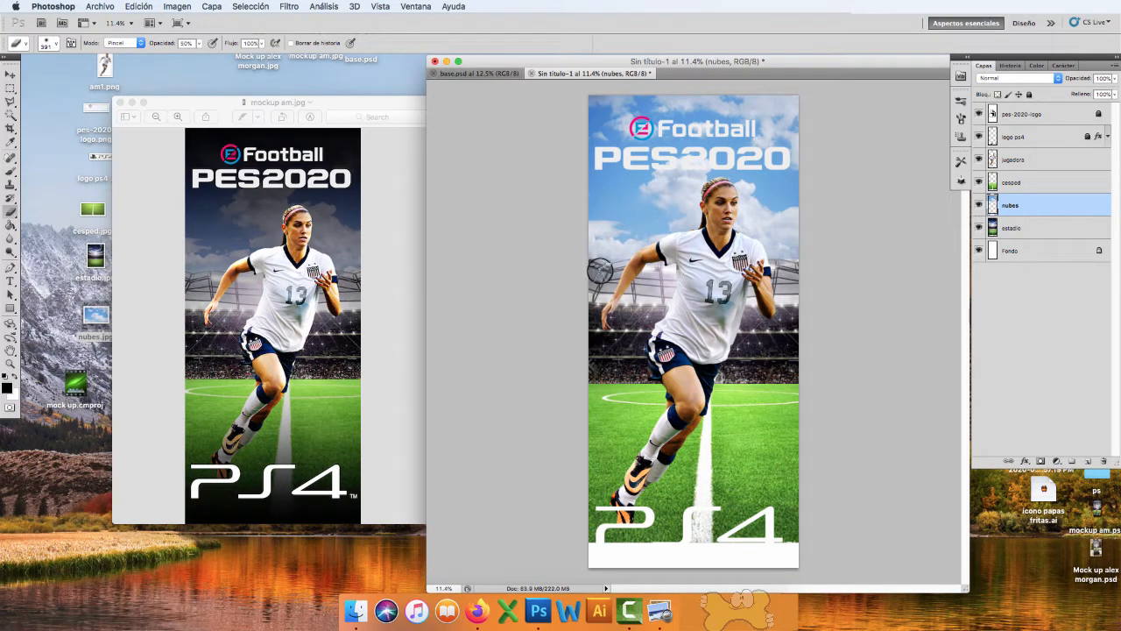
{"action": "left_click", "coordinate": [50, 43]}
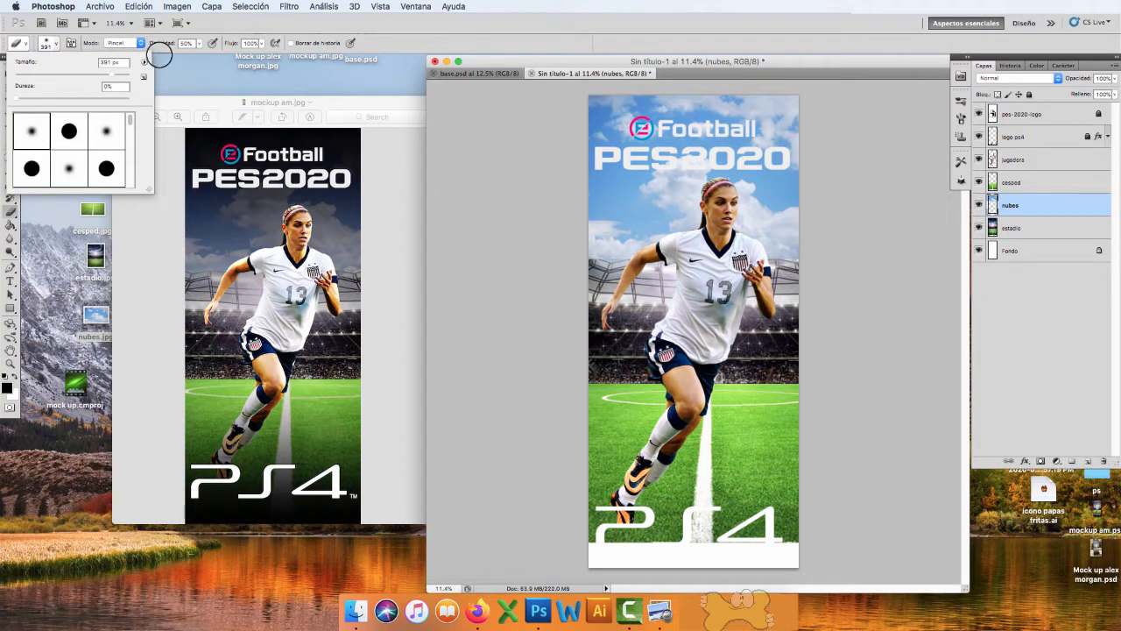
{"action": "left_click", "coordinate": [199, 43]}
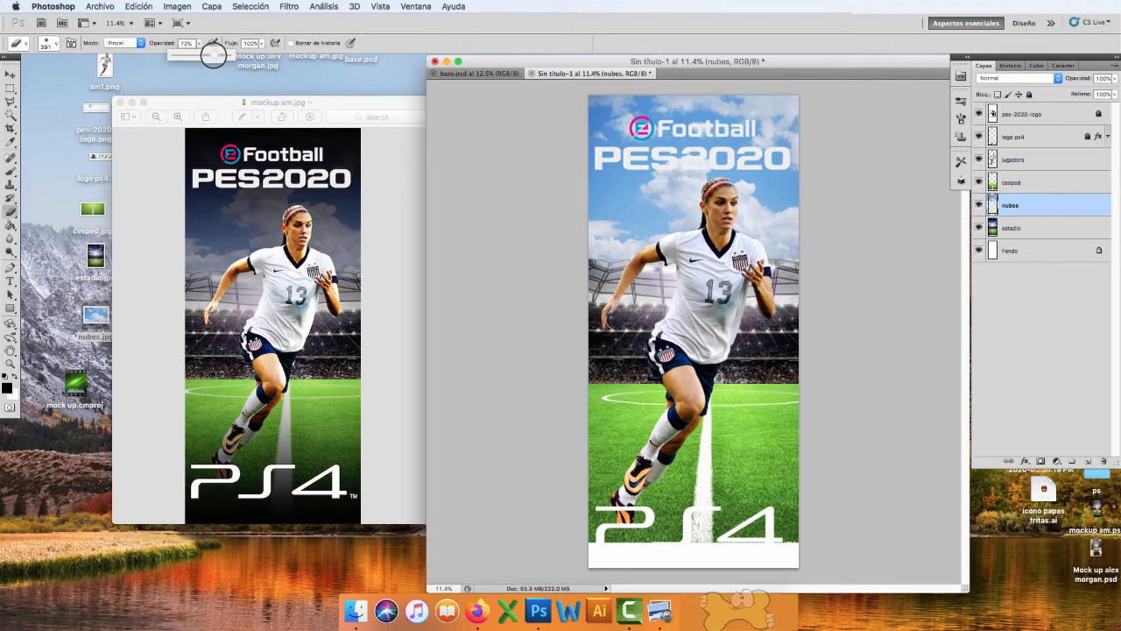
{"action": "left_click", "coordinate": [513, 213]}
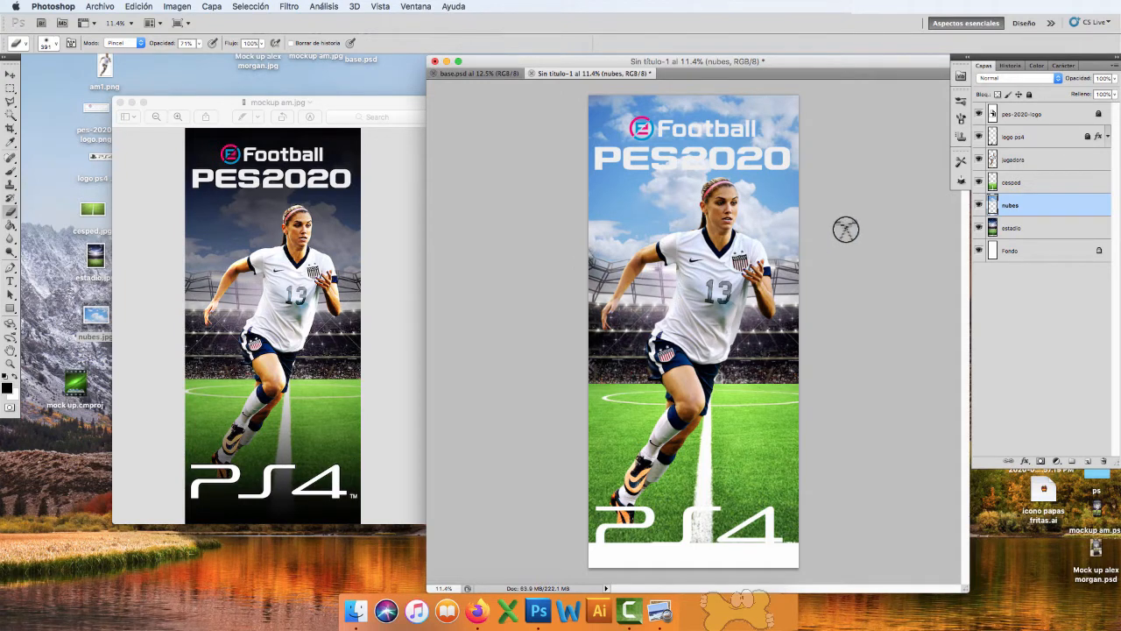
Step: Compare the sky with and without the nubes layer by toggling its visibility, leaving the layer shown and deselected
{"action": "key", "text": "v"}
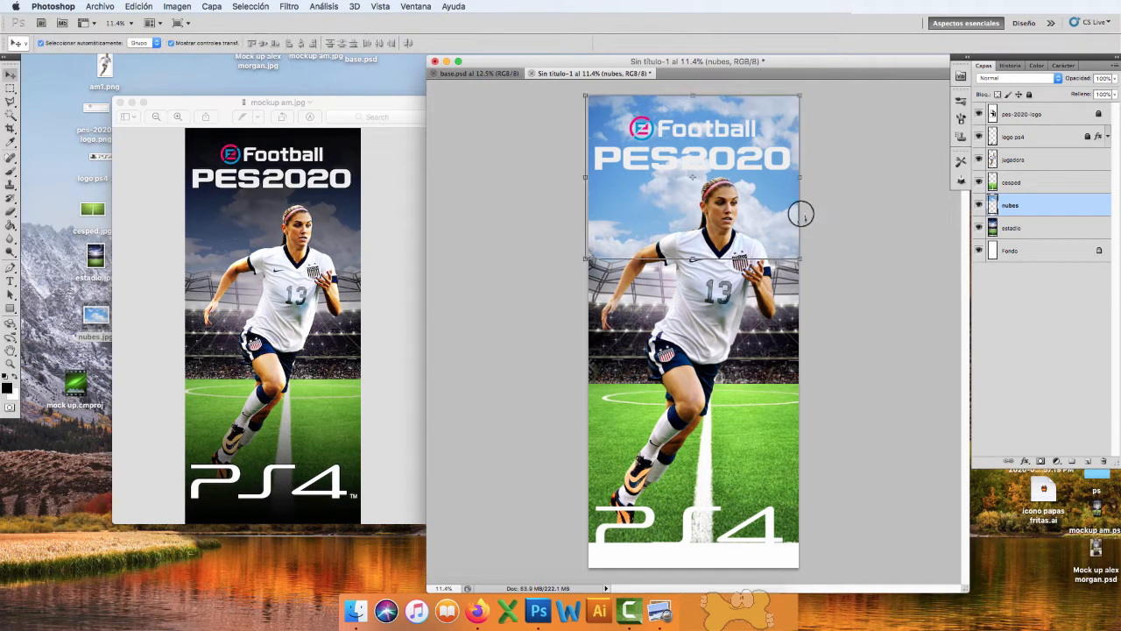
{"action": "left_click", "coordinate": [978, 205]}
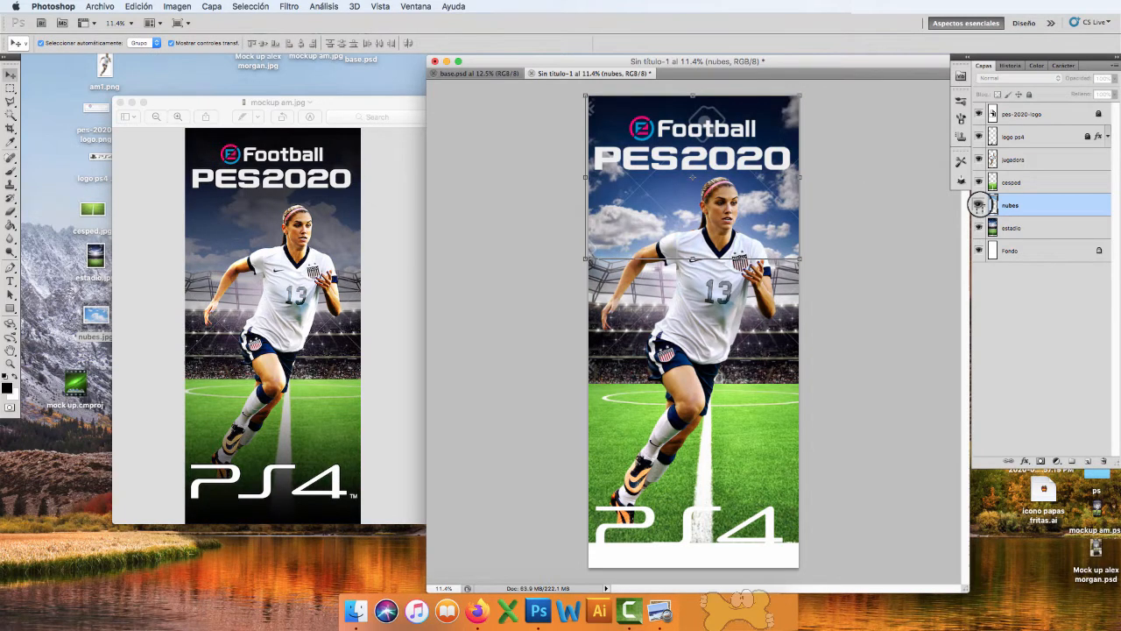
{"action": "left_click", "coordinate": [978, 204]}
{"action": "left_click", "coordinate": [978, 205]}
{"action": "left_click", "coordinate": [978, 205]}
{"action": "left_click", "coordinate": [978, 205]}
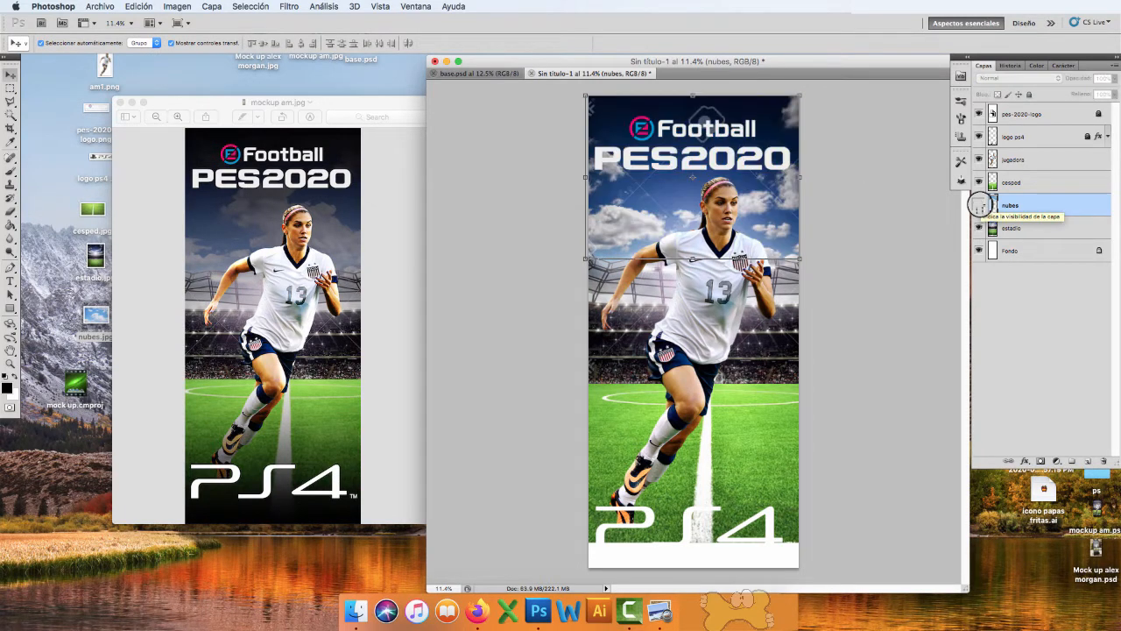
{"action": "left_click", "coordinate": [978, 205]}
{"action": "left_click", "coordinate": [978, 205]}
{"action": "left_click", "coordinate": [979, 205]}
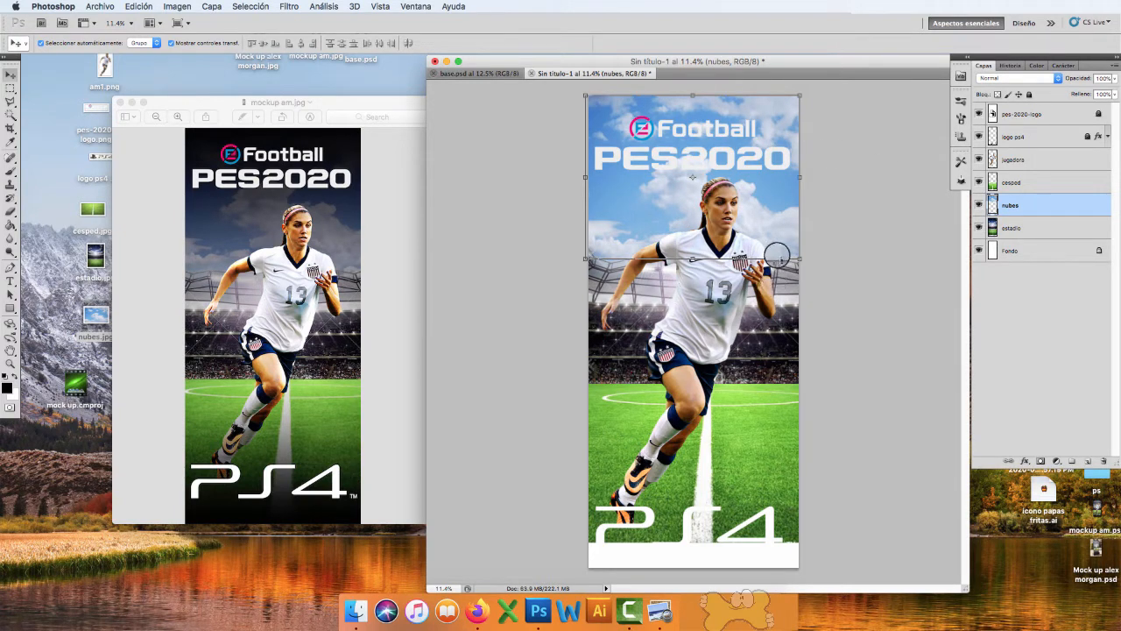
{"action": "left_click", "coordinate": [861, 255]}
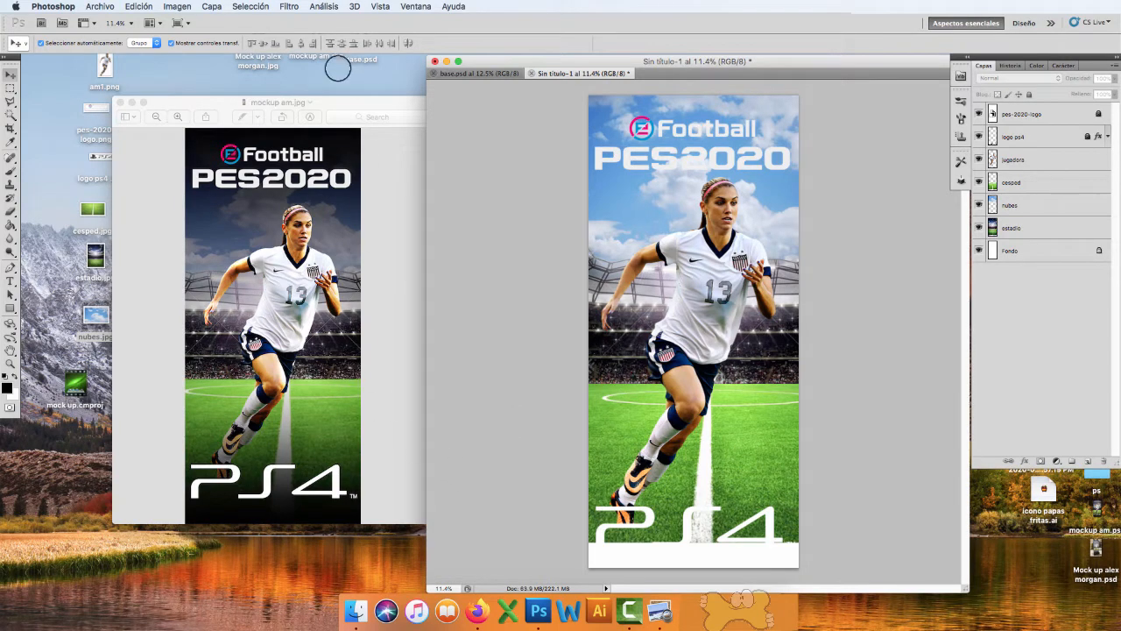
Step: Move the mockup am.jpg window in Preview upward and enlarge it beside the poster, and return to Photoshop
{"action": "left_click_drag", "start_coordinate": [322, 102], "coordinate": [309, 60]}
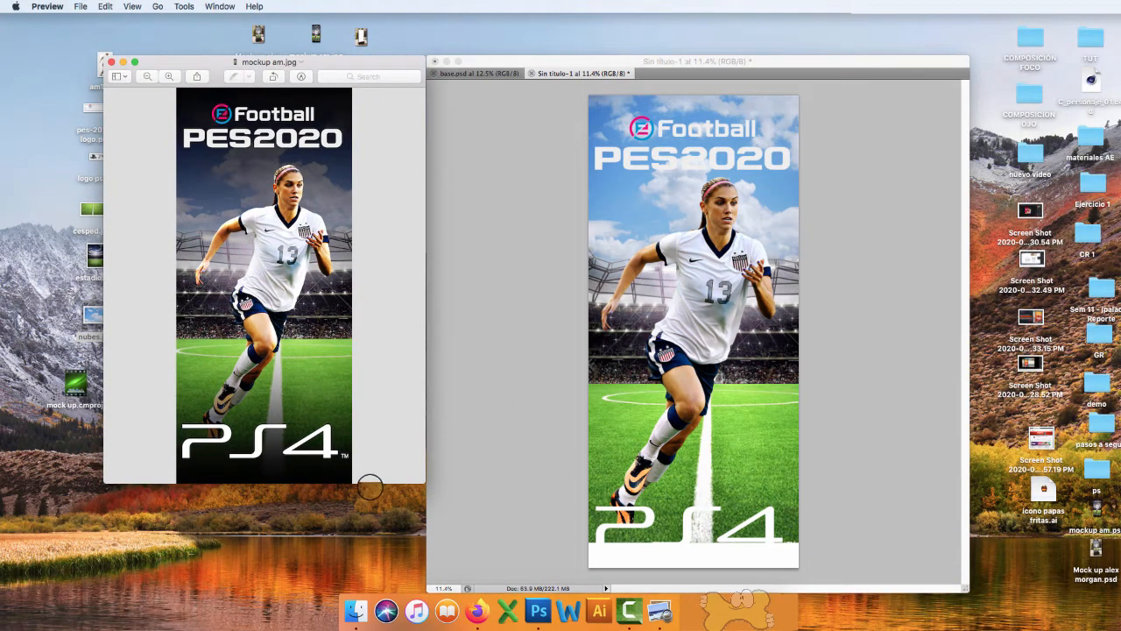
{"action": "left_click_drag", "start_coordinate": [374, 482], "coordinate": [372, 548]}
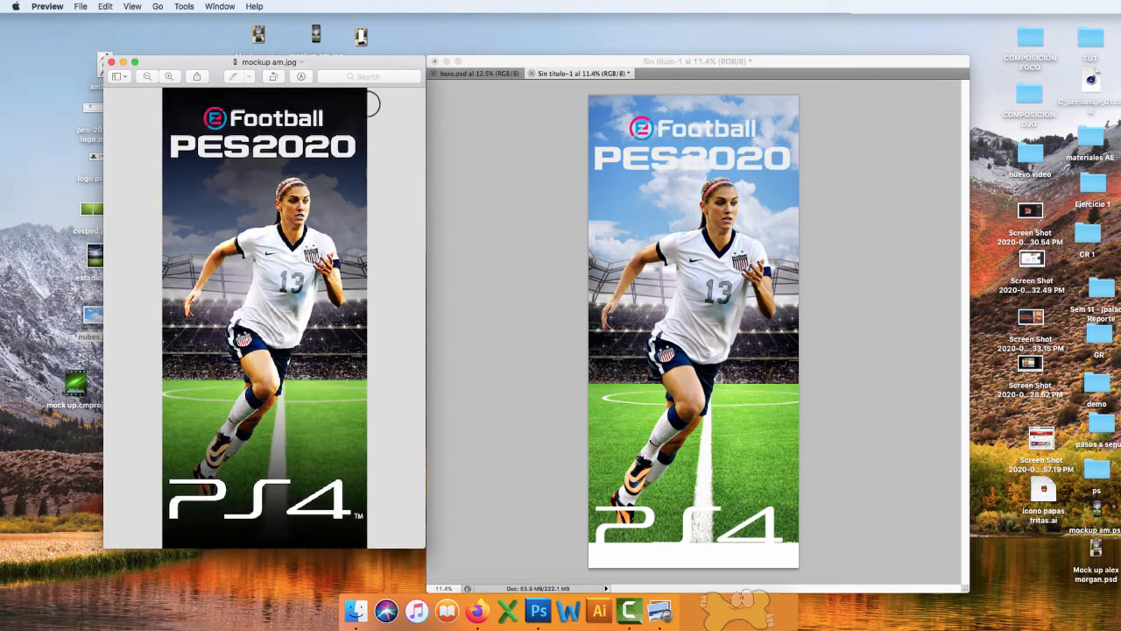
{"action": "left_click", "coordinate": [500, 116]}
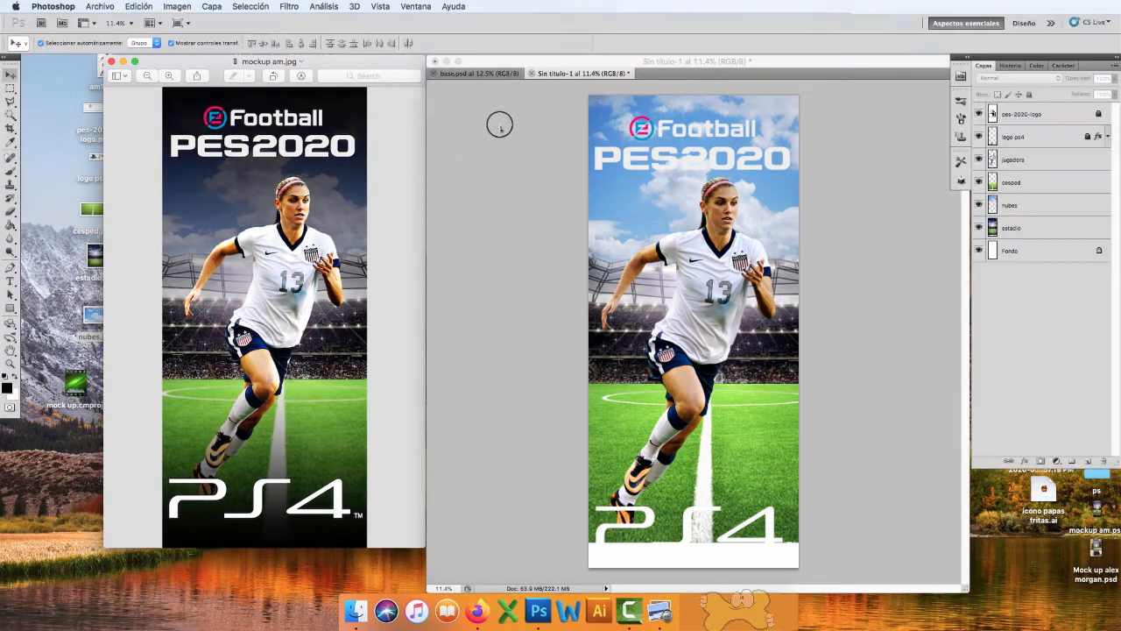
Step: Select the nubes layer and open the Hue/Saturation adjustment for it
{"action": "left_click", "coordinate": [632, 209]}
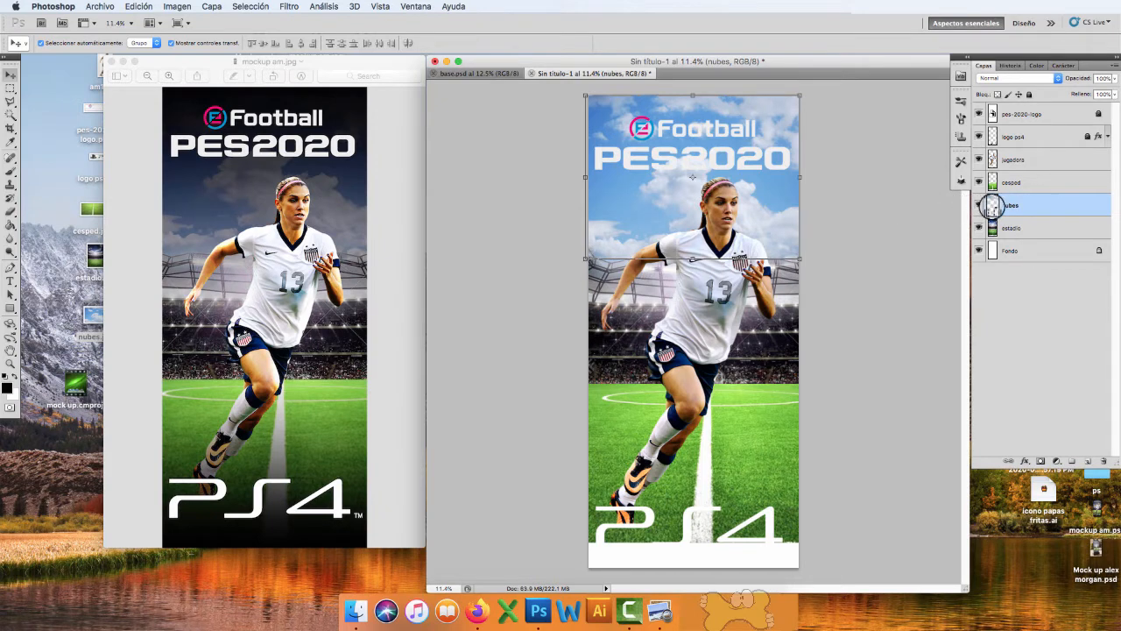
{"action": "left_click", "coordinate": [818, 257]}
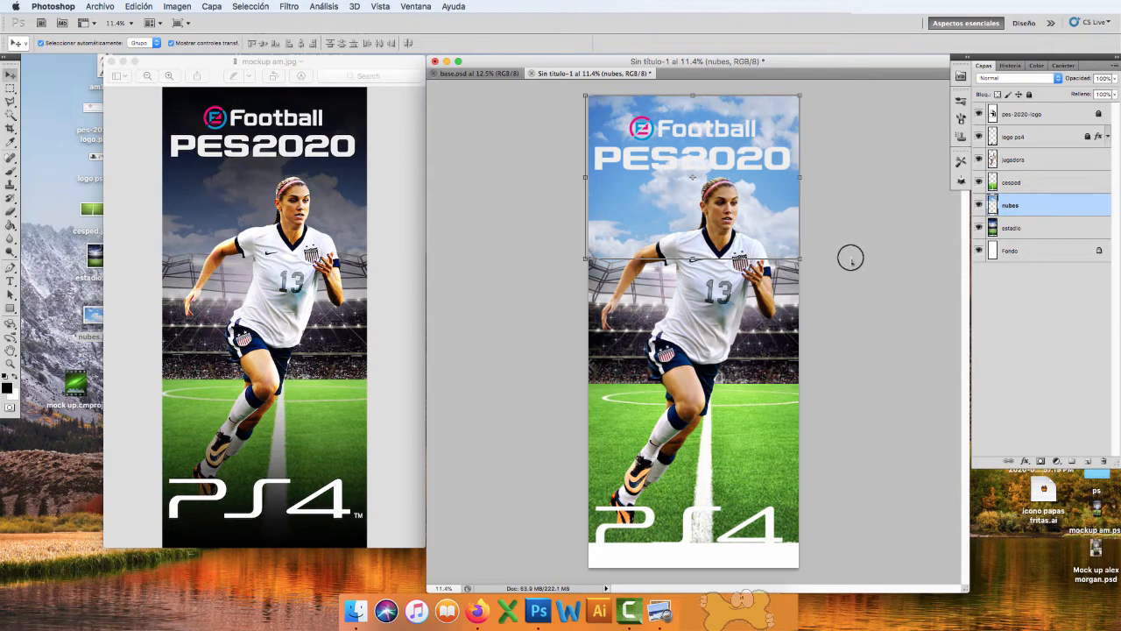
{"action": "key", "text": "super+u"}
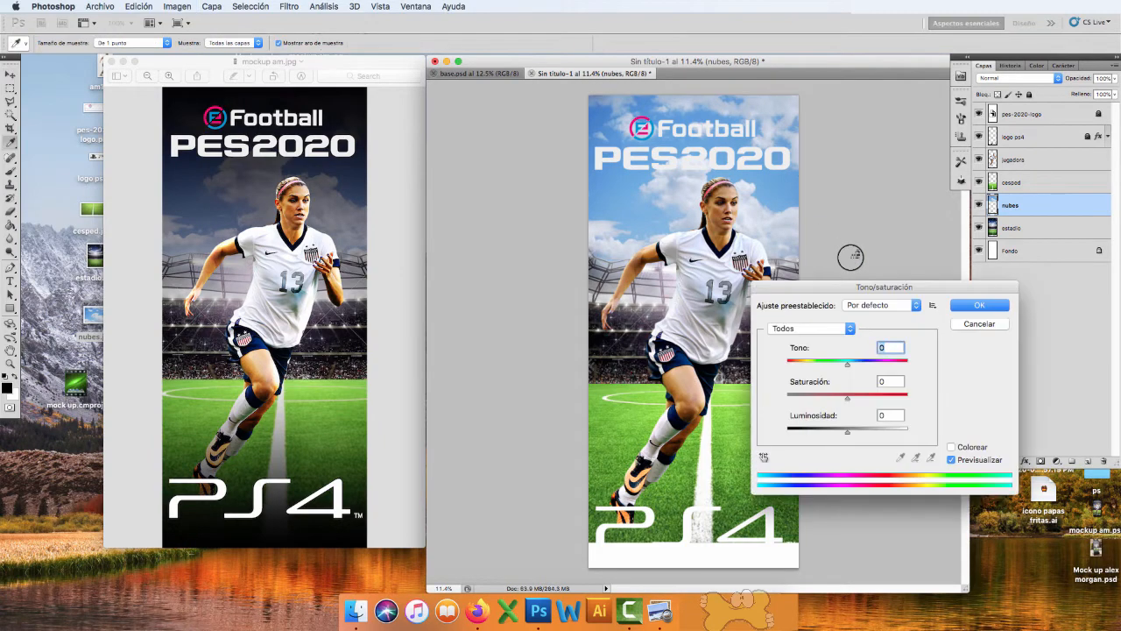
Step: In Hue/Saturation for the nubes layer, set the Blues (Azules) range to saturation -24 and lightness -31
{"action": "left_click_drag", "start_coordinate": [850, 284], "coordinate": [805, 287]}
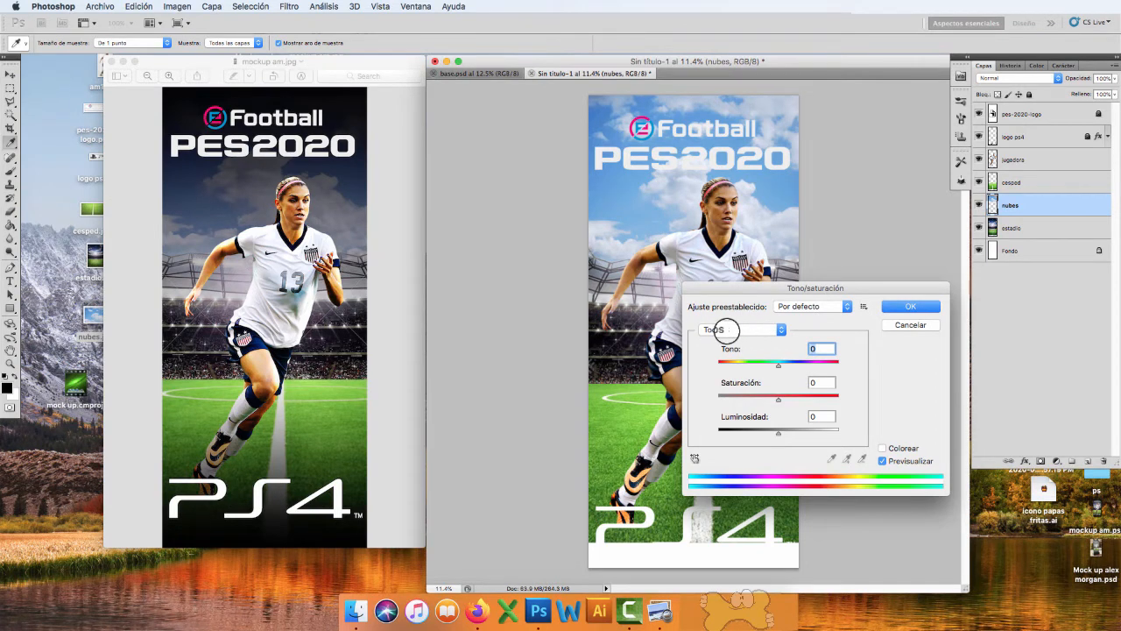
{"action": "left_click_drag", "start_coordinate": [763, 290], "coordinate": [853, 280]}
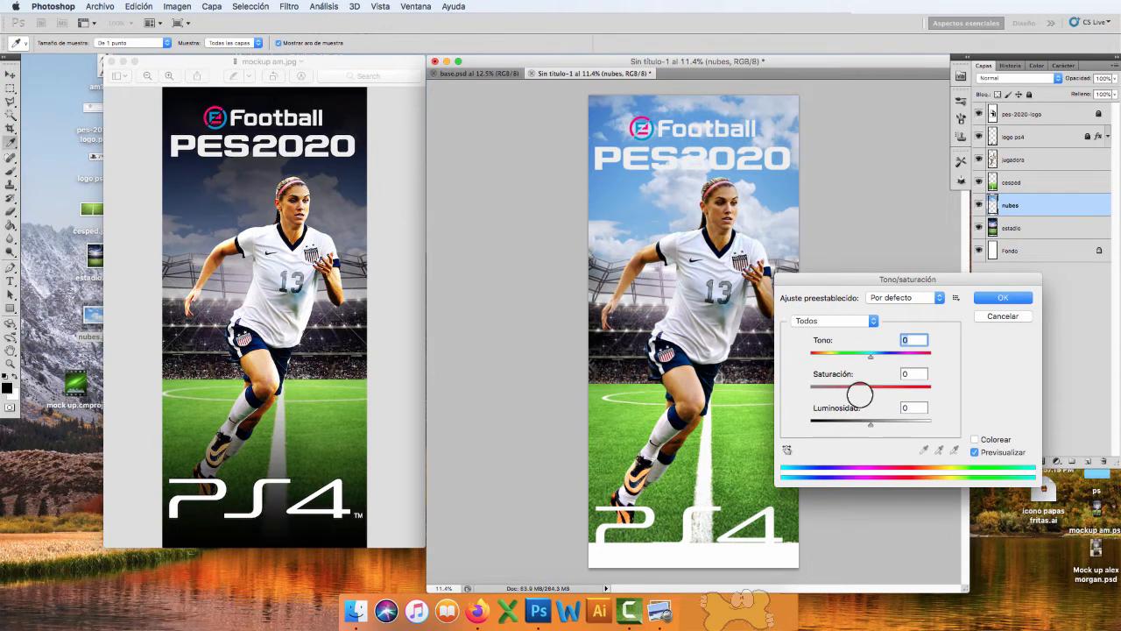
{"action": "left_click", "coordinate": [843, 320]}
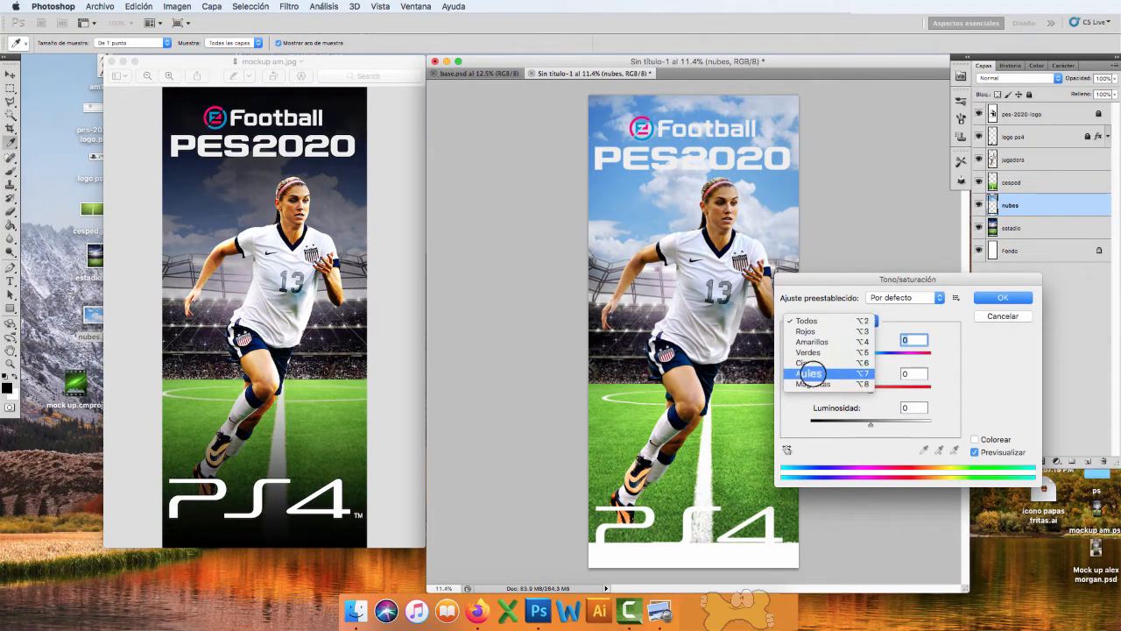
{"action": "left_click", "coordinate": [810, 373]}
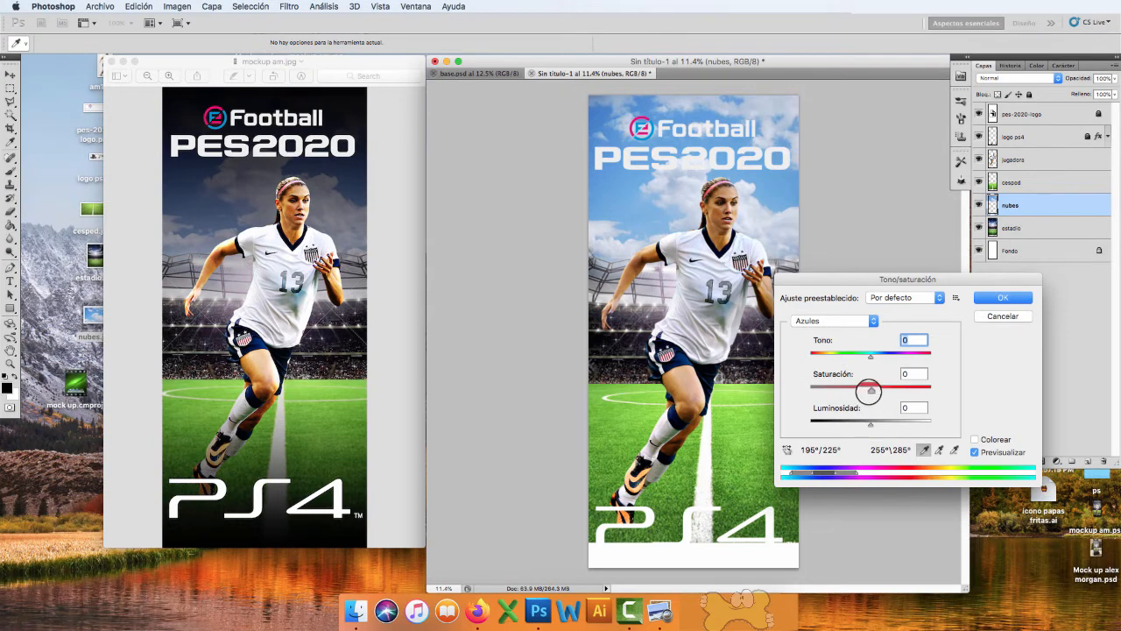
{"action": "mouse_move", "coordinate": [867, 388]}
{"action": "left_mouse_down"}
{"action": "mouse_move", "coordinate": [848, 388]}
{"action": "mouse_move", "coordinate": [895, 390]}
{"action": "mouse_move", "coordinate": [811, 388]}
{"action": "mouse_move", "coordinate": [887, 393]}
{"action": "mouse_move", "coordinate": [869, 393]}
{"action": "left_mouse_up"}
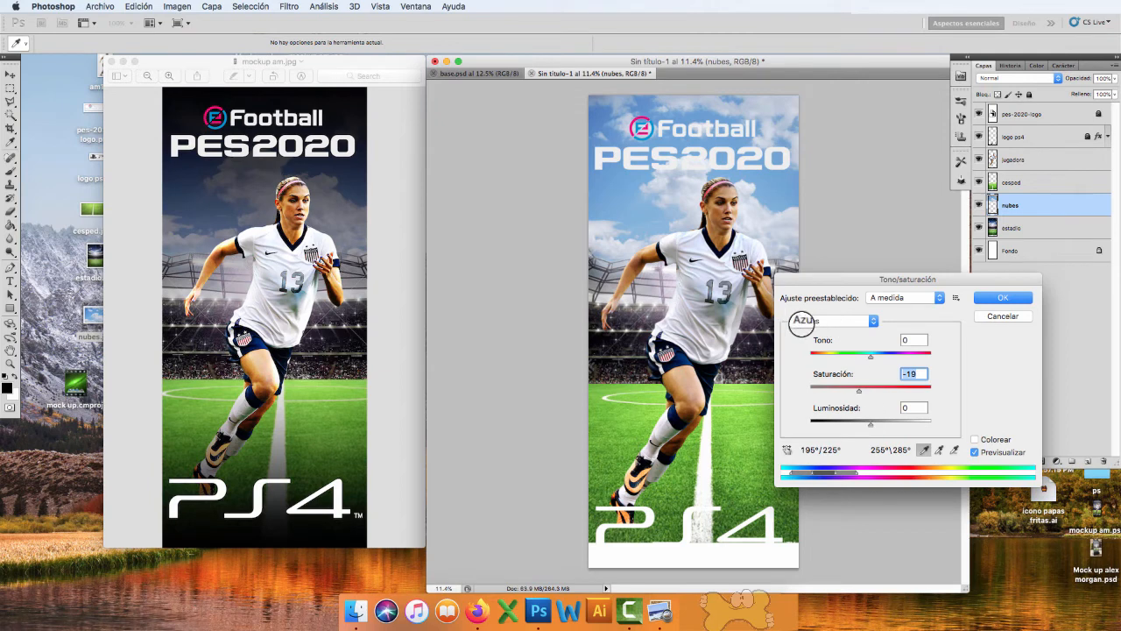
{"action": "left_click_drag", "start_coordinate": [871, 424], "coordinate": [859, 424]}
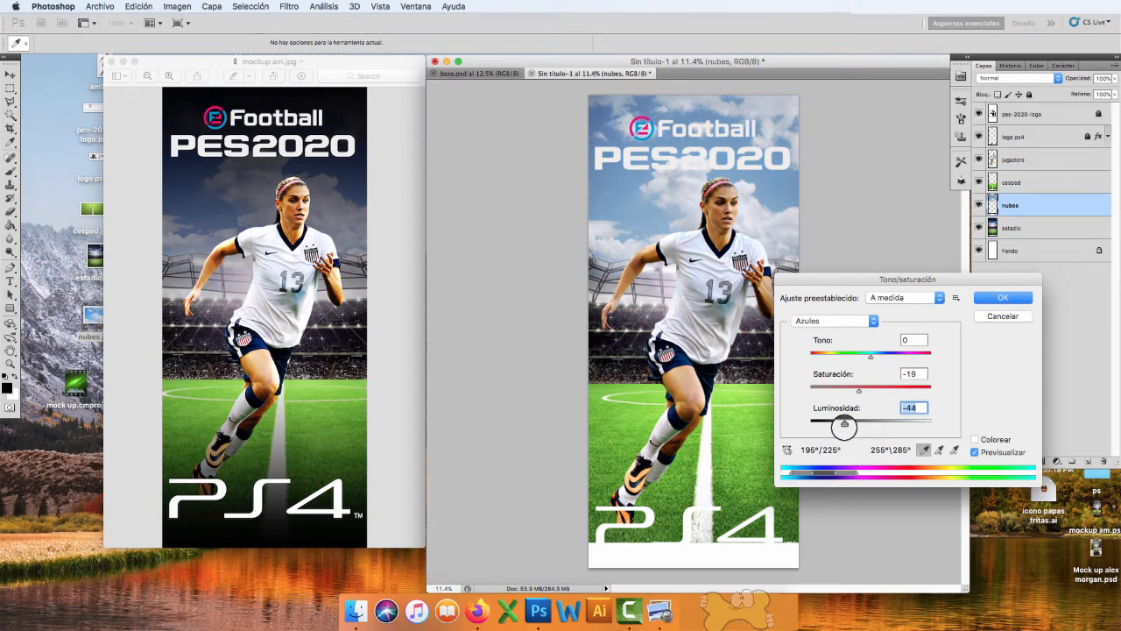
{"action": "mouse_move", "coordinate": [845, 424]}
{"action": "left_mouse_down"}
{"action": "mouse_move", "coordinate": [855, 392]}
{"action": "mouse_move", "coordinate": [855, 424]}
{"action": "left_mouse_up"}
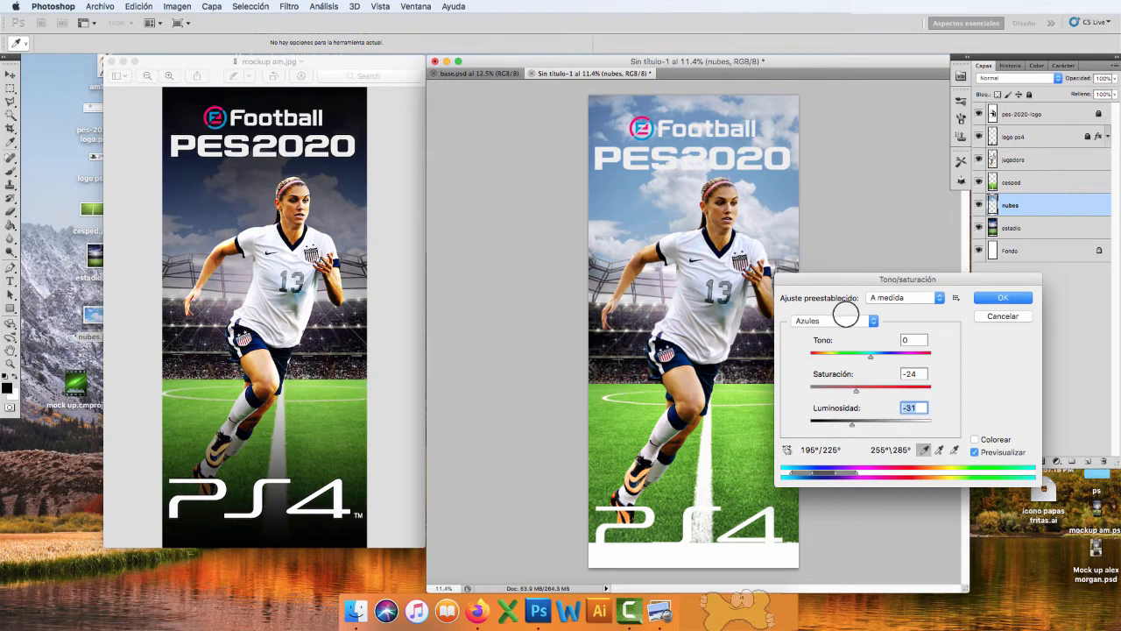
Step: Set the Cyans (Cianes) range to saturation -14 and lightness -26, and apply the adjustment to the clouds
{"action": "left_click", "coordinate": [855, 321]}
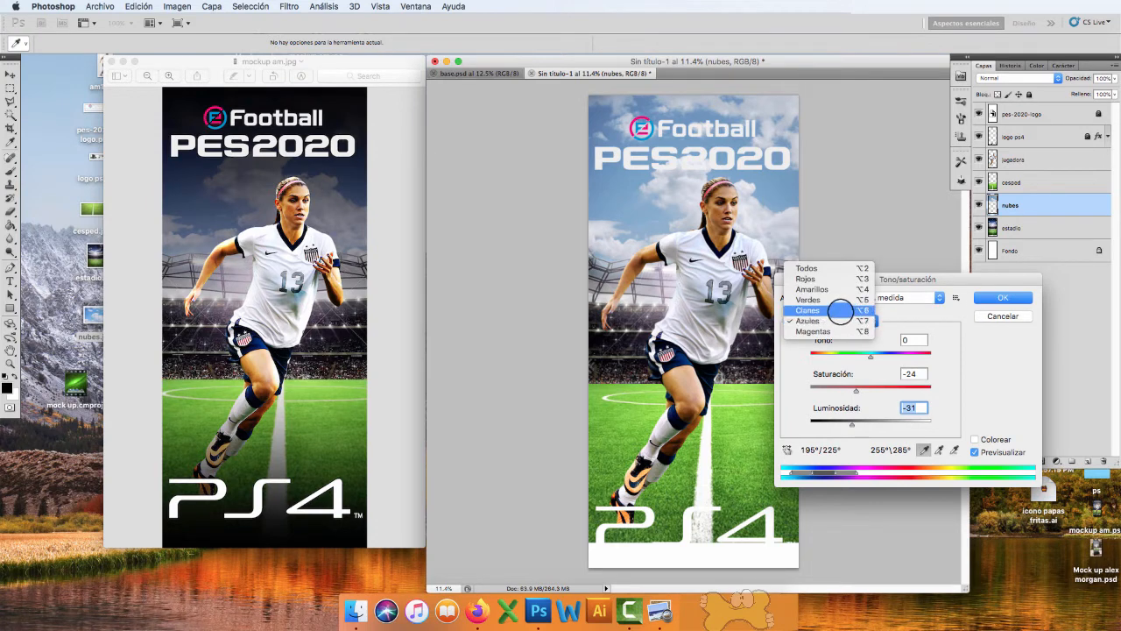
{"action": "left_click", "coordinate": [840, 311]}
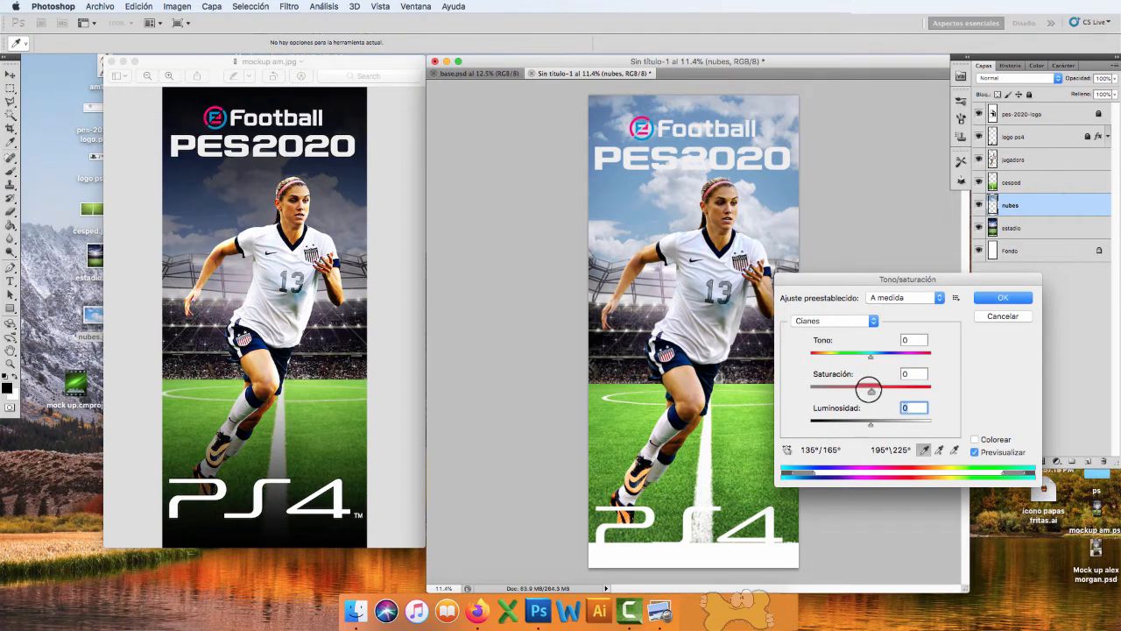
{"action": "left_click_drag", "start_coordinate": [868, 389], "coordinate": [849, 424]}
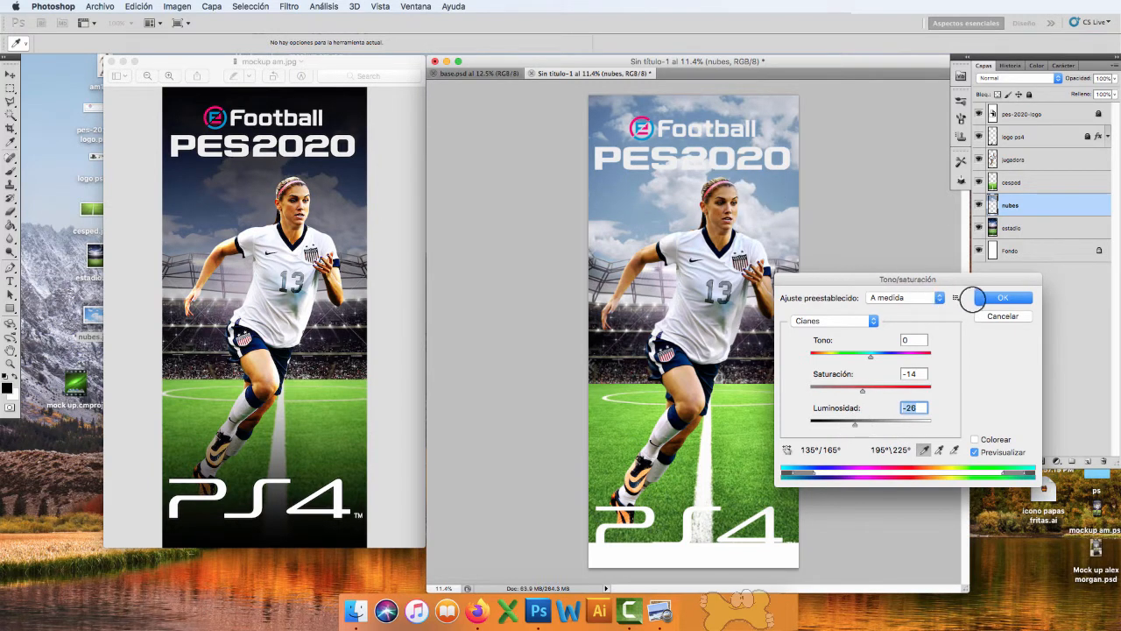
{"action": "left_click", "coordinate": [974, 297]}
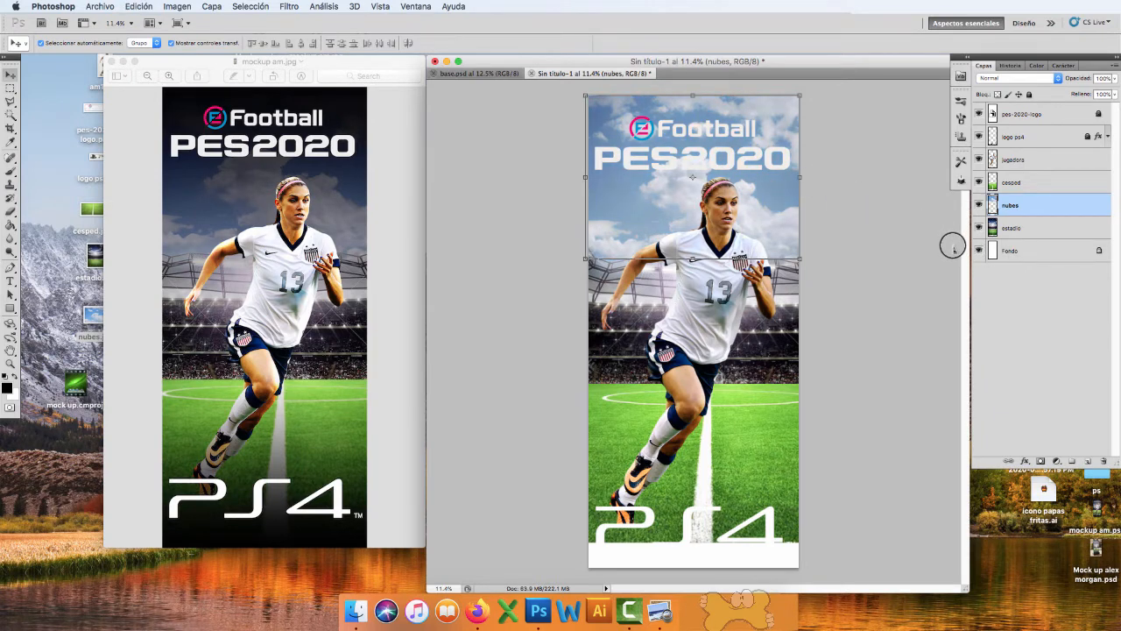
Step: Add a linear black-to-transparent gradient fill layer at 90° directly above the nubes layer
{"action": "left_click", "coordinate": [895, 257]}
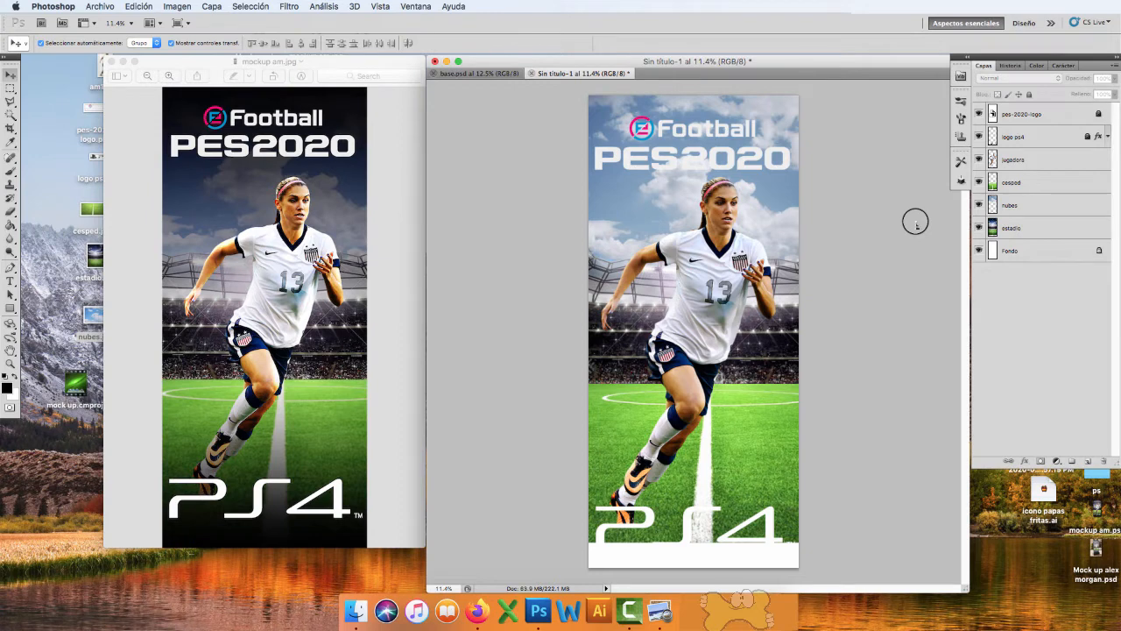
{"action": "left_click", "coordinate": [994, 226]}
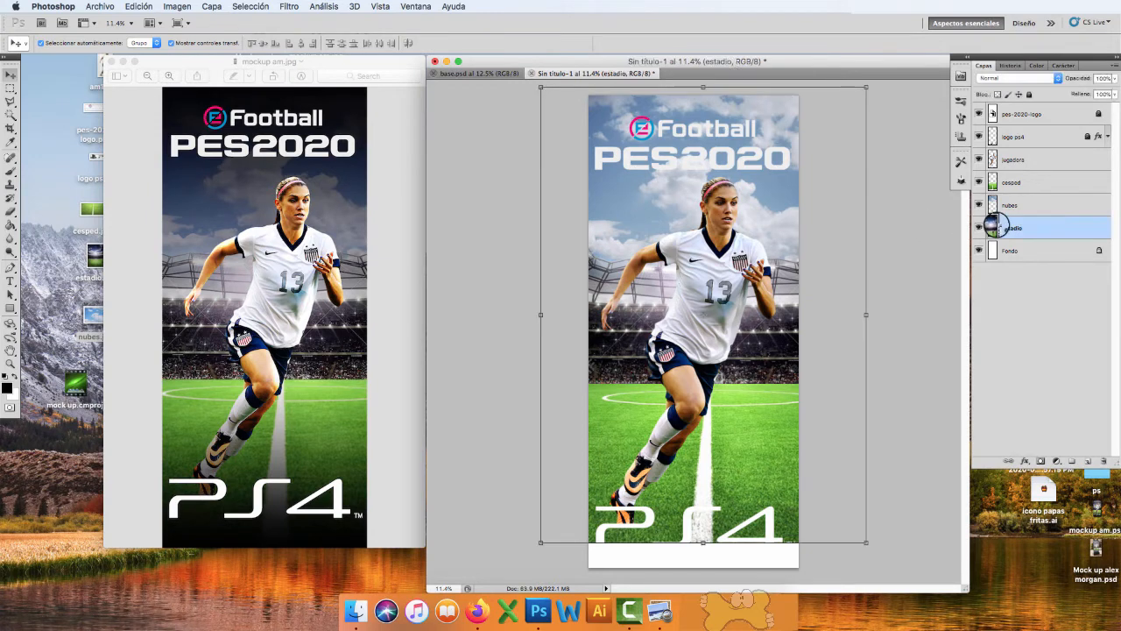
{"action": "left_click", "coordinate": [996, 204]}
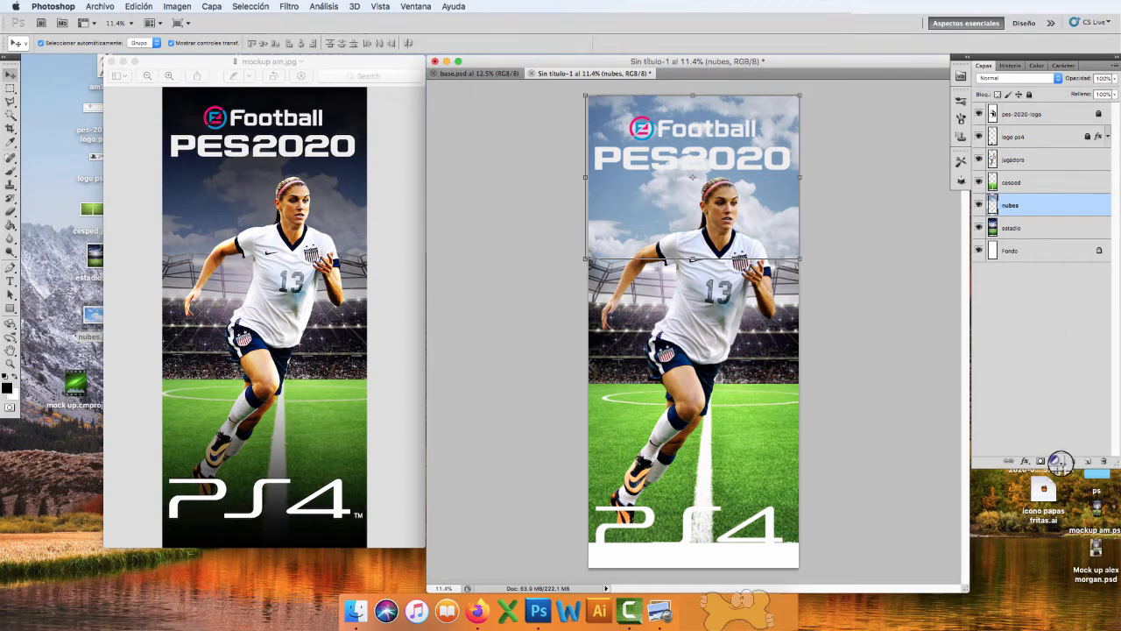
{"action": "left_click", "coordinate": [1058, 459]}
{"action": "left_click", "coordinate": [1051, 456]}
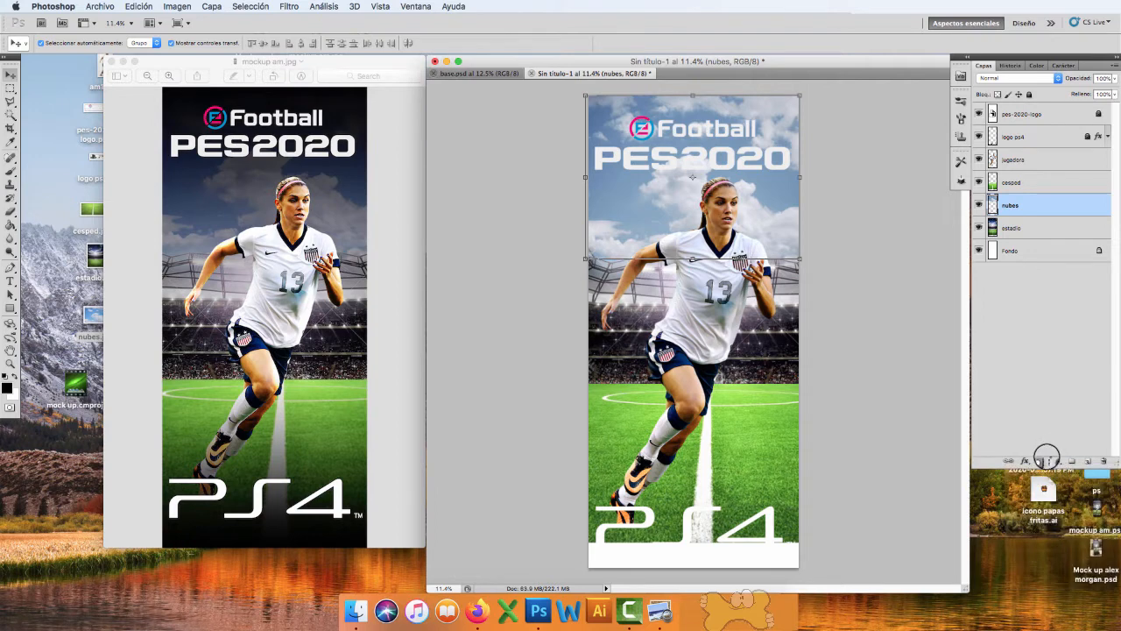
{"action": "left_click", "coordinate": [1055, 460]}
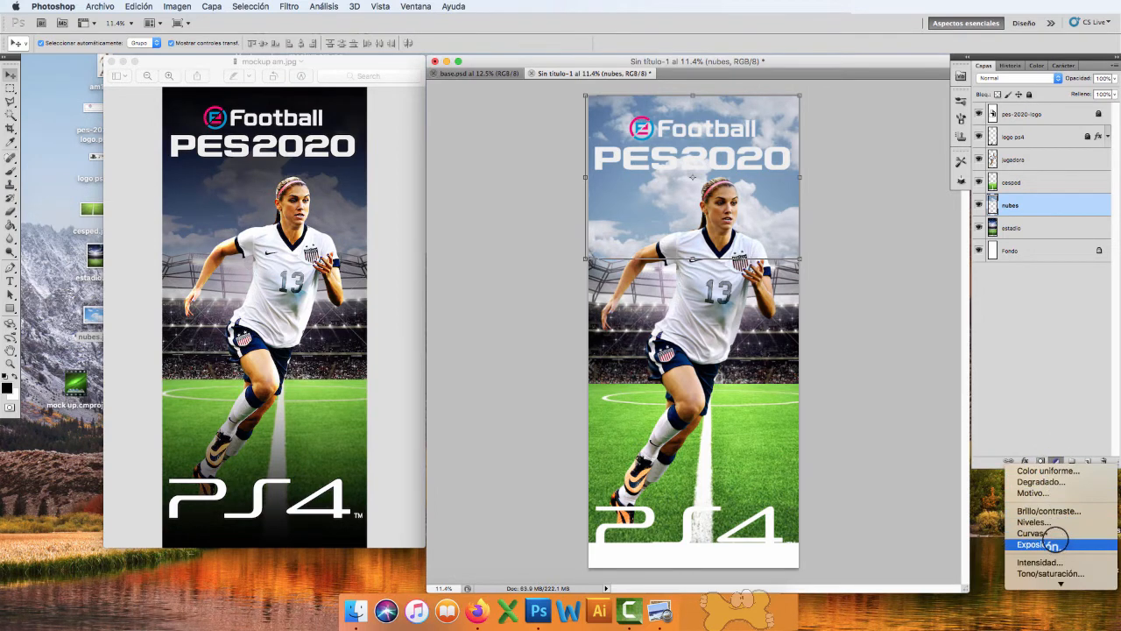
{"action": "left_click", "coordinate": [1035, 482]}
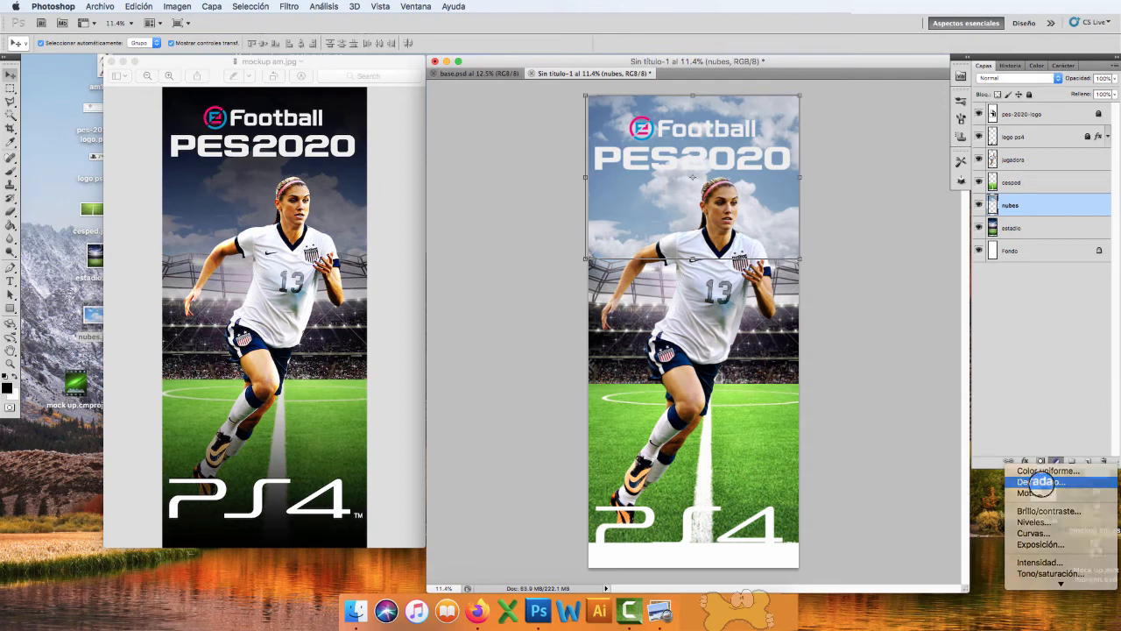
{"action": "left_click_drag", "start_coordinate": [858, 213], "coordinate": [979, 212]}
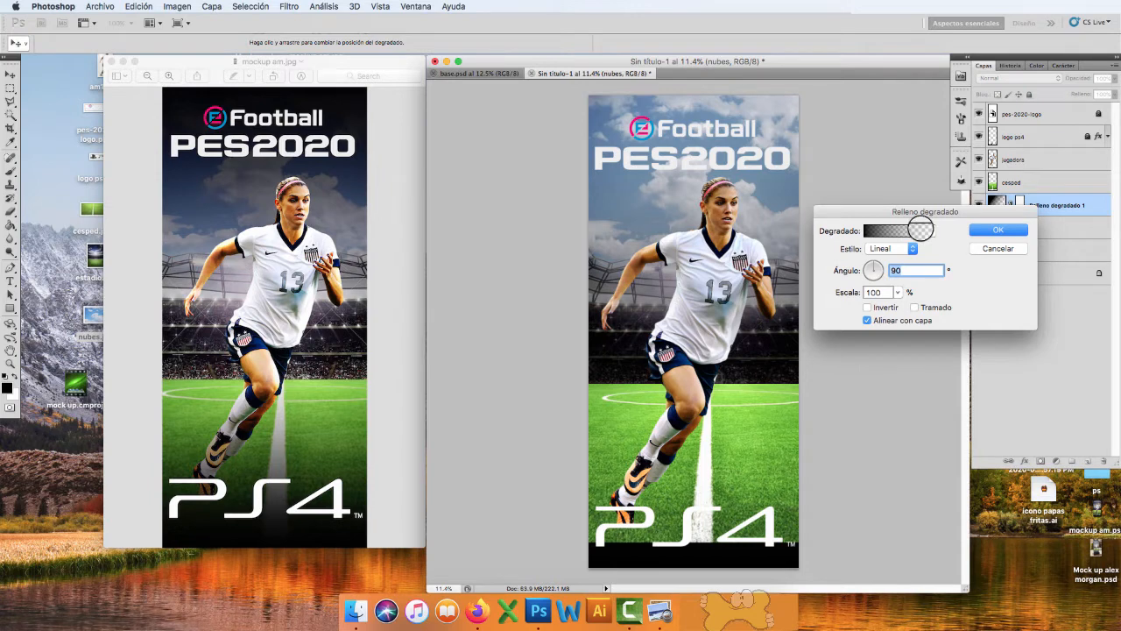
{"action": "left_click_drag", "start_coordinate": [921, 211], "coordinate": [926, 199]}
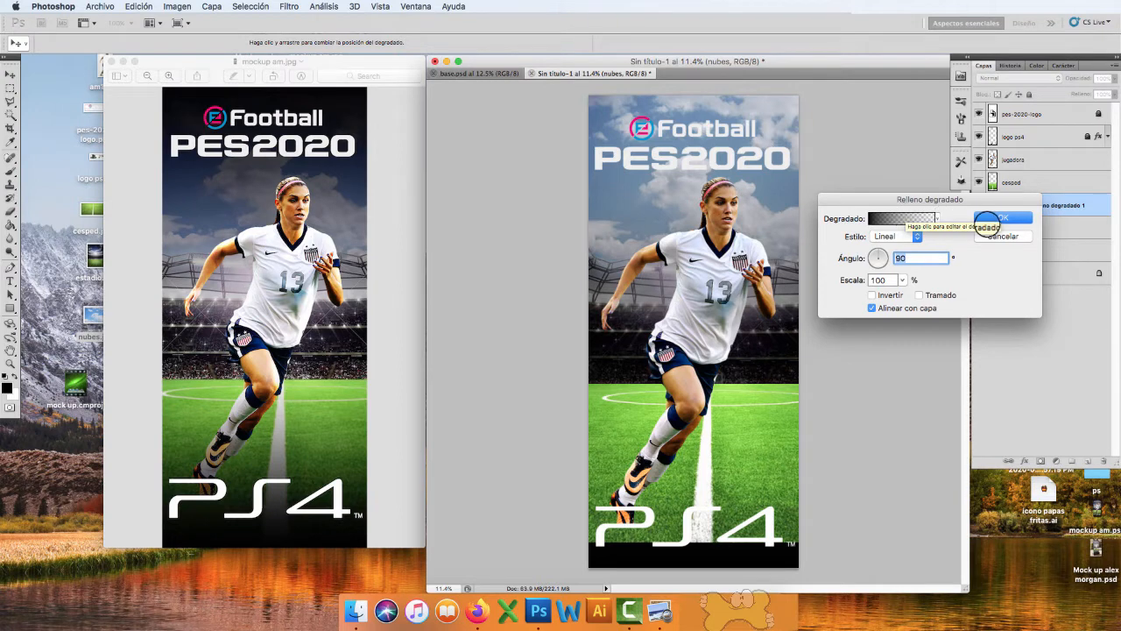
{"action": "left_click", "coordinate": [993, 217]}
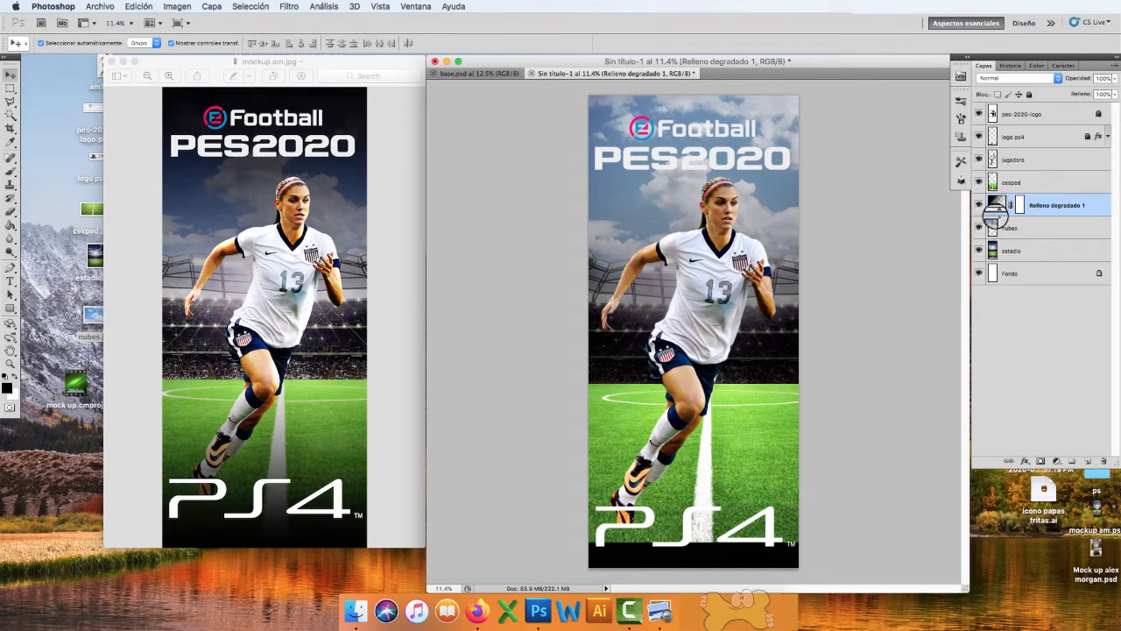
Step: Undo and redo the new gradient fill repeatedly to compare the poster with and without it
{"action": "key", "text": "super+z"}
{"action": "key", "text": "super+z"}
{"action": "key", "text": "super+z"}
{"action": "key", "text": "super+z"}
{"action": "key", "text": "super+z"}
{"action": "key", "text": "super+z"}
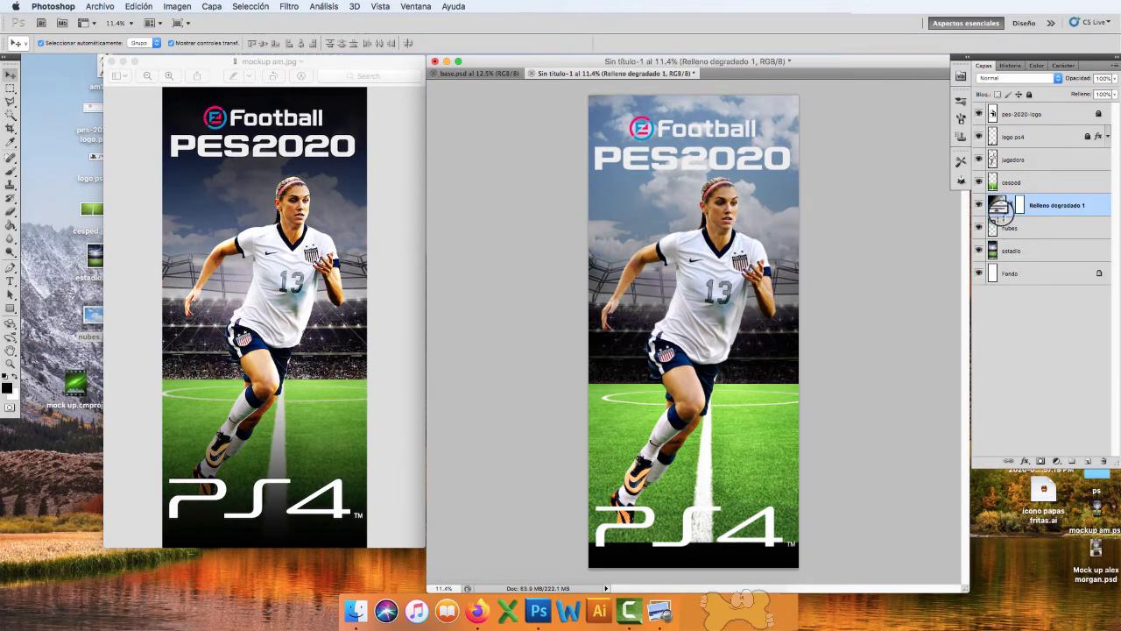
Step: Place the cesped layer below the gradient fill, and set the gradient's transparent stop and end color stop to 50% location
{"action": "left_click_drag", "start_coordinate": [998, 185], "coordinate": [1004, 220]}
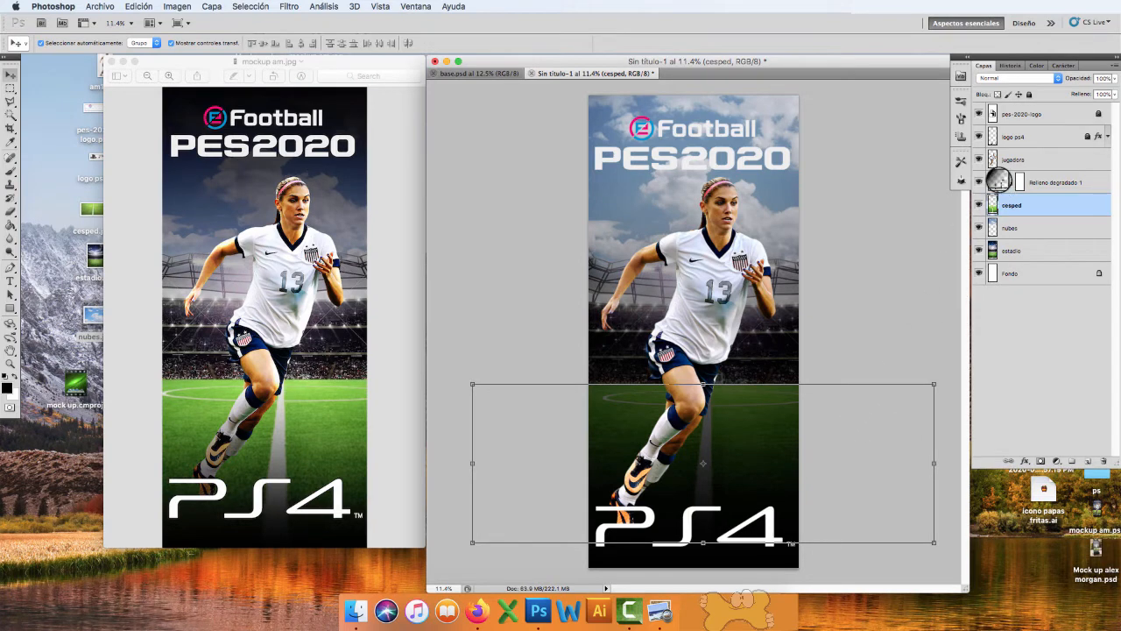
{"action": "double_click", "coordinate": [998, 181]}
{"action": "left_click_drag", "start_coordinate": [931, 193], "coordinate": [934, 164]}
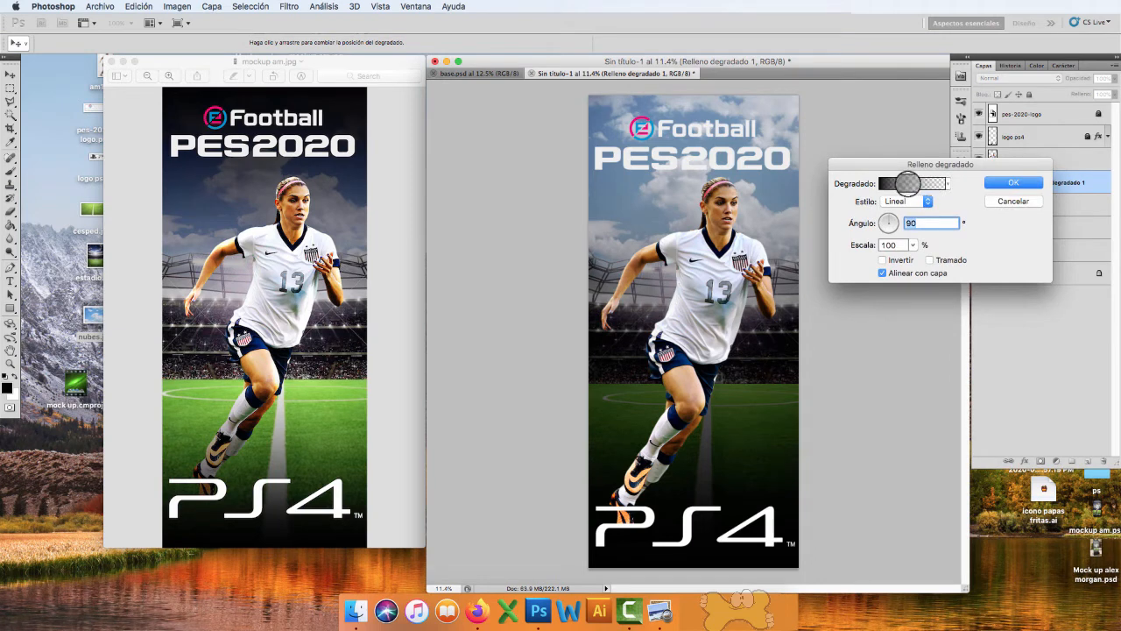
{"action": "left_click", "coordinate": [907, 182]}
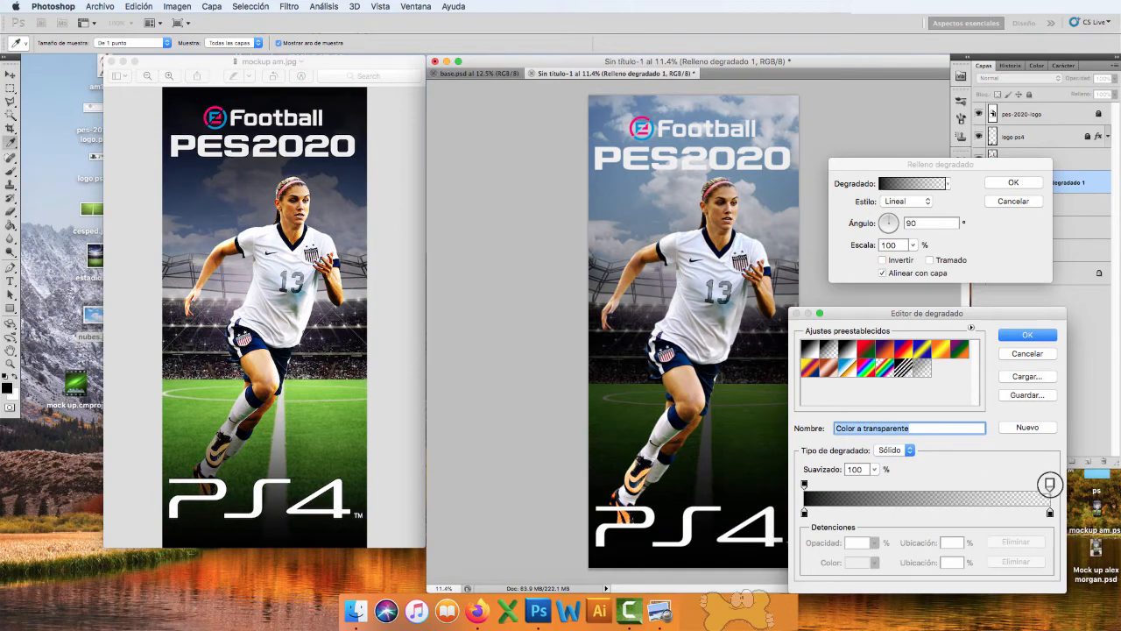
{"action": "left_click_drag", "start_coordinate": [1046, 485], "coordinate": [913, 484]}
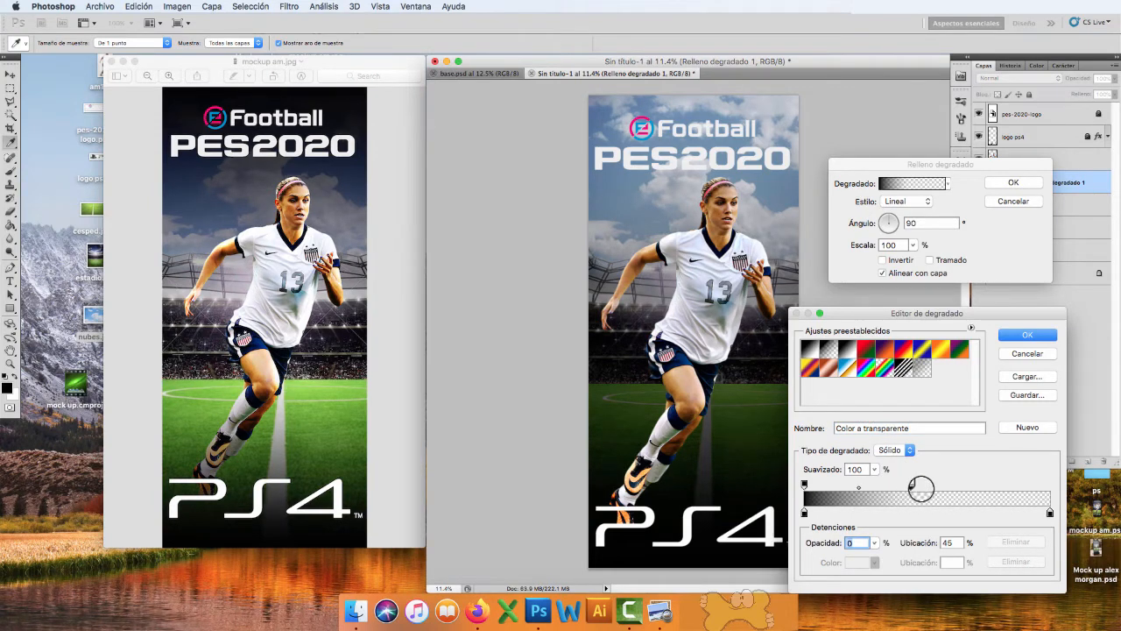
{"action": "left_click_drag", "start_coordinate": [1050, 512], "coordinate": [921, 512]}
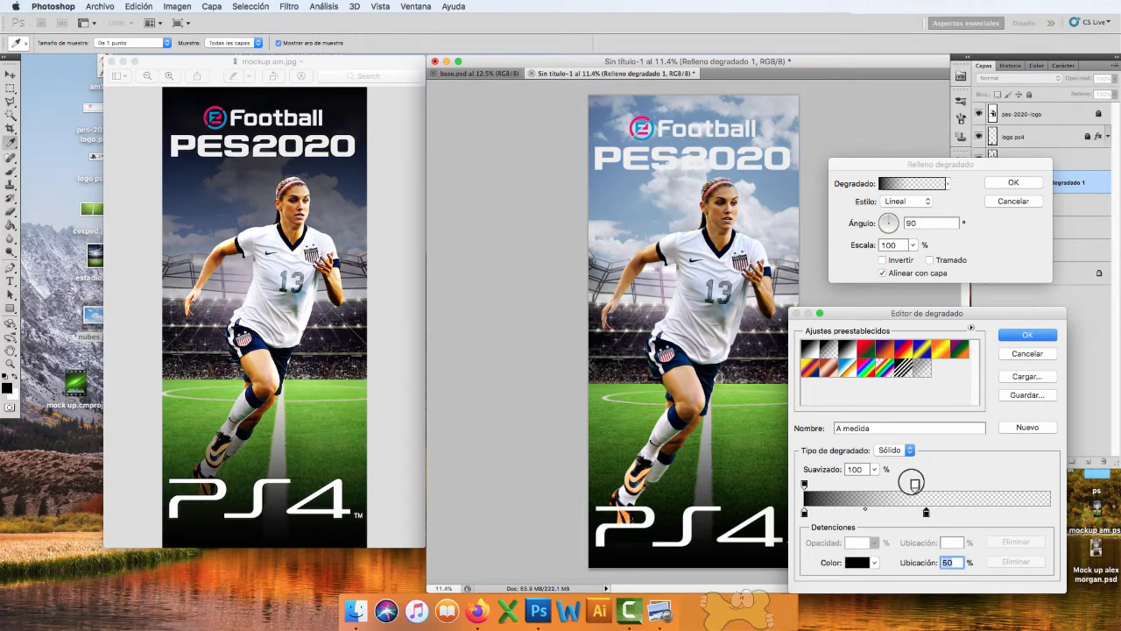
{"action": "left_click_drag", "start_coordinate": [913, 483], "coordinate": [926, 484]}
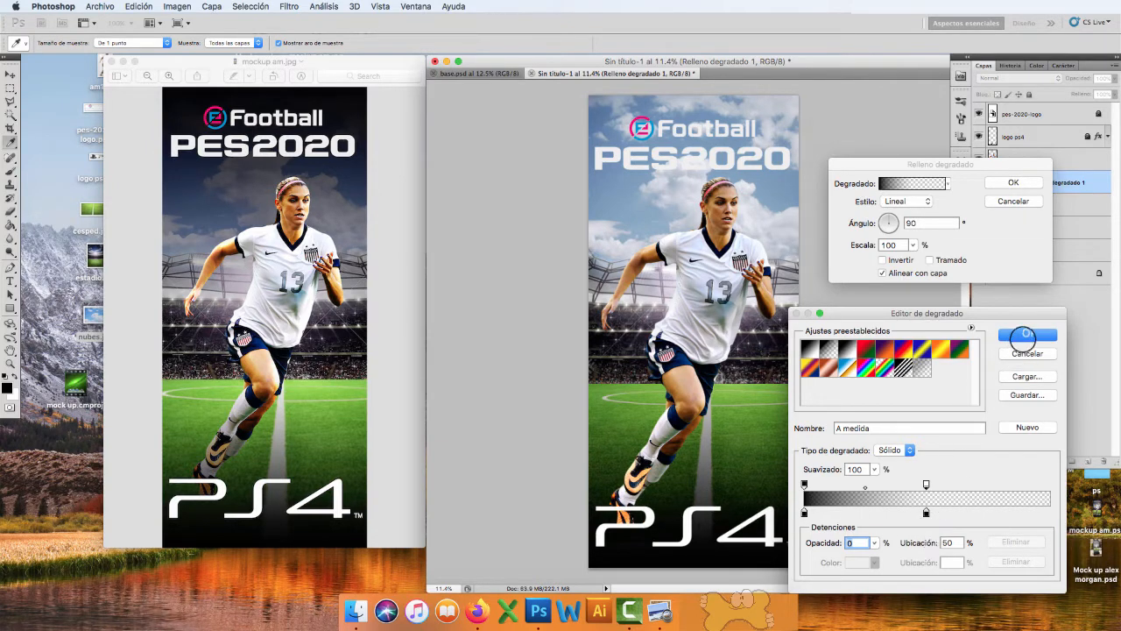
{"action": "left_click", "coordinate": [1025, 334]}
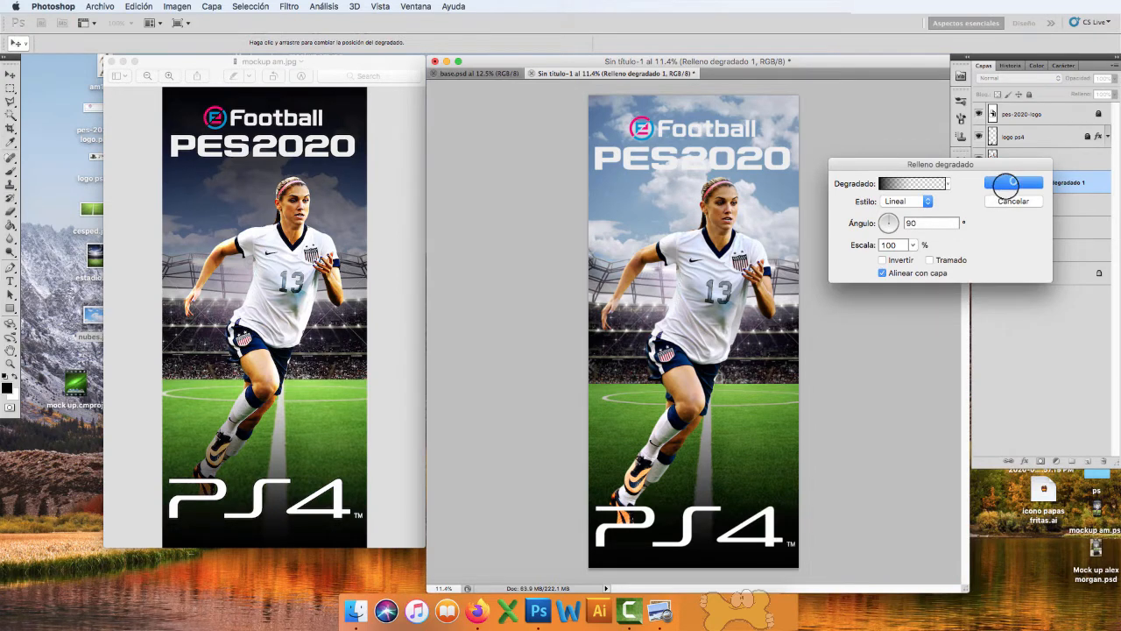
{"action": "left_click", "coordinate": [1007, 183]}
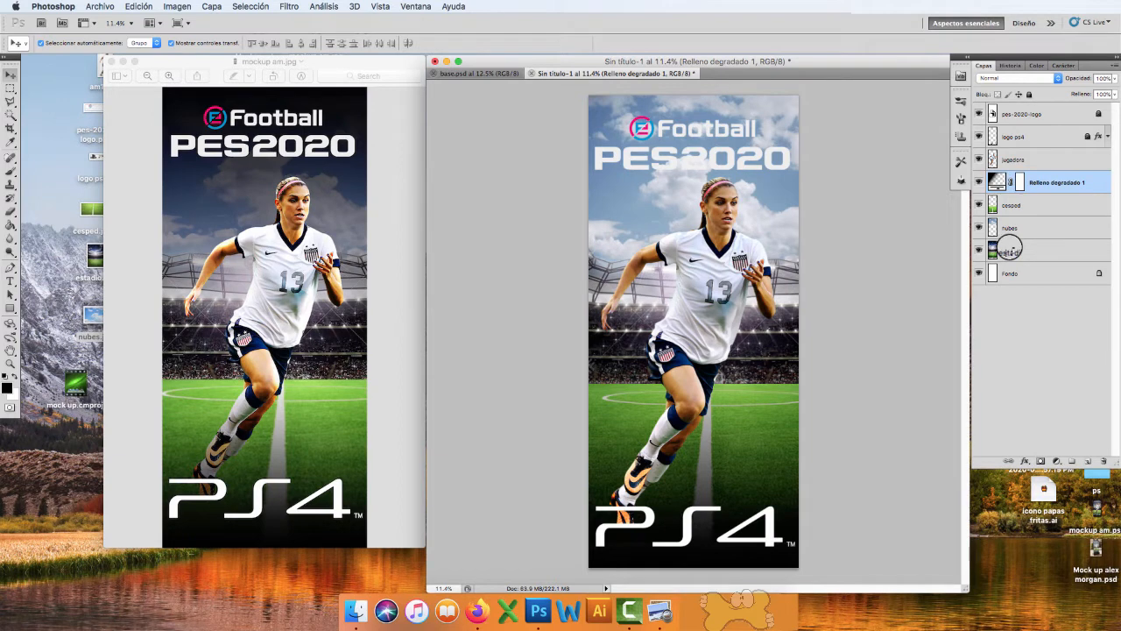
Step: Add a second linear gradient fill layer above the cesped layer, inverted so it darkens the poster from the top
{"action": "left_click", "coordinate": [1013, 205]}
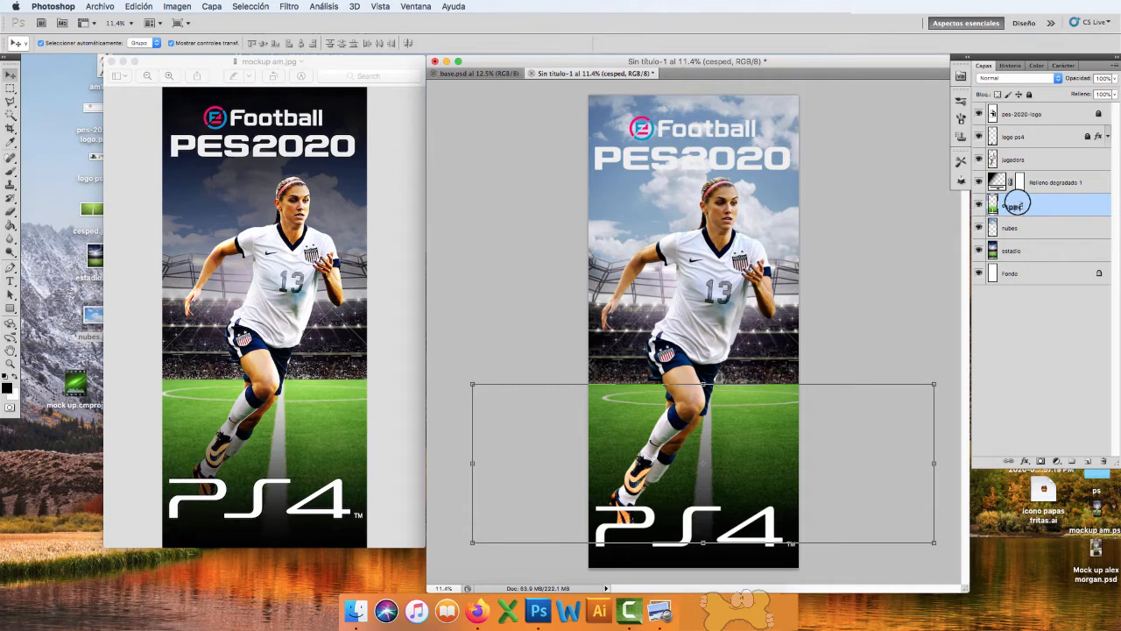
{"action": "left_click", "coordinate": [1057, 460]}
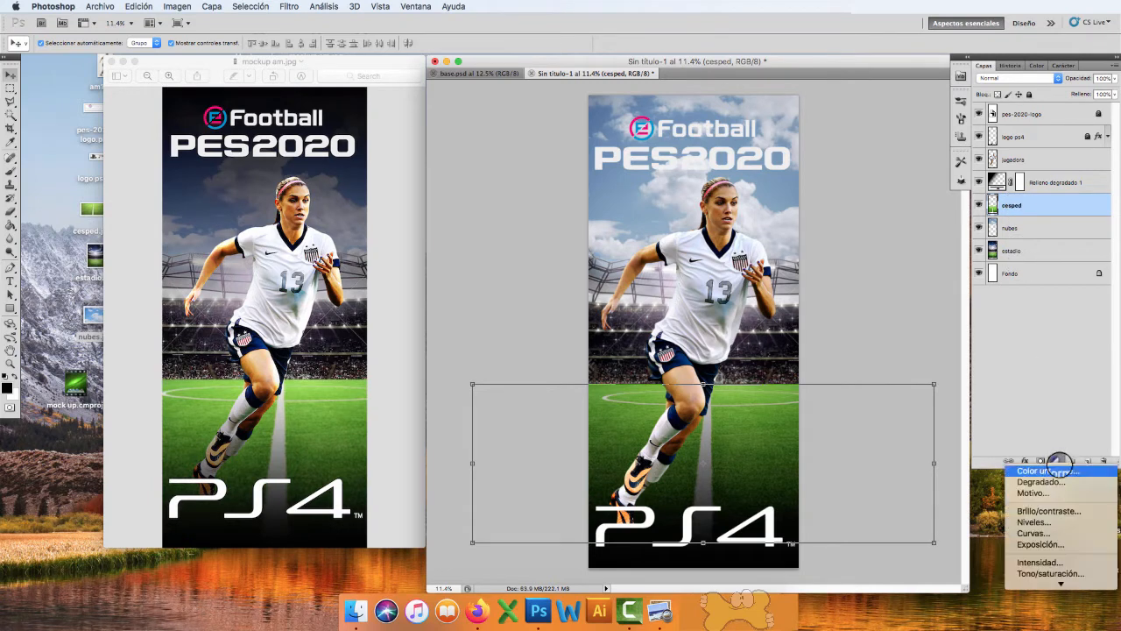
{"action": "left_click", "coordinate": [1040, 482]}
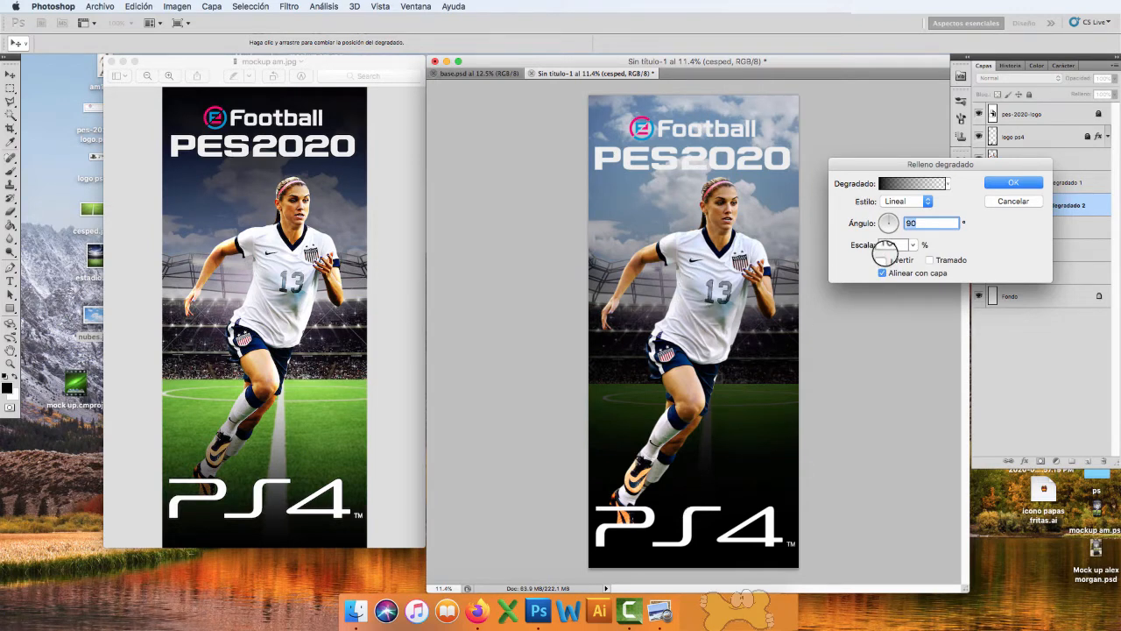
{"action": "left_click", "coordinate": [881, 260]}
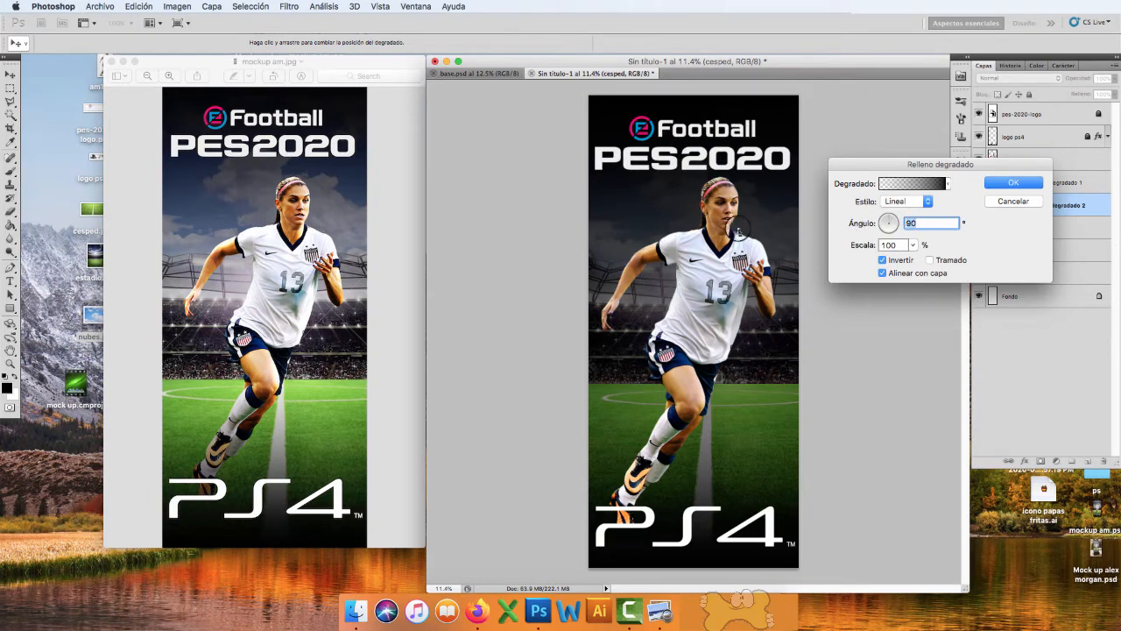
Step: Set the second gradient fill's transparent stop and end color stop to 50% location and accept the inverted gradient
{"action": "left_click", "coordinate": [905, 183]}
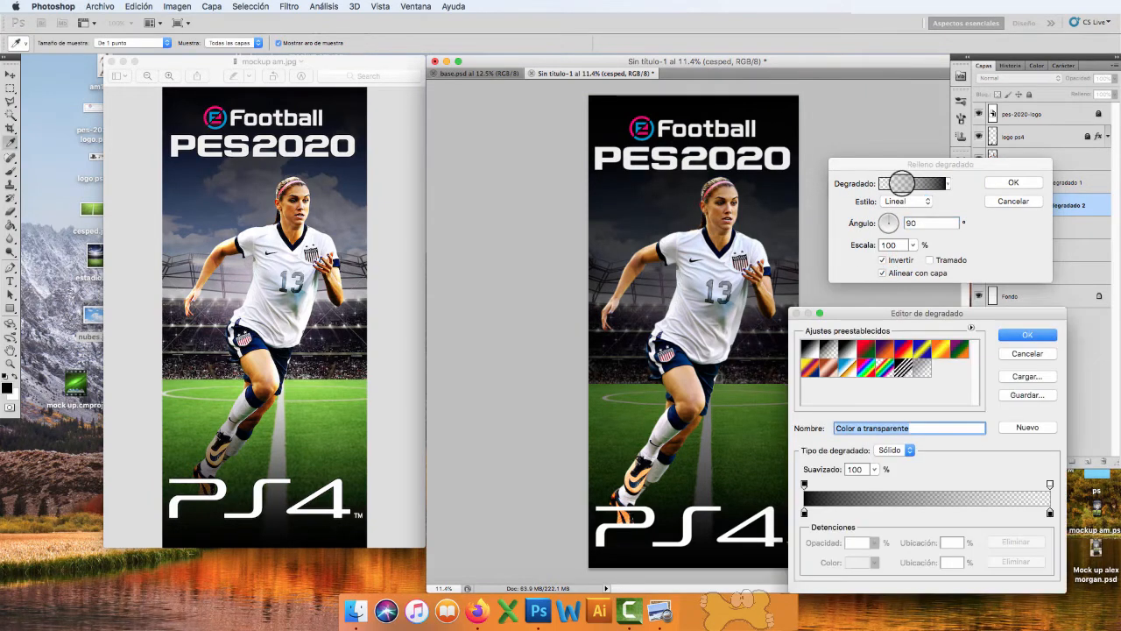
{"action": "left_click_drag", "start_coordinate": [1049, 481], "coordinate": [928, 483]}
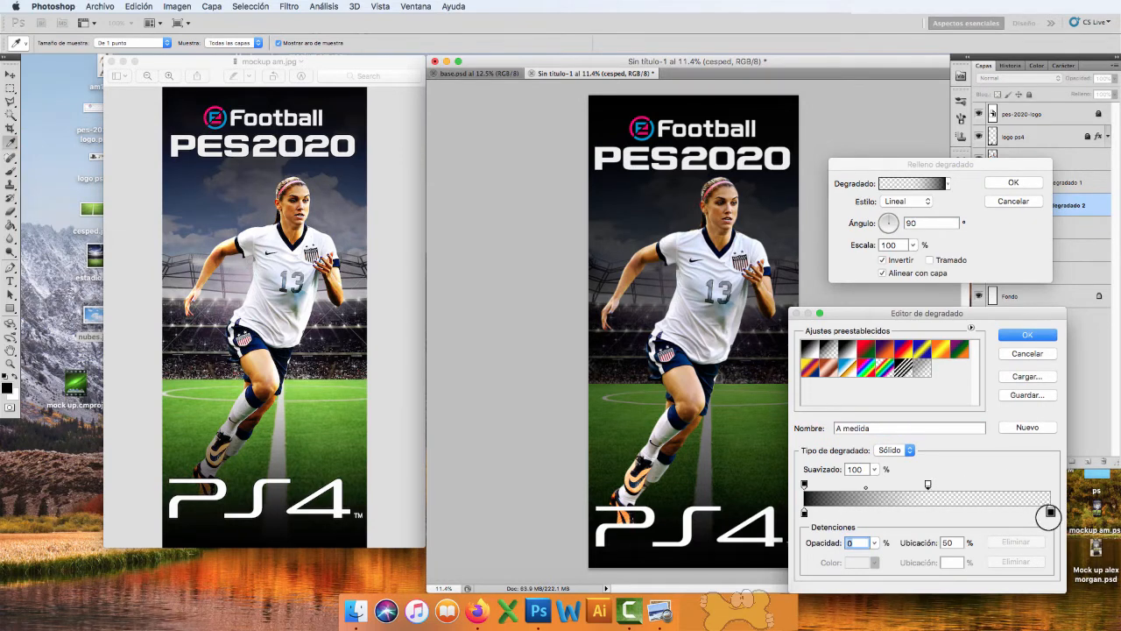
{"action": "left_click_drag", "start_coordinate": [1049, 512], "coordinate": [925, 512]}
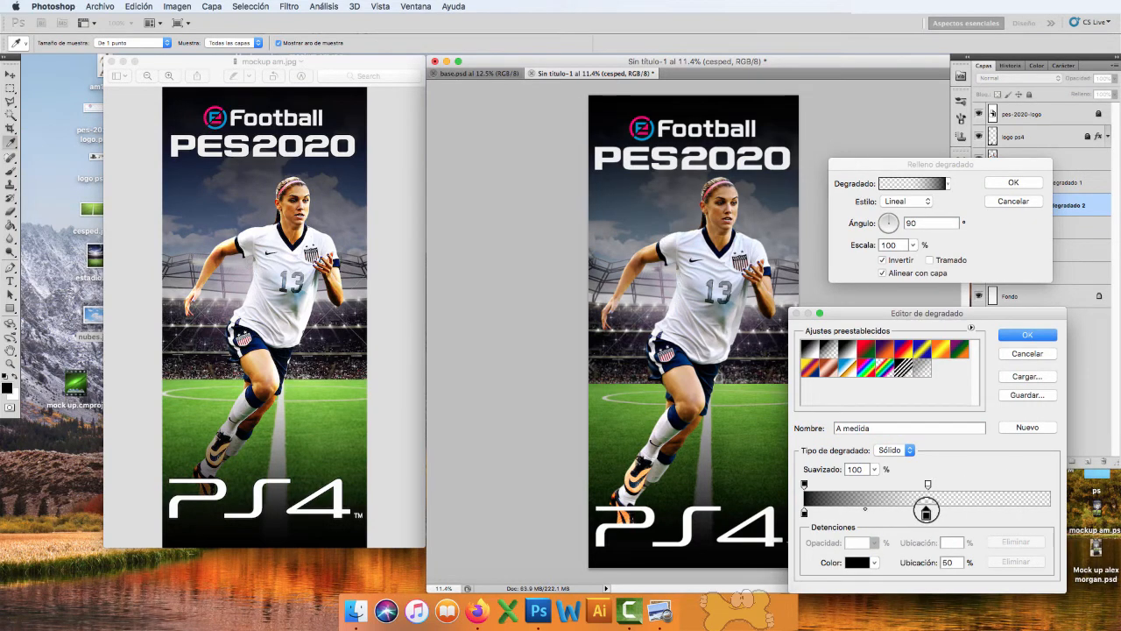
{"action": "left_click", "coordinate": [928, 510]}
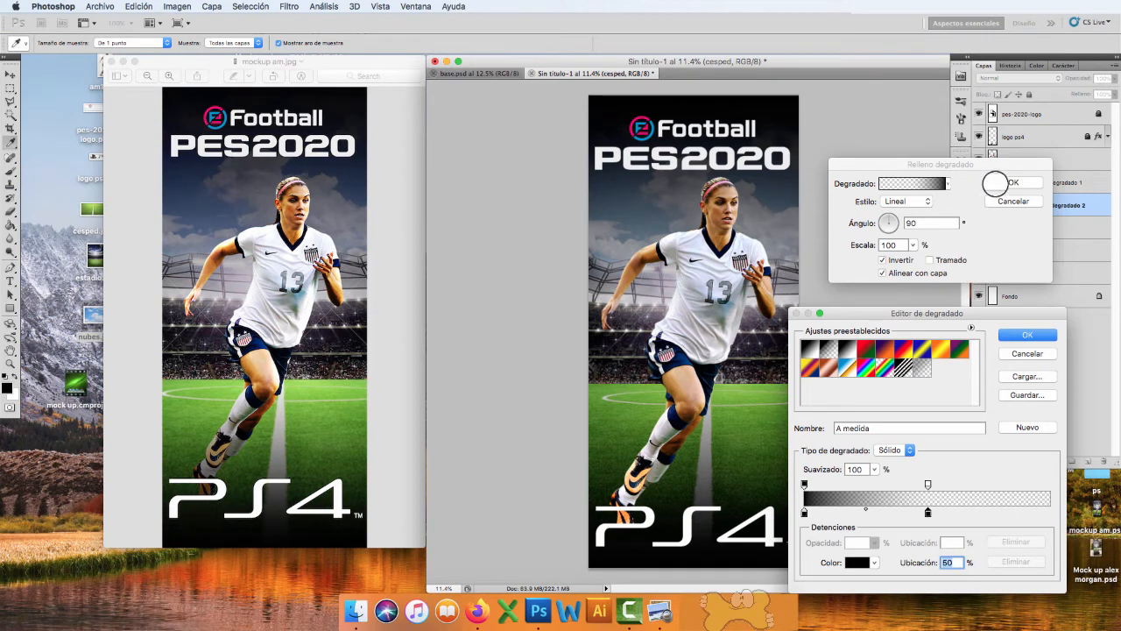
{"action": "left_click", "coordinate": [1023, 332]}
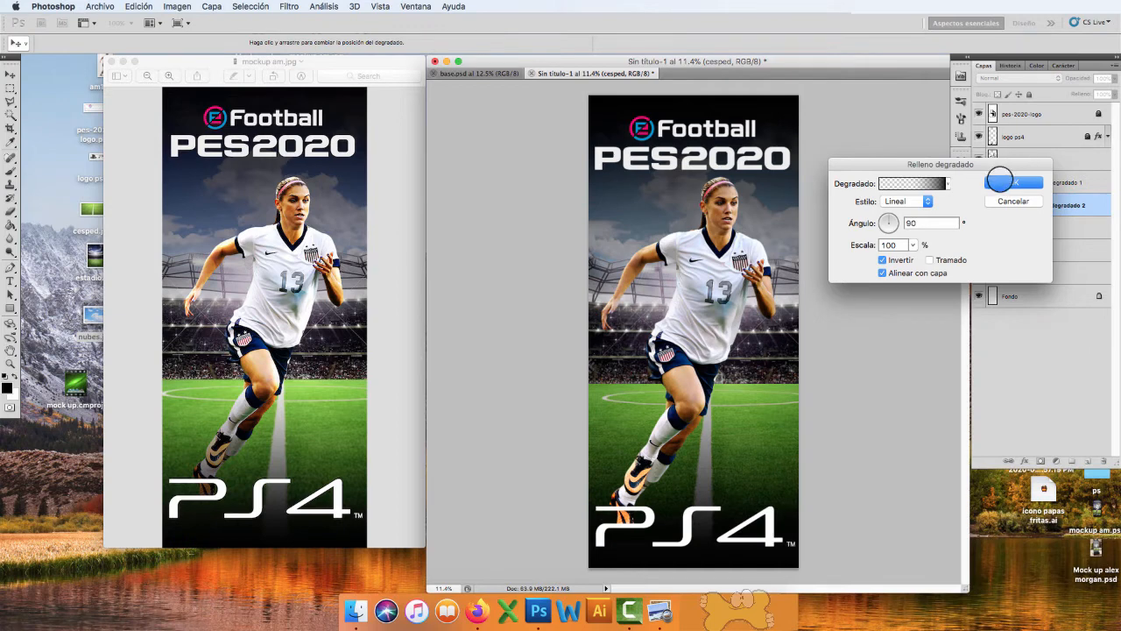
{"action": "left_click", "coordinate": [1000, 180]}
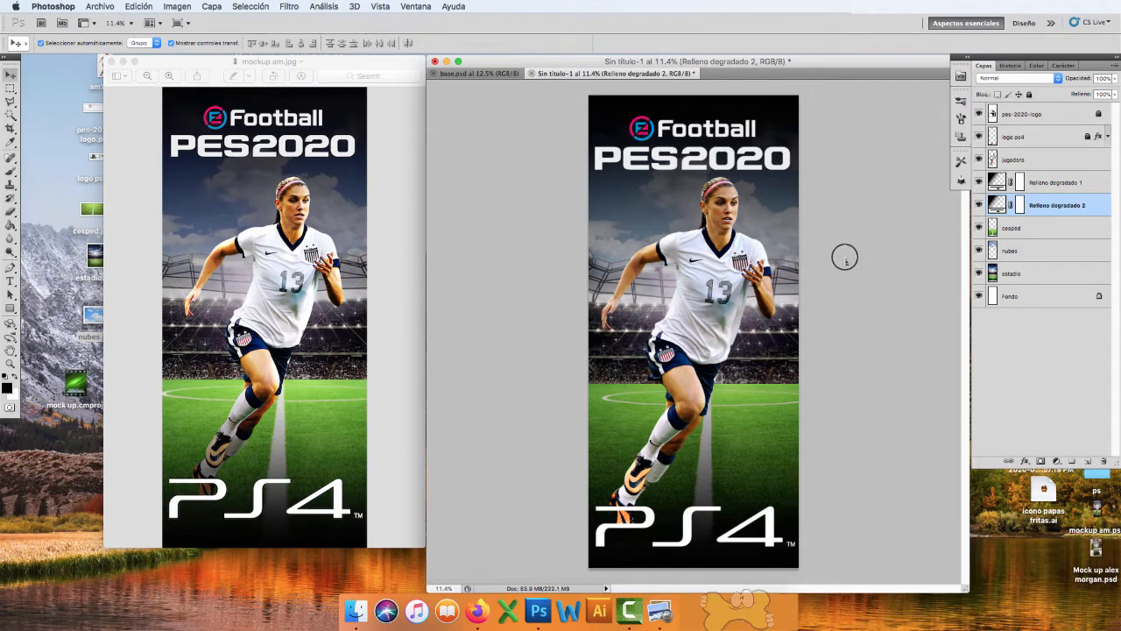
Step: Try lowering the Relleno degradado 1 layer's opacity to 94%, and restore it to 100%
{"action": "left_click", "coordinate": [1033, 184]}
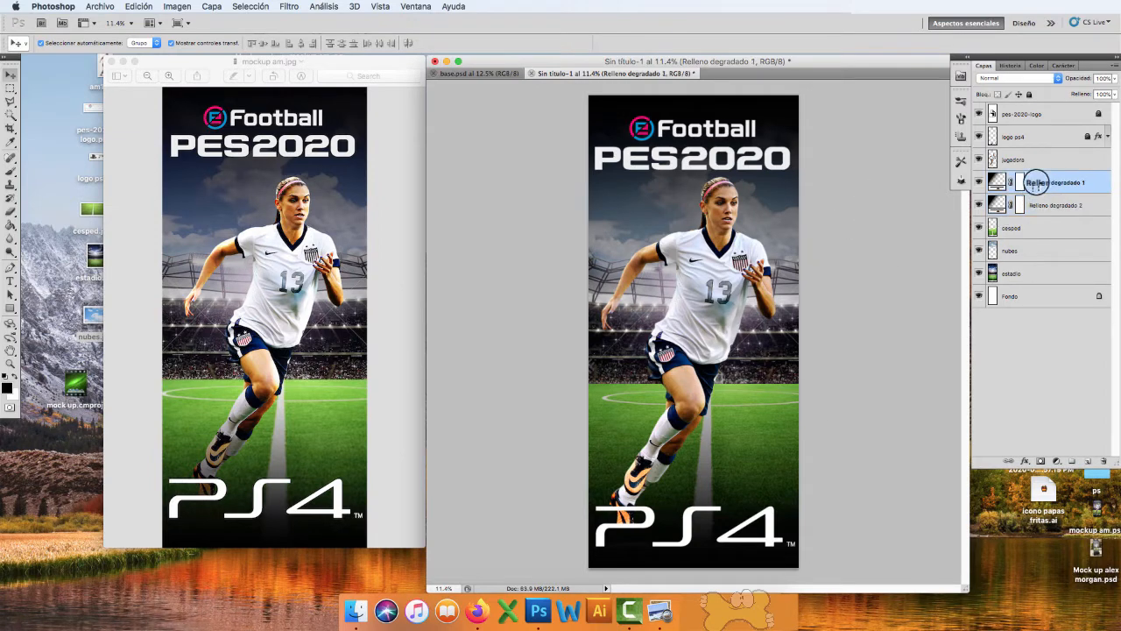
{"action": "left_click", "coordinate": [1110, 78]}
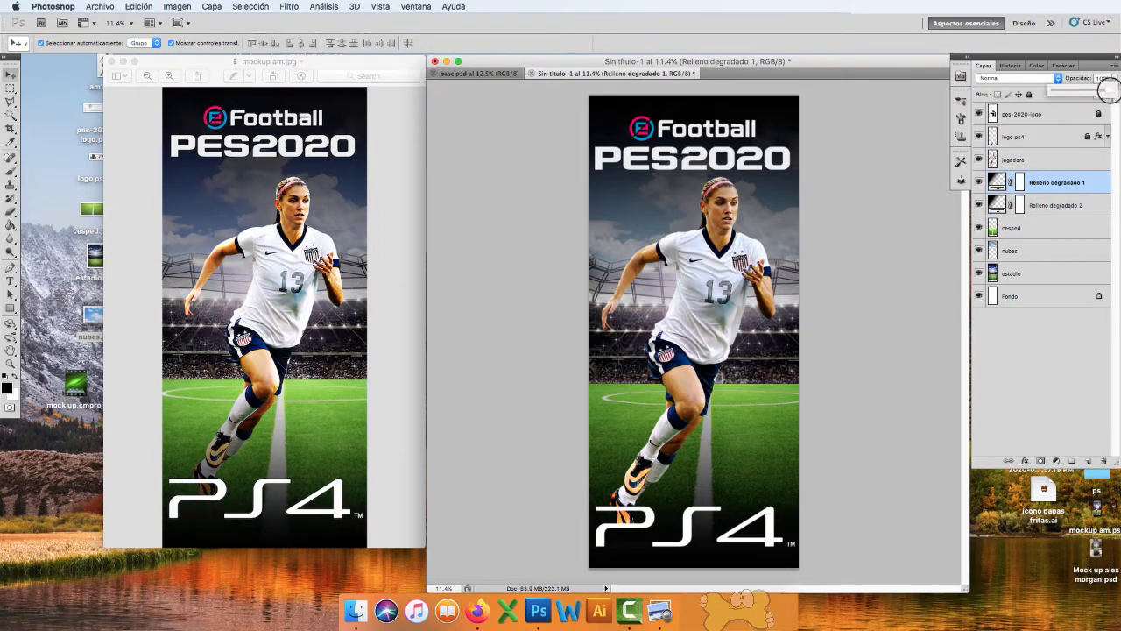
{"action": "left_click_drag", "start_coordinate": [1109, 90], "coordinate": [1107, 90]}
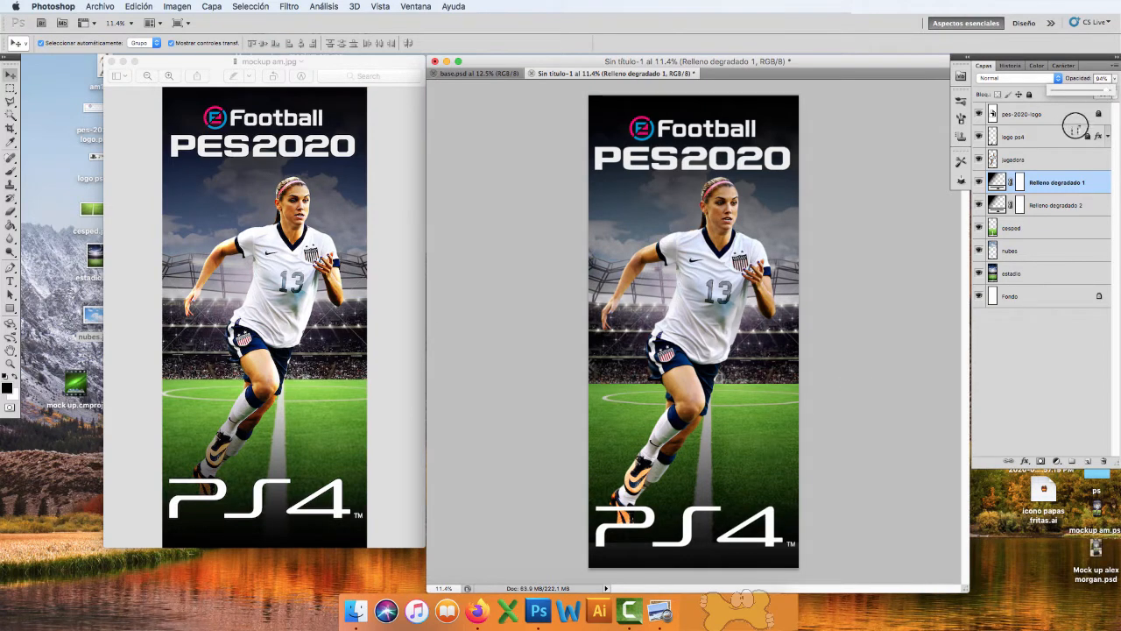
{"action": "left_click_drag", "start_coordinate": [1105, 90], "coordinate": [1109, 90]}
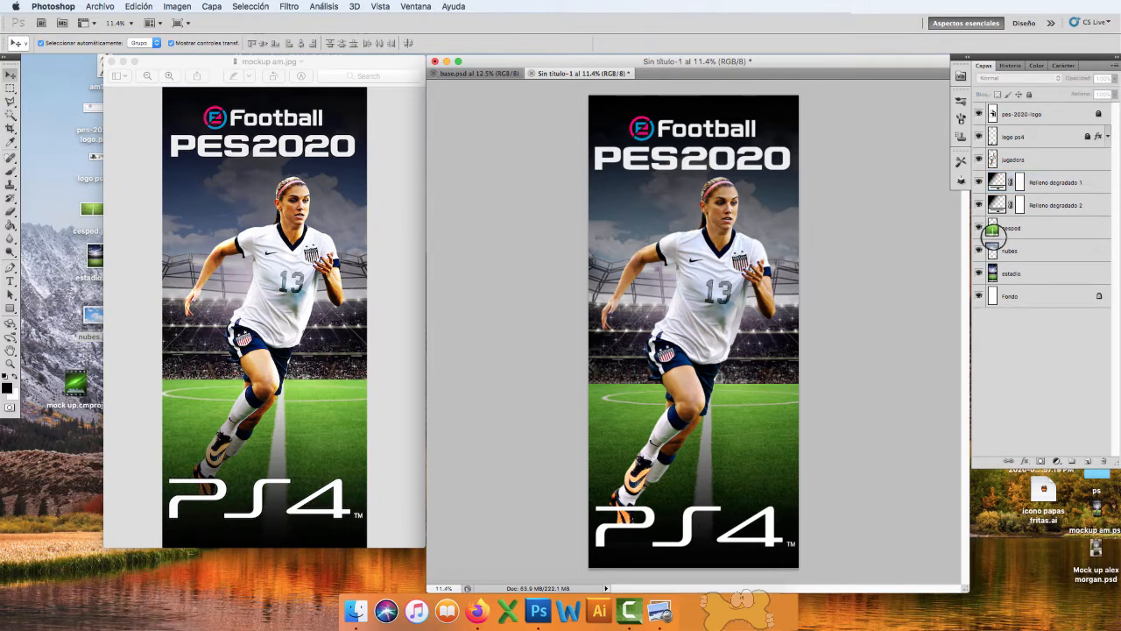
Step: Stretch the cesped layer downward to about 115.9% height so its lower edge reaches the poster's bottom edge
{"action": "left_click", "coordinate": [991, 229]}
{"action": "left_click_drag", "start_coordinate": [703, 543], "coordinate": [703, 568]}
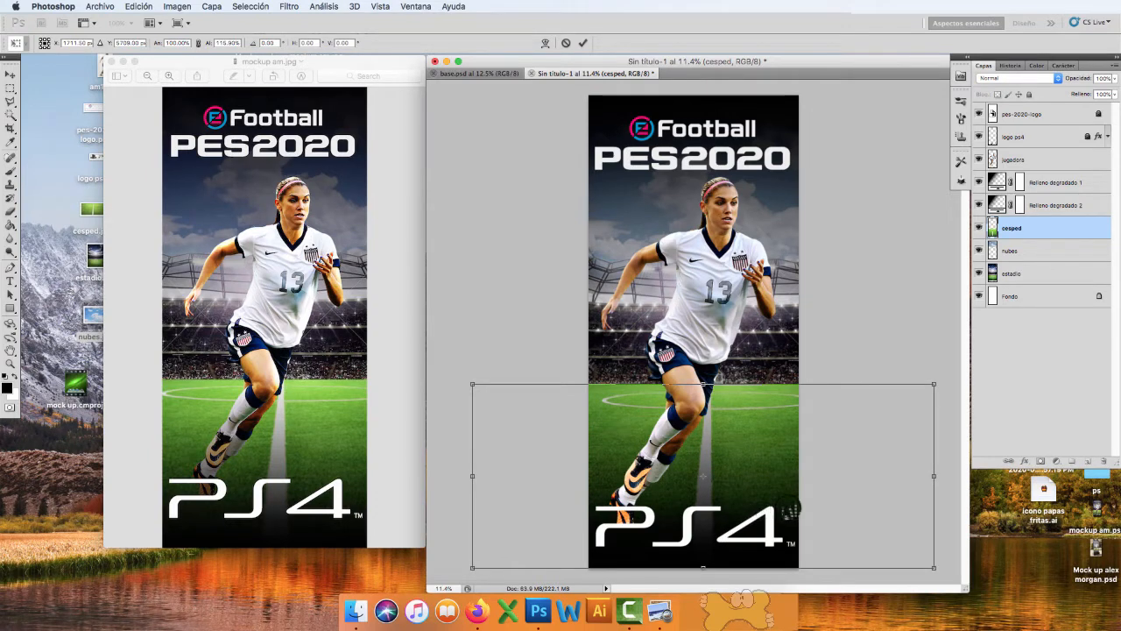
{"action": "double_click", "coordinate": [831, 498]}
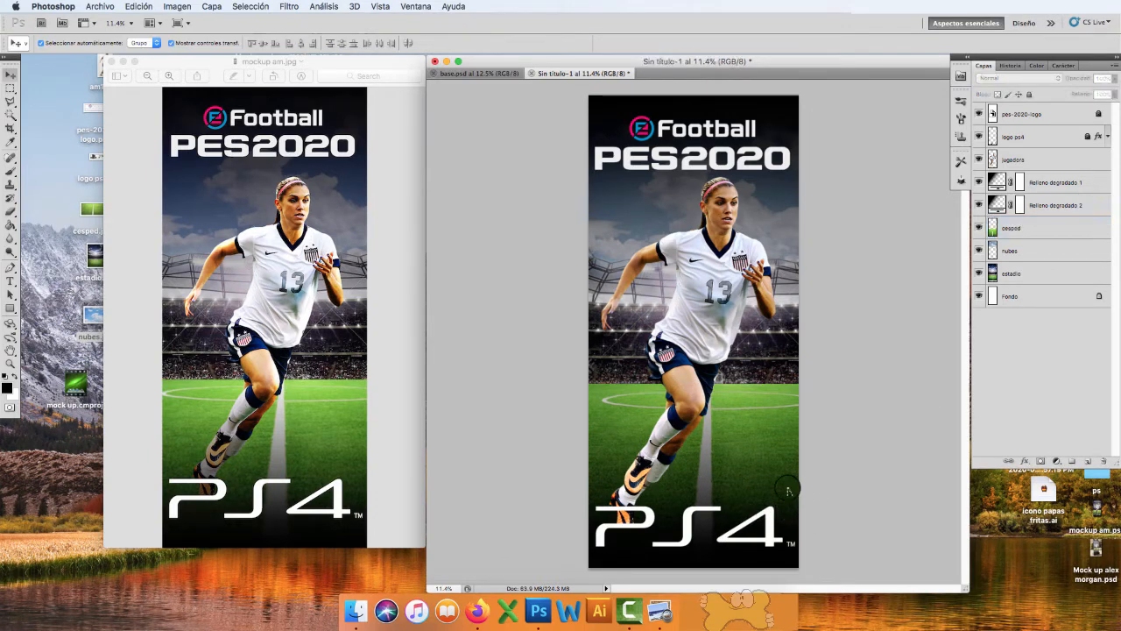
{"action": "left_click", "coordinate": [1053, 182]}
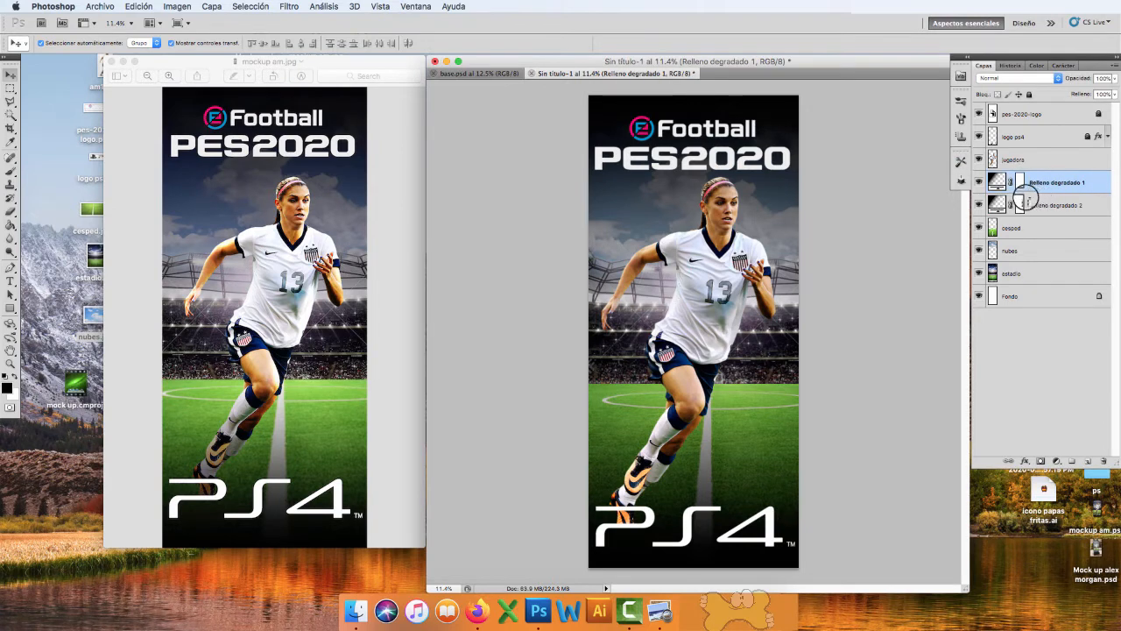
{"action": "left_click", "coordinate": [918, 200]}
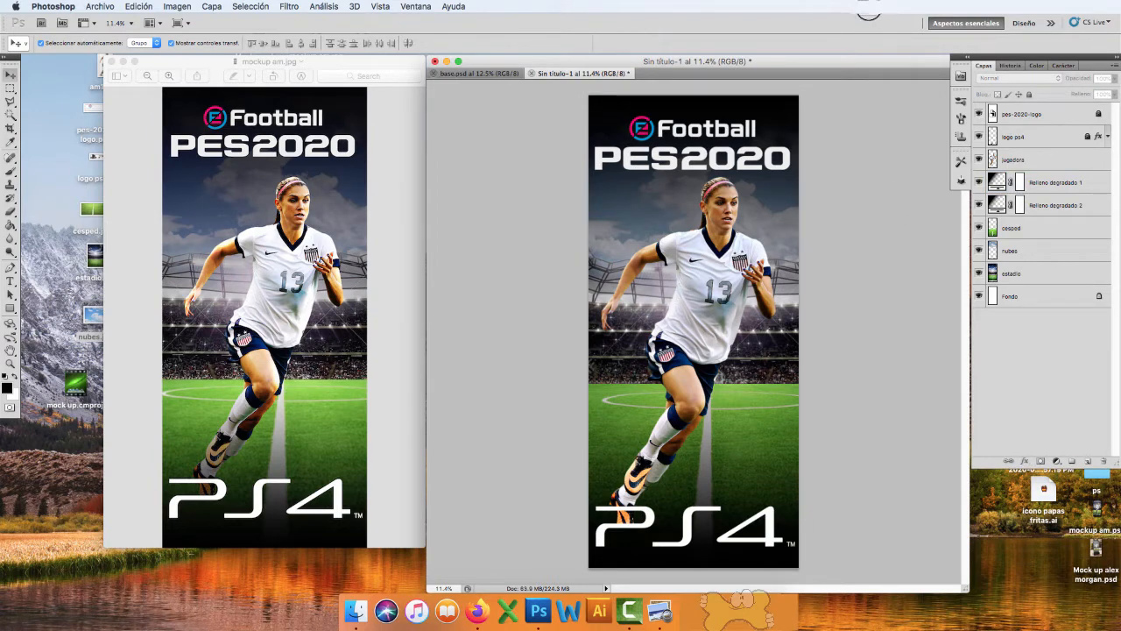
{"action": "left_click", "coordinate": [867, 7]}
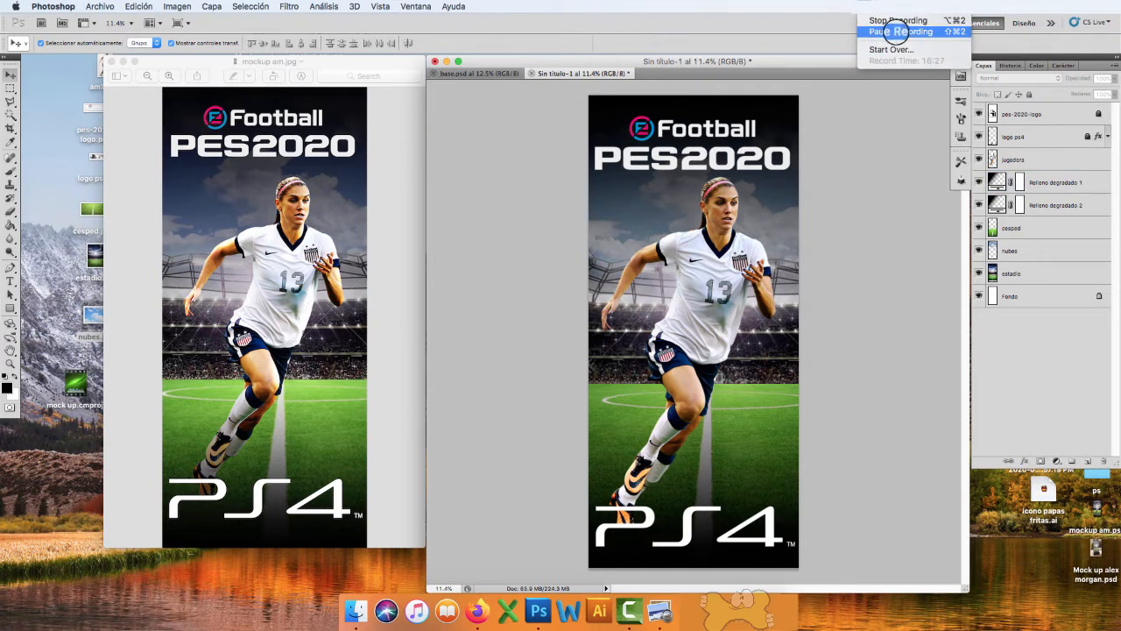
{"action": "left_click", "coordinate": [901, 31]}
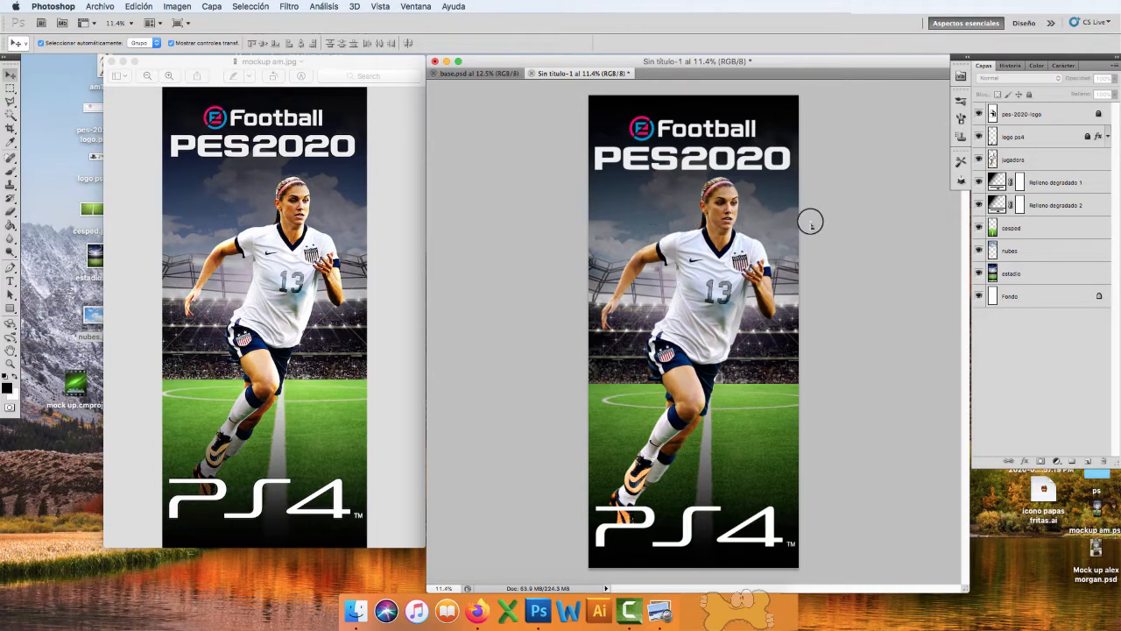
{"action": "left_click", "coordinate": [993, 249]}
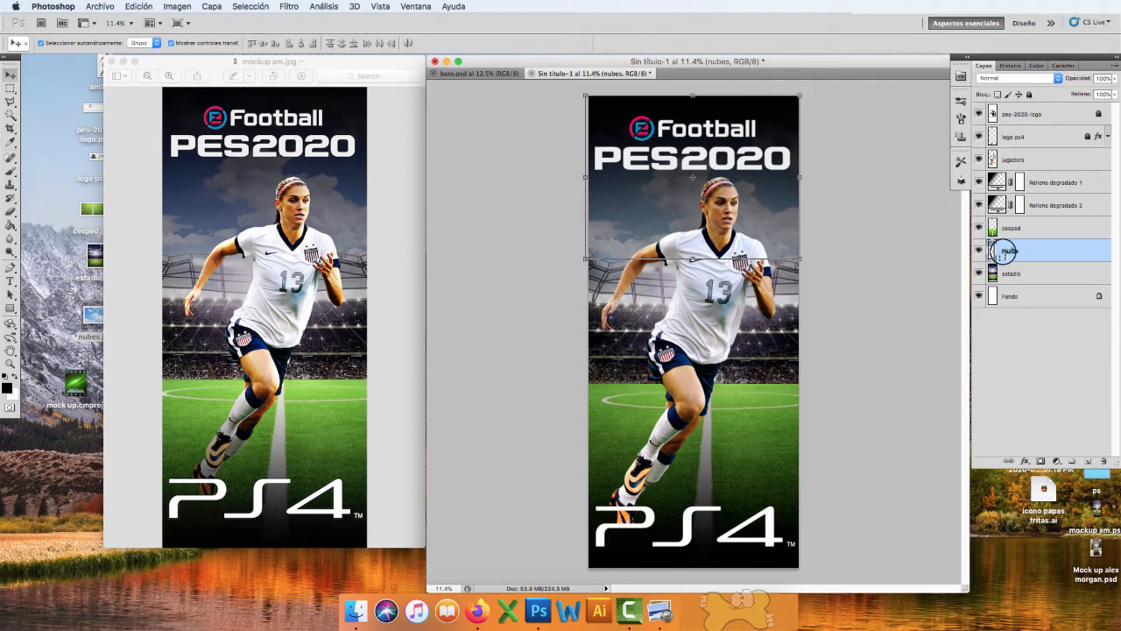
{"action": "left_click", "coordinate": [1053, 458]}
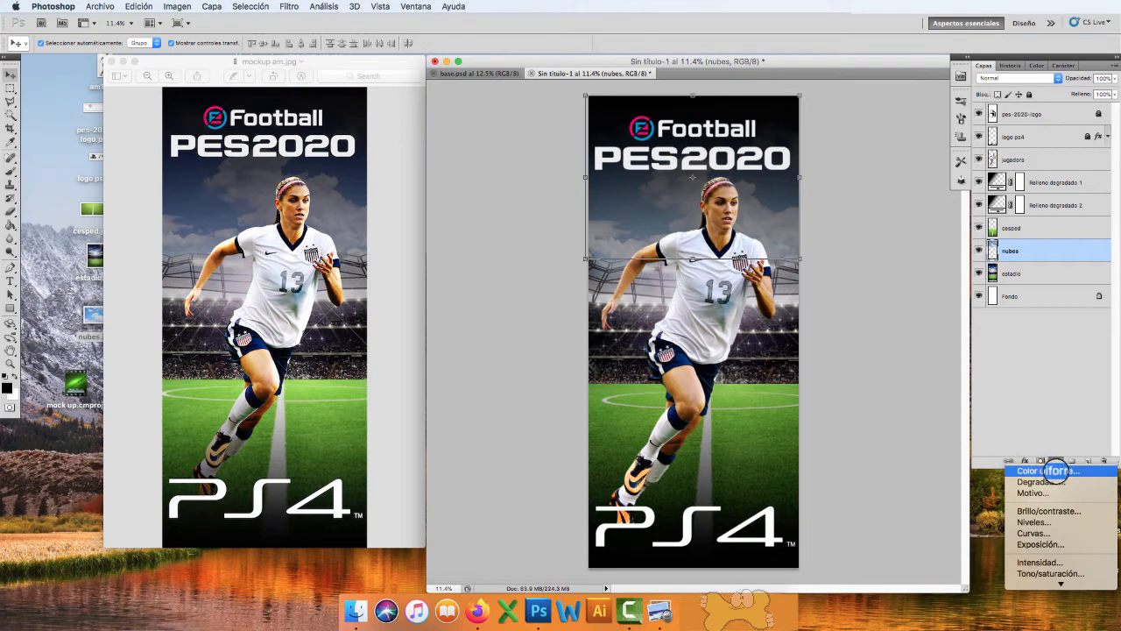
{"action": "left_click", "coordinate": [1055, 470]}
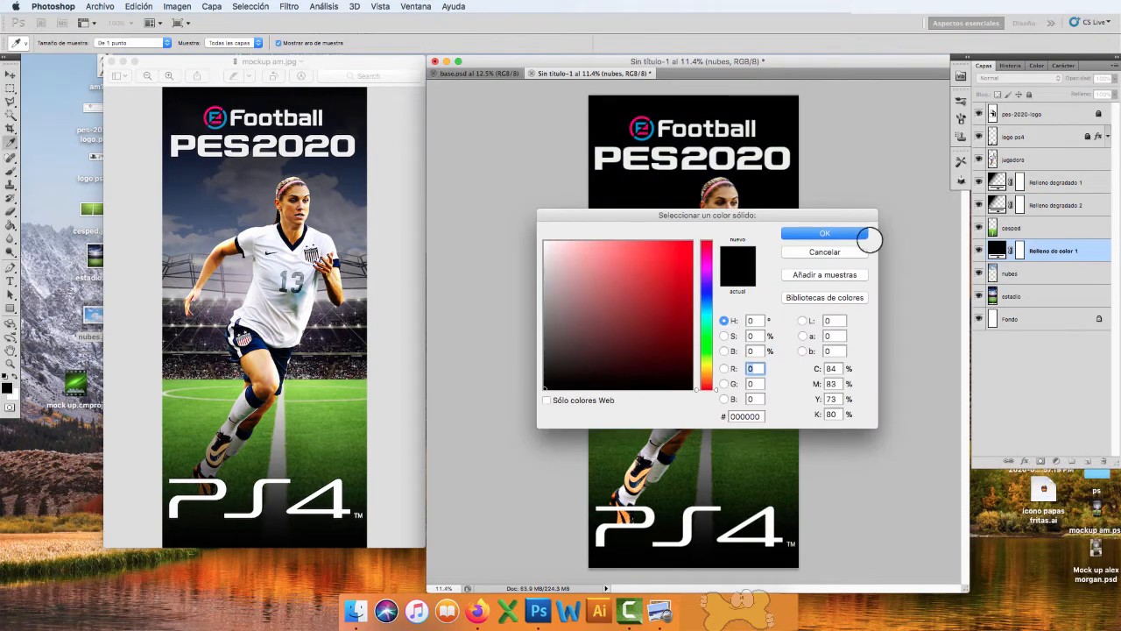
{"action": "left_click_drag", "start_coordinate": [803, 212], "coordinate": [909, 289]}
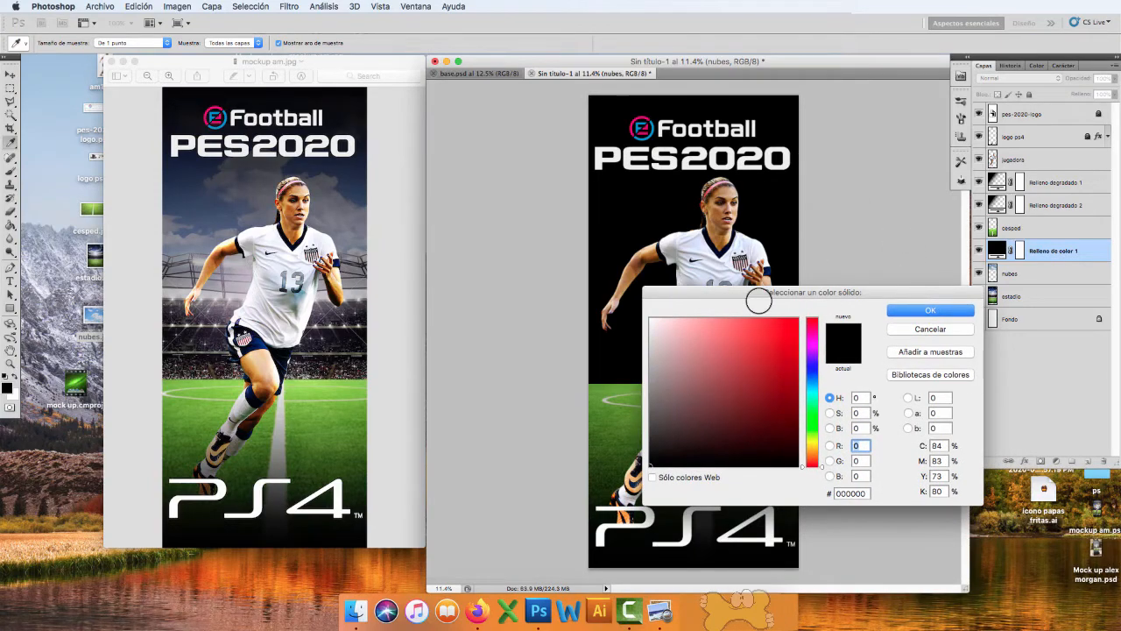
{"action": "left_click_drag", "start_coordinate": [756, 288], "coordinate": [859, 385]}
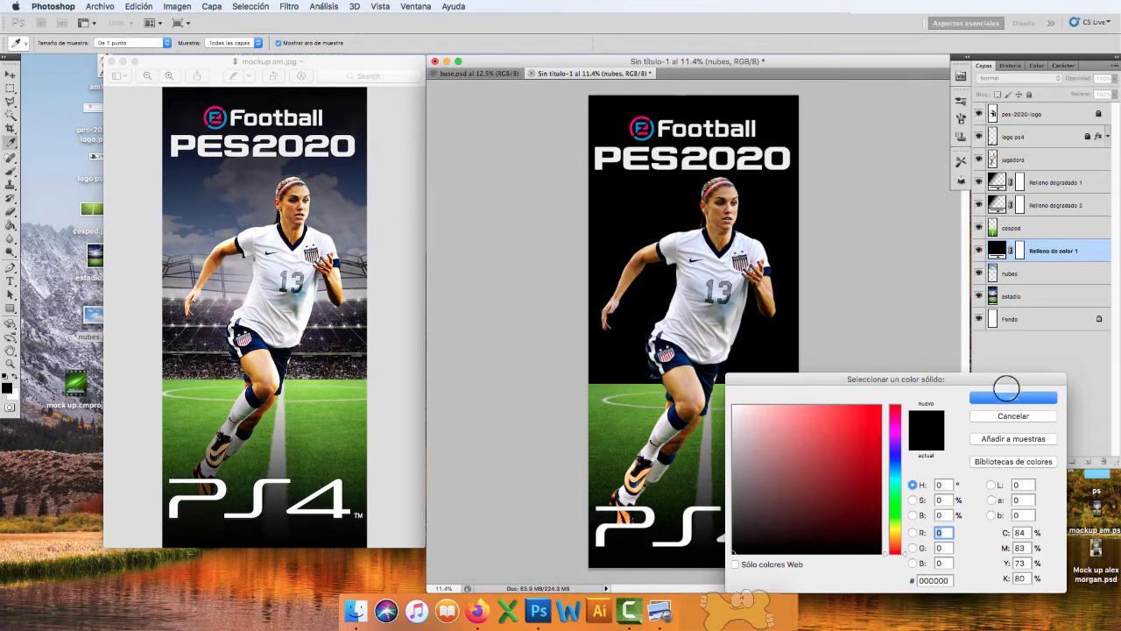
{"action": "left_click", "coordinate": [1013, 416]}
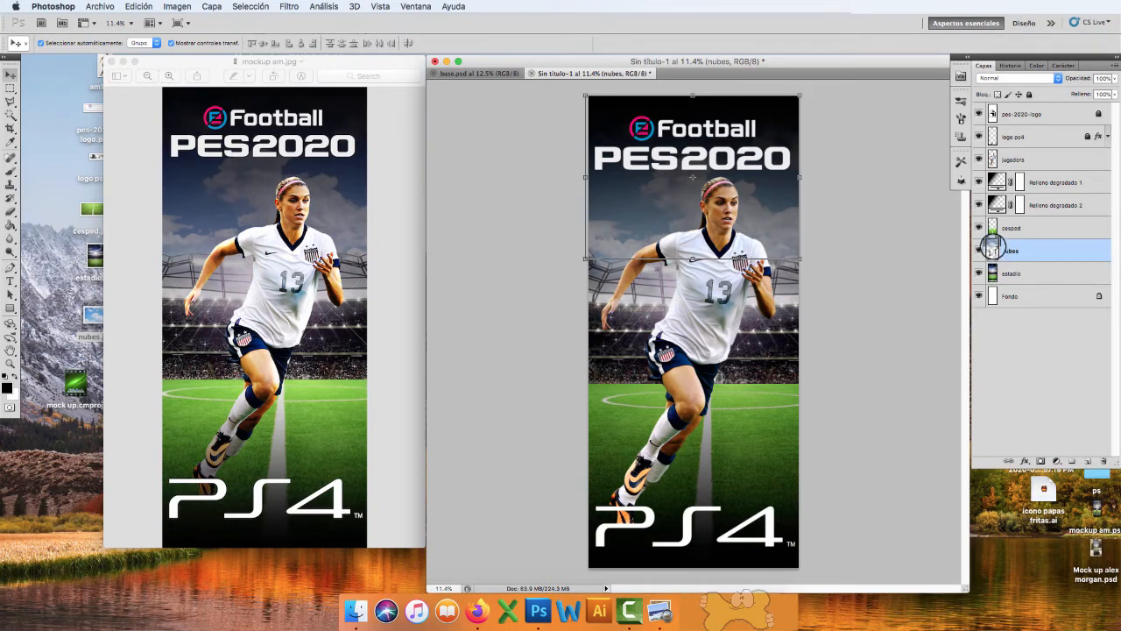
Step: Load the nubes layer's outline as a selection and add a solid color fill layer above it in dark blue 132c89
{"action": "left_click", "coordinate": [992, 251], "text": "super"}
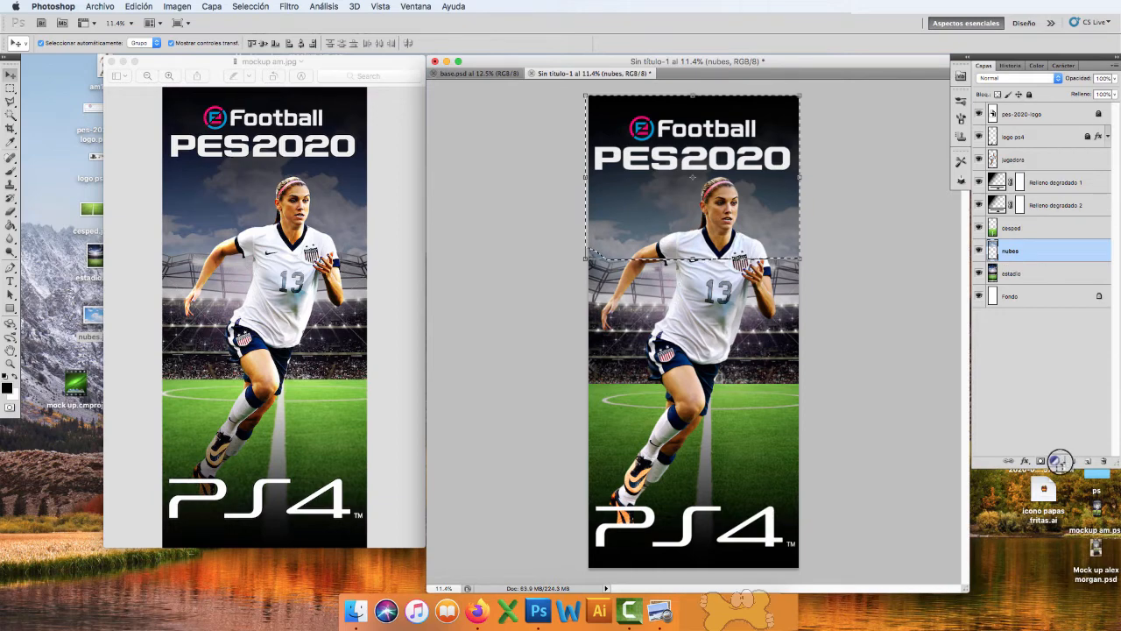
{"action": "left_click", "coordinate": [1058, 460]}
{"action": "left_click", "coordinate": [1048, 470]}
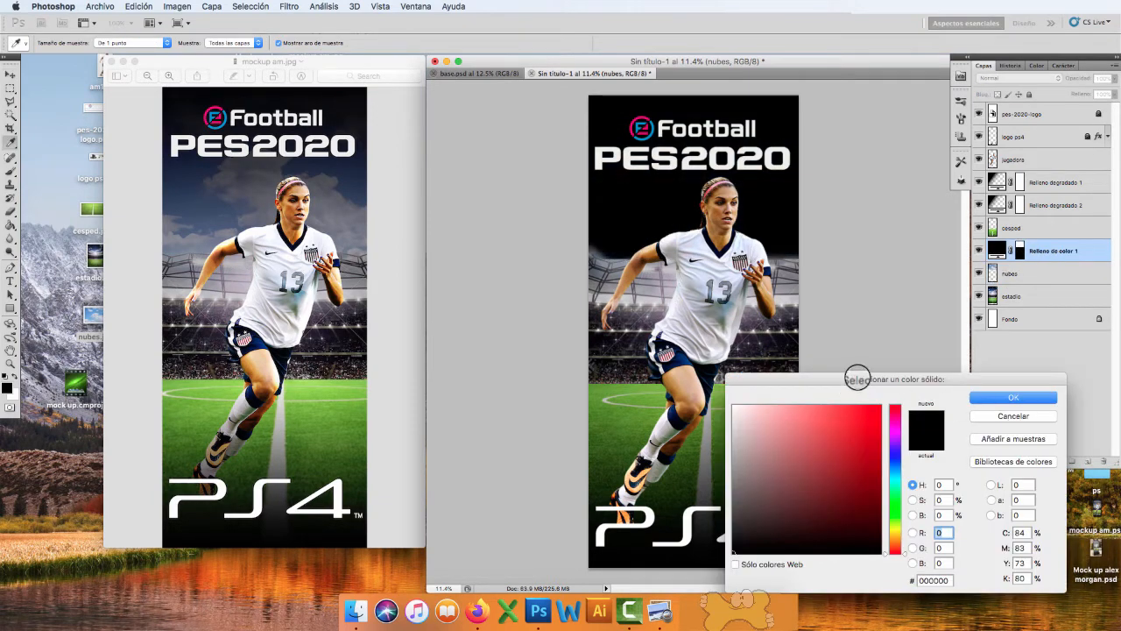
{"action": "left_click_drag", "start_coordinate": [858, 379], "coordinate": [771, 351]}
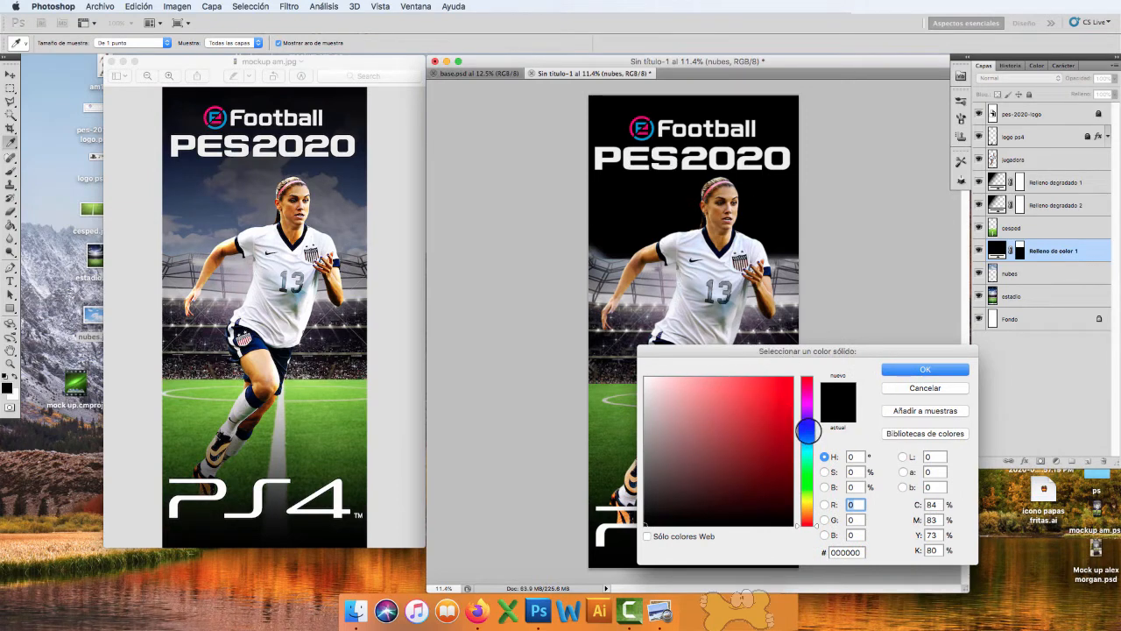
{"action": "left_click", "coordinate": [806, 431]}
{"action": "left_click", "coordinate": [786, 454]}
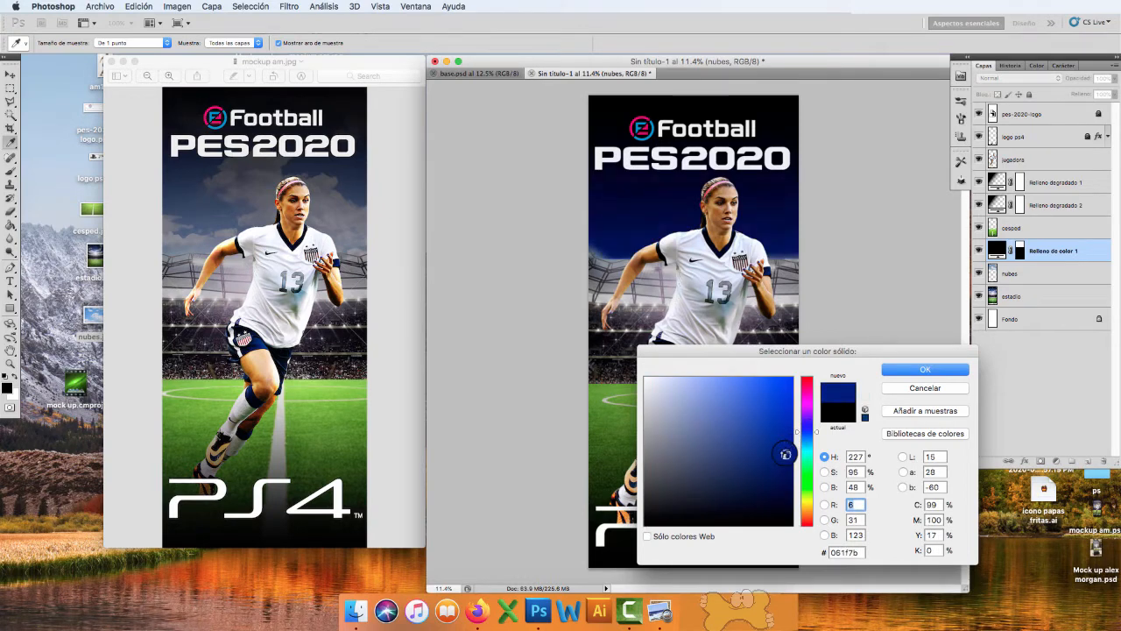
{"action": "left_click", "coordinate": [781, 445]}
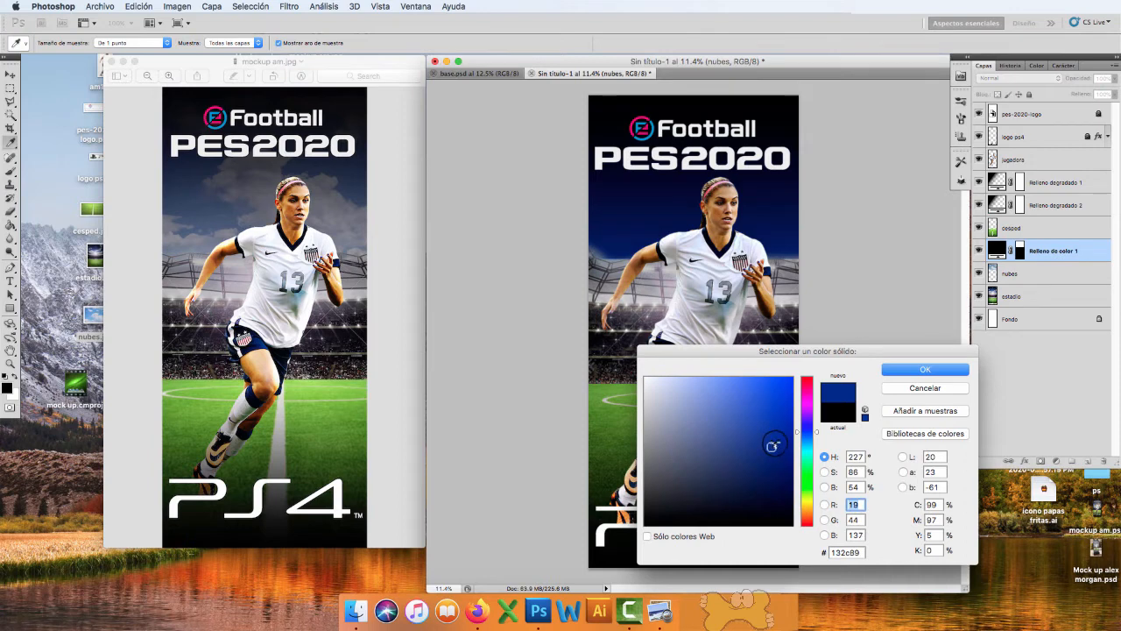
{"action": "left_click", "coordinate": [896, 369]}
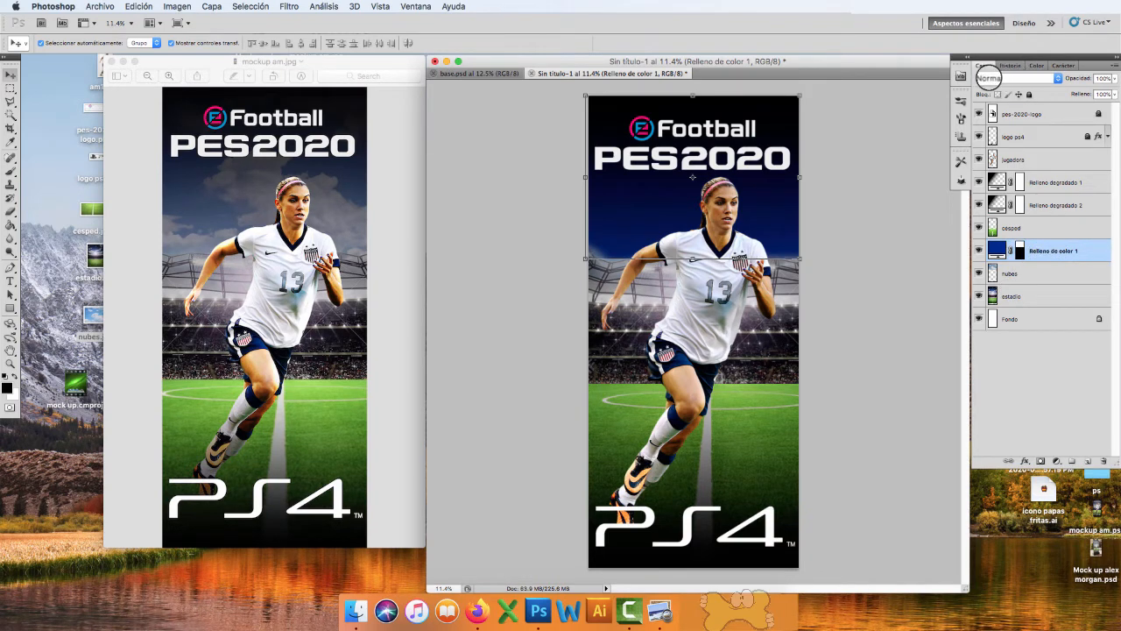
Step: Set the blue color fill layer's blend mode to Color and compare the sky with the layer hidden and shown
{"action": "left_click", "coordinate": [1007, 77]}
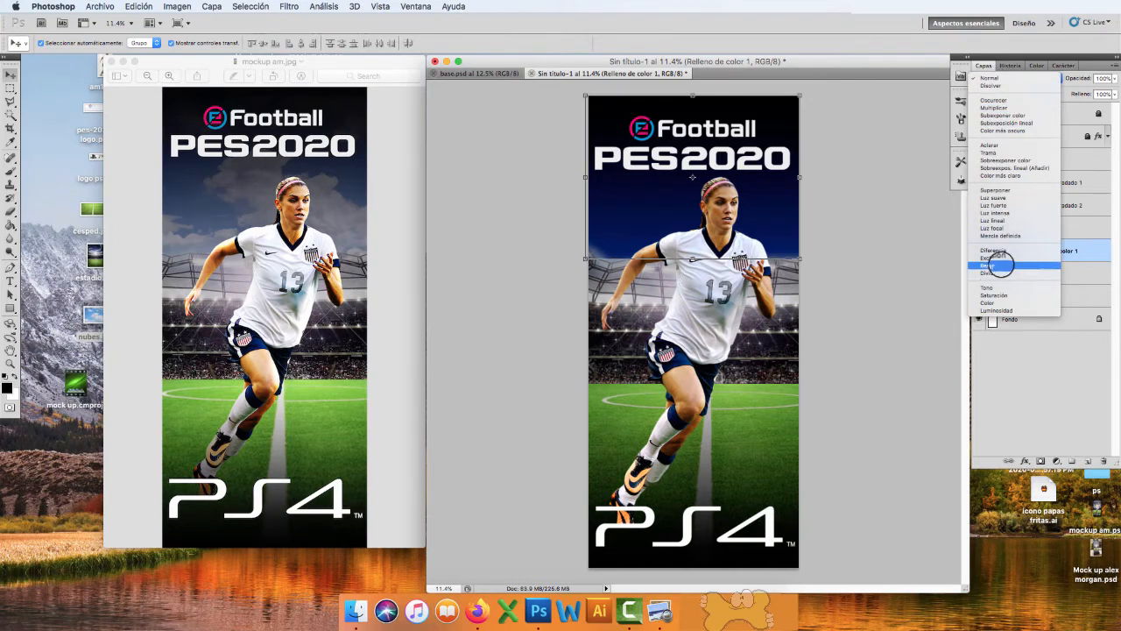
{"action": "left_click", "coordinate": [998, 302]}
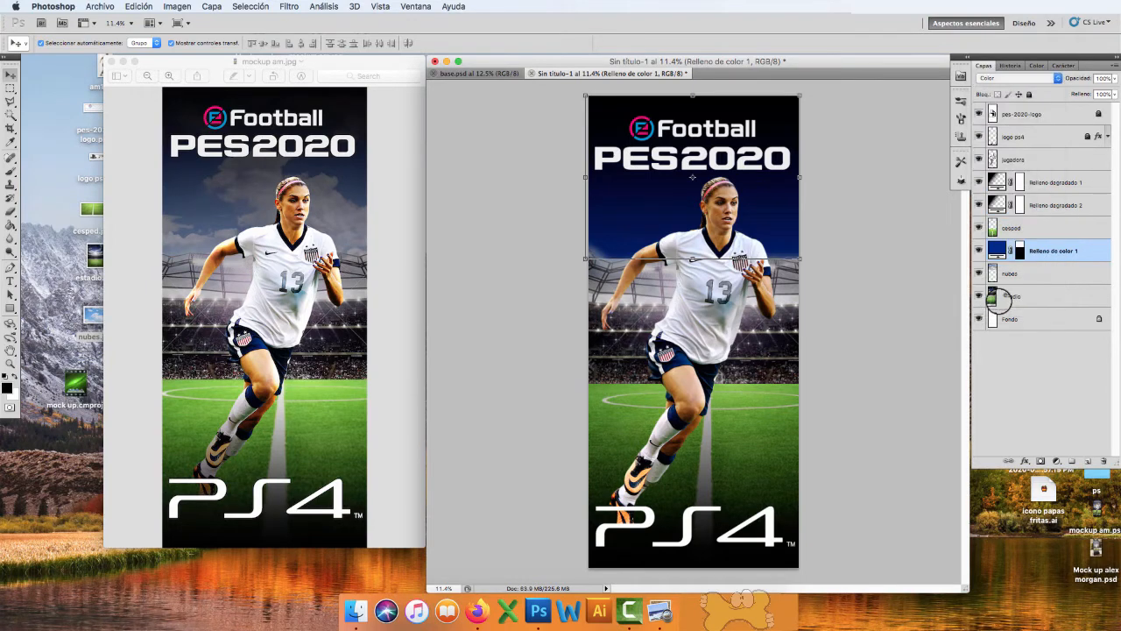
{"action": "left_click", "coordinate": [899, 256]}
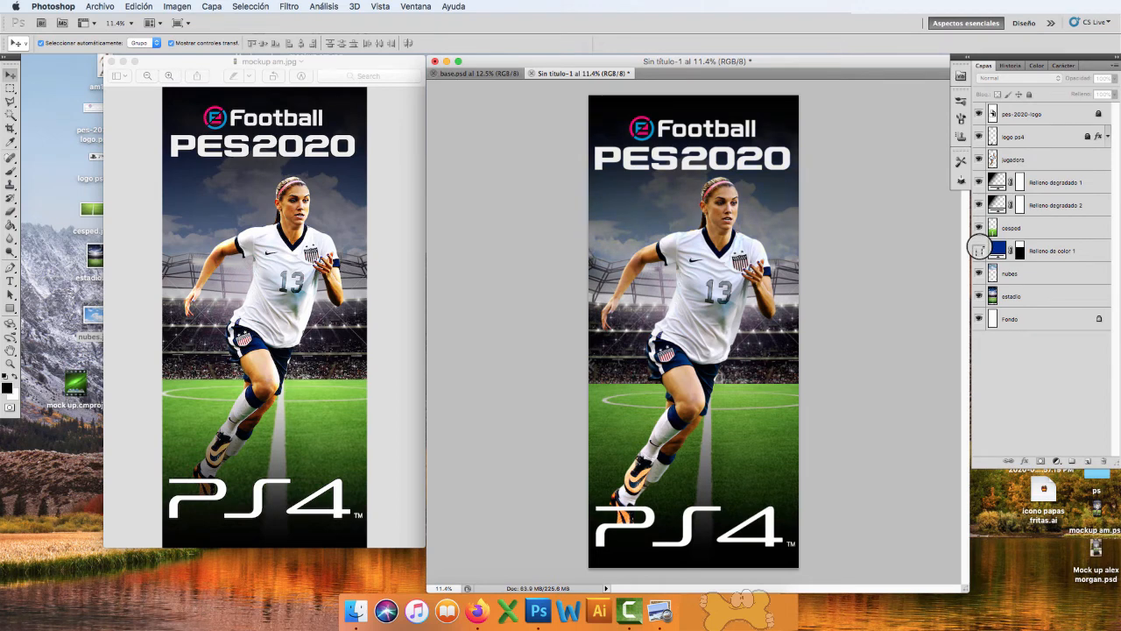
{"action": "left_click", "coordinate": [978, 250]}
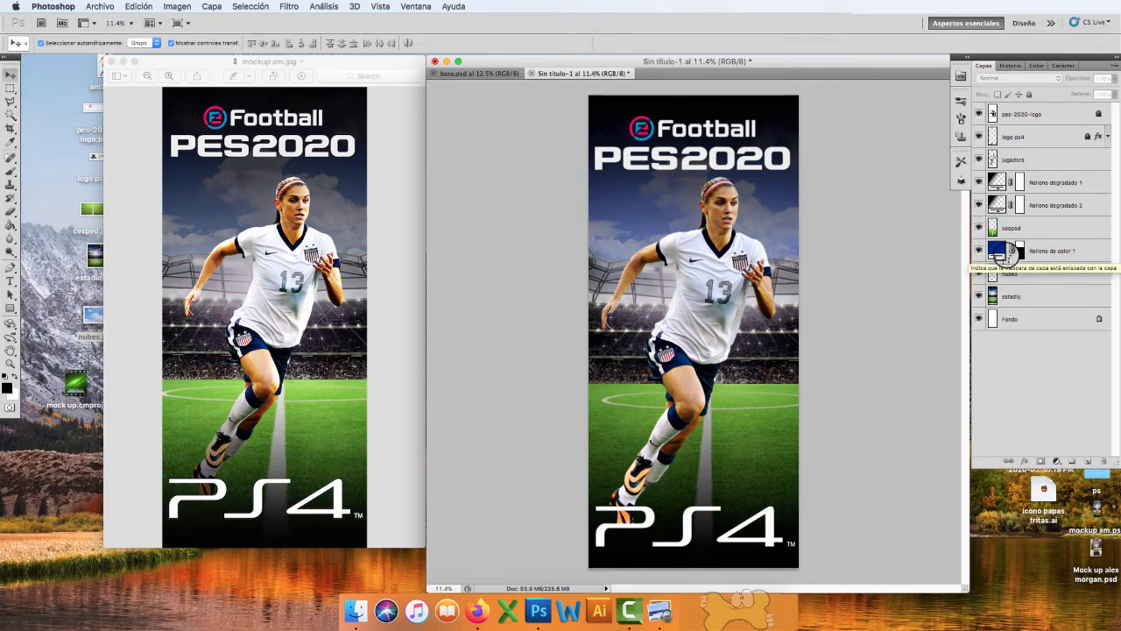
Step: Reduce the blue color fill layer's opacity to 59% and toggle its visibility to compare the sky
{"action": "left_click", "coordinate": [1113, 78]}
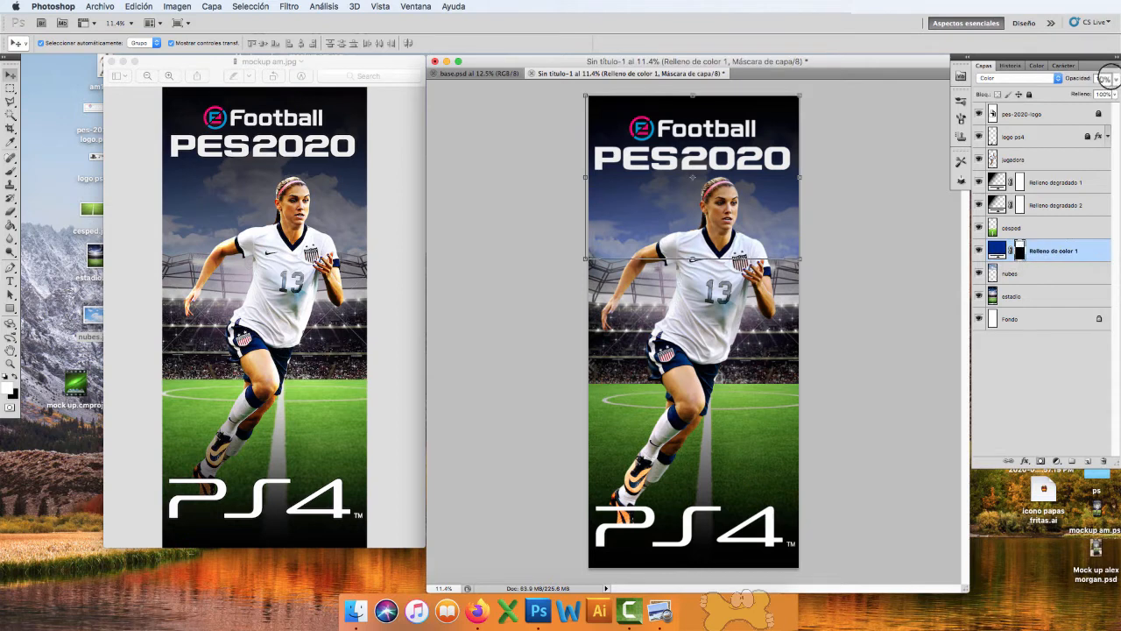
{"action": "left_click_drag", "start_coordinate": [1099, 89], "coordinate": [1085, 90]}
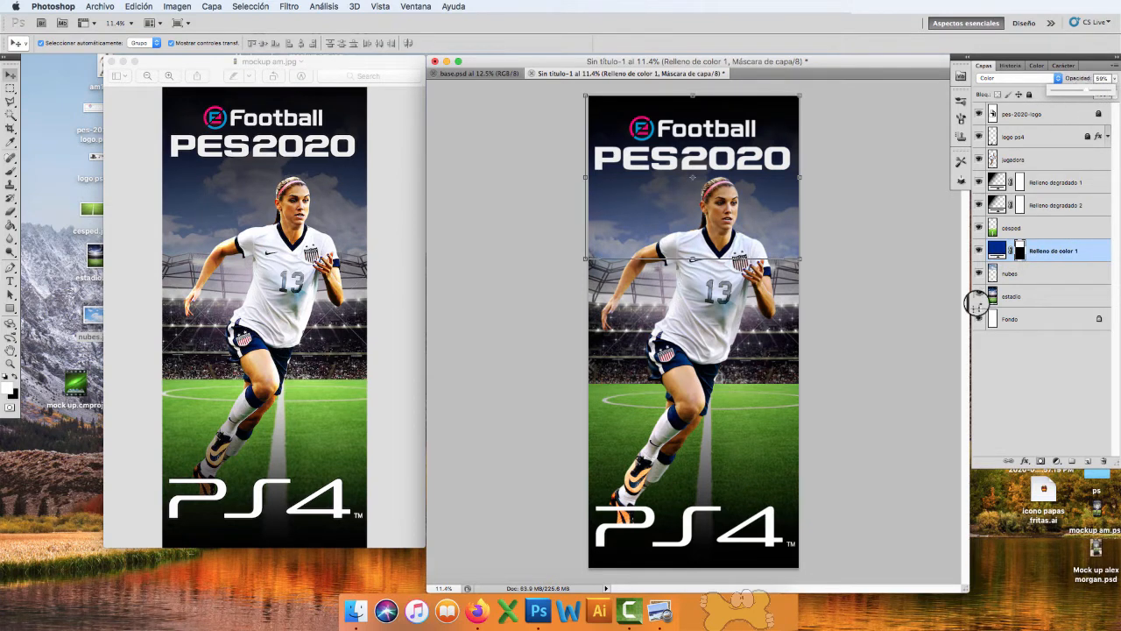
{"action": "left_click", "coordinate": [977, 251]}
{"action": "left_click", "coordinate": [850, 233]}
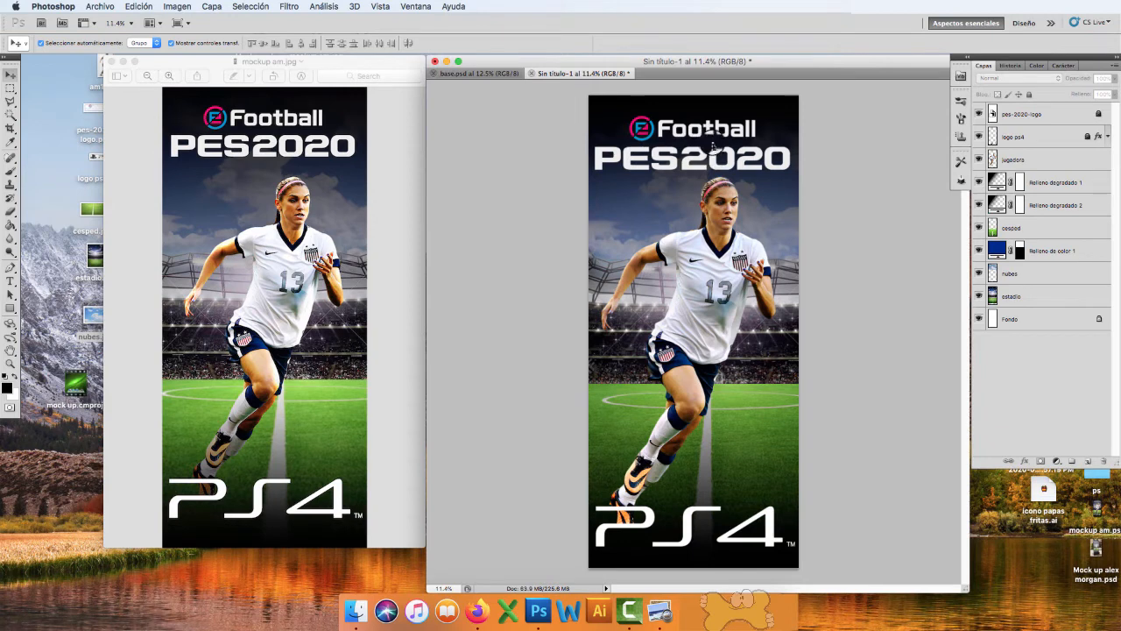
{"action": "left_click", "coordinate": [715, 156]}
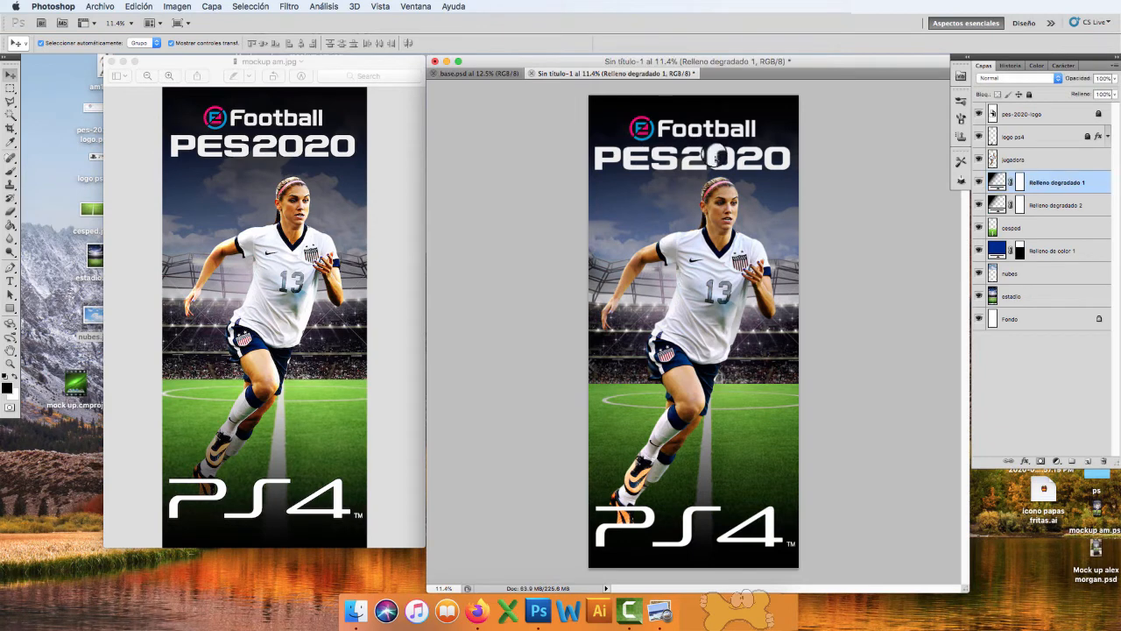
{"action": "left_click", "coordinate": [854, 191]}
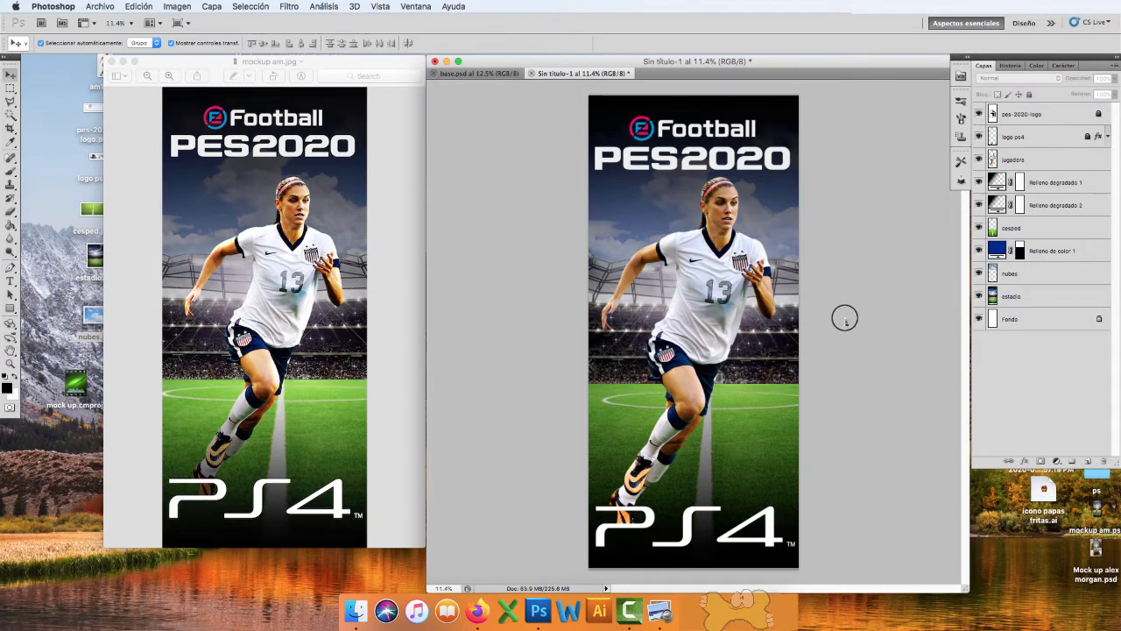
{"action": "left_click", "coordinate": [738, 400]}
{"action": "left_click", "coordinate": [990, 227]}
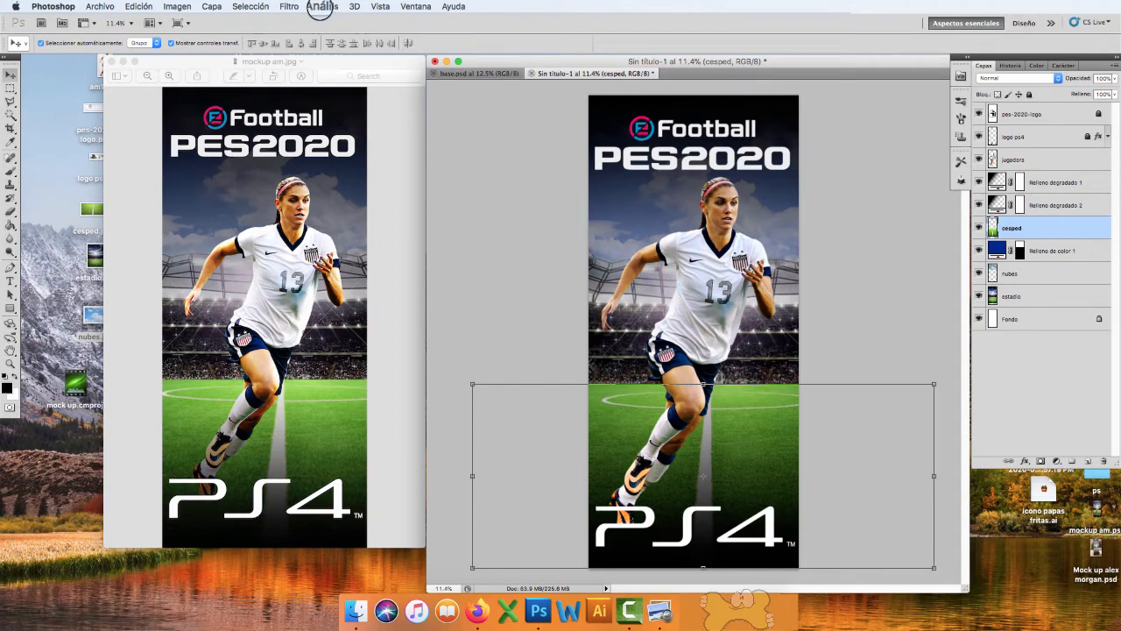
{"action": "left_click", "coordinate": [322, 7]}
{"action": "mouse_move", "coordinate": [289, 7]}
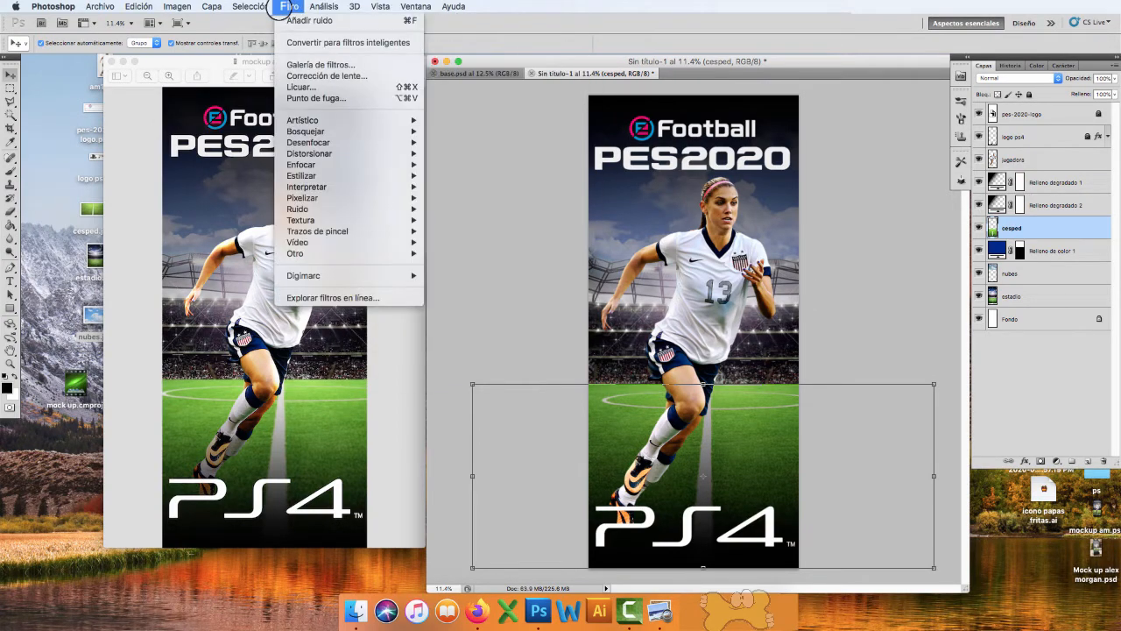
{"action": "mouse_move", "coordinate": [325, 7]}
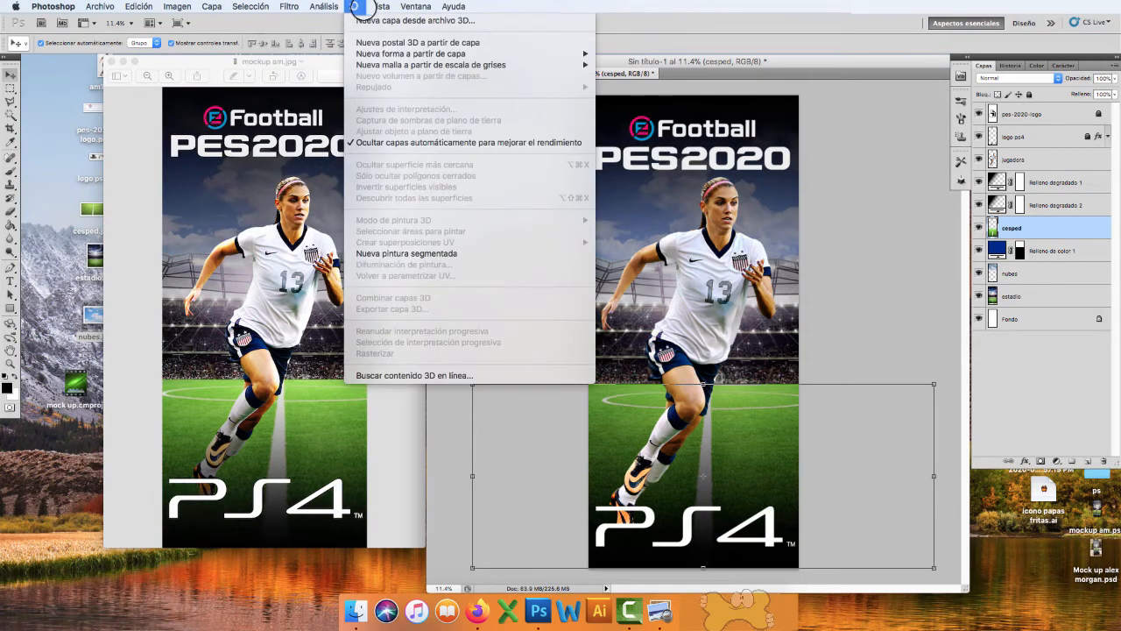
{"action": "left_click", "coordinate": [567, 388]}
{"action": "left_click", "coordinate": [627, 426]}
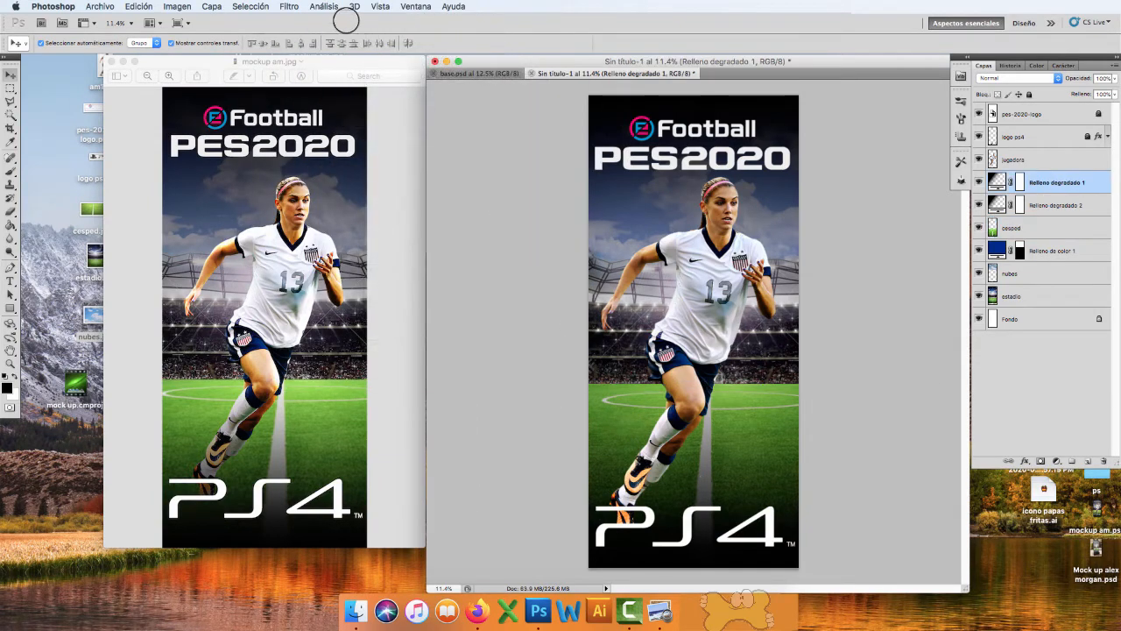
{"action": "left_click", "coordinate": [380, 6]}
{"action": "left_click", "coordinate": [353, 7]}
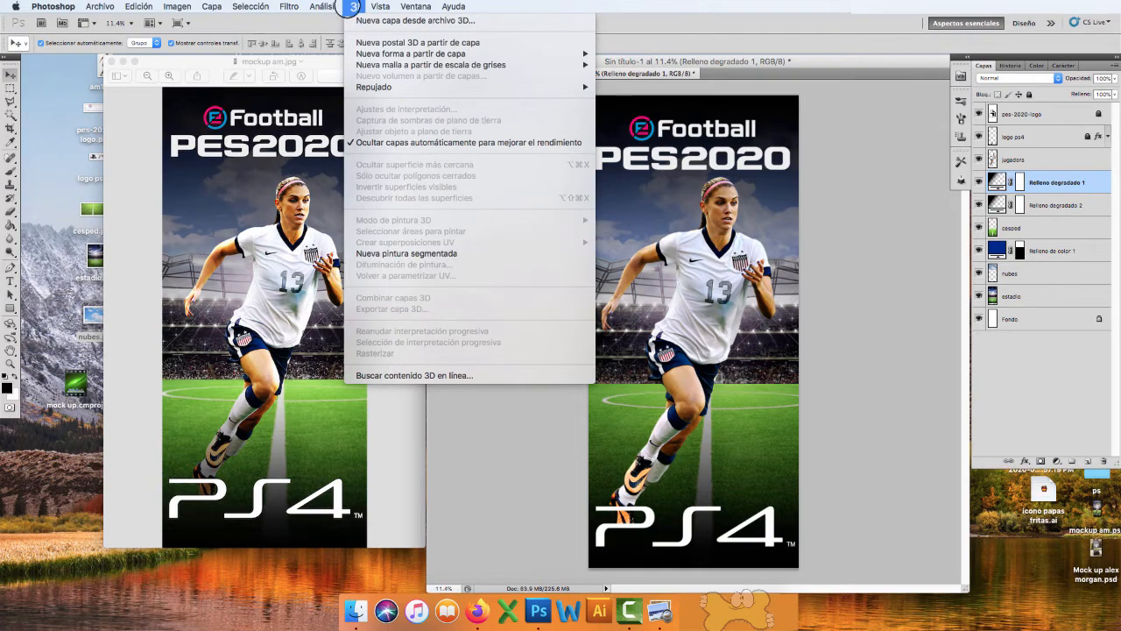
{"action": "mouse_move", "coordinate": [290, 7]}
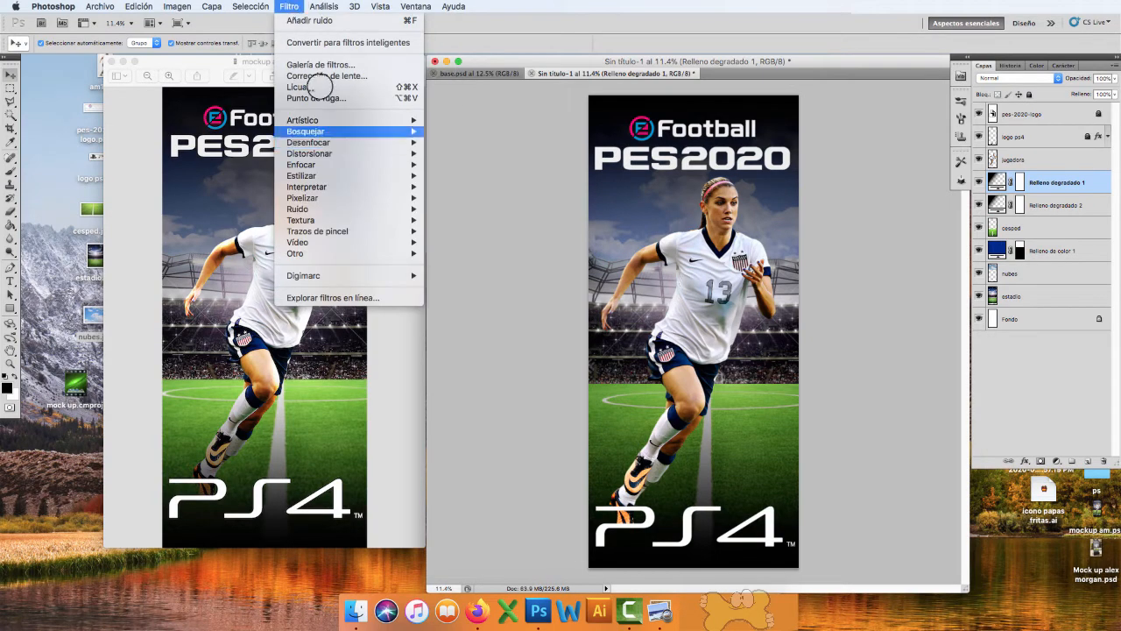
{"action": "mouse_move", "coordinate": [402, 142]}
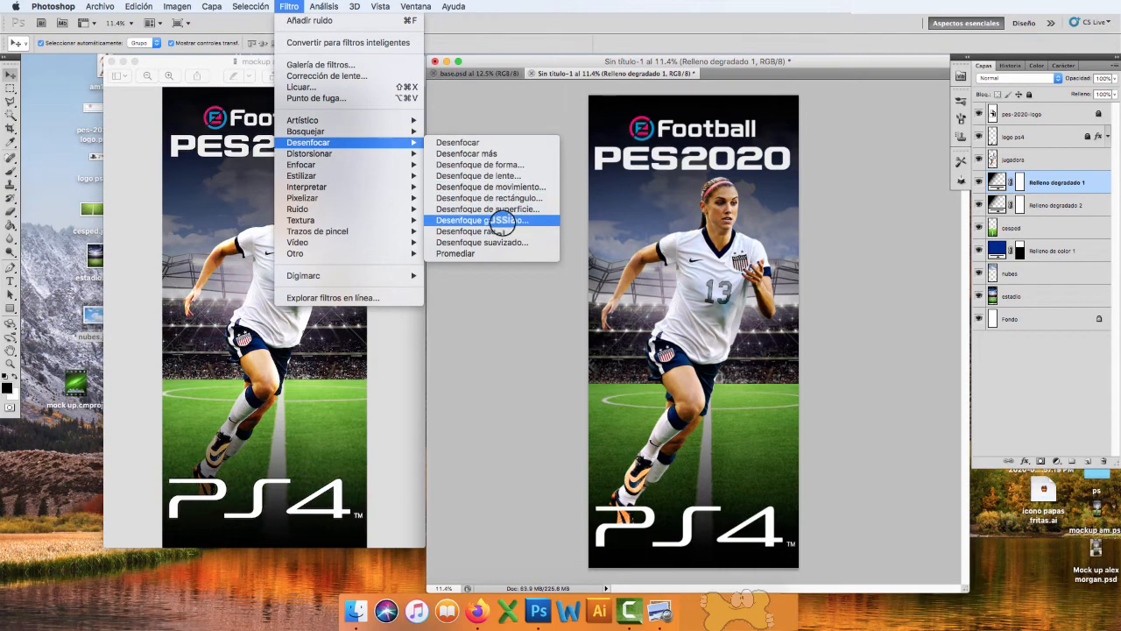
{"action": "left_click", "coordinate": [500, 220]}
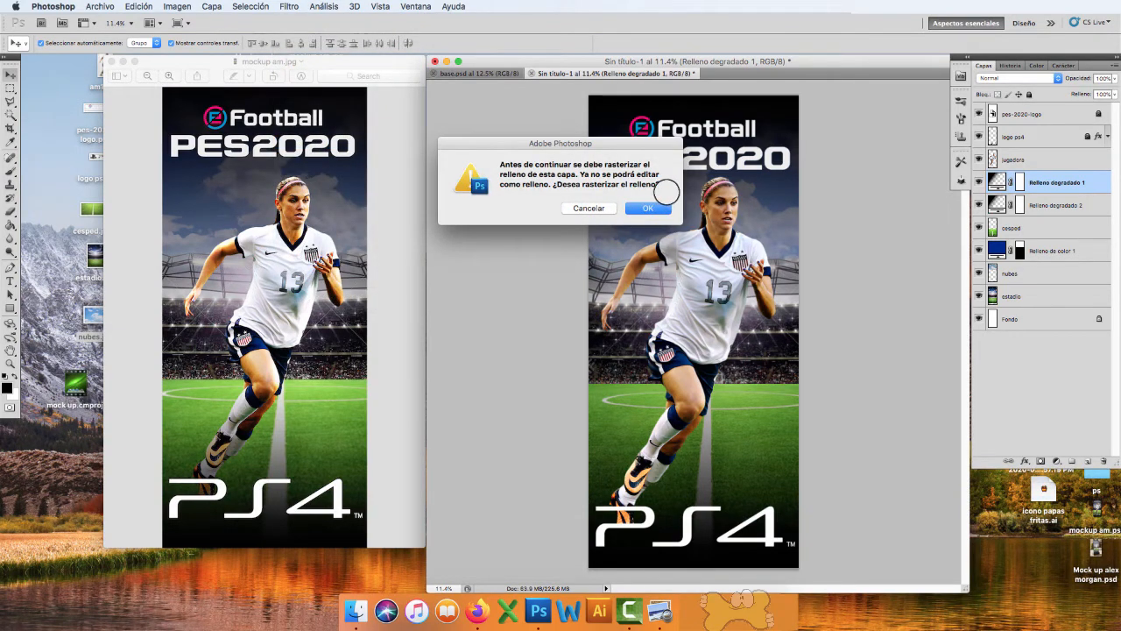
{"action": "left_click", "coordinate": [588, 207]}
Step: Apply a Gaussian Blur with a radius of 4.8 pixels to the cesped layer and deselect it
{"action": "left_click", "coordinate": [1012, 228]}
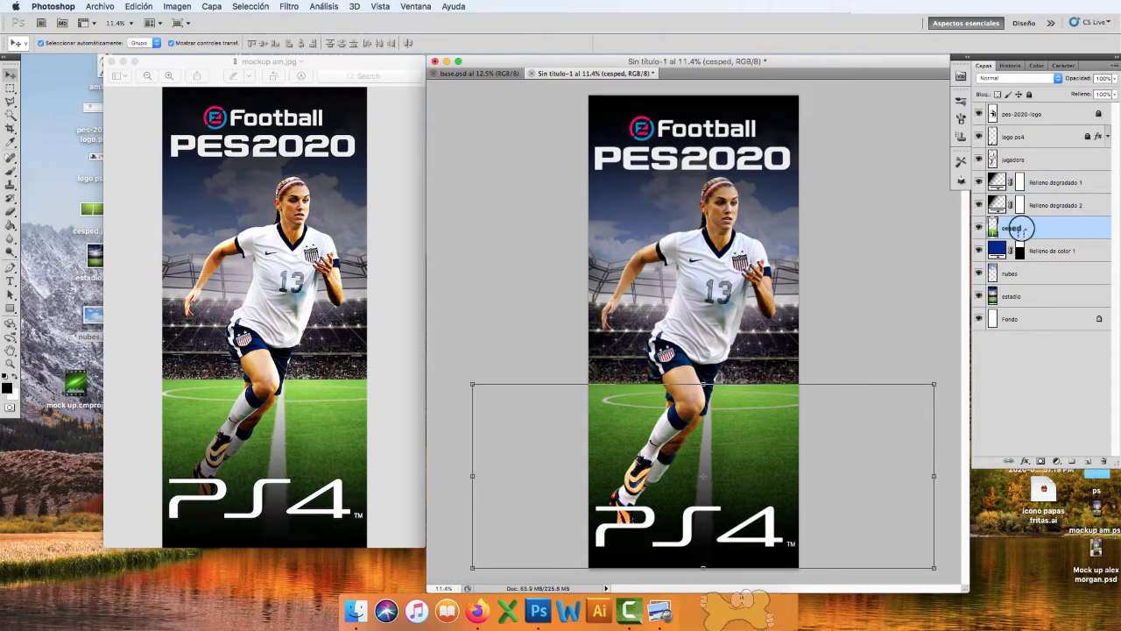
{"action": "left_click", "coordinate": [287, 6]}
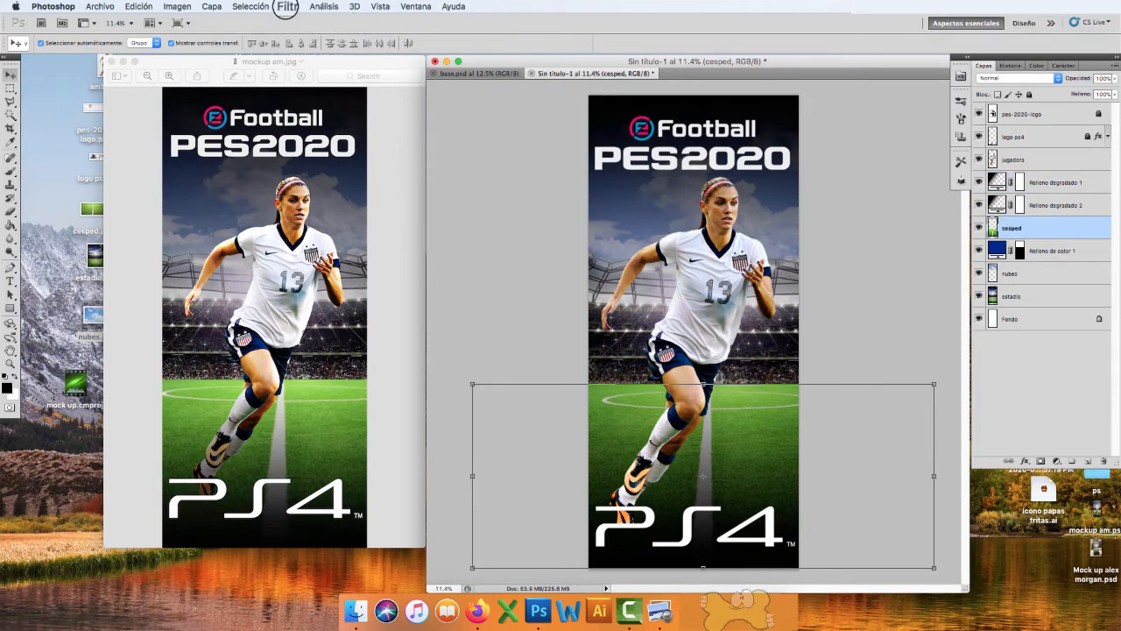
{"action": "mouse_move", "coordinate": [378, 146]}
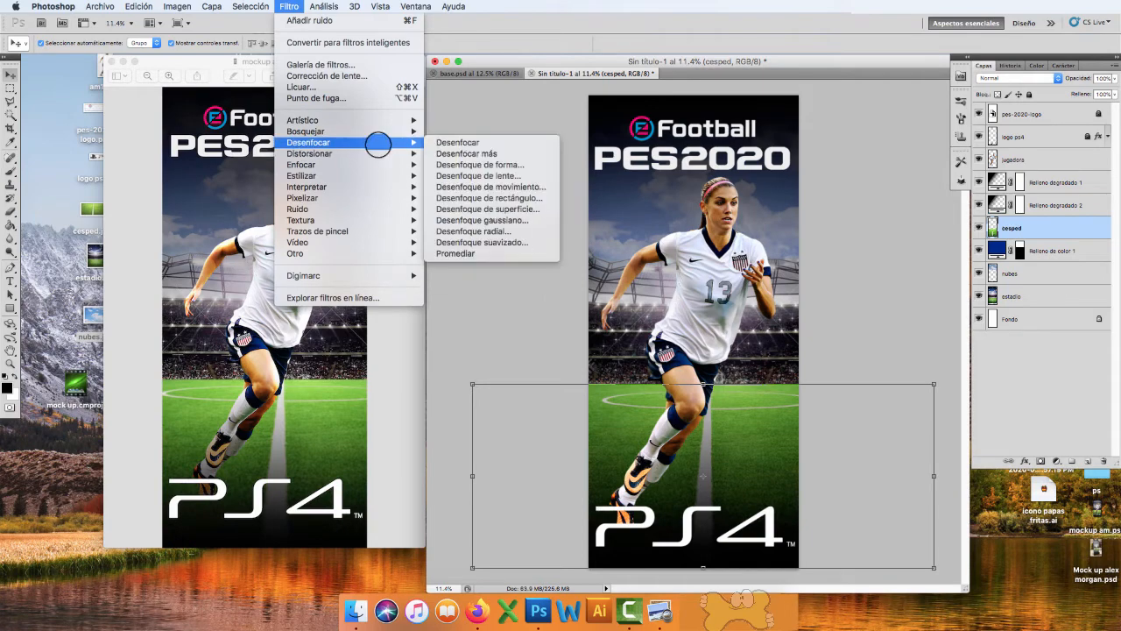
{"action": "left_click", "coordinate": [517, 220]}
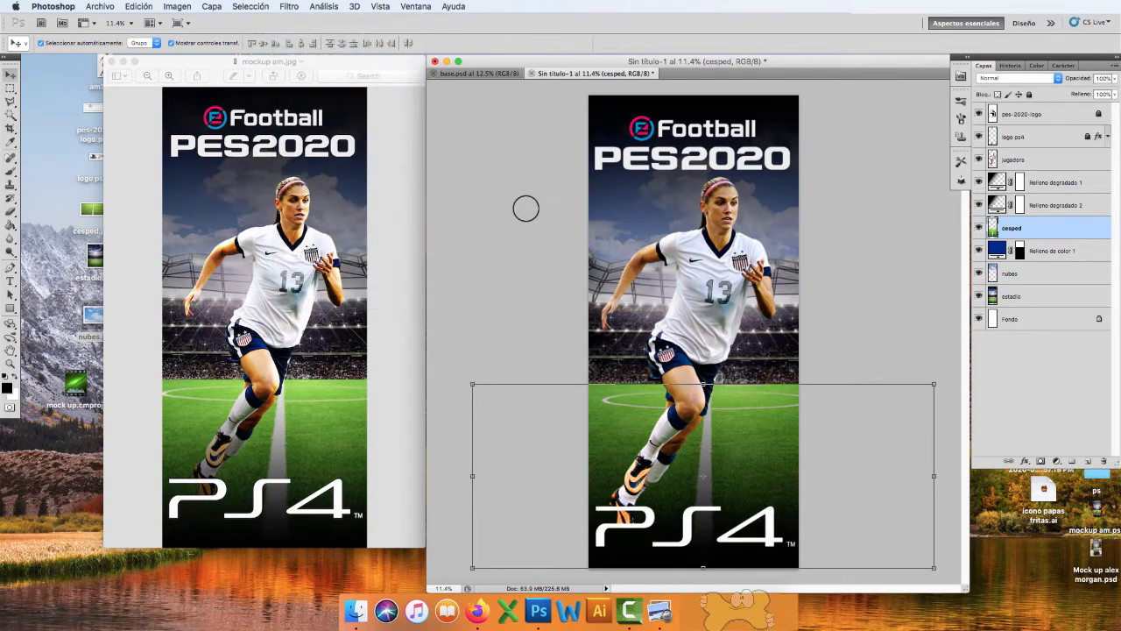
{"action": "left_click_drag", "start_coordinate": [800, 229], "coordinate": [552, 116]}
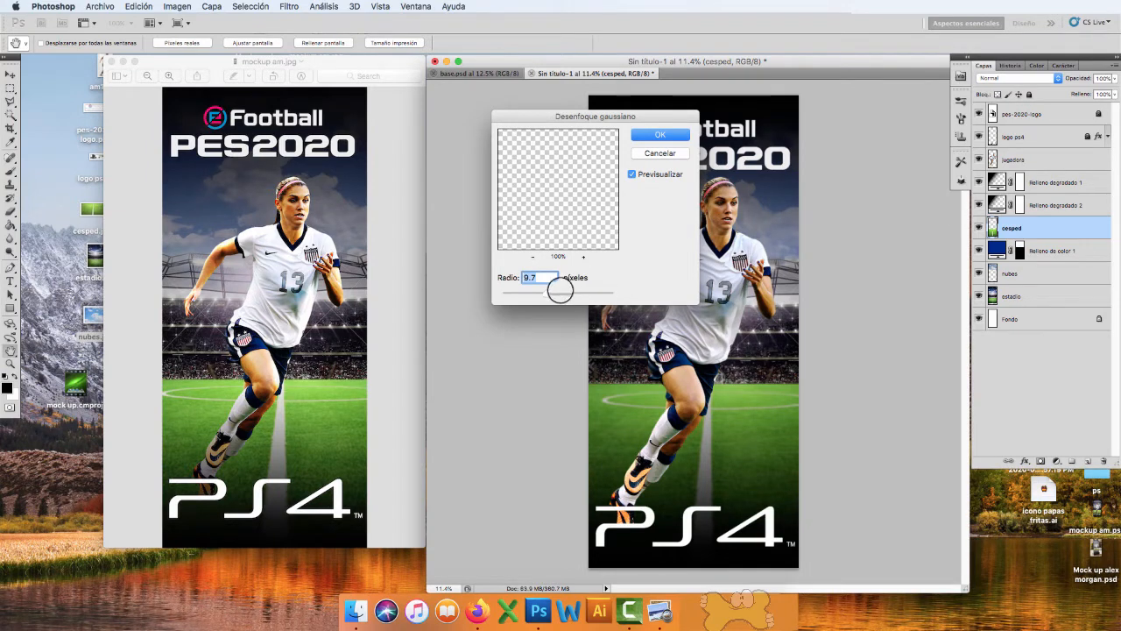
{"action": "mouse_move", "coordinate": [544, 293]}
{"action": "left_mouse_down"}
{"action": "mouse_move", "coordinate": [569, 300]}
{"action": "mouse_move", "coordinate": [538, 310]}
{"action": "mouse_move", "coordinate": [546, 295]}
{"action": "mouse_move", "coordinate": [495, 296]}
{"action": "mouse_move", "coordinate": [529, 296]}
{"action": "left_mouse_up"}
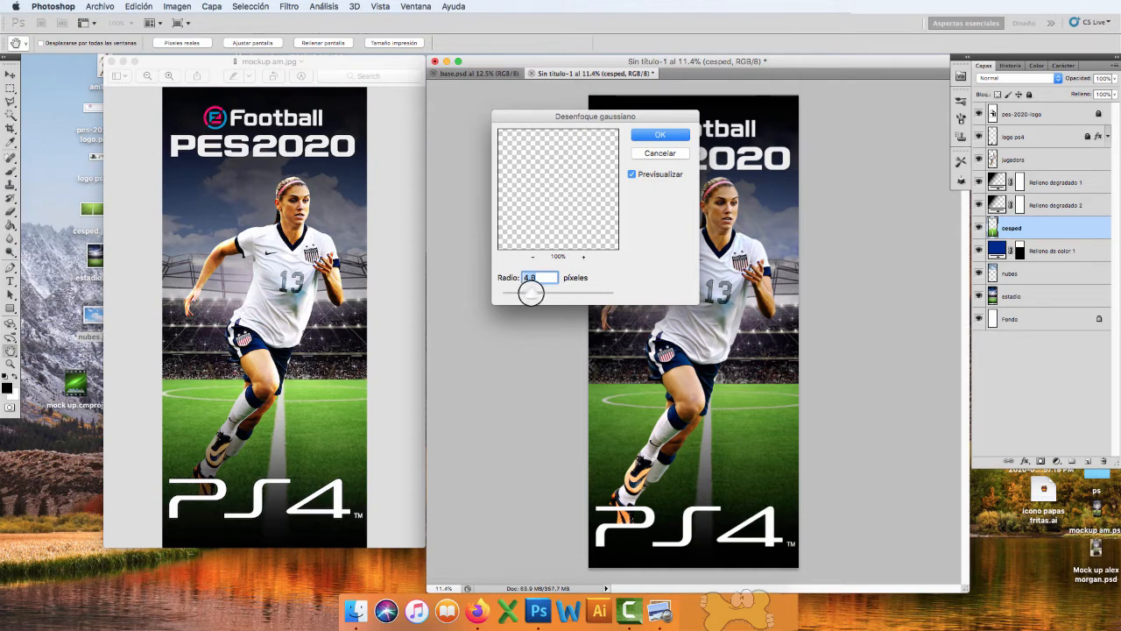
{"action": "left_click", "coordinate": [685, 135]}
{"action": "key", "text": "v"}
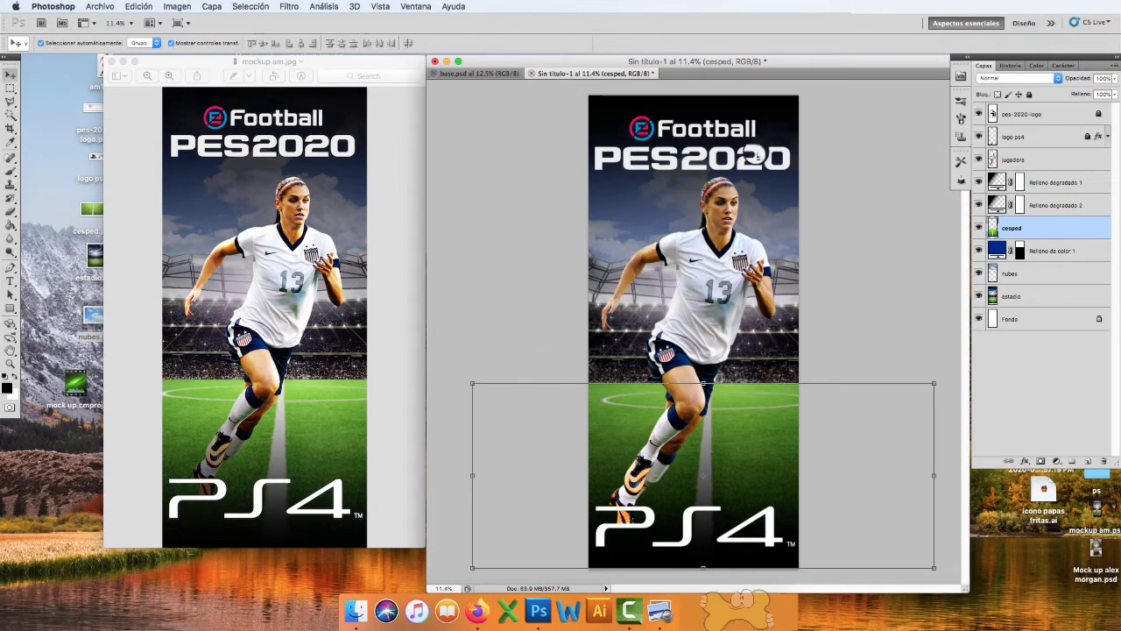
{"action": "left_click", "coordinate": [902, 280]}
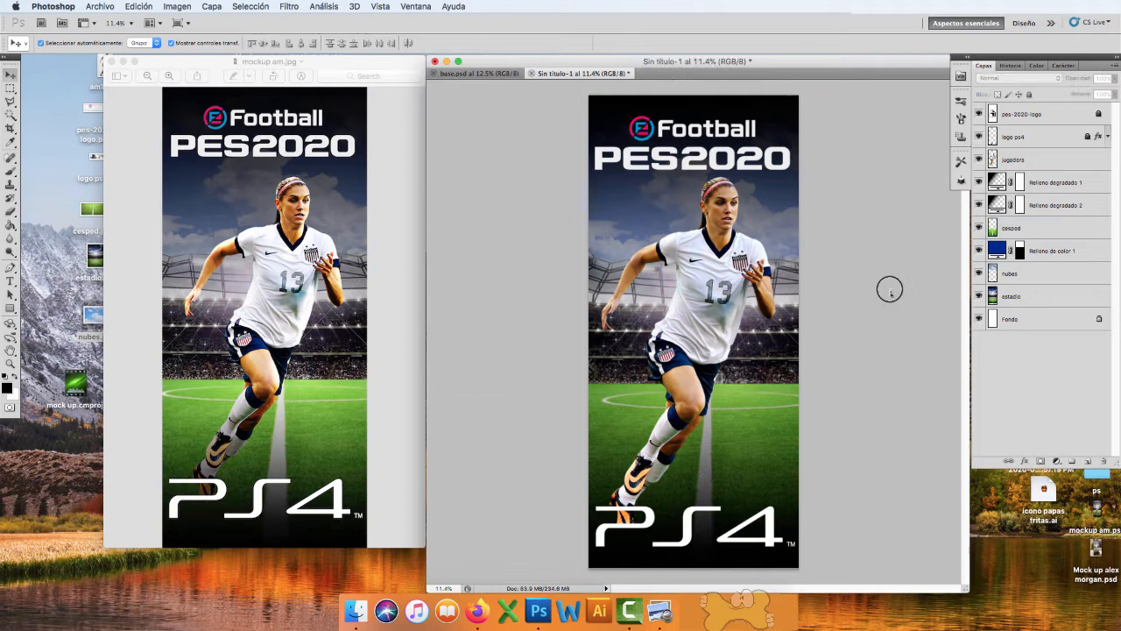
Step: Reduce the cesped layer's opacity slightly and deselect the layer
{"action": "left_click", "coordinate": [784, 400]}
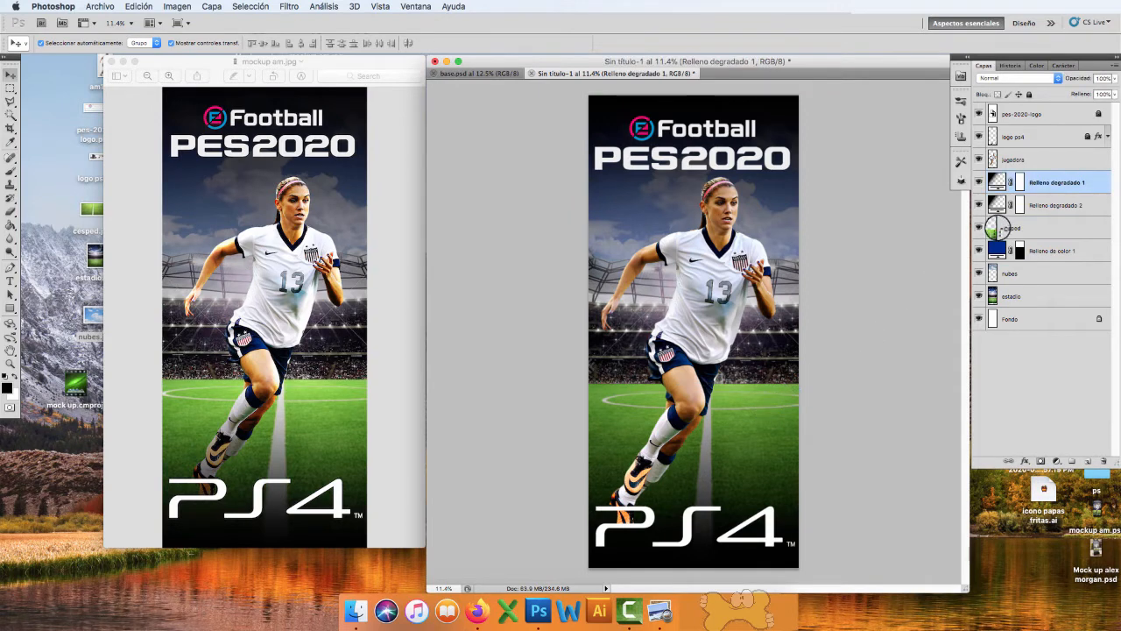
{"action": "left_click", "coordinate": [1002, 226]}
{"action": "left_click", "coordinate": [1112, 78]}
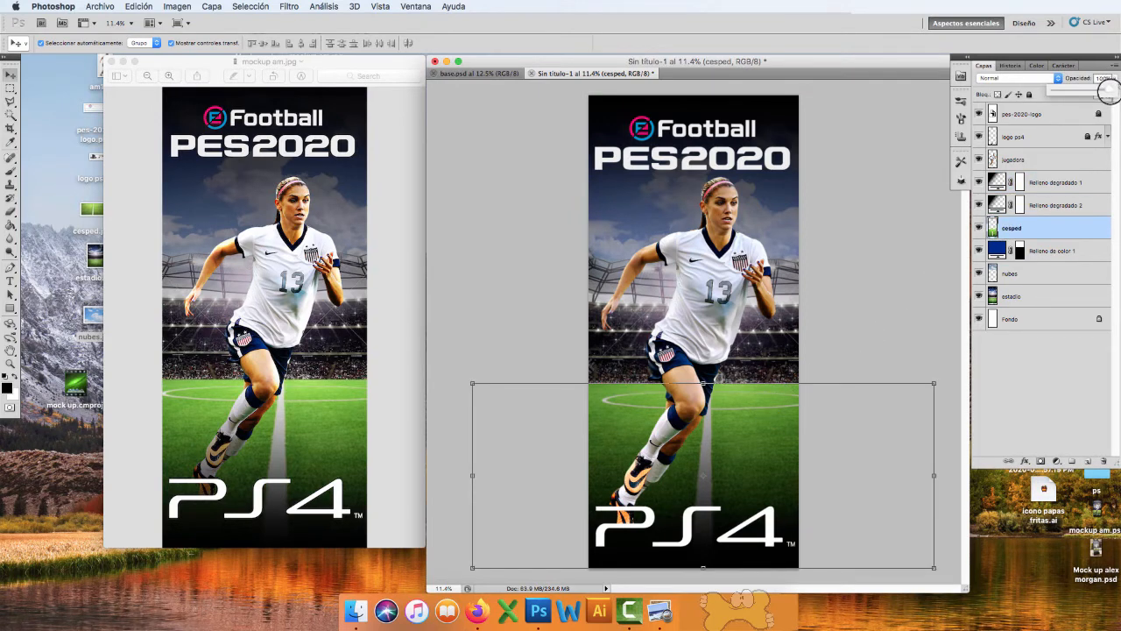
{"action": "left_click_drag", "start_coordinate": [1107, 91], "coordinate": [1103, 92]}
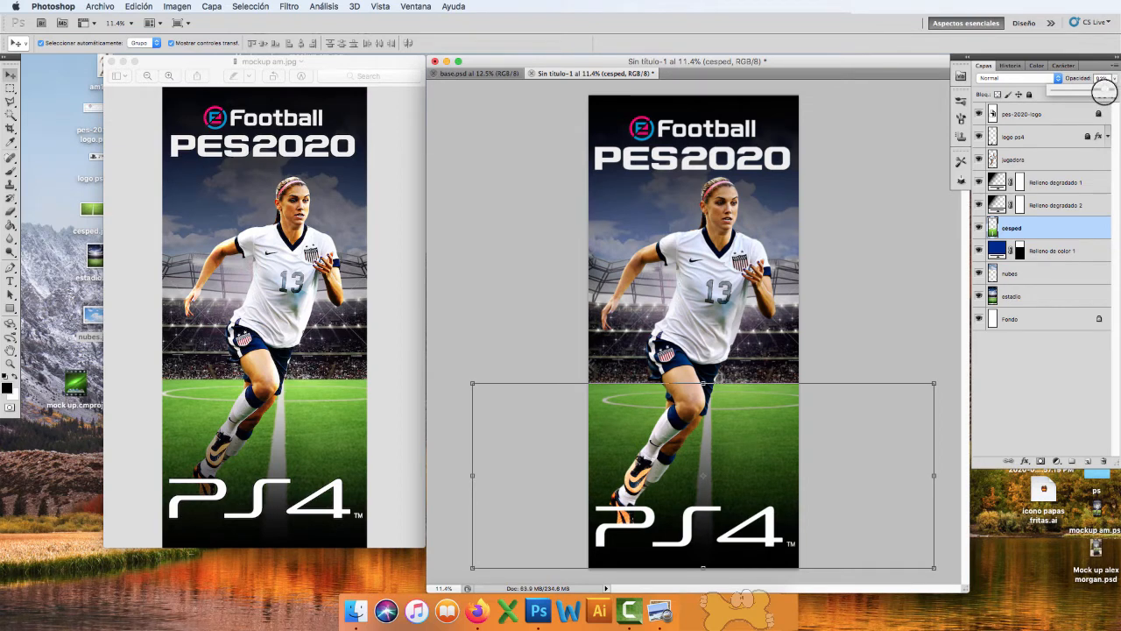
{"action": "left_click", "coordinate": [918, 204]}
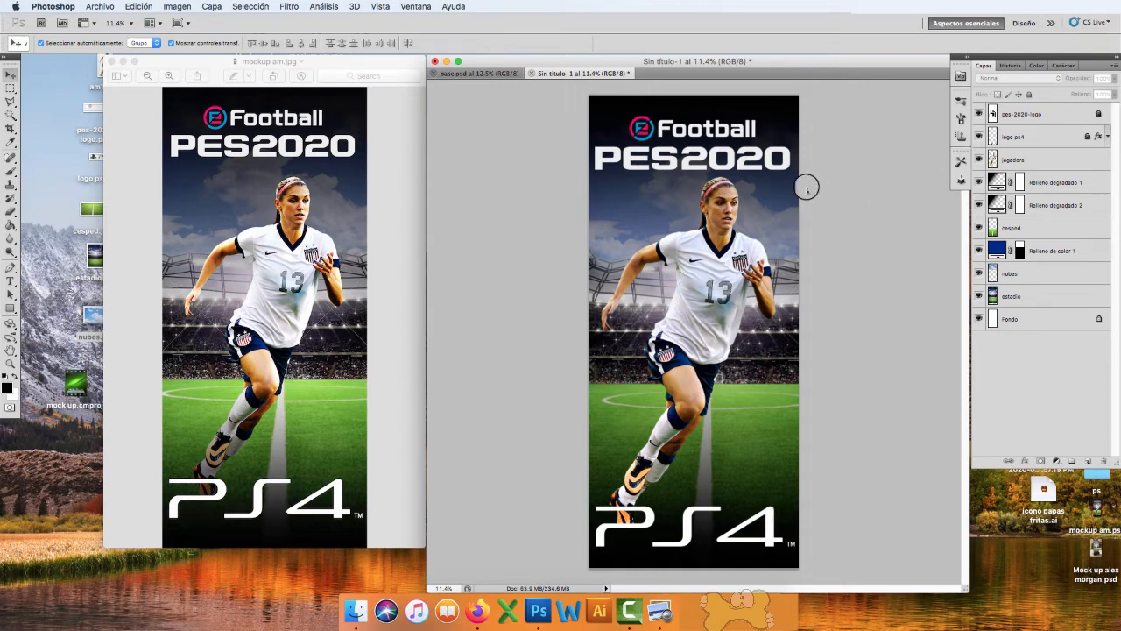
Step: Unlock the pes-2020-logo layer and nudge the logo slightly to the right to center it on the poster
{"action": "left_click", "coordinate": [781, 160]}
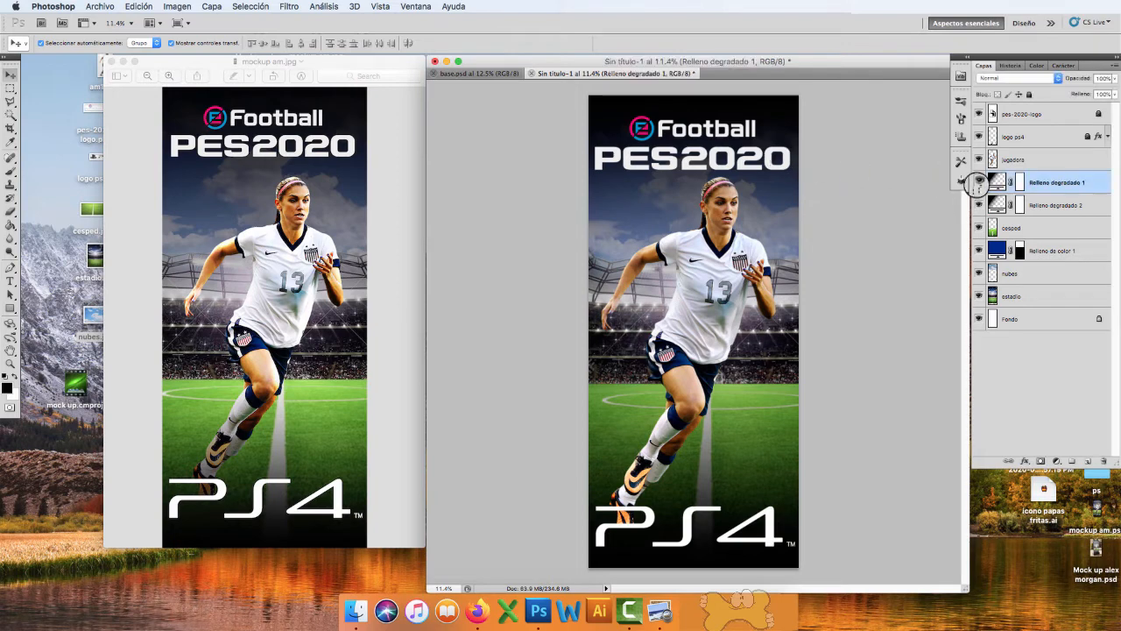
{"action": "left_click", "coordinate": [1010, 113]}
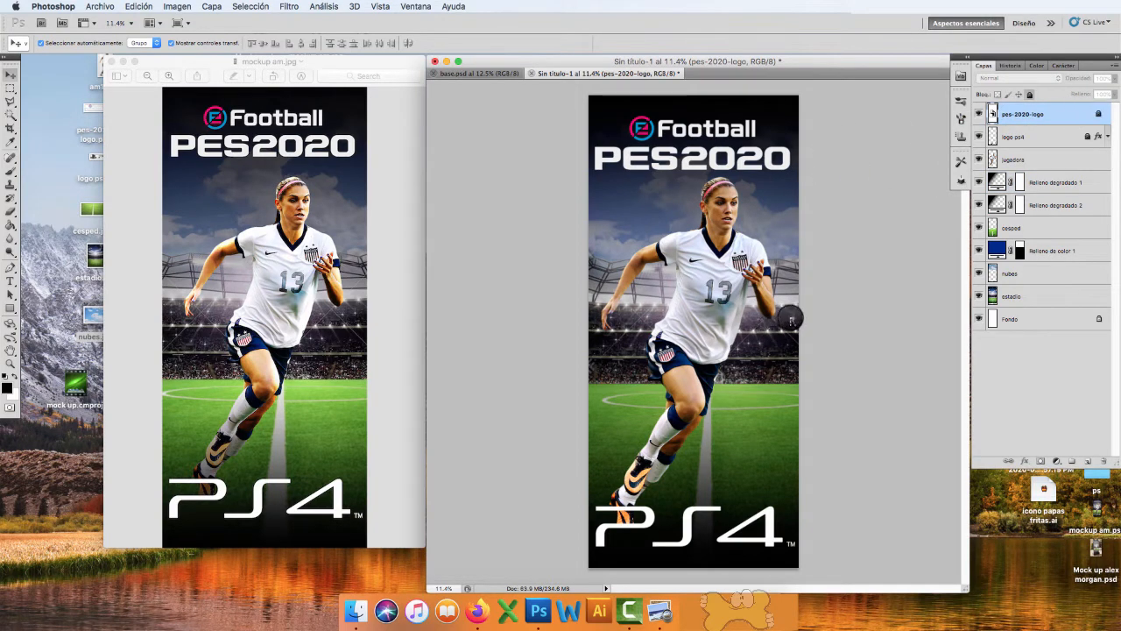
{"action": "left_click", "coordinate": [781, 168]}
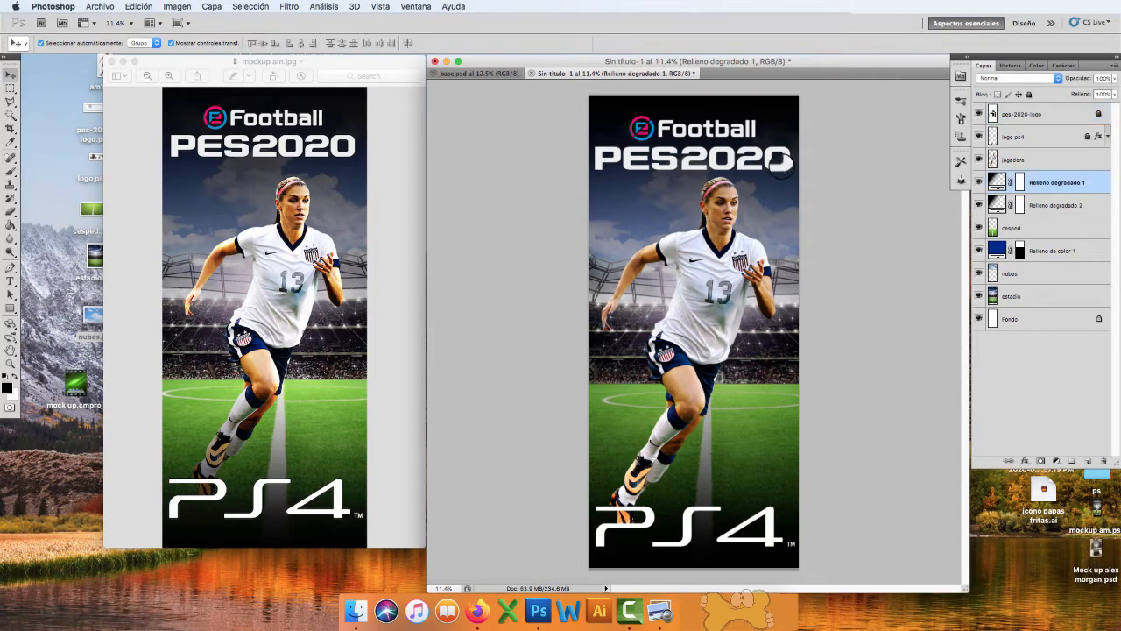
{"action": "left_click", "coordinate": [1021, 110]}
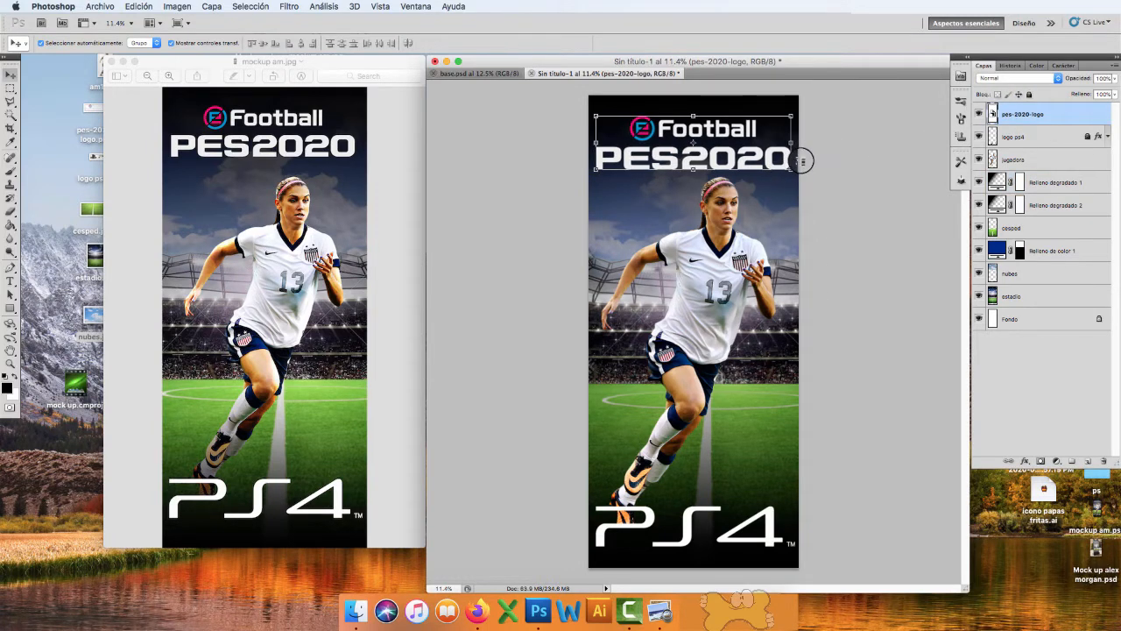
{"action": "left_click", "coordinate": [806, 171]}
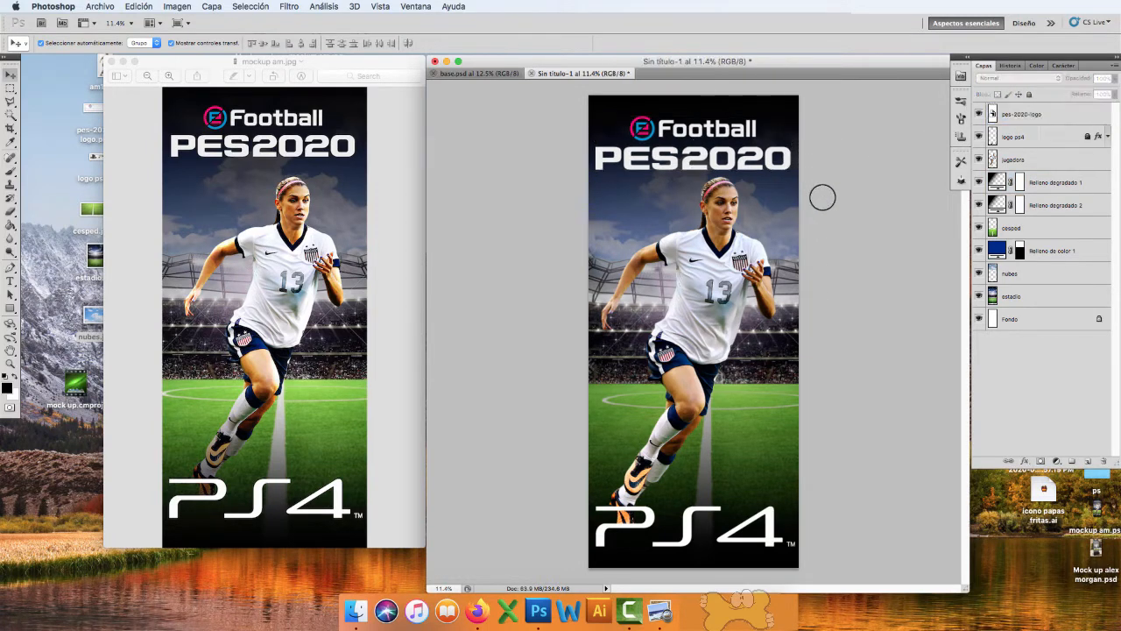
{"action": "left_click", "coordinate": [786, 171]}
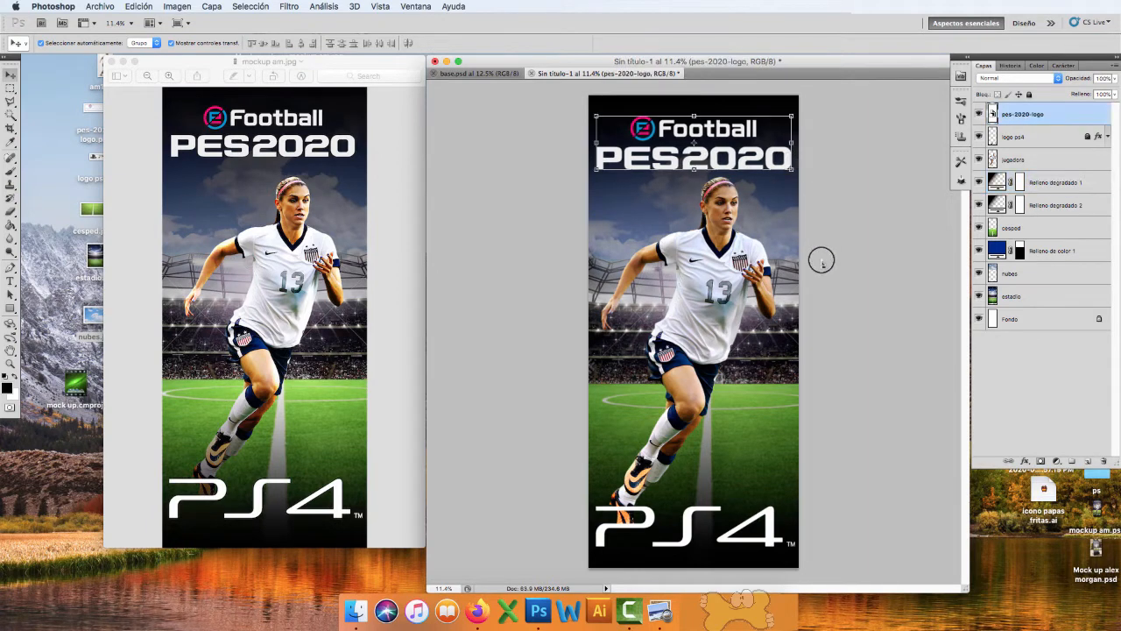
{"action": "left_click", "coordinate": [838, 422]}
Step: Unlock the logo ps4 layer and nudge the PS4 logo slightly to the left on the poster
{"action": "left_click", "coordinate": [758, 518]}
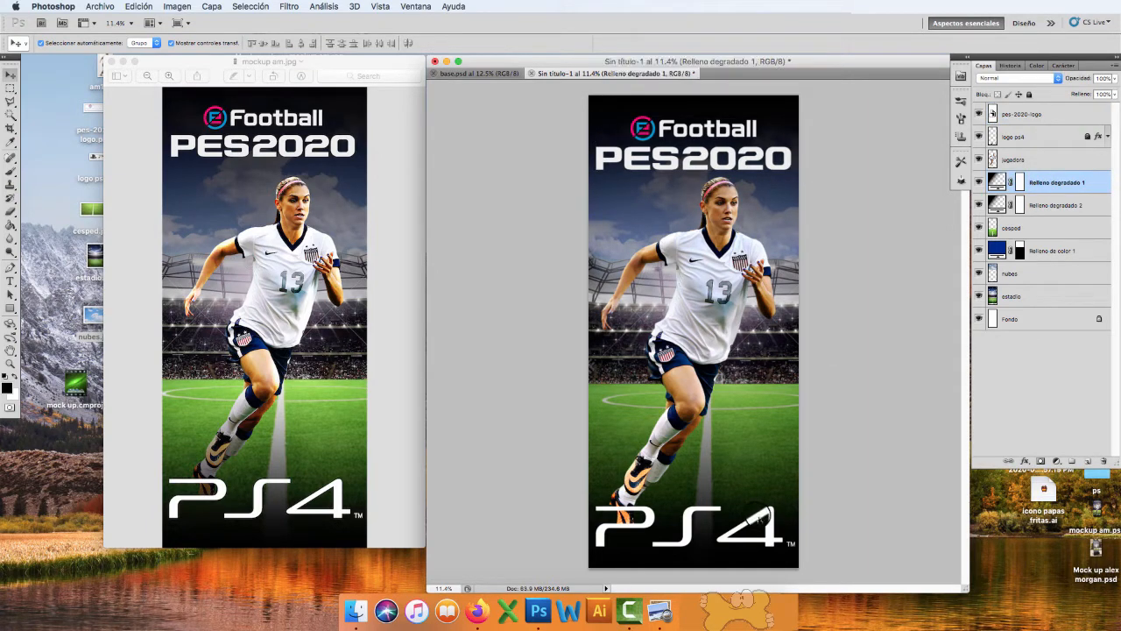
{"action": "left_click", "coordinate": [1016, 136]}
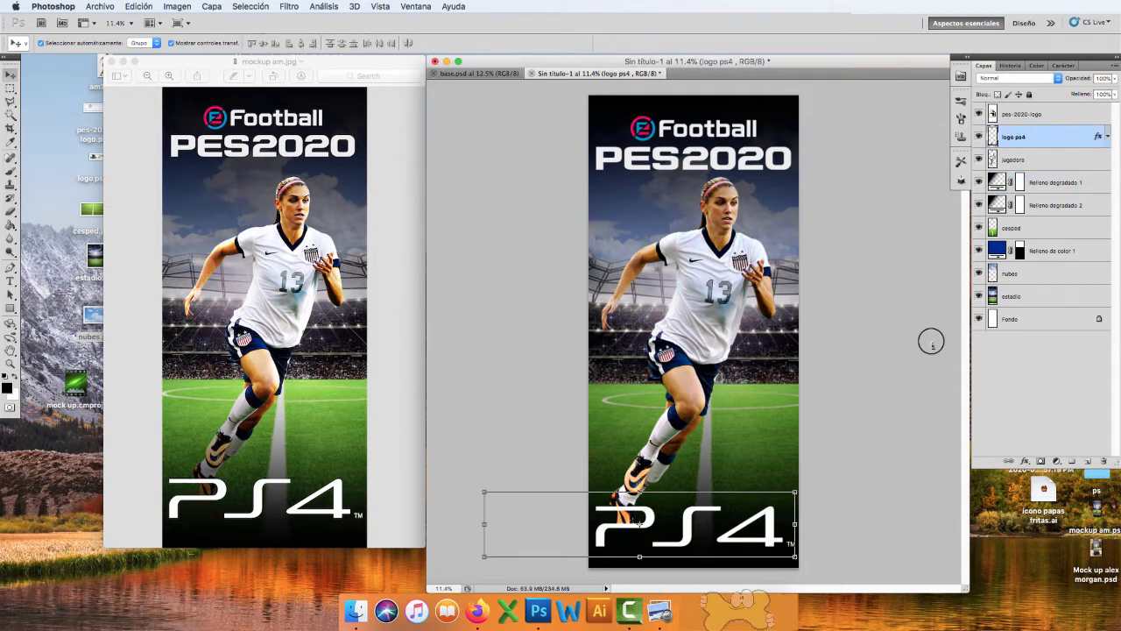
{"action": "left_click", "coordinate": [878, 399]}
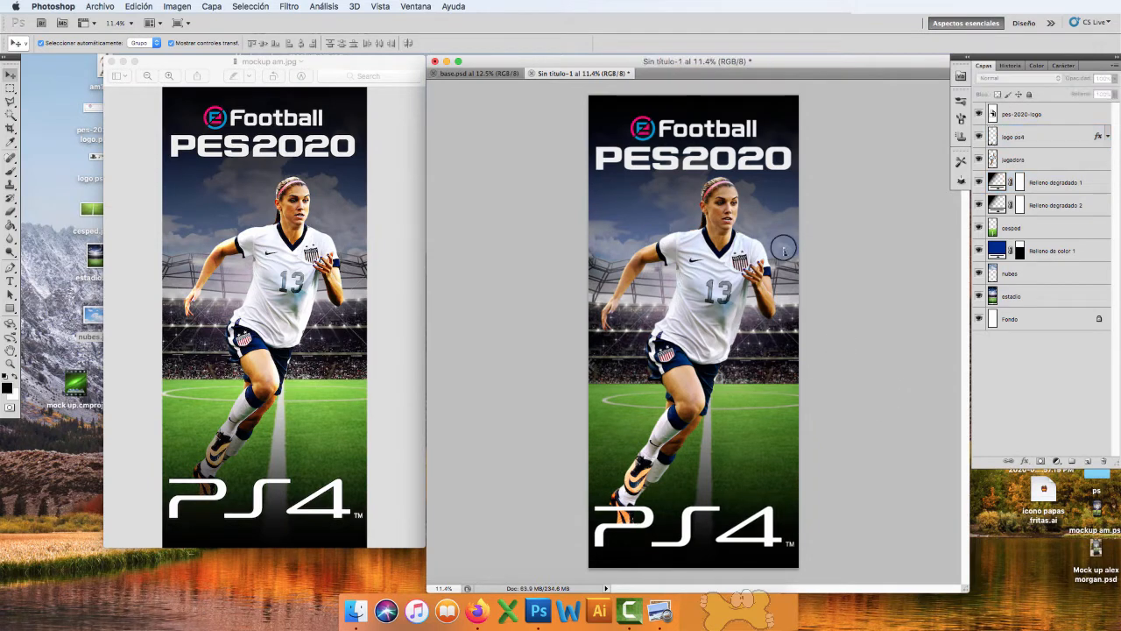
Step: Adjust the jugadora layer's brightness to 9 and contrast to 45, then deselect the layer
{"action": "left_click", "coordinate": [716, 288]}
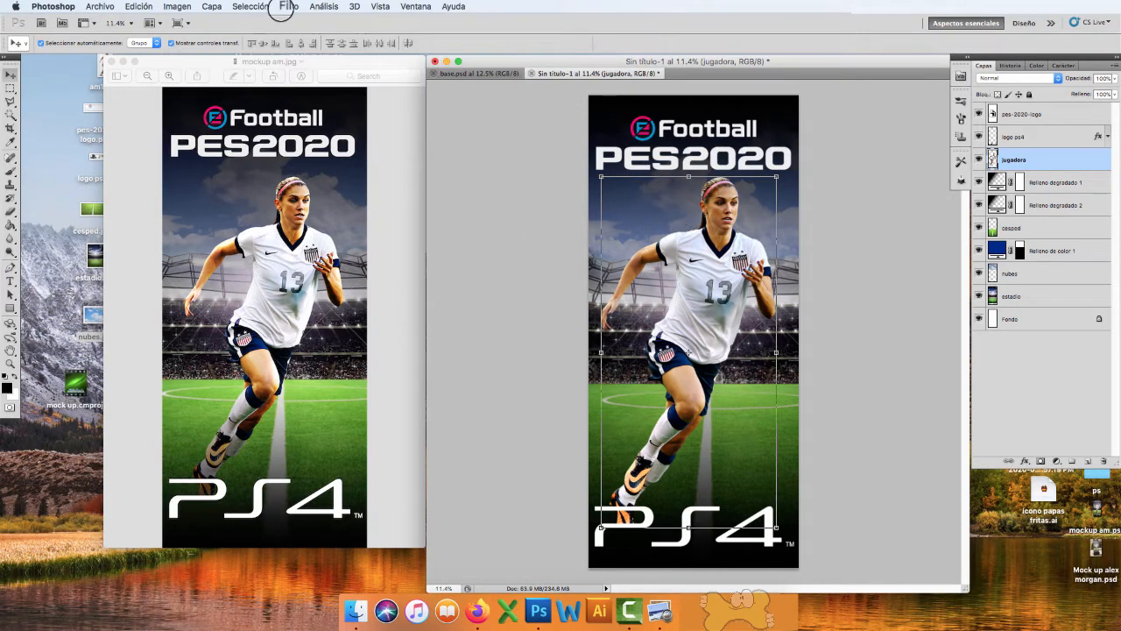
{"action": "left_click", "coordinate": [178, 7]}
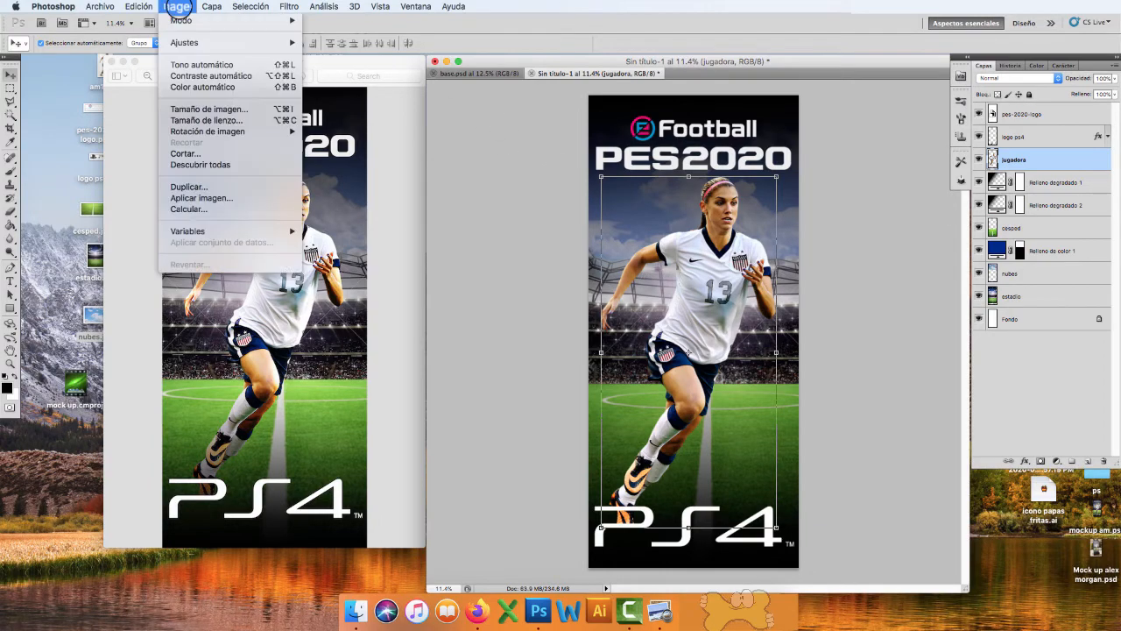
{"action": "mouse_move", "coordinate": [292, 43]}
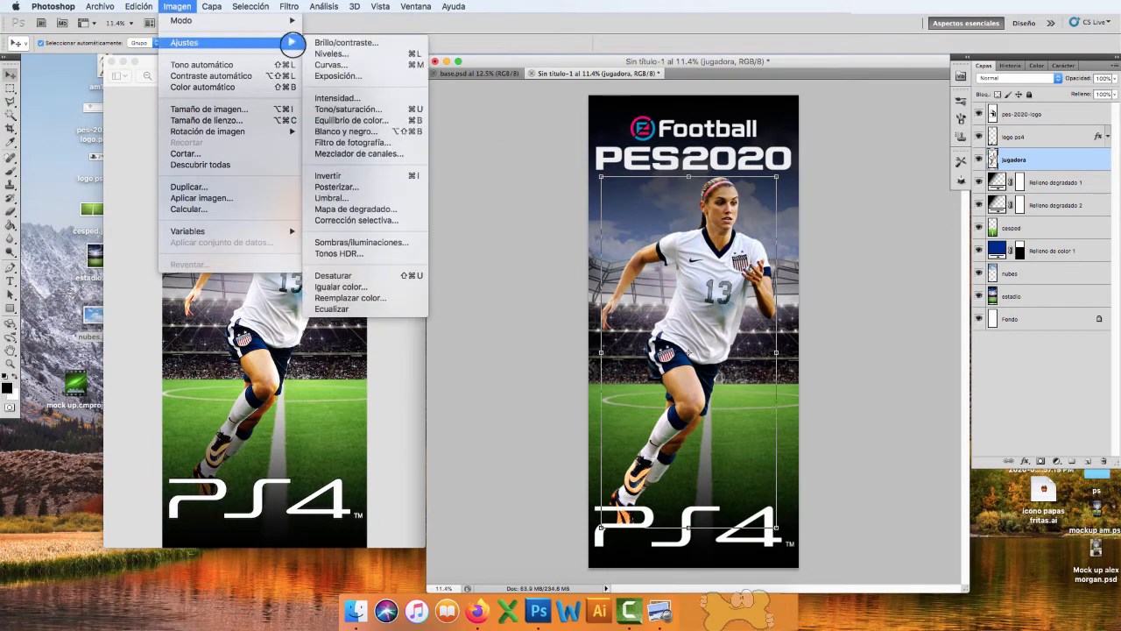
{"action": "left_click", "coordinate": [331, 42]}
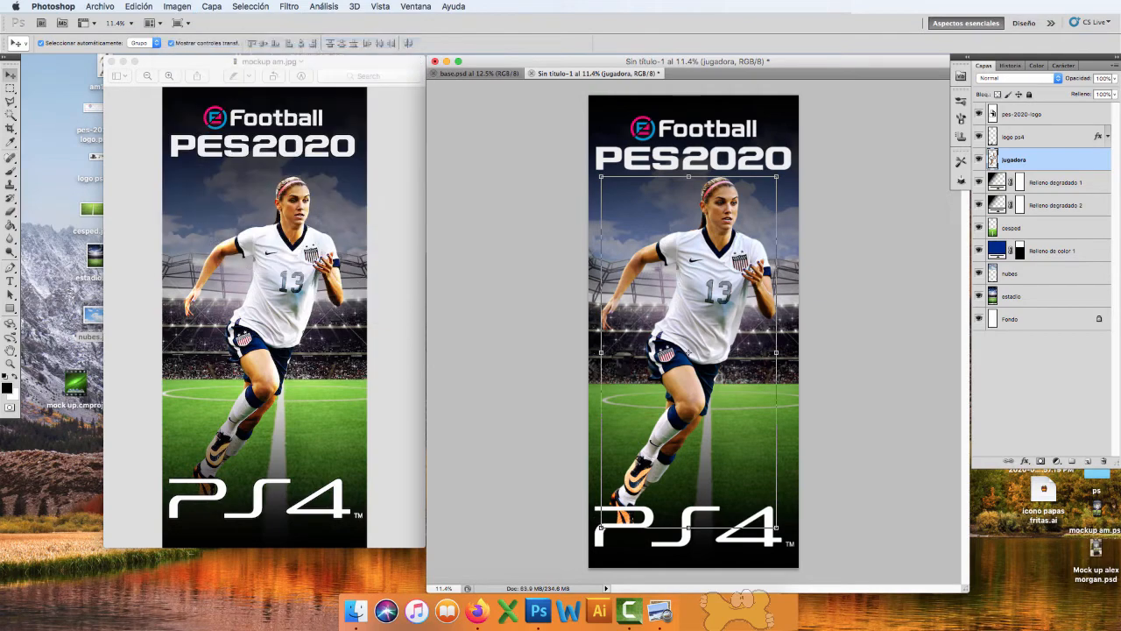
{"action": "left_click_drag", "start_coordinate": [309, 399], "coordinate": [595, 410]}
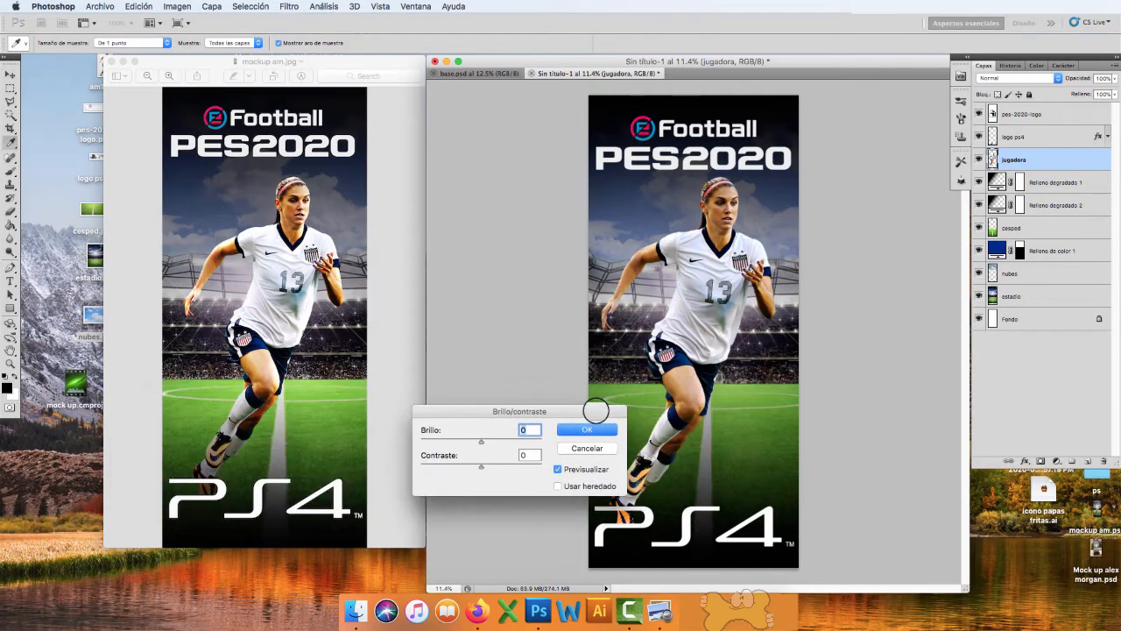
{"action": "left_click_drag", "start_coordinate": [477, 466], "coordinate": [504, 466]}
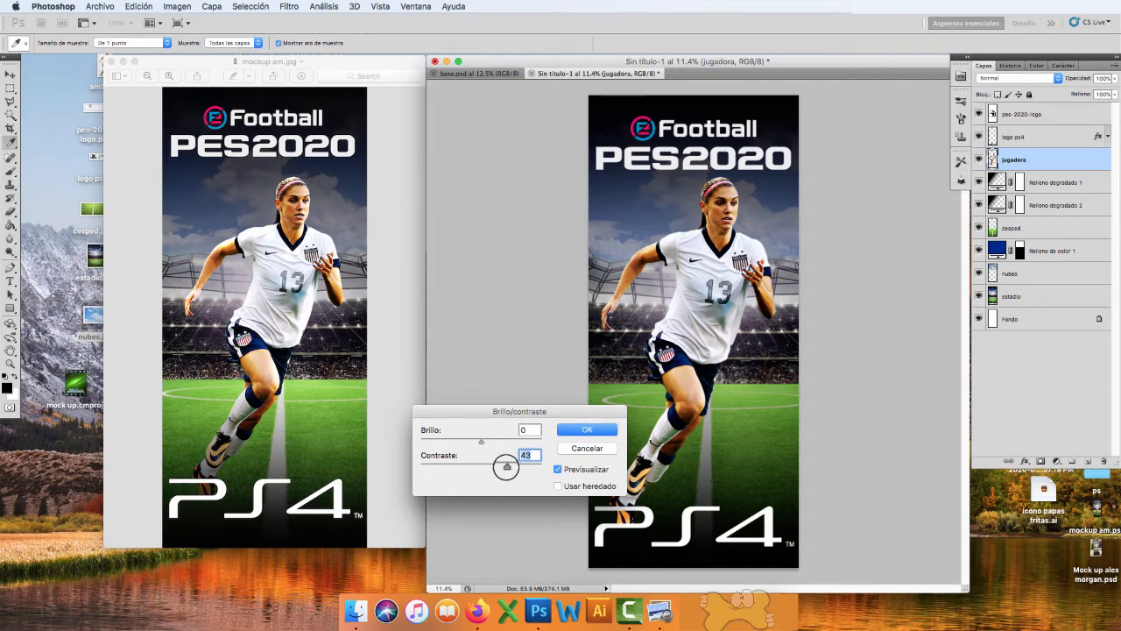
{"action": "left_click_drag", "start_coordinate": [507, 466], "coordinate": [486, 440]}
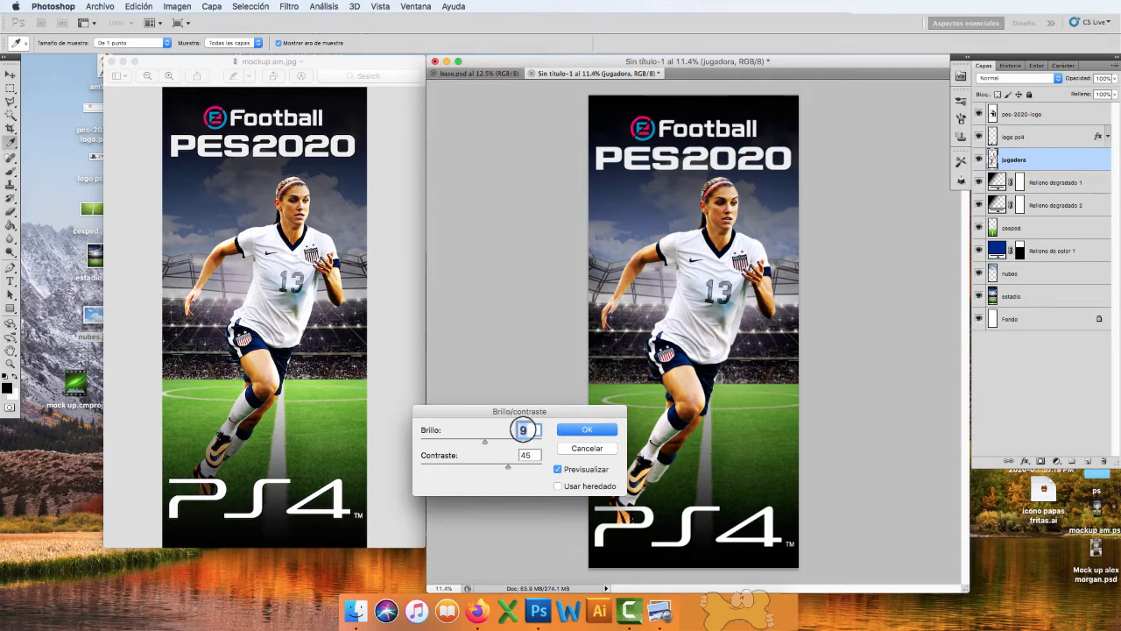
{"action": "left_click", "coordinate": [582, 430]}
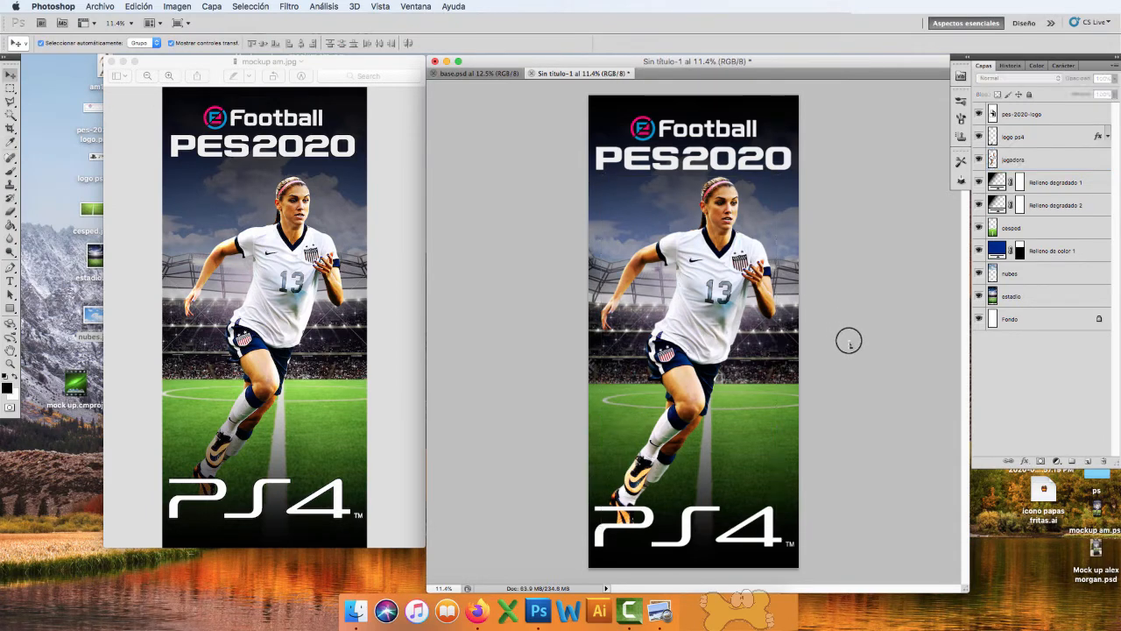
Step: Toggle the player's brightness and contrast adjustment off and on to compare both versions with the reference poster
{"action": "key", "text": "super+z"}
{"action": "key", "text": "super+z"}
{"action": "key", "text": "super+z"}
{"action": "key", "text": "super+z"}
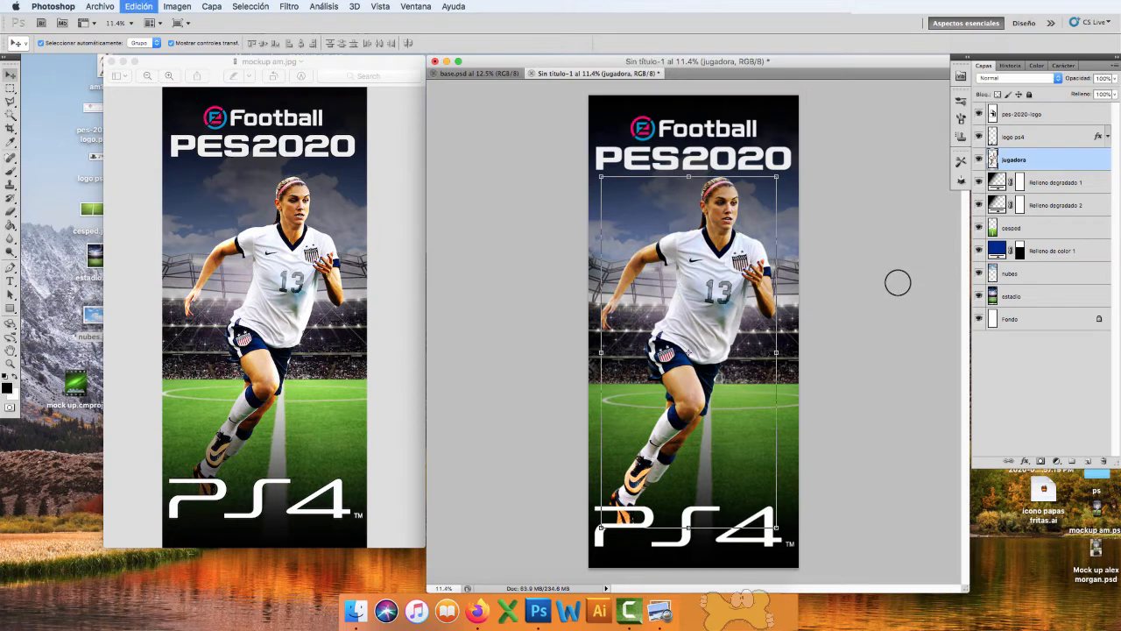
{"action": "key", "text": "super+z"}
{"action": "key", "text": "super+z"}
{"action": "key", "text": "super+z"}
{"action": "key", "text": "super+z"}
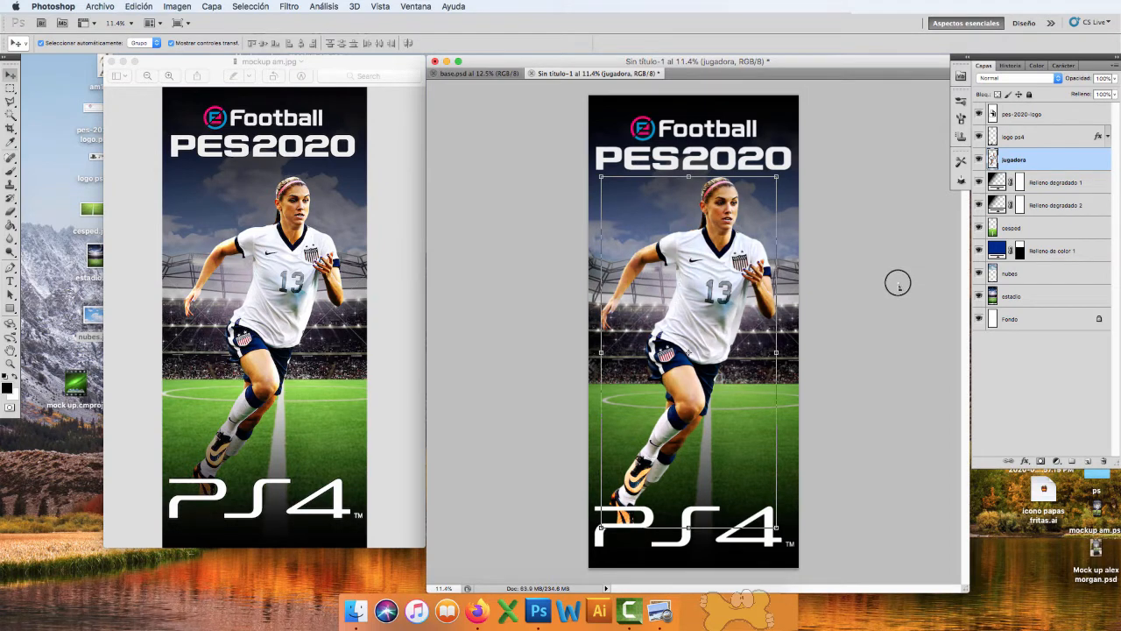
{"action": "key", "text": "super+z"}
{"action": "key", "text": "super+z"}
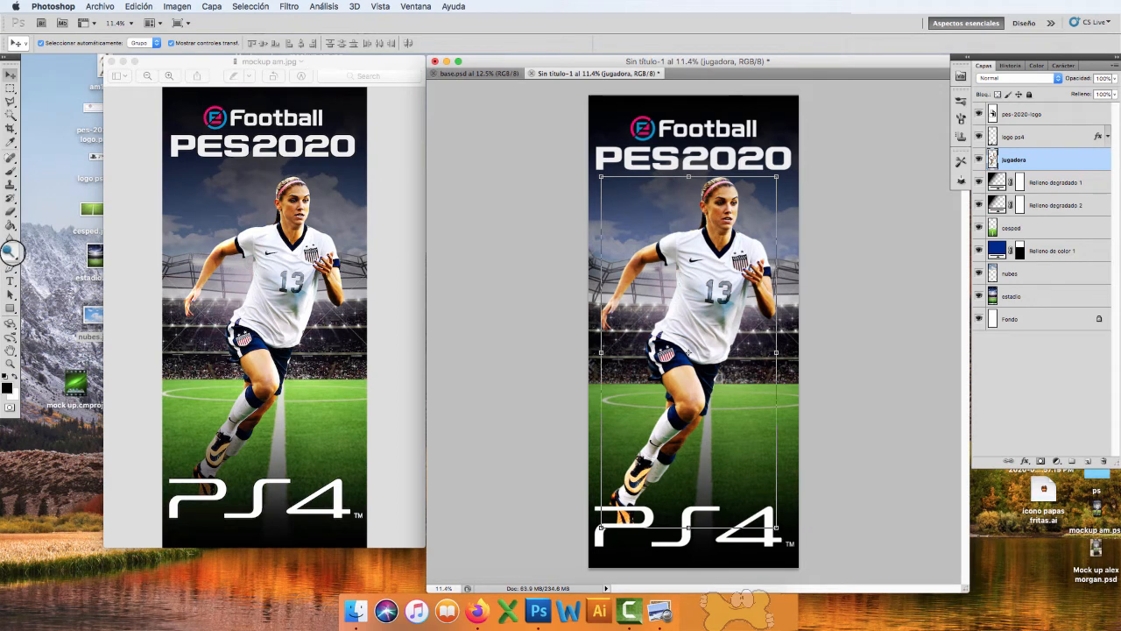
Step: Lighten the player's boots and socks with the Dodge tool, using a soft 339 px brush on highlights at 30% exposure, and deselect the layer
{"action": "left_click", "coordinate": [10, 252]}
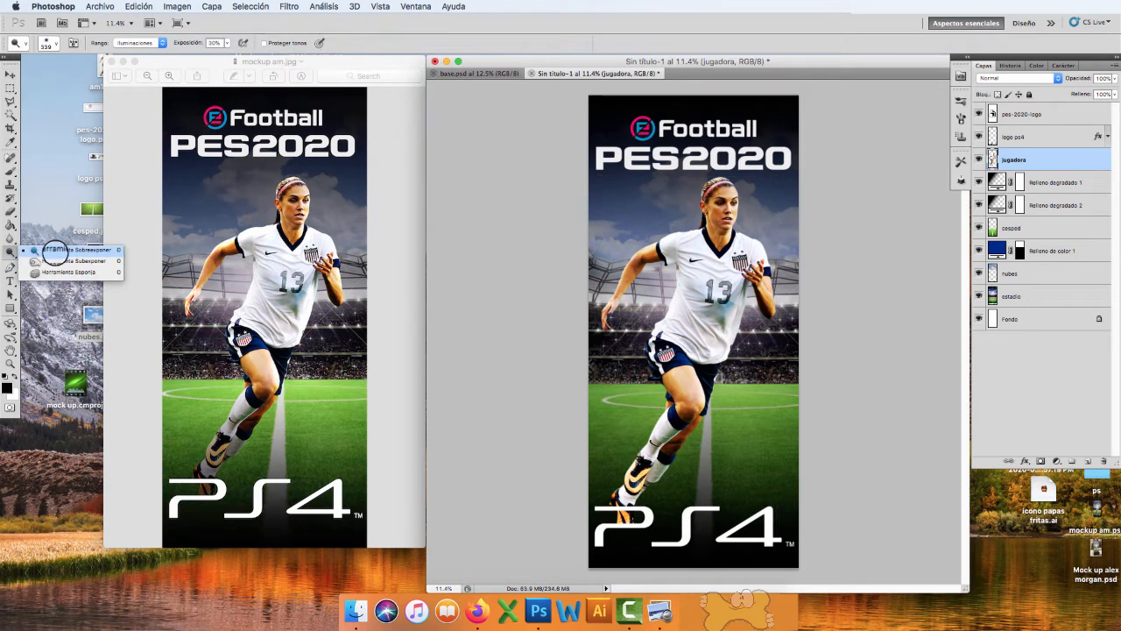
{"action": "left_click", "coordinate": [54, 251]}
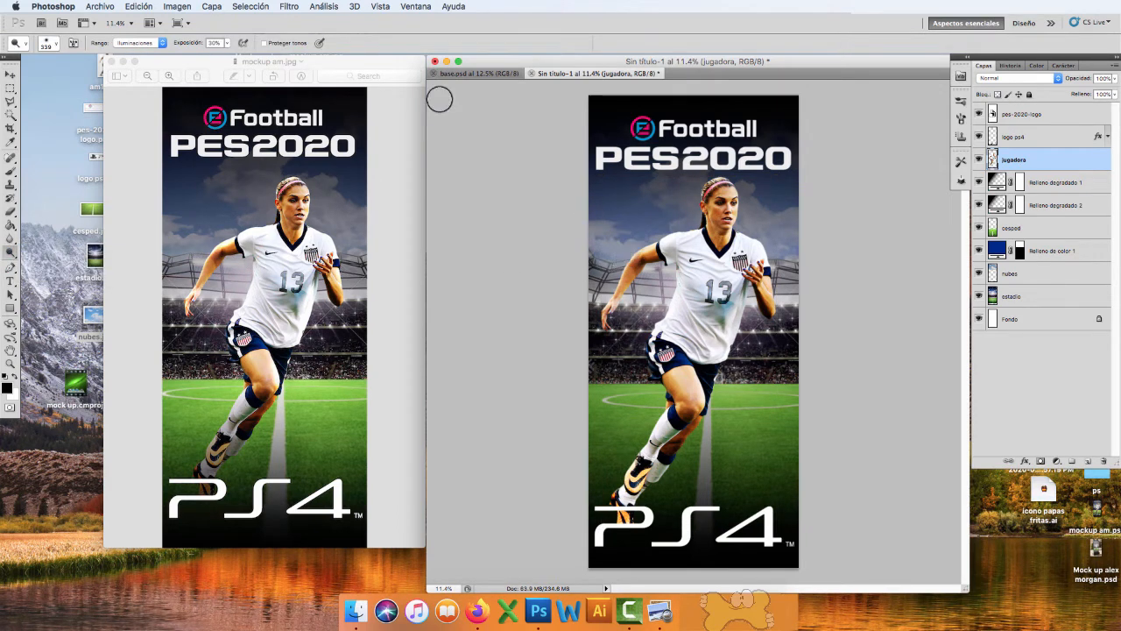
{"action": "left_click", "coordinate": [50, 43]}
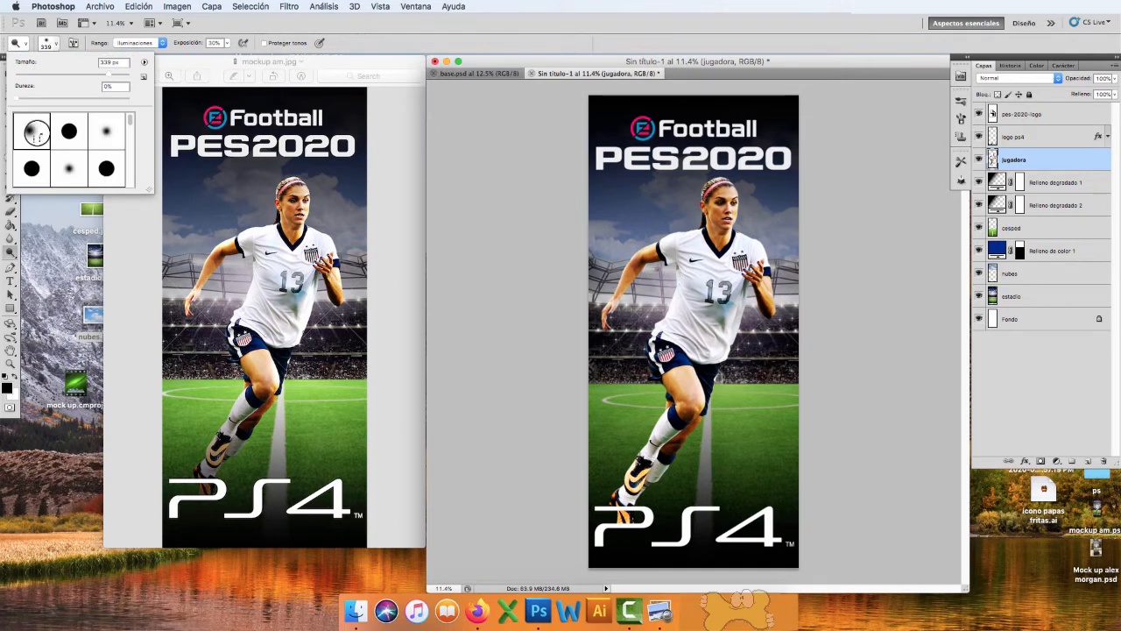
{"action": "left_click", "coordinate": [32, 132]}
{"action": "left_click", "coordinate": [482, 198]}
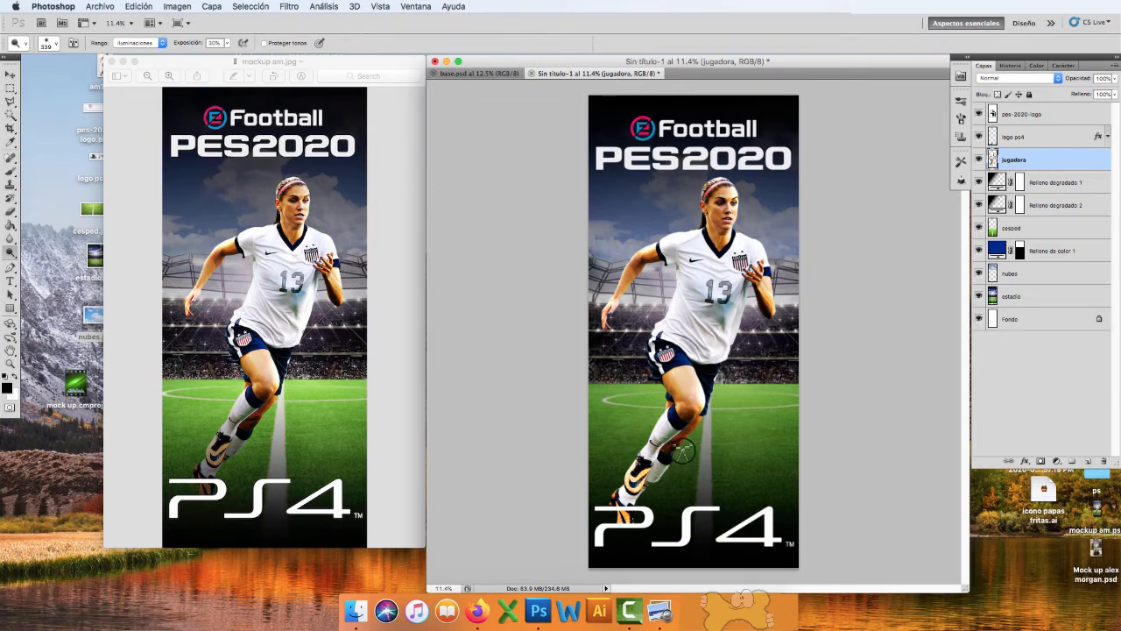
{"action": "mouse_move", "coordinate": [641, 475]}
{"action": "left_mouse_down"}
{"action": "mouse_move", "coordinate": [632, 491]}
{"action": "mouse_move", "coordinate": [645, 489]}
{"action": "left_mouse_up"}
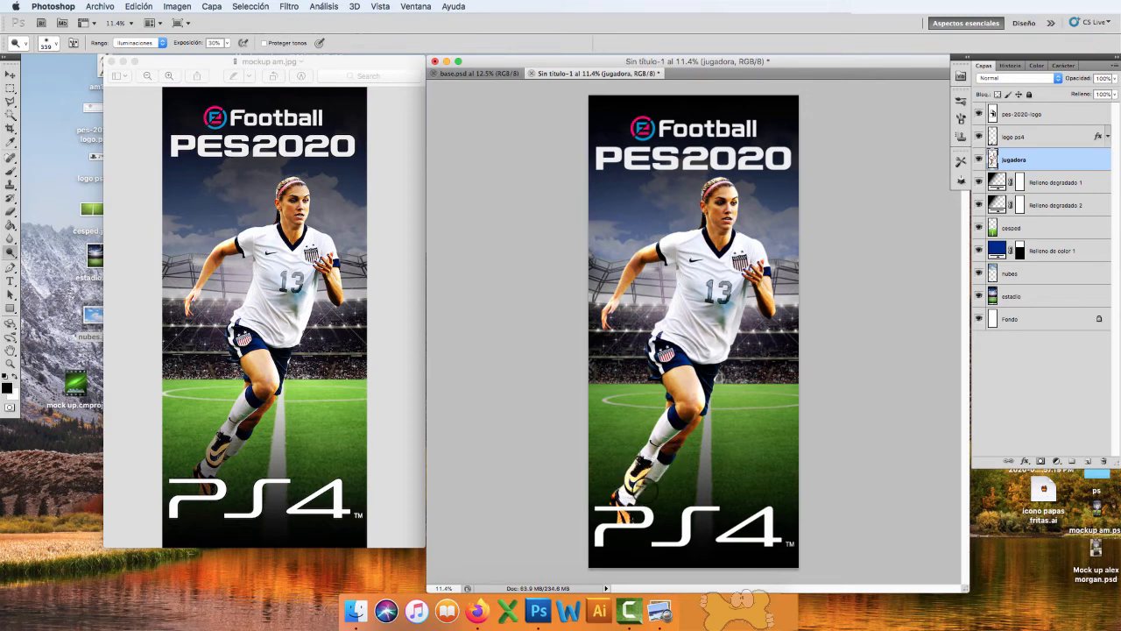
{"action": "mouse_move", "coordinate": [652, 446]}
{"action": "left_mouse_down"}
{"action": "mouse_move", "coordinate": [642, 468]}
{"action": "mouse_move", "coordinate": [653, 448]}
{"action": "left_mouse_up"}
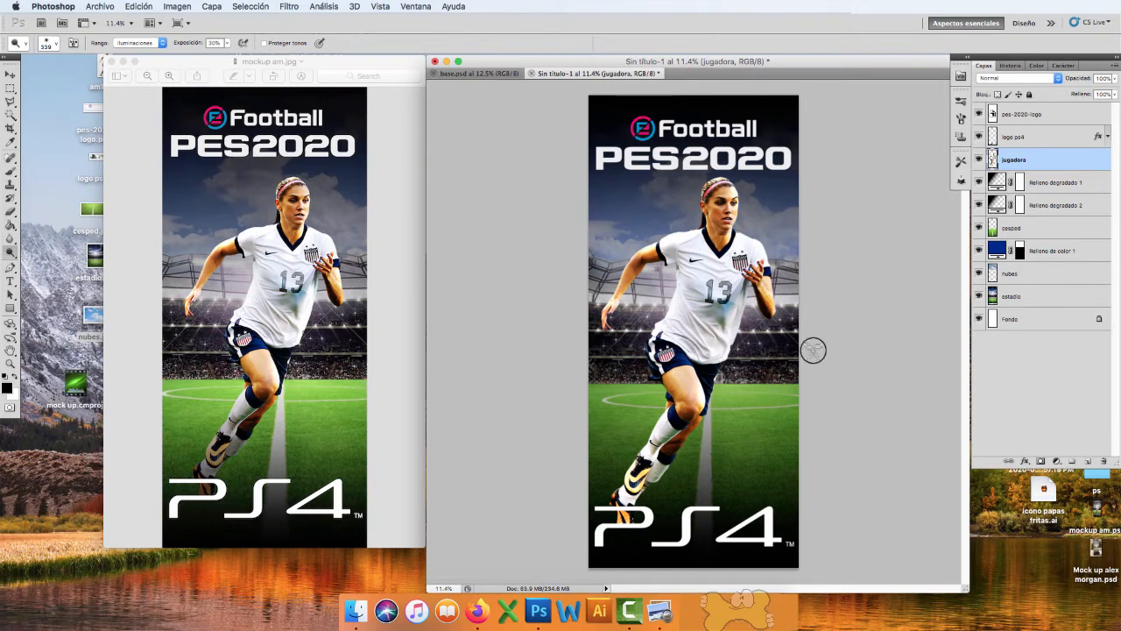
{"action": "key", "text": "v"}
{"action": "left_click", "coordinate": [856, 326]}
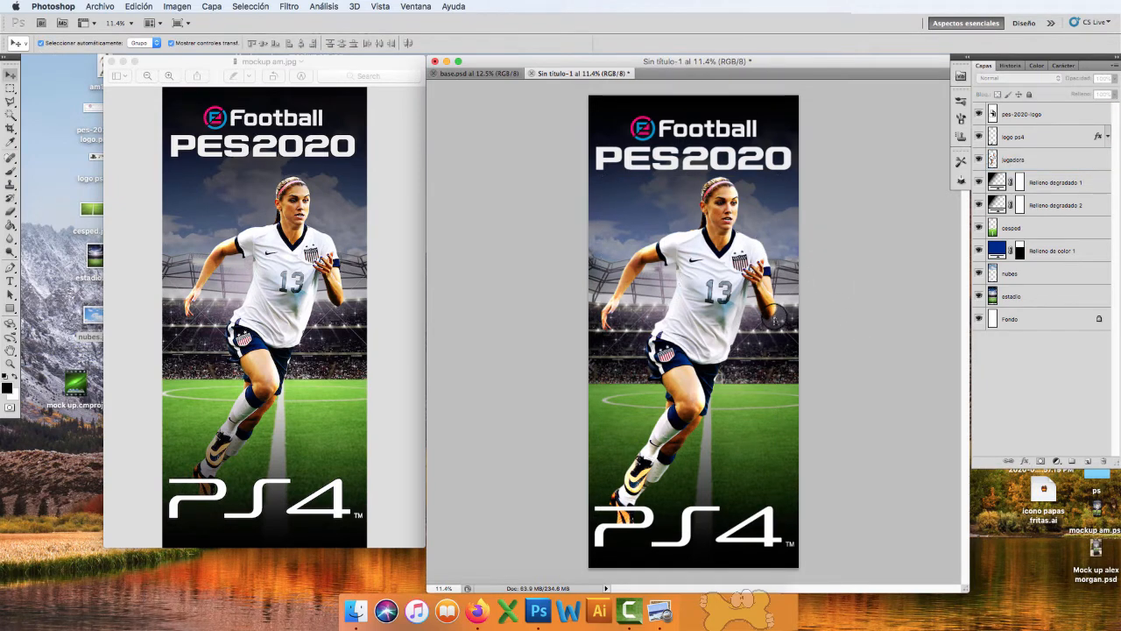
{"action": "left_click", "coordinate": [727, 310]}
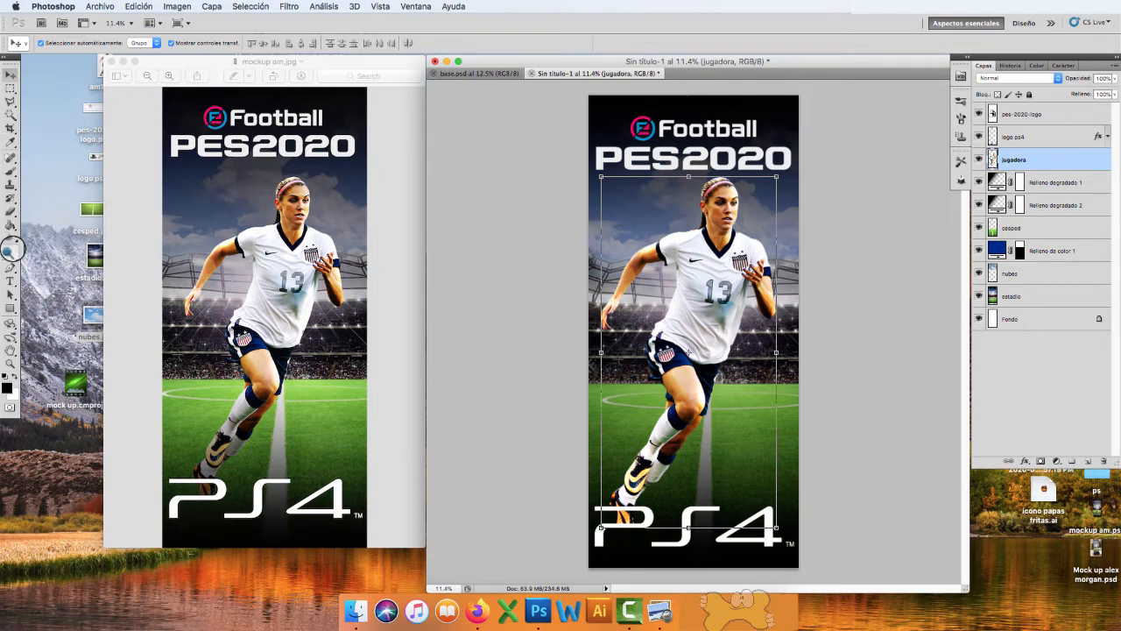
{"action": "left_click", "coordinate": [10, 251]}
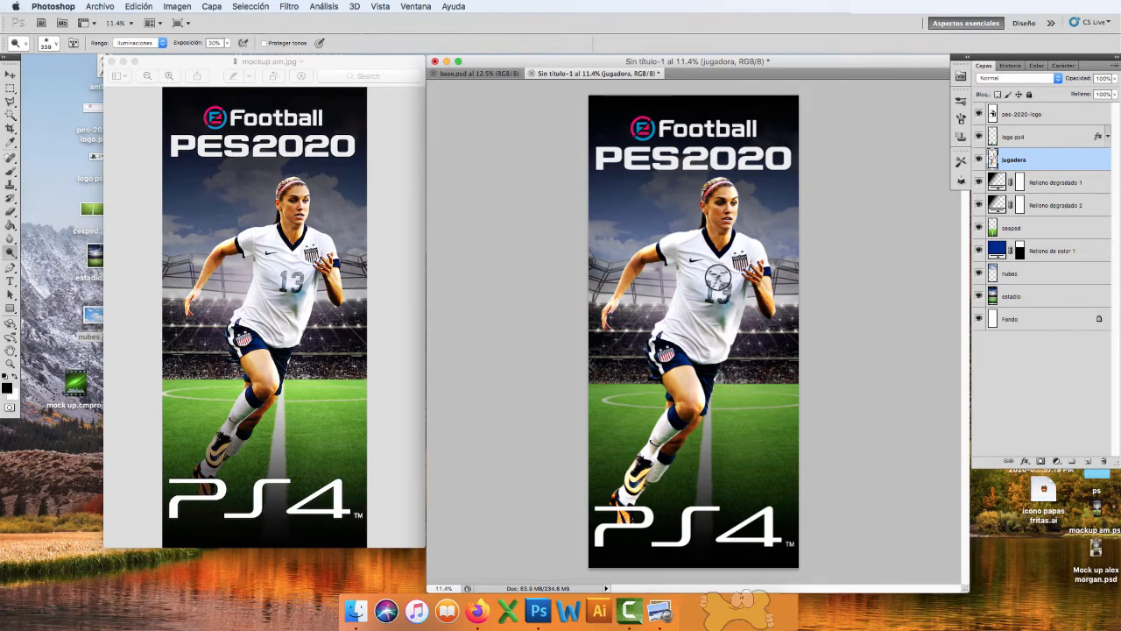
{"action": "key", "text": "v"}
{"action": "left_click", "coordinate": [818, 282]}
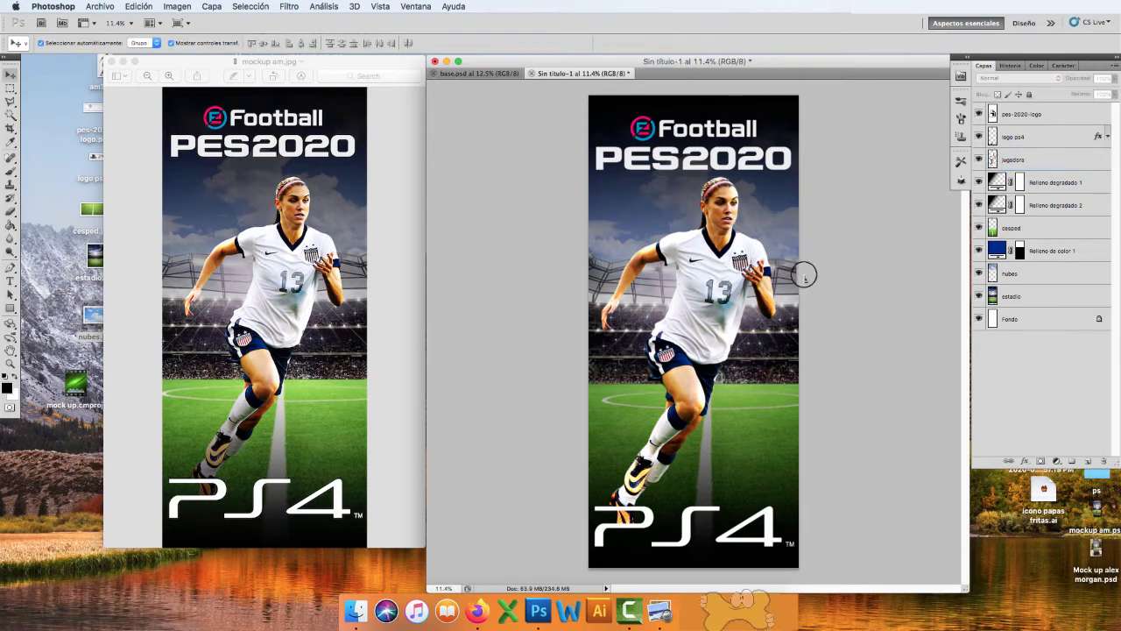
Step: Dodge the highlights in the crowd stands on the estadio layer with a soft brush of about 184 px
{"action": "left_click", "coordinate": [790, 268]}
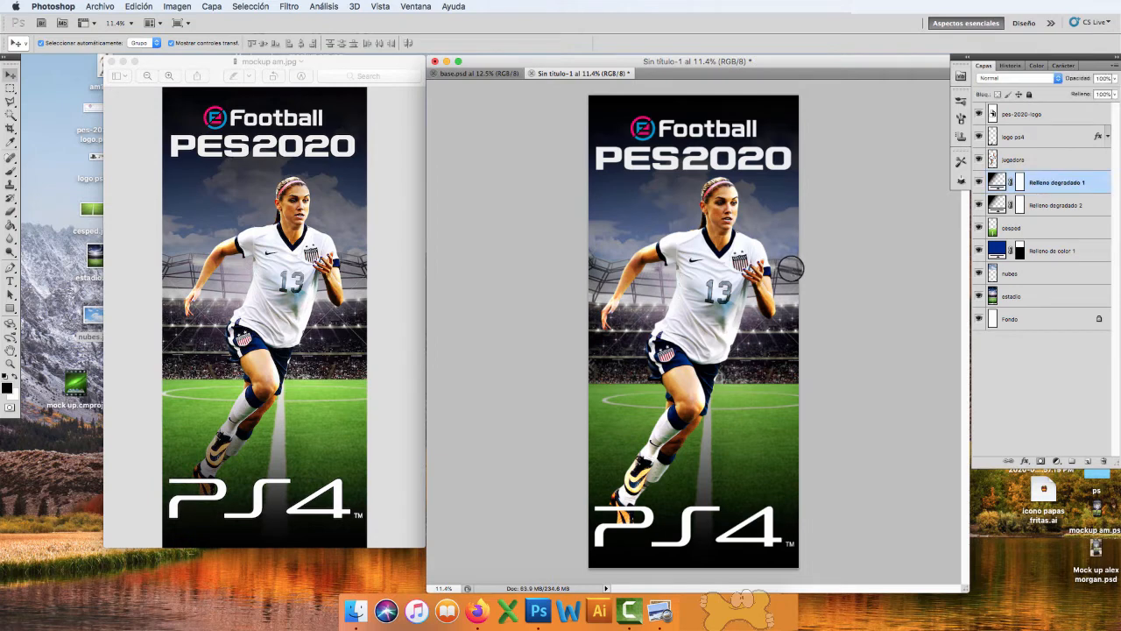
{"action": "left_click", "coordinate": [1018, 296]}
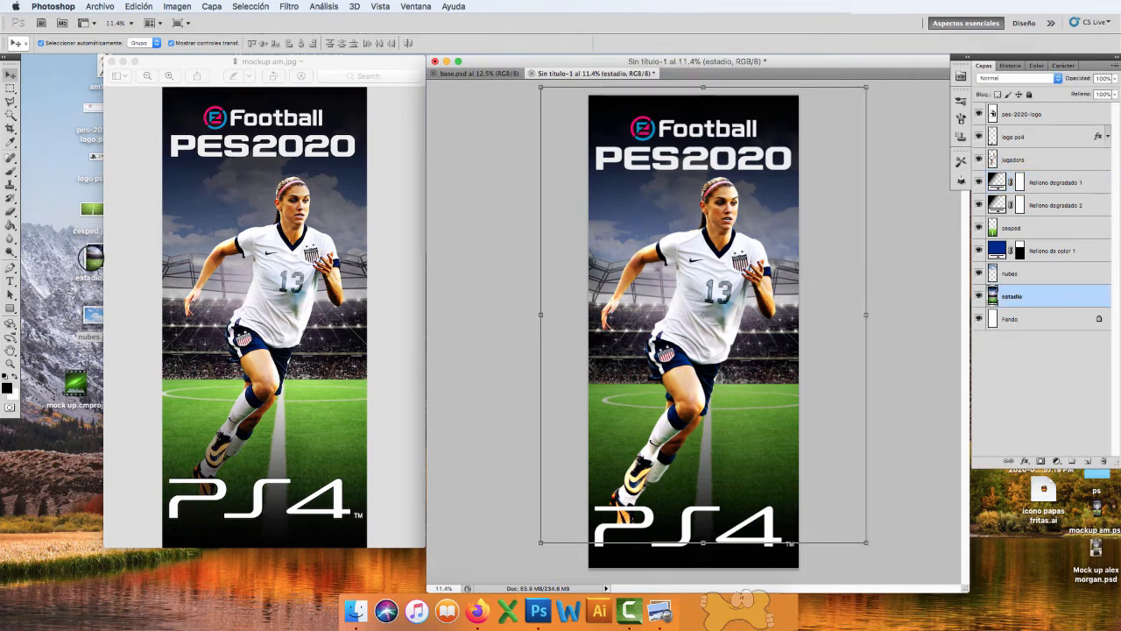
{"action": "left_click", "coordinate": [11, 251]}
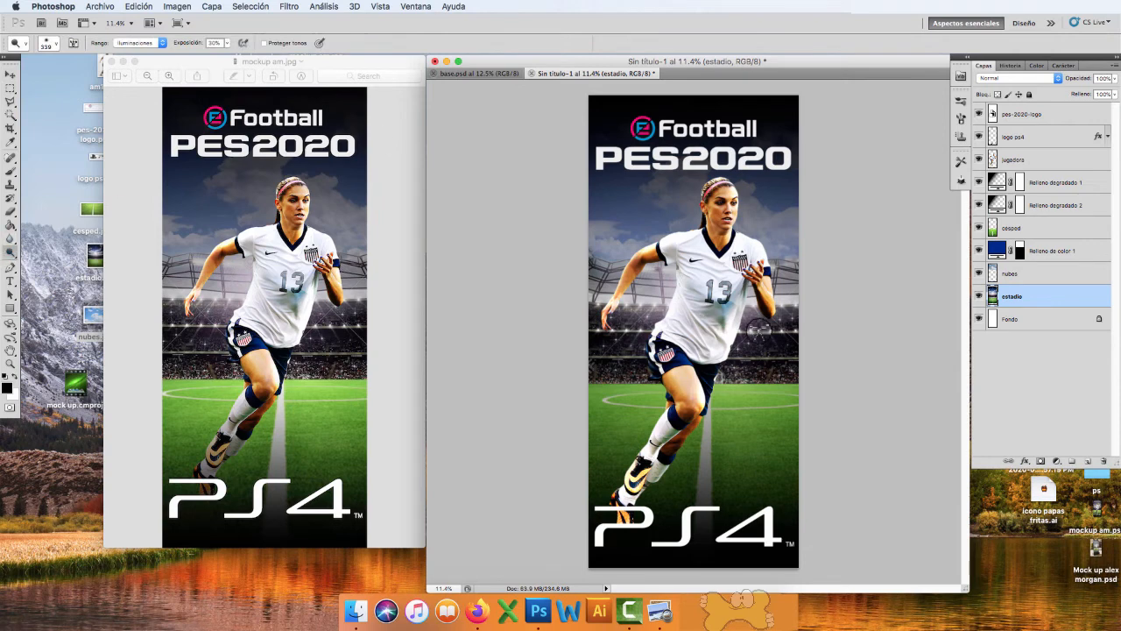
{"action": "left_click", "coordinate": [50, 41]}
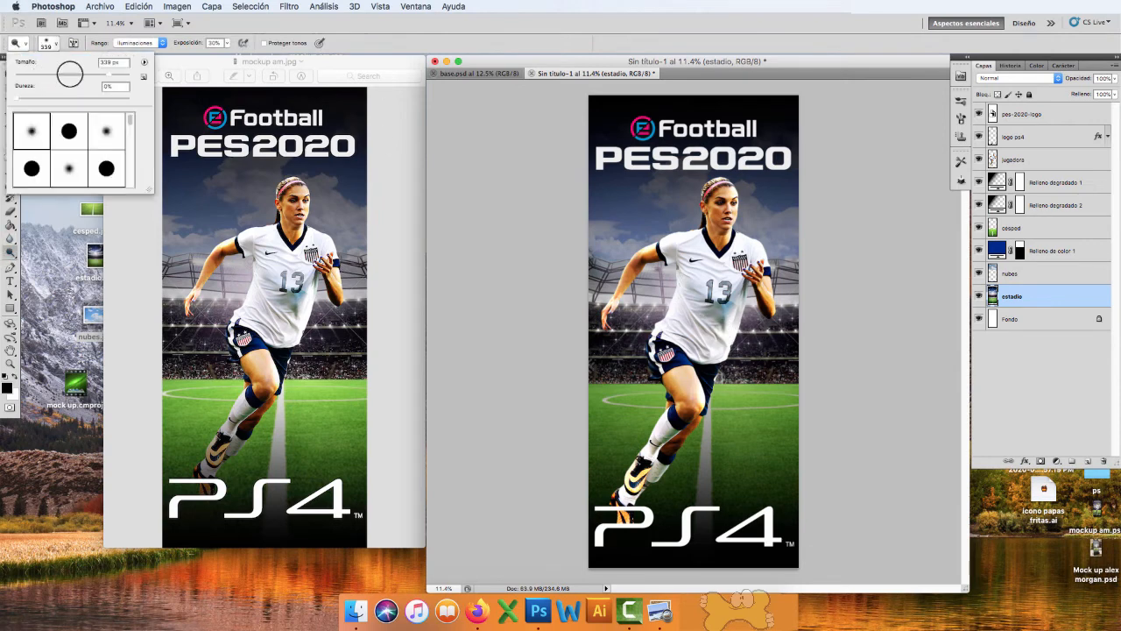
{"action": "left_click", "coordinate": [77, 73]}
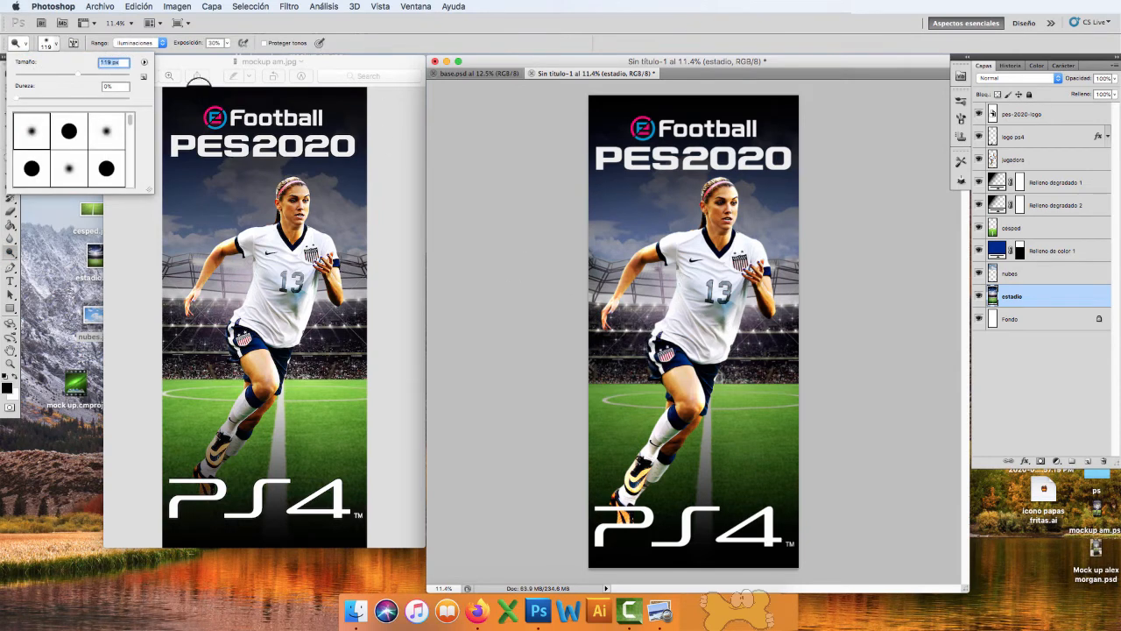
{"action": "left_click_drag", "start_coordinate": [90, 73], "coordinate": [96, 74]}
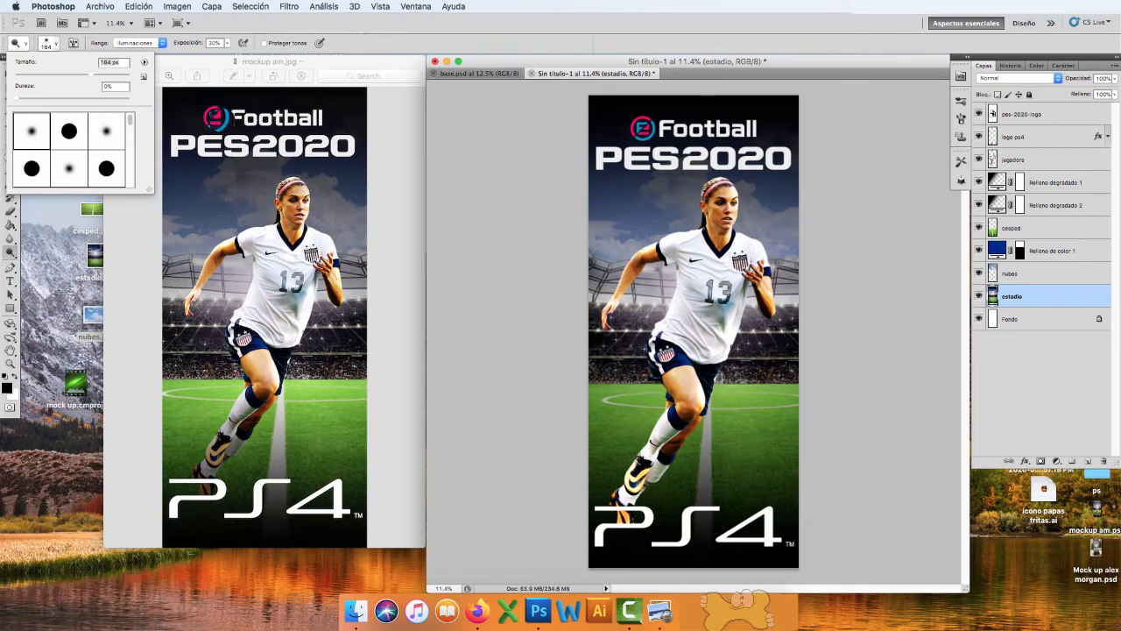
{"action": "left_click", "coordinate": [625, 328]}
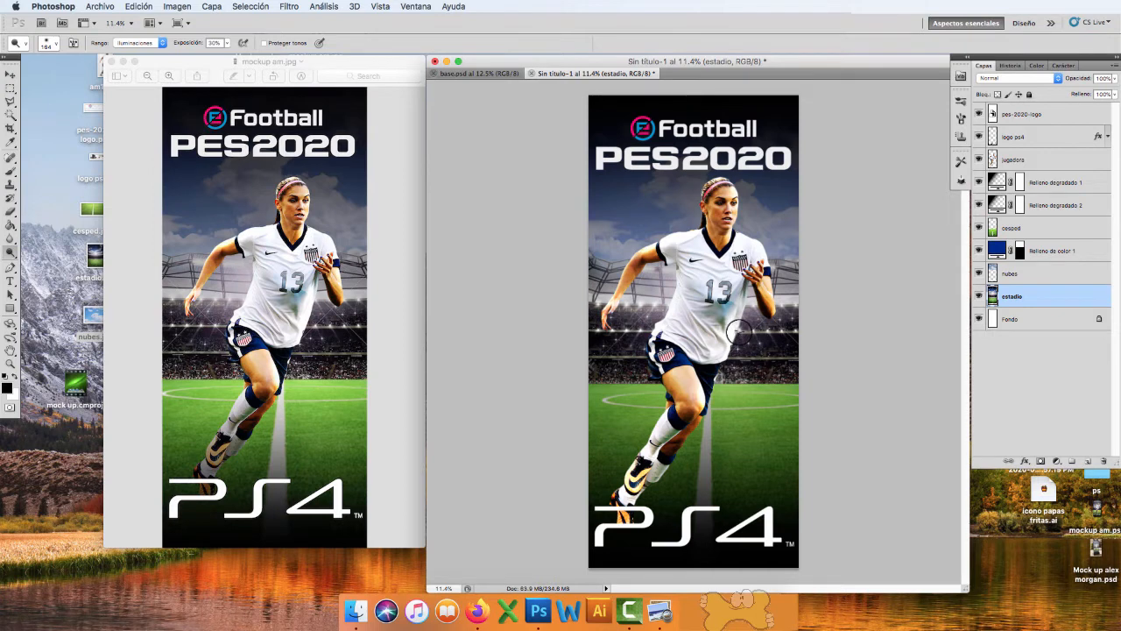
{"action": "left_click", "coordinate": [869, 8]}
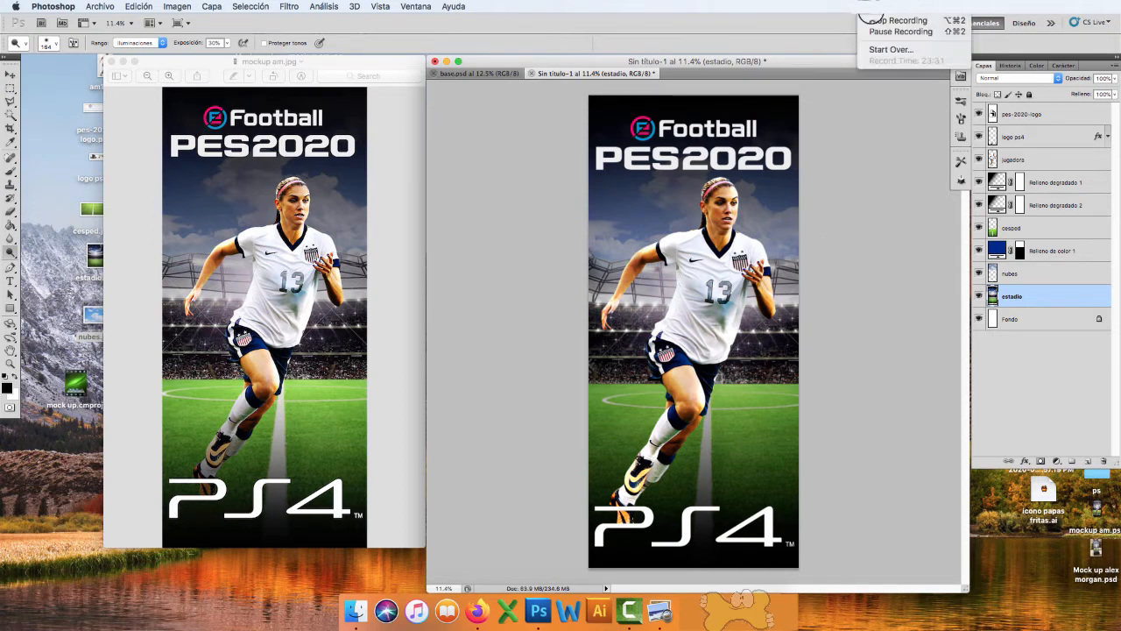
{"action": "left_click", "coordinate": [890, 32]}
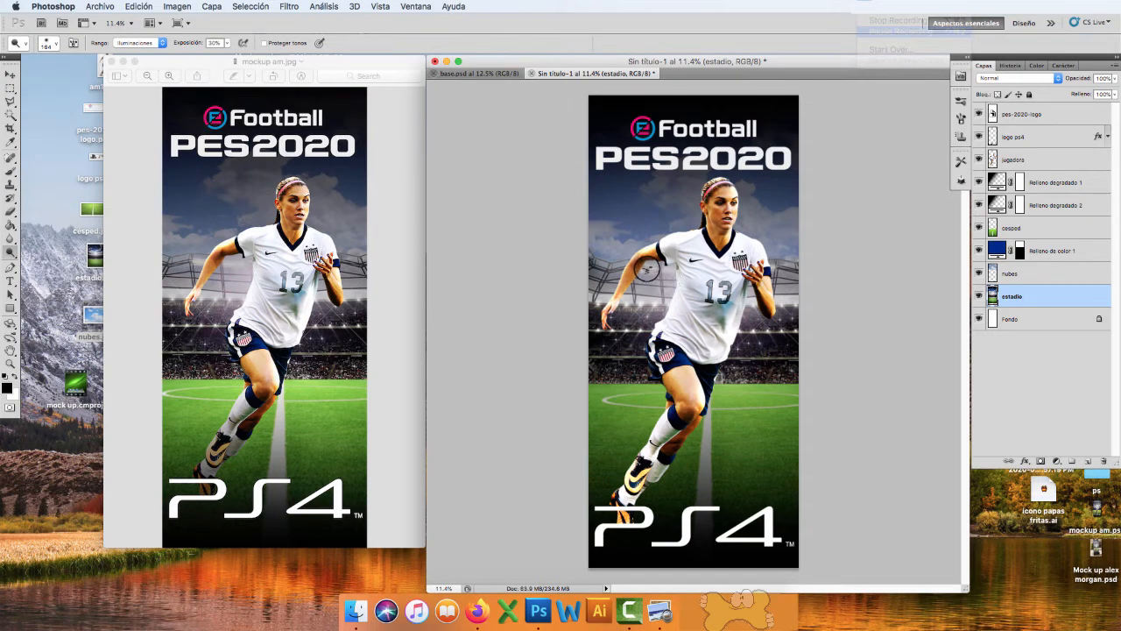
{"action": "left_click", "coordinate": [862, 8]}
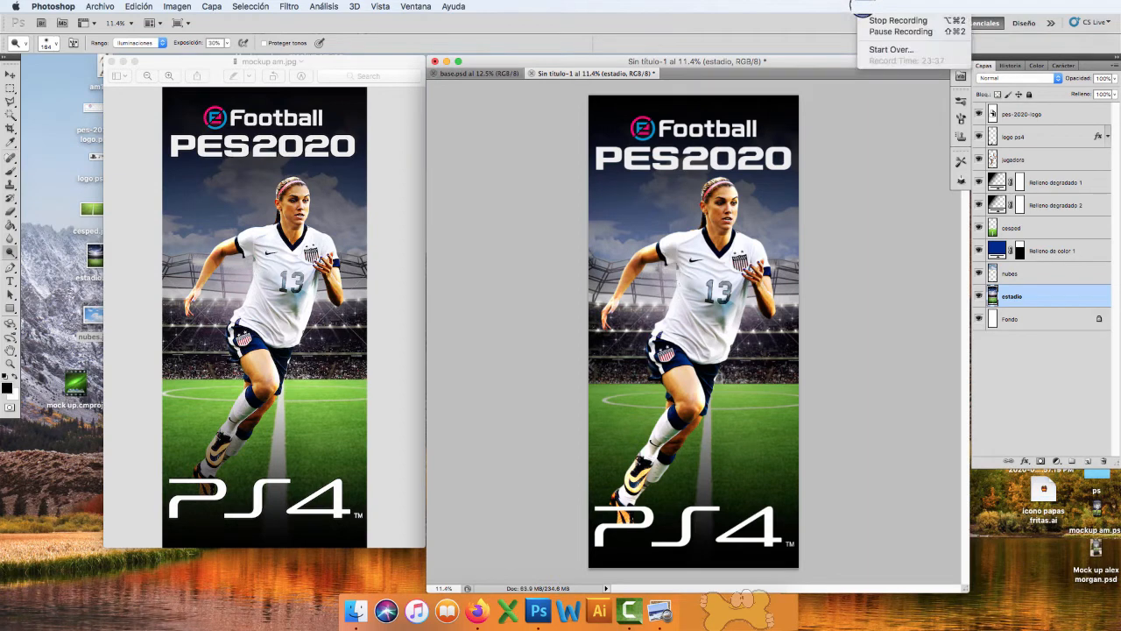
{"action": "left_click", "coordinate": [868, 198]}
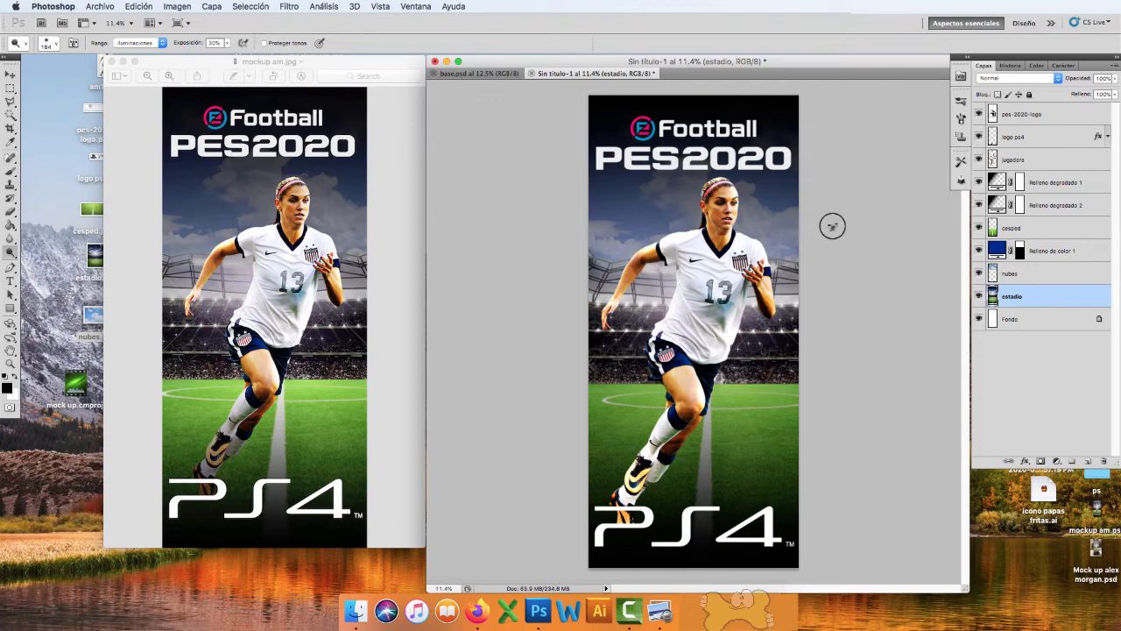
Step: Deselect the estadio layer and zoom out to 8.33% to compare the finished poster with the reference
{"action": "key", "text": "v"}
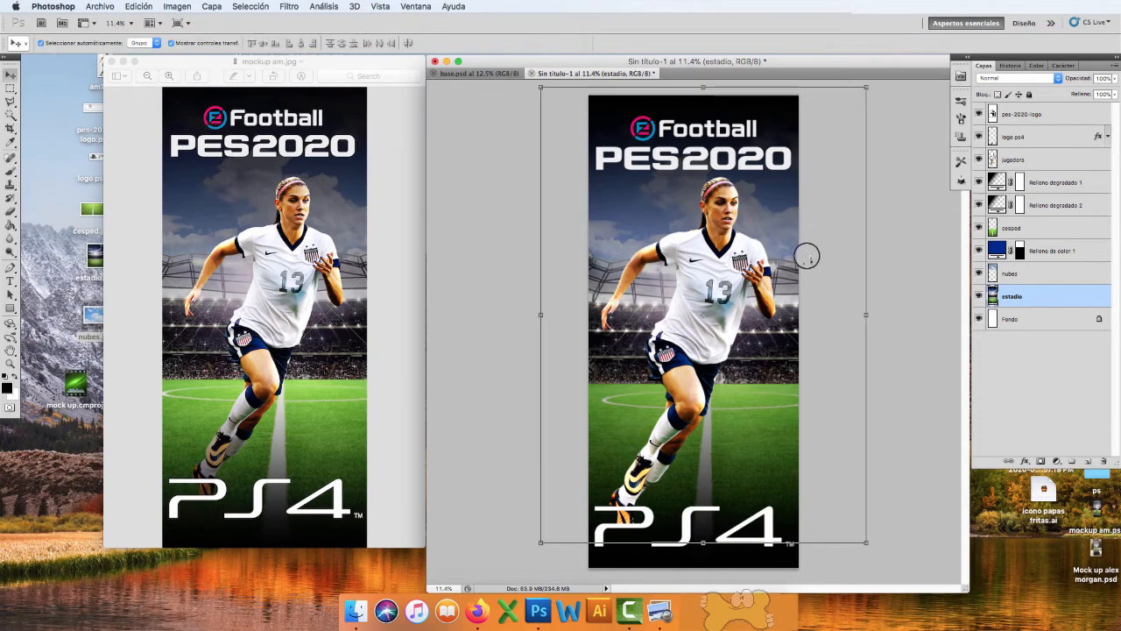
{"action": "left_click", "coordinate": [810, 294]}
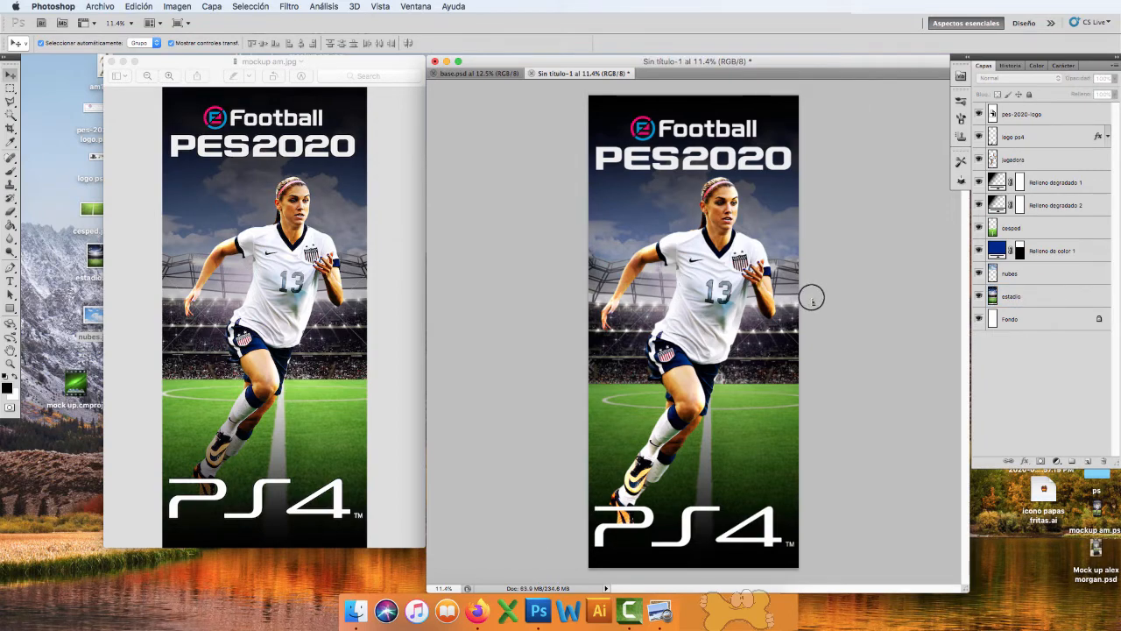
{"action": "key", "text": "z"}
{"action": "left_click", "coordinate": [683, 279], "text": "alt"}
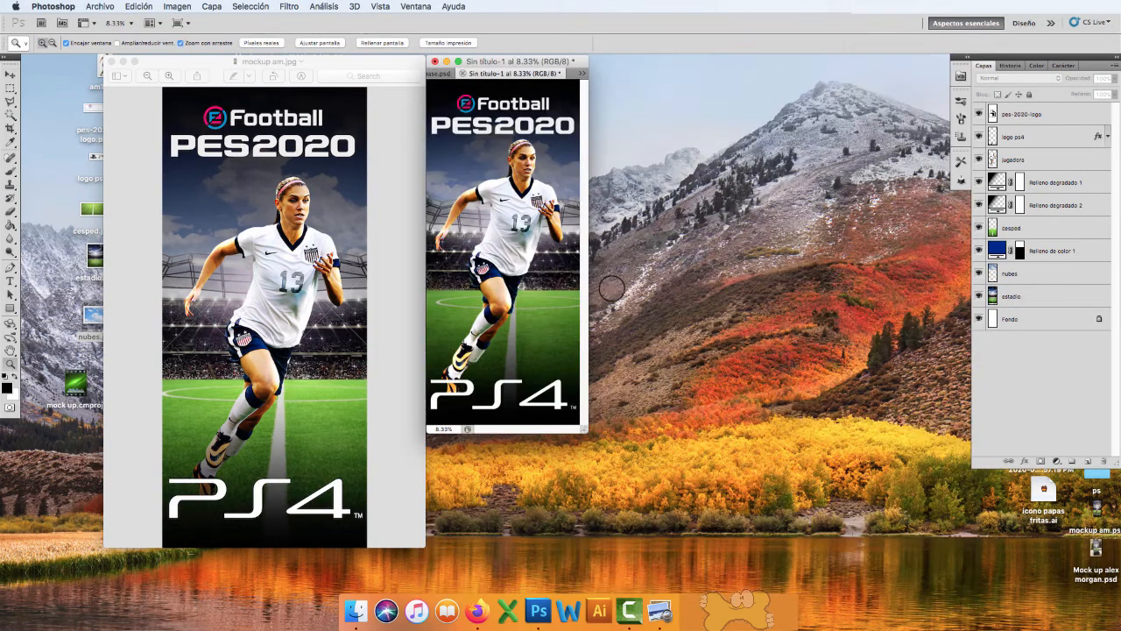
Step: Enlarge the finished poster's document window around the whole canvas and activate the Move tool
{"action": "left_click_drag", "start_coordinate": [601, 443], "coordinate": [852, 551]}
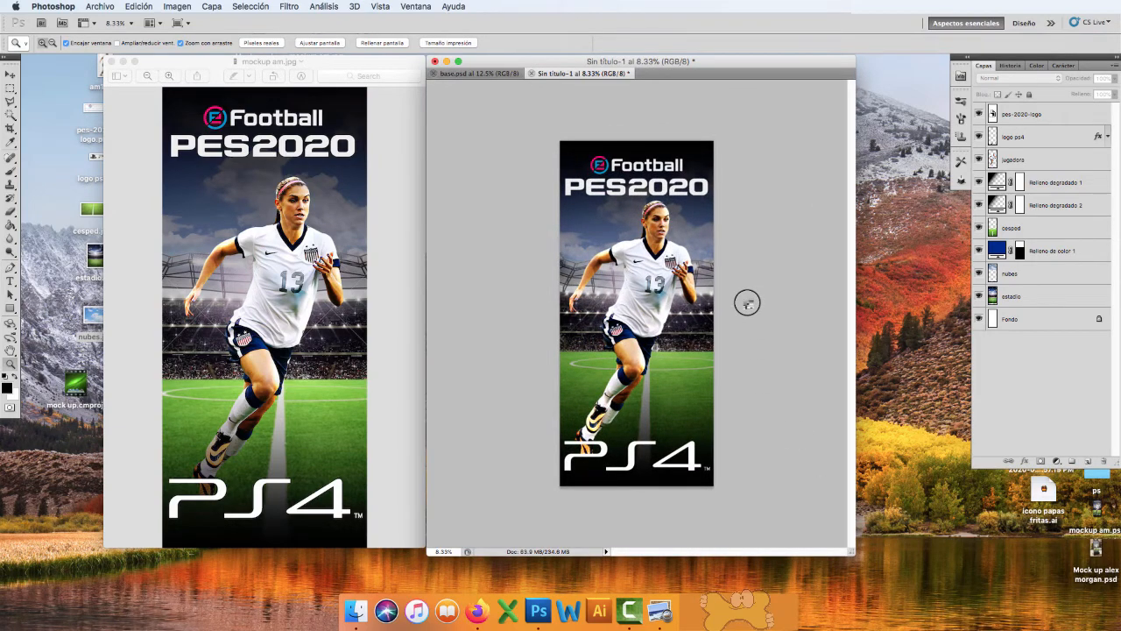
{"action": "key", "text": "v"}
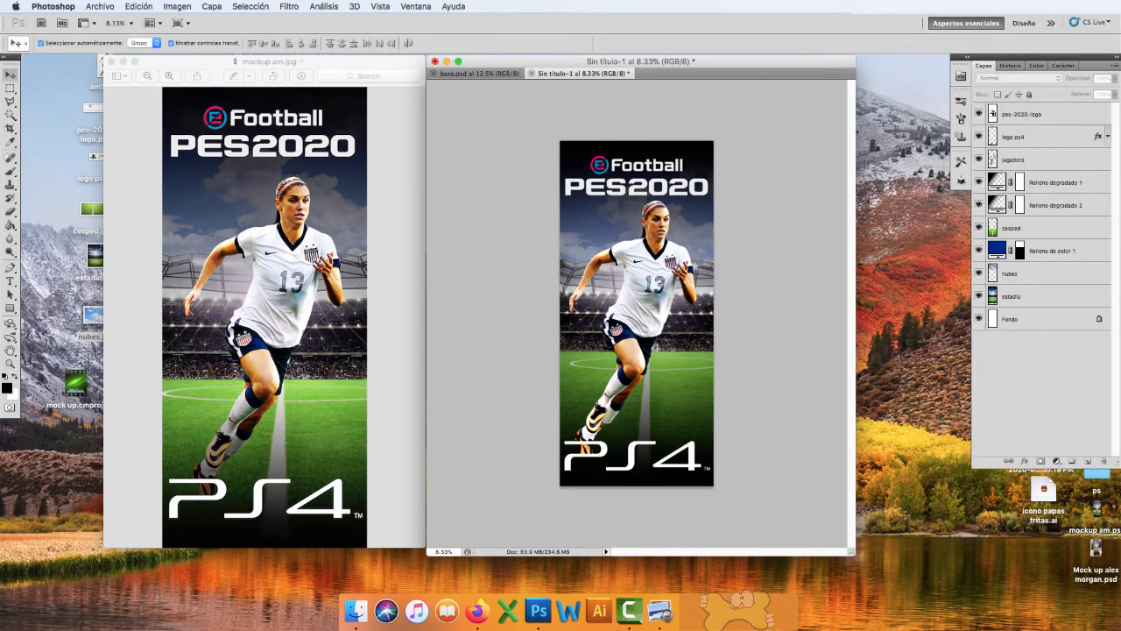
{"action": "left_click", "coordinate": [867, 11]}
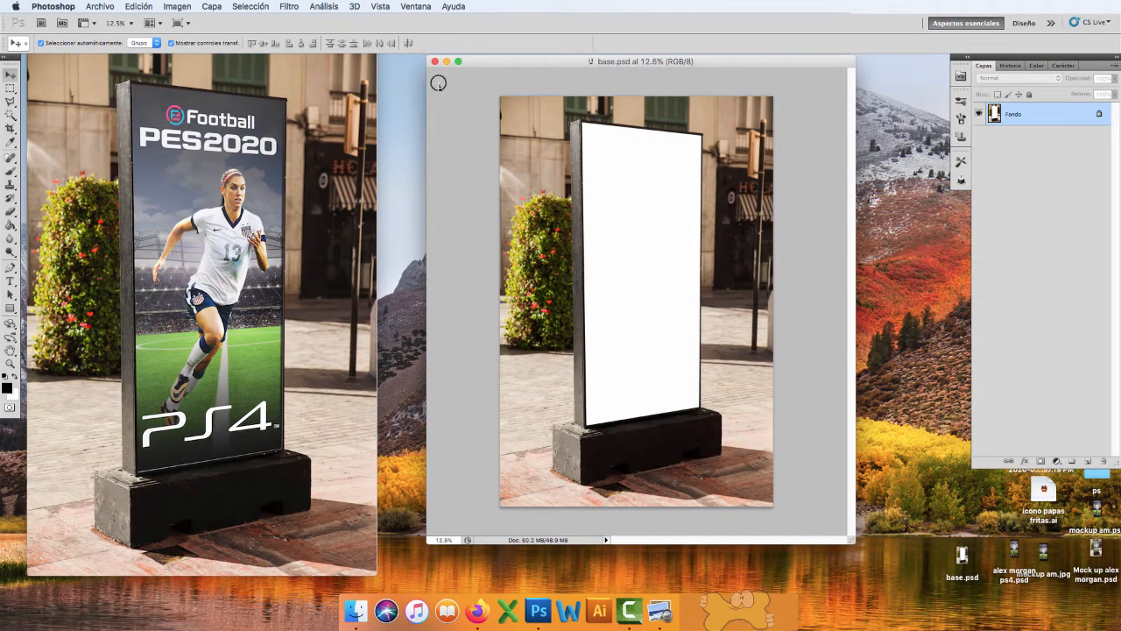
Step: Place the base.psd window beside the reference image Mock up alex morgan.jpg and preview that reference file from the desktop
{"action": "mouse_move", "coordinate": [502, 59]}
{"action": "left_mouse_down"}
{"action": "mouse_move", "coordinate": [552, 61]}
{"action": "mouse_move", "coordinate": [523, 63]}
{"action": "left_mouse_up"}
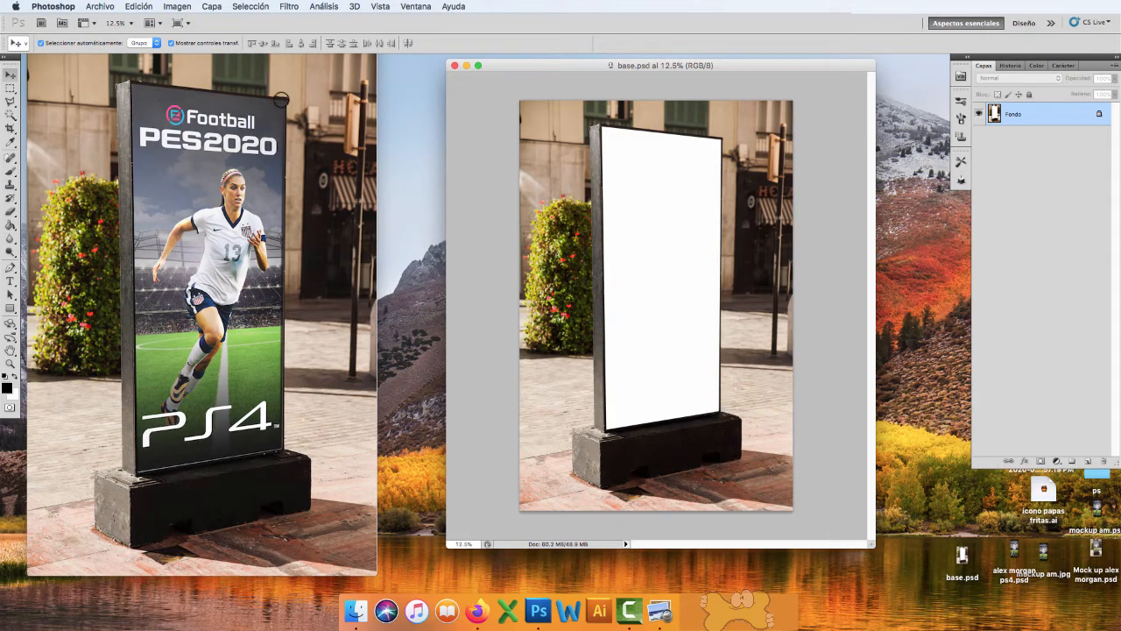
{"action": "left_click", "coordinate": [252, 109]}
{"action": "left_click_drag", "start_coordinate": [302, 26], "coordinate": [310, 55]}
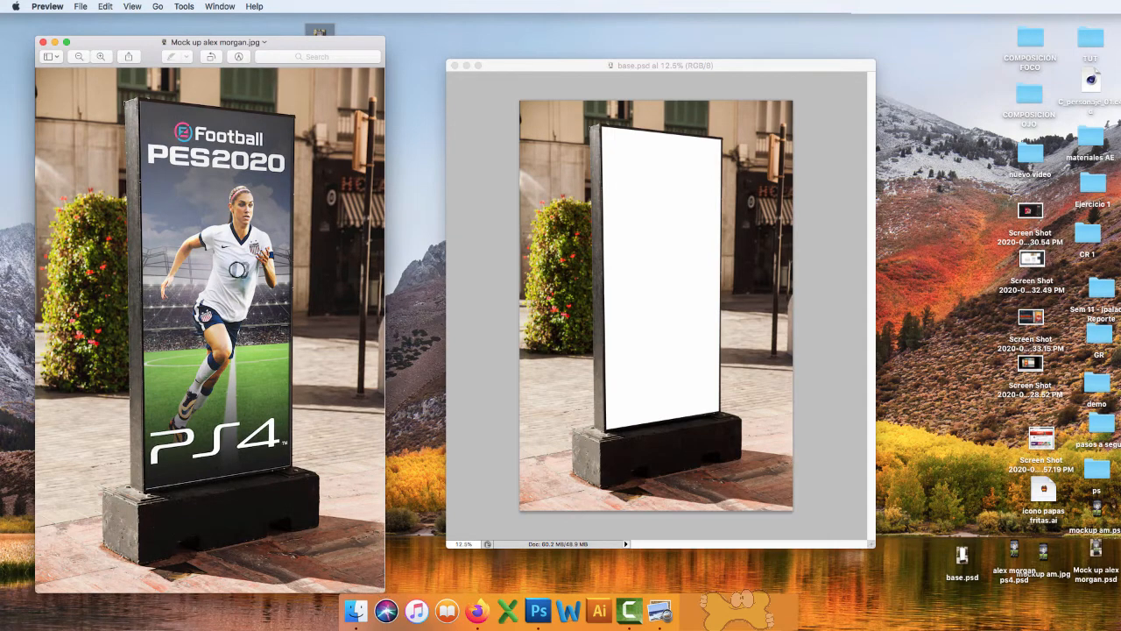
{"action": "left_click_drag", "start_coordinate": [282, 57], "coordinate": [238, 179]}
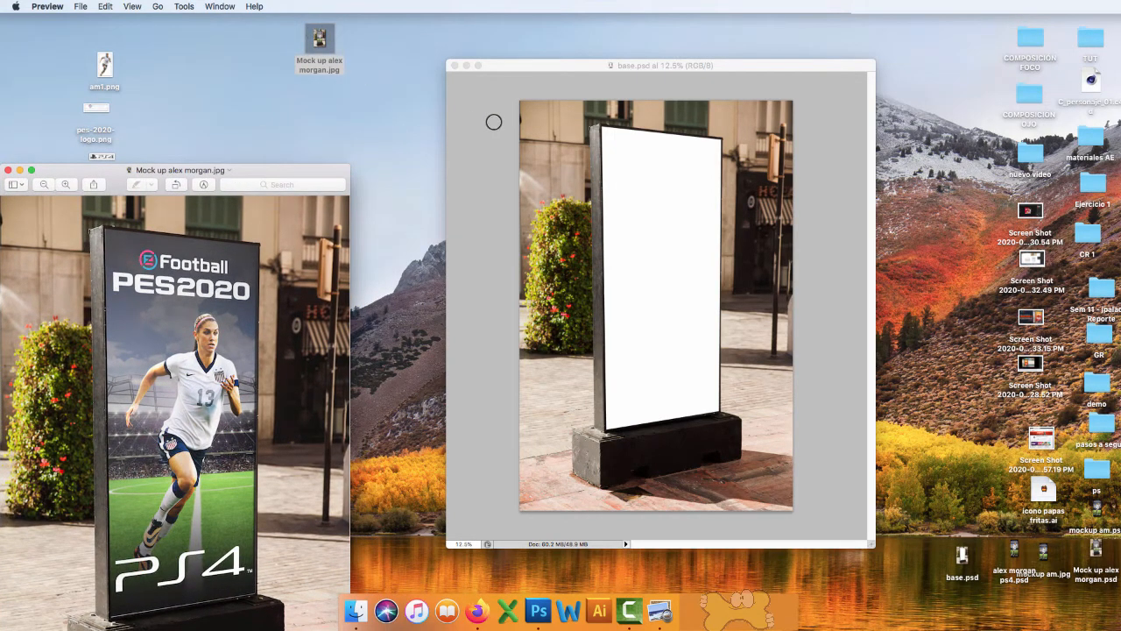
{"action": "left_click", "coordinate": [408, 102]}
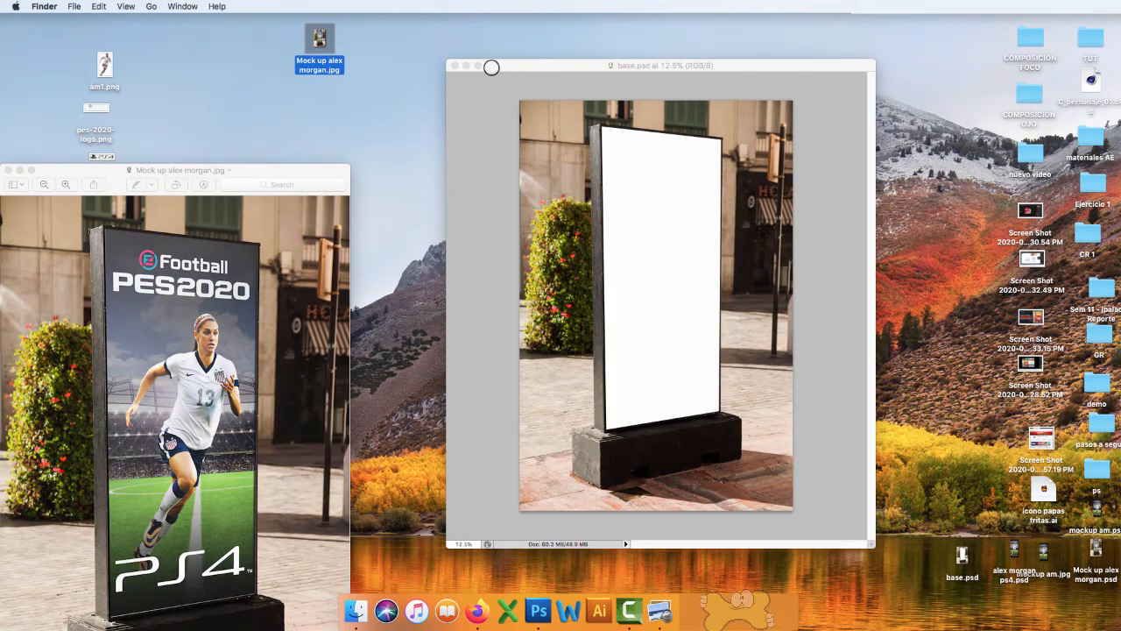
{"action": "key", "text": "space"}
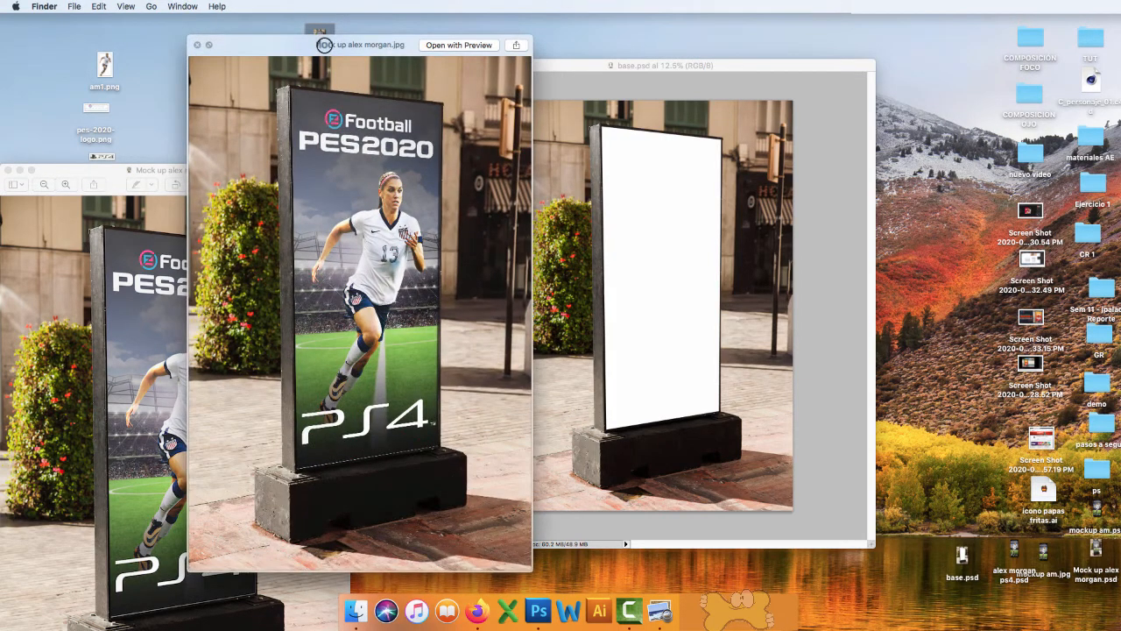
{"action": "key", "text": "space"}
Step: Move alex morgan ps4.jpg next to the mockup file on the desktop, preview it, and reposition the reference window beside base.psd
{"action": "left_click_drag", "start_coordinate": [278, 167], "coordinate": [277, 317]}
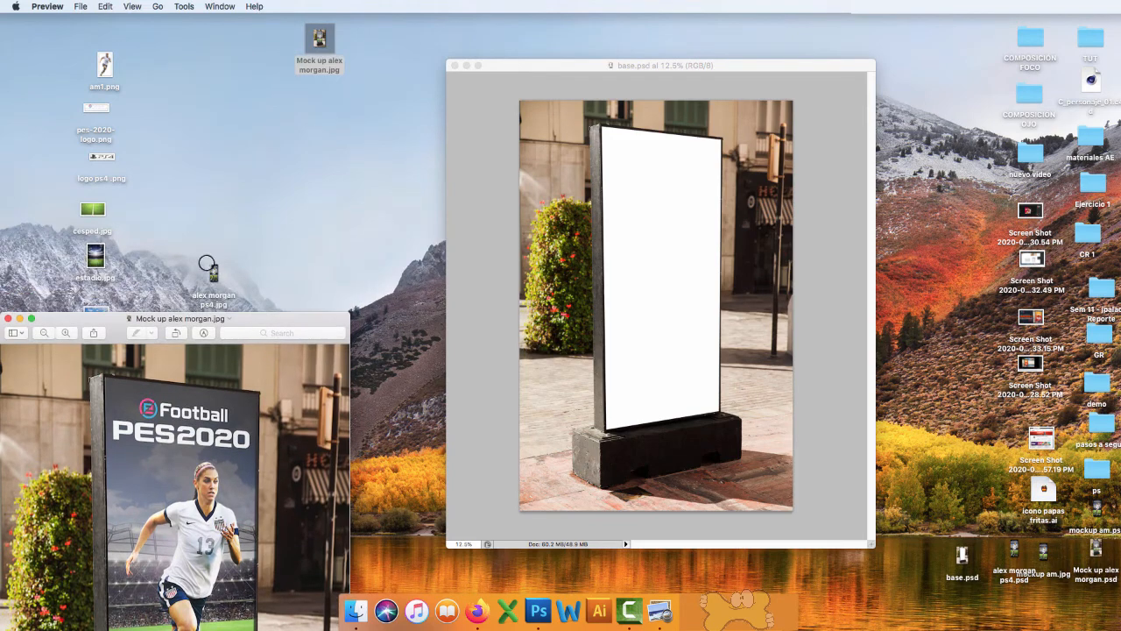
{"action": "left_click_drag", "start_coordinate": [213, 273], "coordinate": [385, 35]}
{"action": "key", "text": "space"}
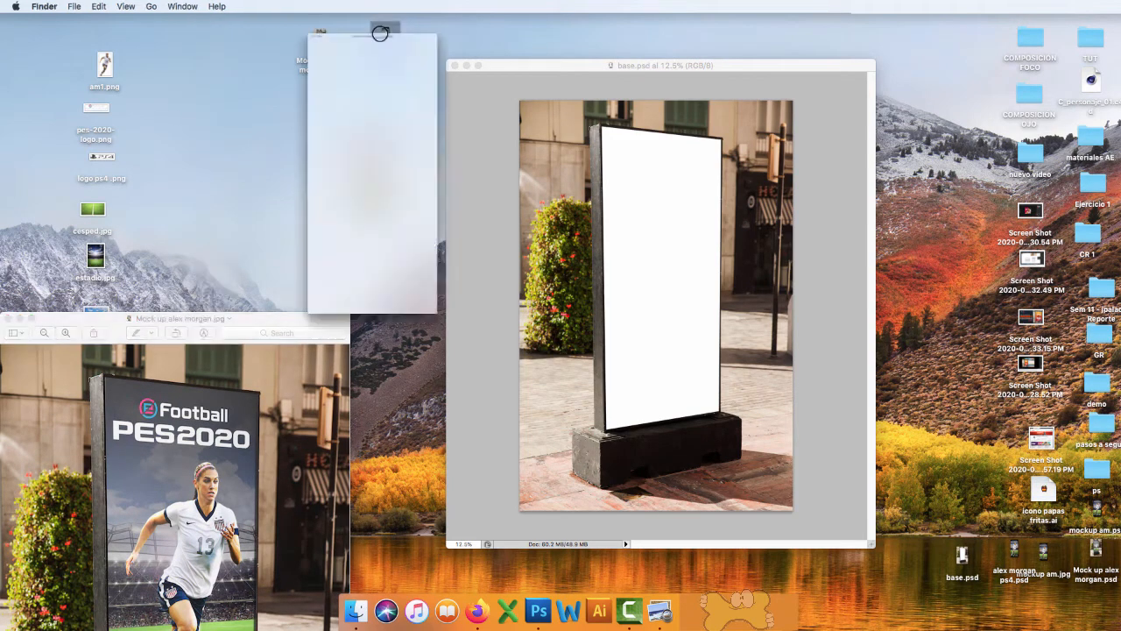
{"action": "key", "text": "space"}
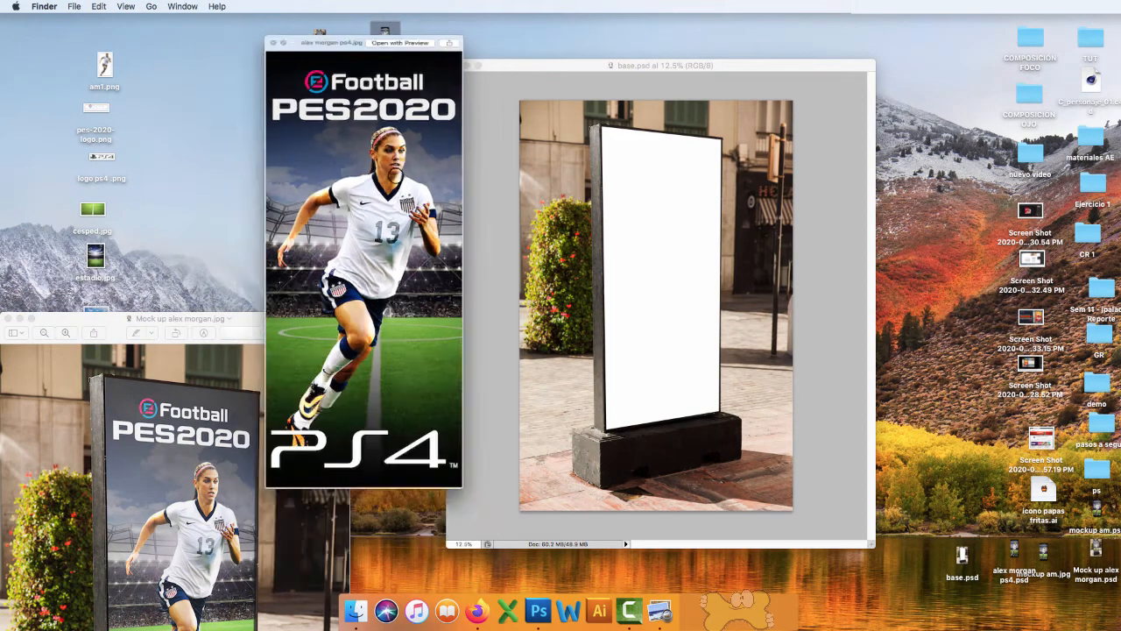
{"action": "left_click_drag", "start_coordinate": [239, 316], "coordinate": [279, 86]}
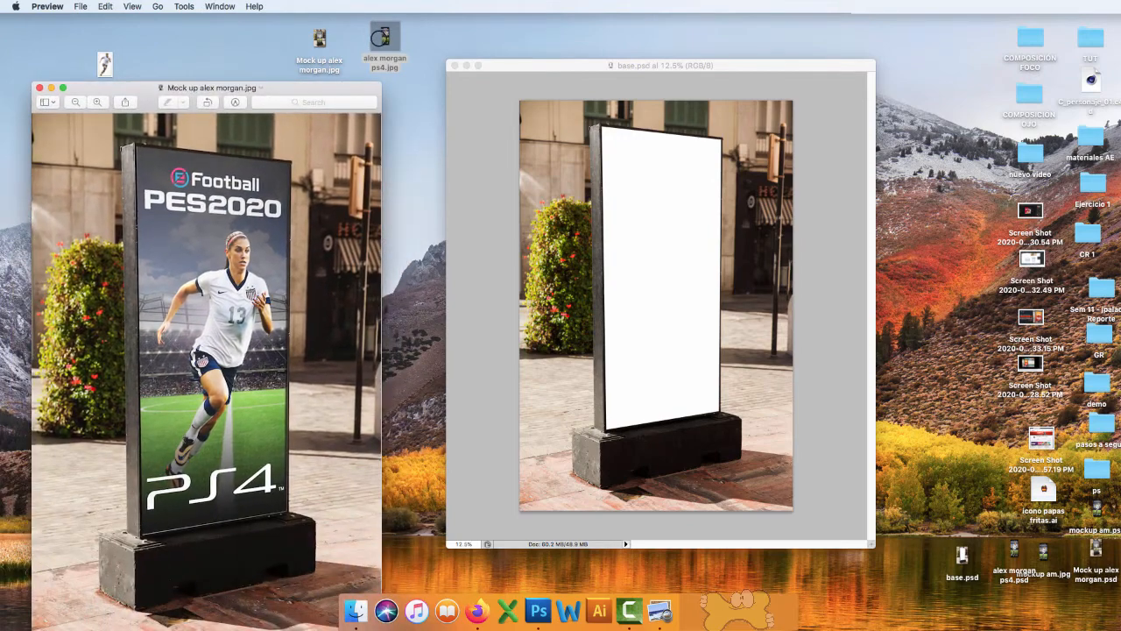
Step: Place alex morgan ps4.jpg into base.psd, scaled proportionally to 17.12% to fit the width of the white sign panel
{"action": "left_click_drag", "start_coordinate": [380, 39], "coordinate": [636, 222]}
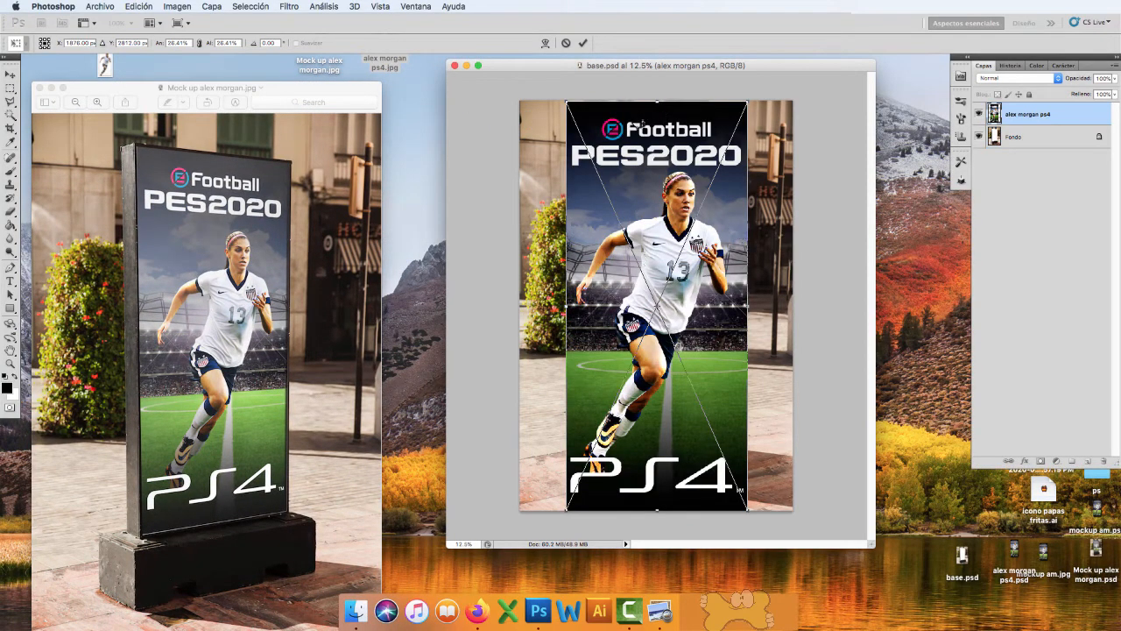
{"action": "left_click_drag", "start_coordinate": [566, 104], "coordinate": [643, 199]}
{"action": "left_click_drag", "start_coordinate": [642, 164], "coordinate": [642, 156]}
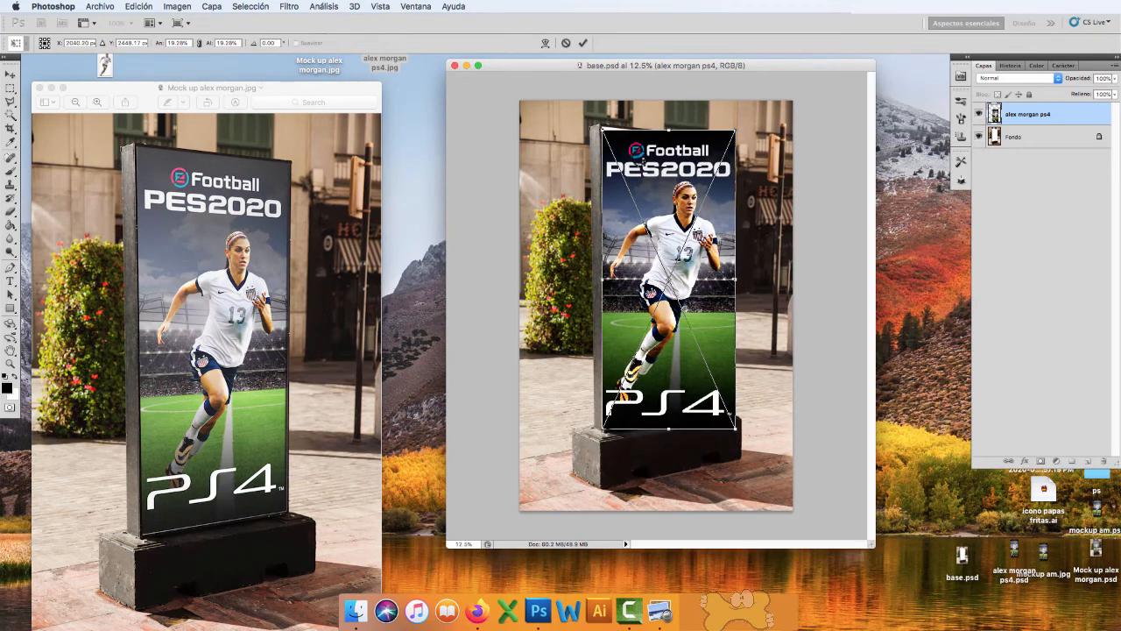
{"action": "left_click_drag", "start_coordinate": [733, 131], "coordinate": [705, 158]}
{"action": "left_click_drag", "start_coordinate": [692, 209], "coordinate": [691, 186]}
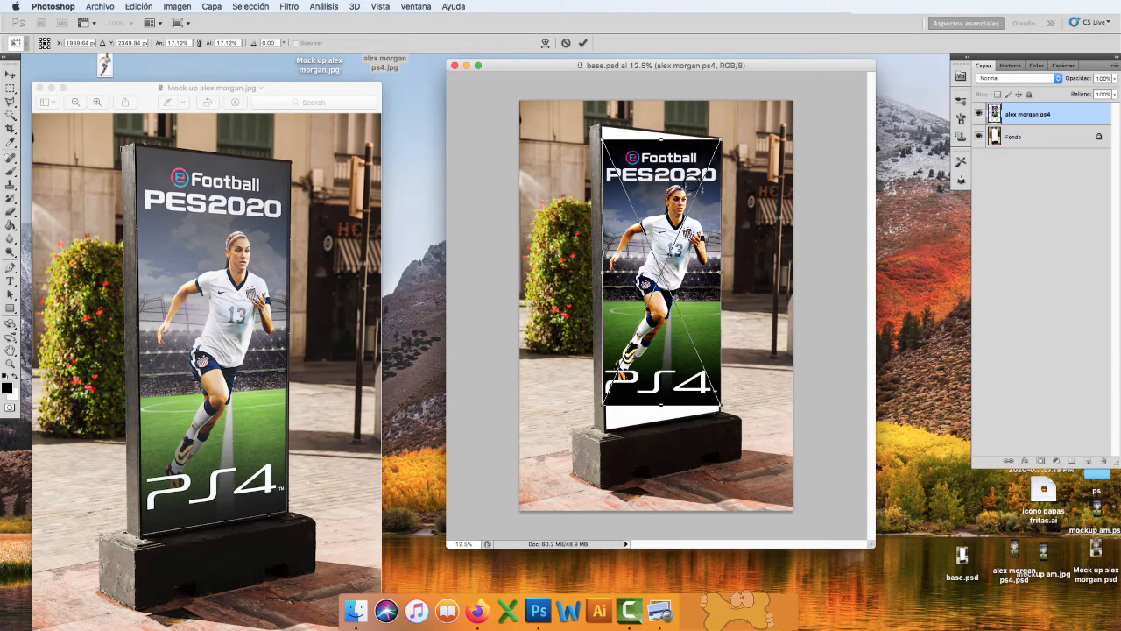
{"action": "key", "text": "Return"}
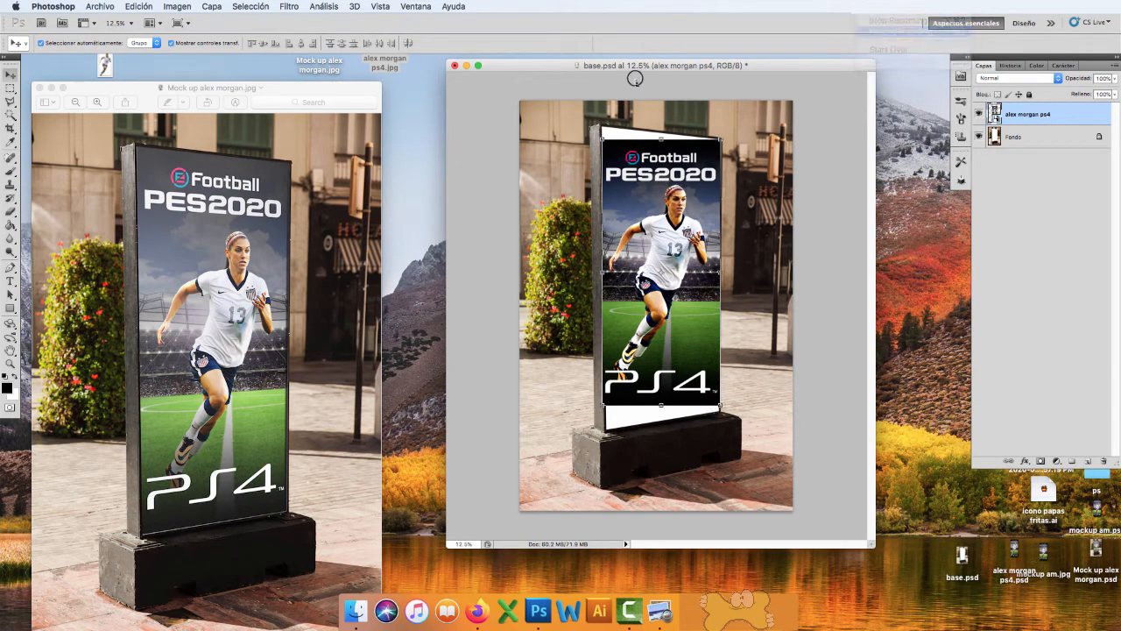
Step: Enlarge the base.psd window beside the reference and nudge the placed poster slightly left within the sign panel
{"action": "left_click_drag", "start_coordinate": [620, 64], "coordinate": [557, 59]}
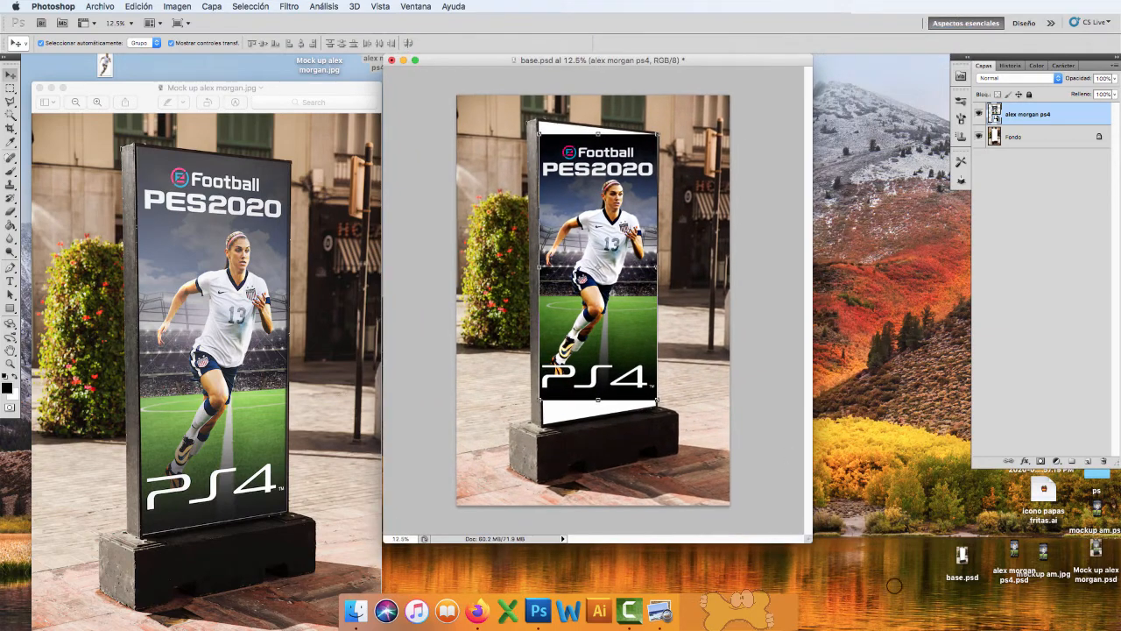
{"action": "left_click_drag", "start_coordinate": [807, 540], "coordinate": [924, 598]}
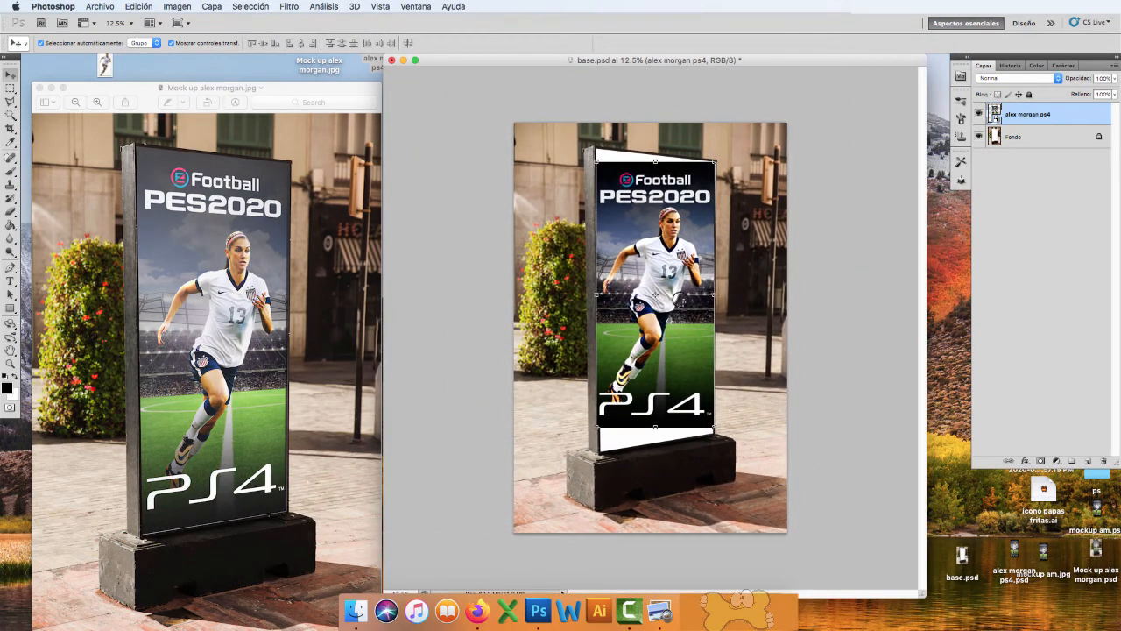
{"action": "left_click_drag", "start_coordinate": [677, 268], "coordinate": [739, 316]}
{"action": "key", "text": "super+z"}
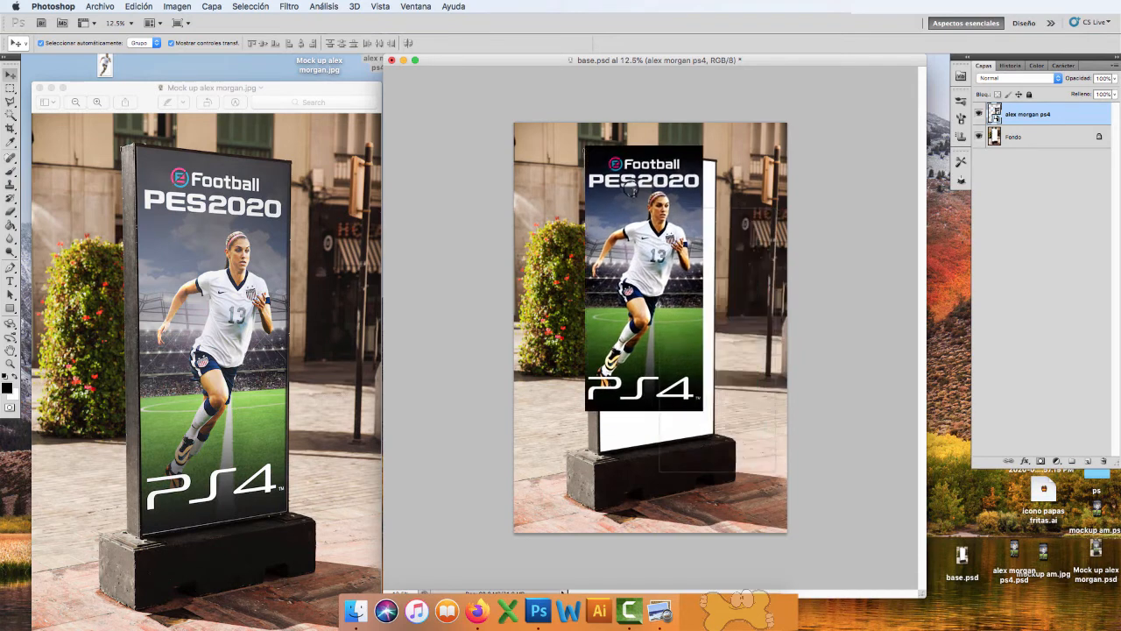
{"action": "key", "text": "super+t"}
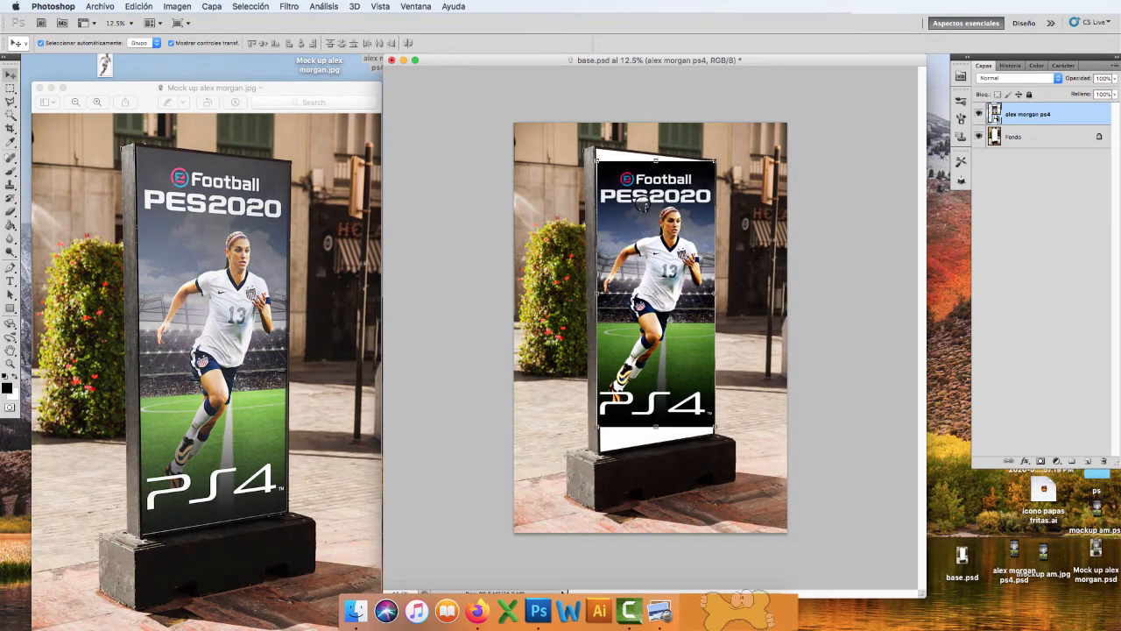
{"action": "key", "text": "Left"}
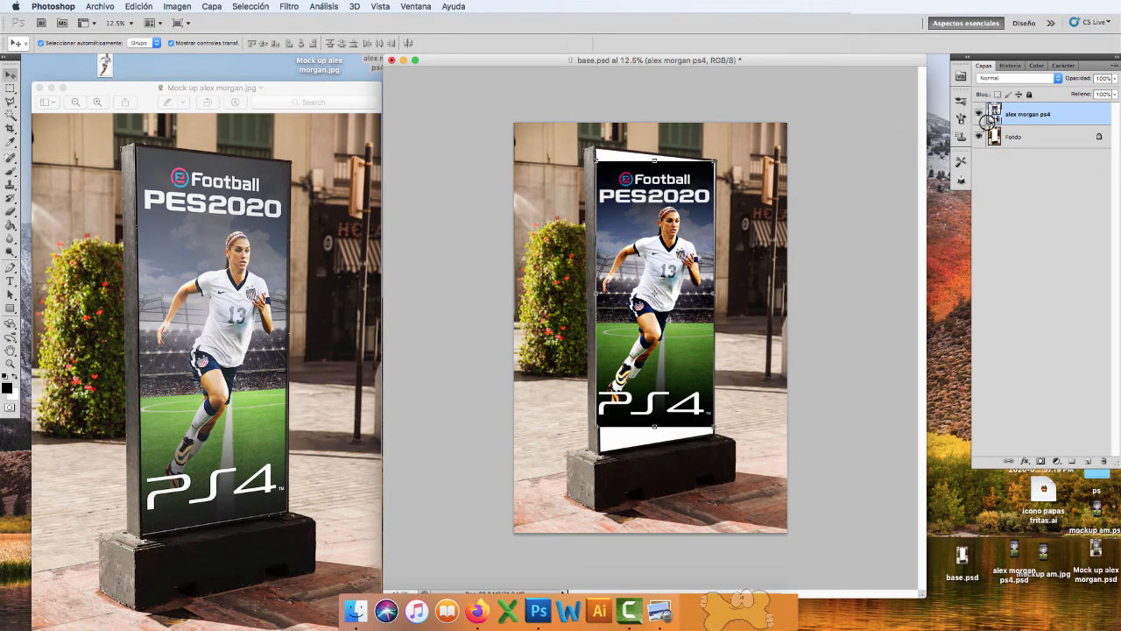
Step: Lower the alex morgan ps4 layer's opacity to 85% and deselect the layer
{"action": "left_click", "coordinate": [1115, 78]}
{"action": "left_click_drag", "start_coordinate": [1104, 90], "coordinate": [1088, 89]}
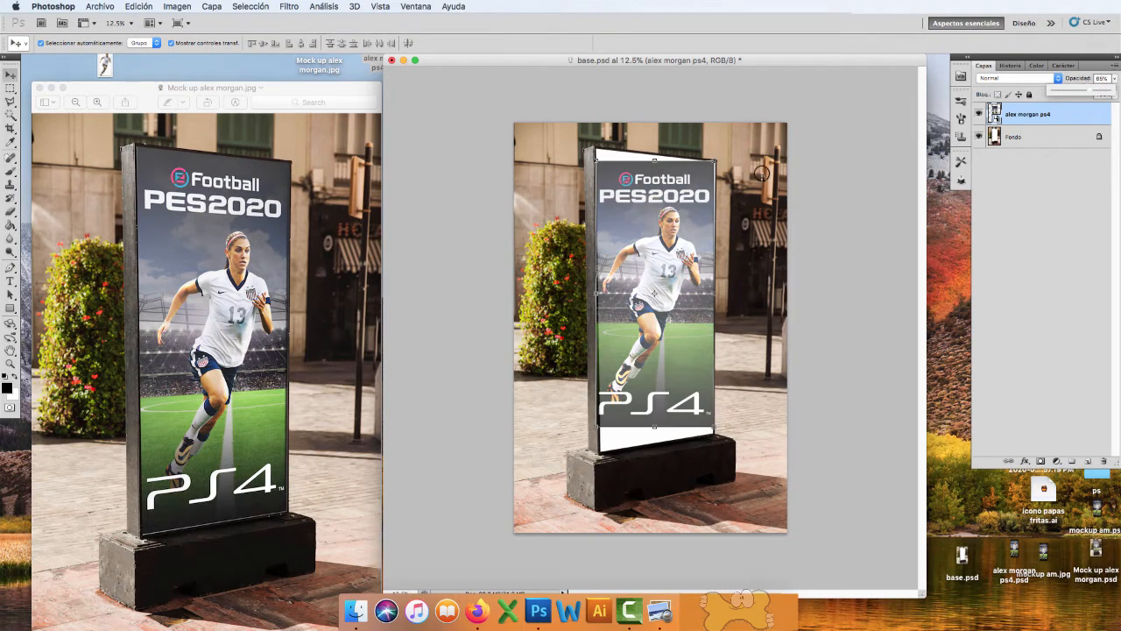
{"action": "left_click", "coordinate": [721, 184]}
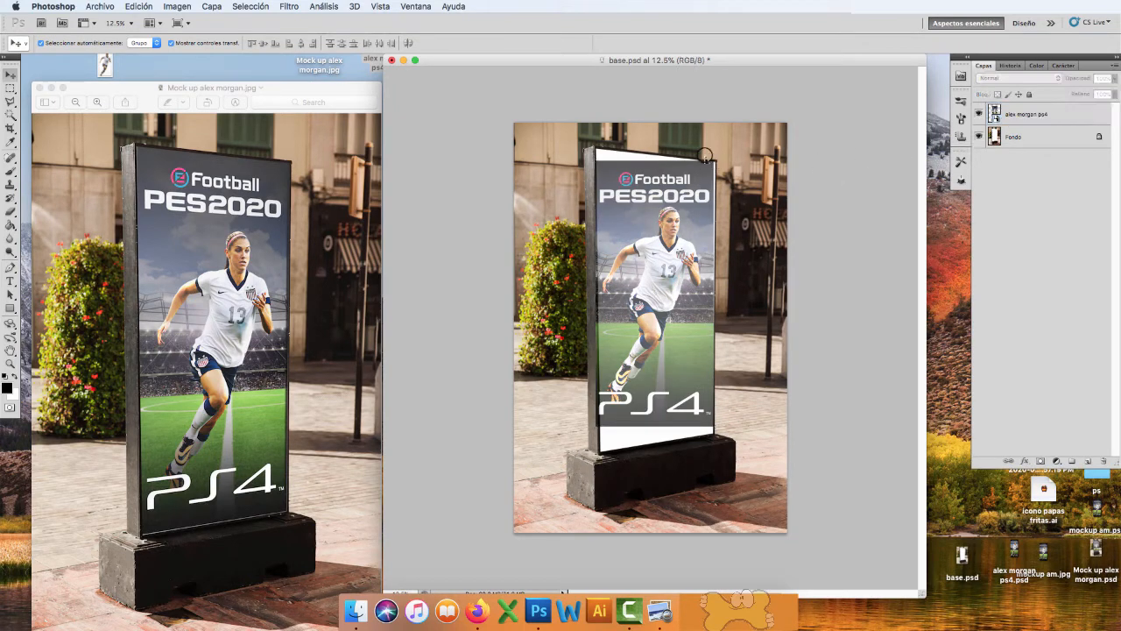
Step: Shift the poster slightly down and right on the sign panel, working at 50% zoom with the reference beside it
{"action": "key", "text": "z"}
{"action": "left_click", "coordinate": [618, 187]}
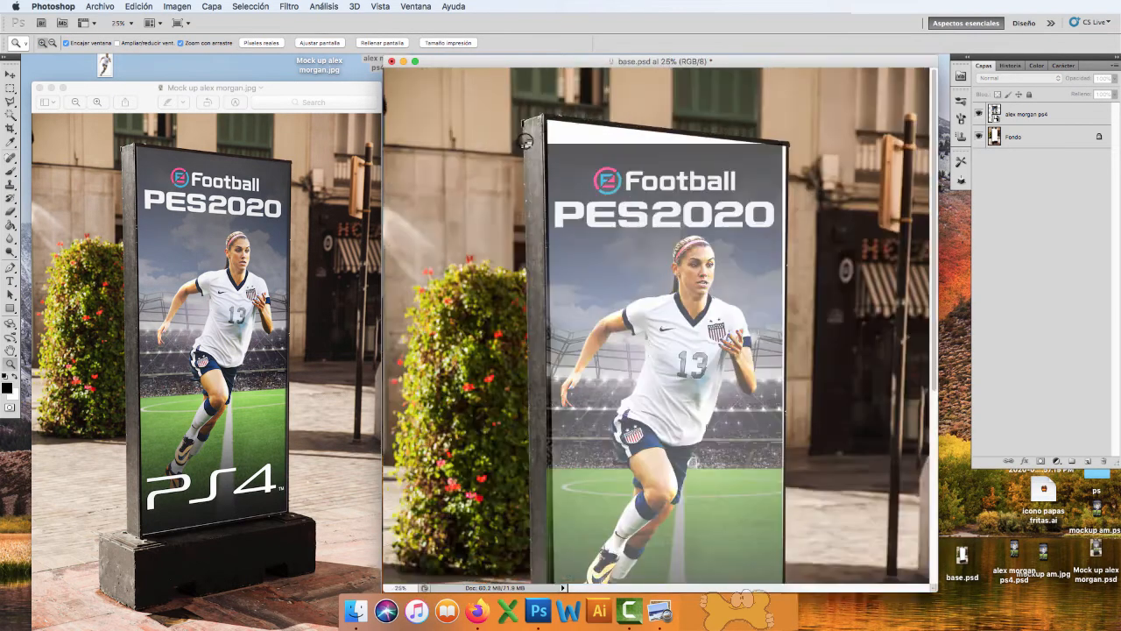
{"action": "left_click", "coordinate": [581, 175]}
{"action": "left_click", "coordinate": [541, 167]}
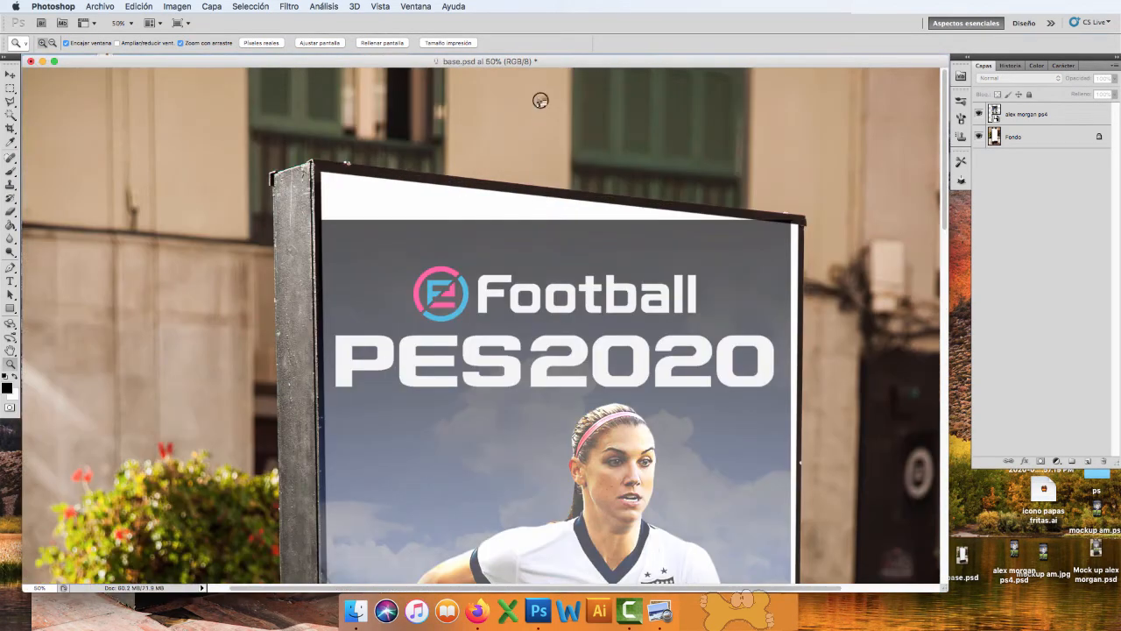
{"action": "left_click_drag", "start_coordinate": [545, 63], "coordinate": [810, 66]}
{"action": "left_click_drag", "start_coordinate": [793, 214], "coordinate": [600, 202]}
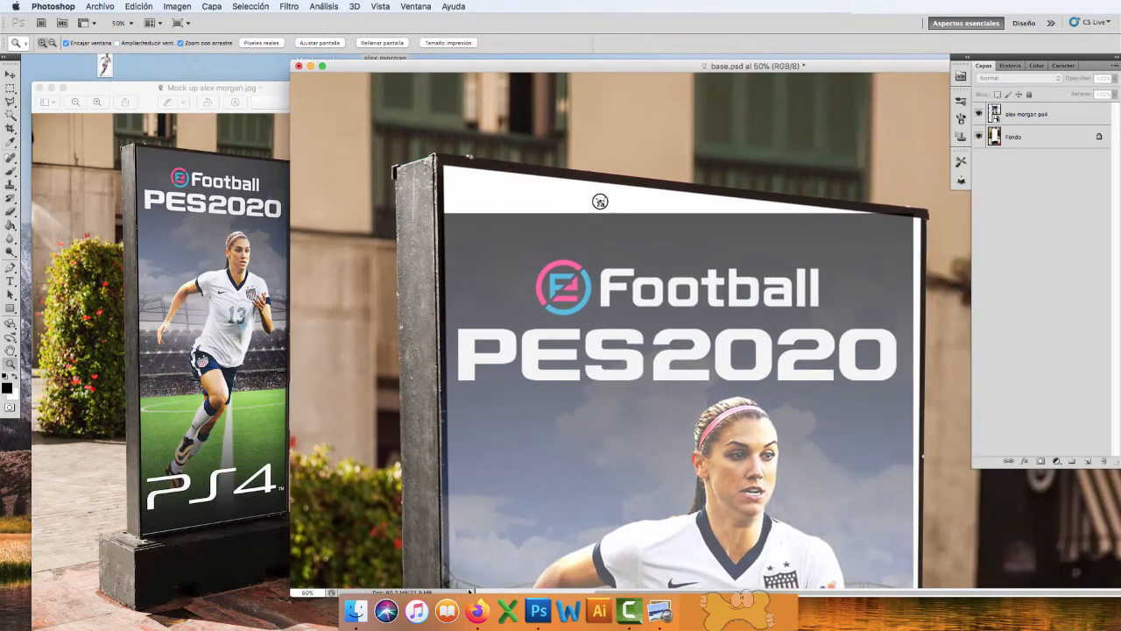
{"action": "key", "text": "v"}
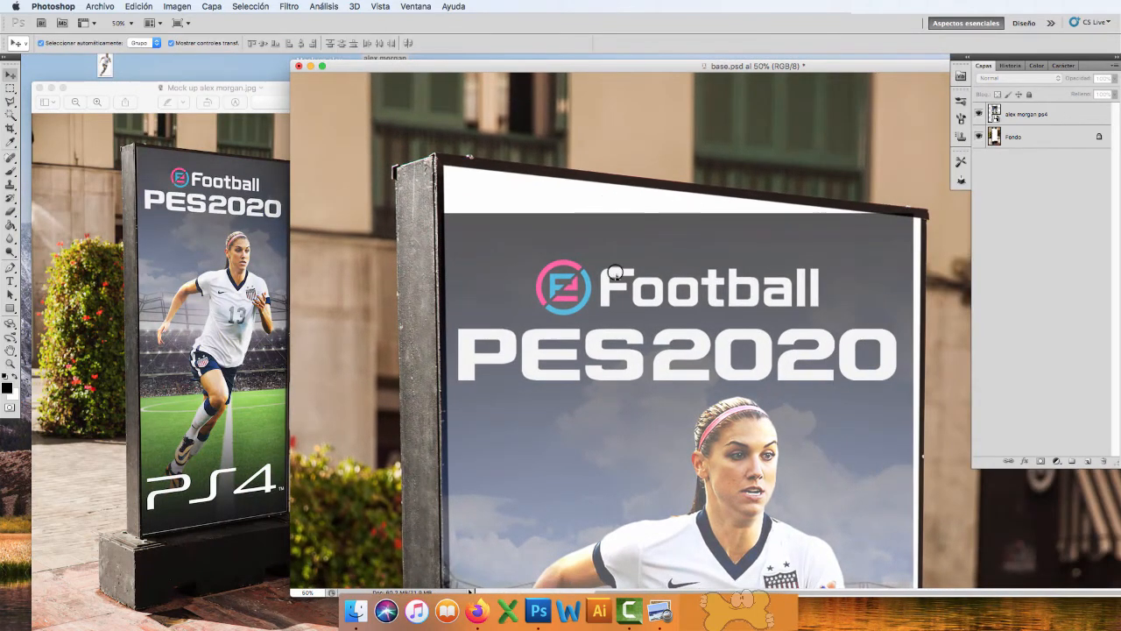
{"action": "left_click", "coordinate": [595, 264]}
{"action": "left_click_drag", "start_coordinate": [594, 265], "coordinate": [607, 294]}
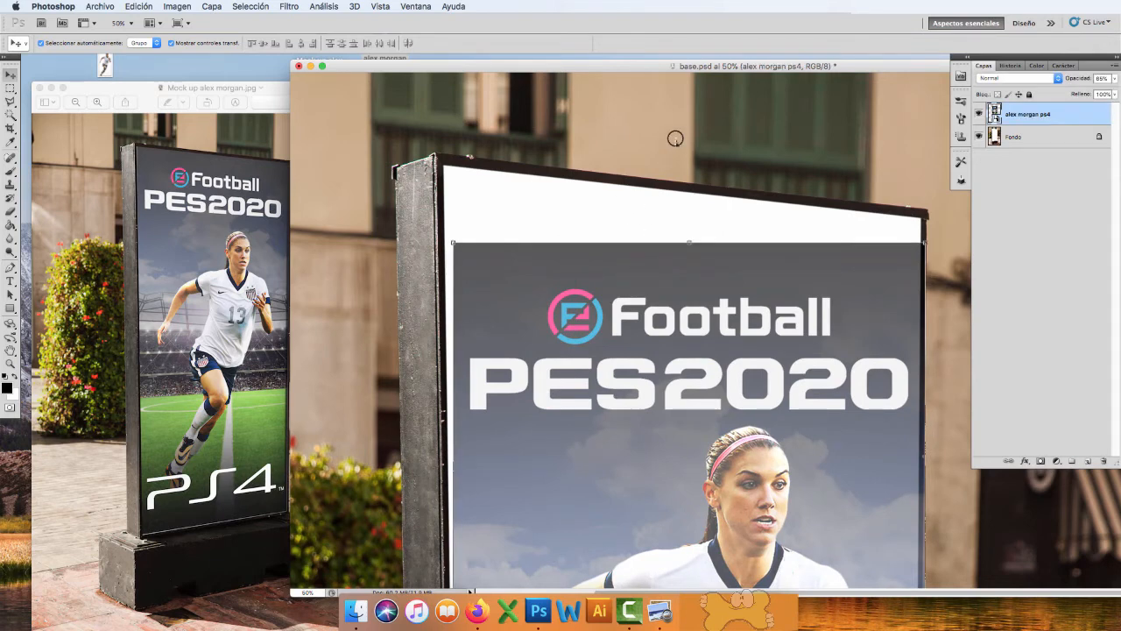
Step: Distort the poster so its two upper corners meet the upper corners of the white sign panel
{"action": "key", "text": "super+t"}
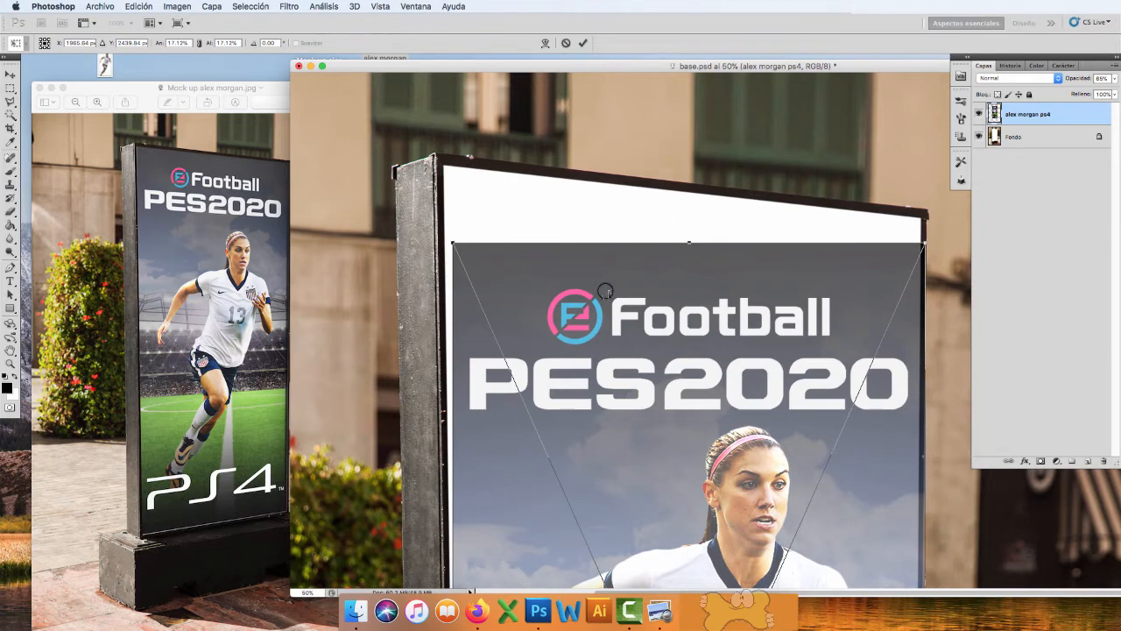
{"action": "right_click", "coordinate": [604, 290]}
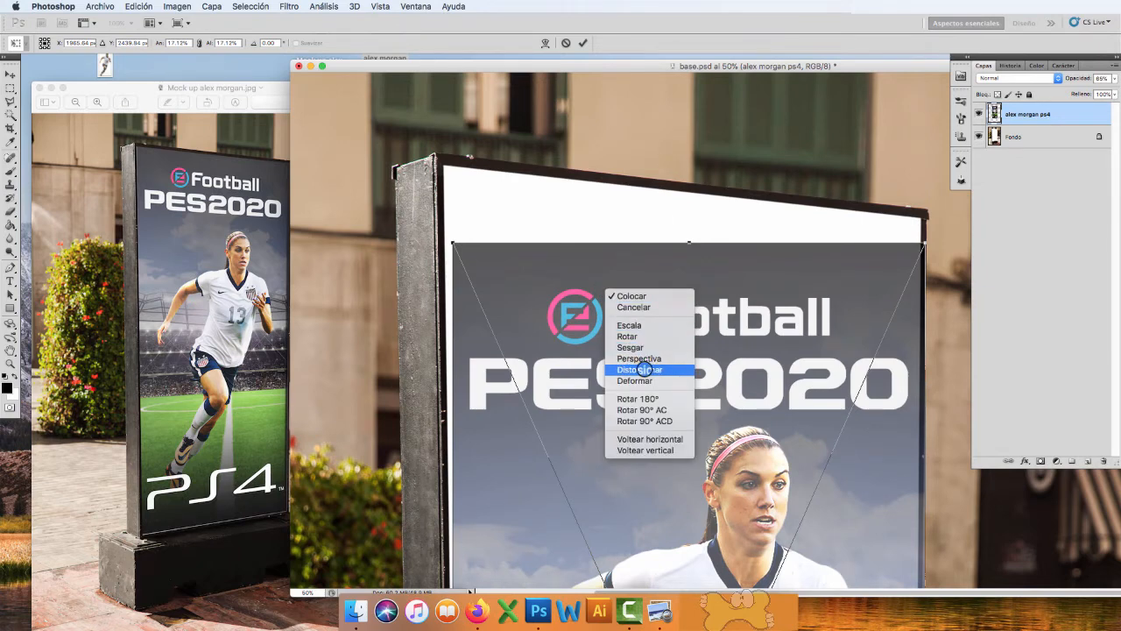
{"action": "left_click", "coordinate": [644, 368]}
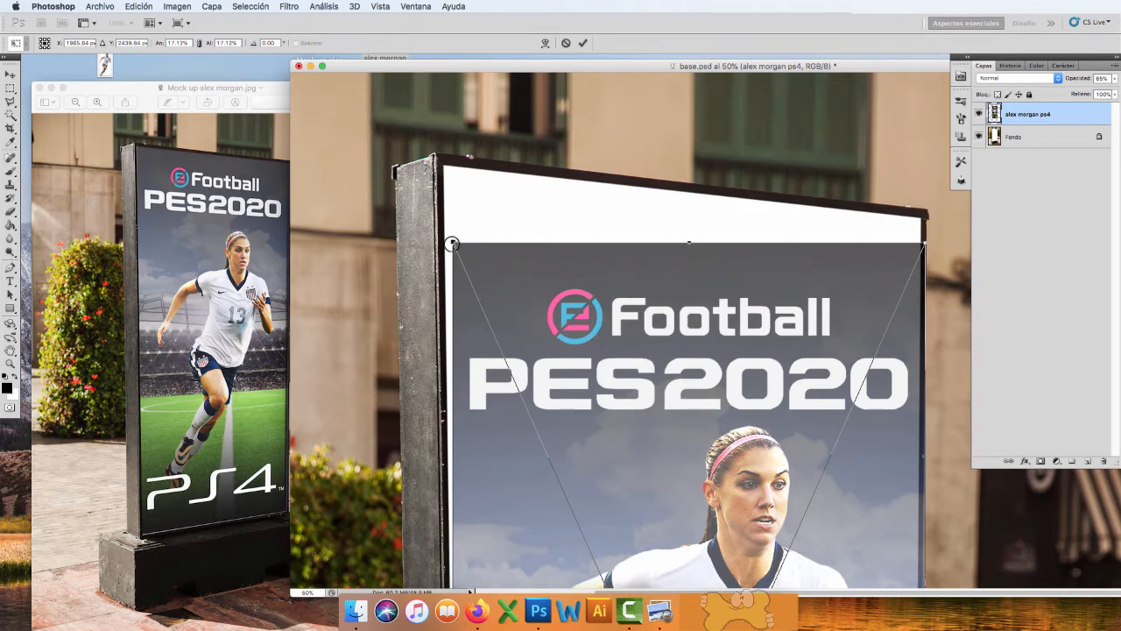
{"action": "left_click_drag", "start_coordinate": [451, 244], "coordinate": [444, 165]}
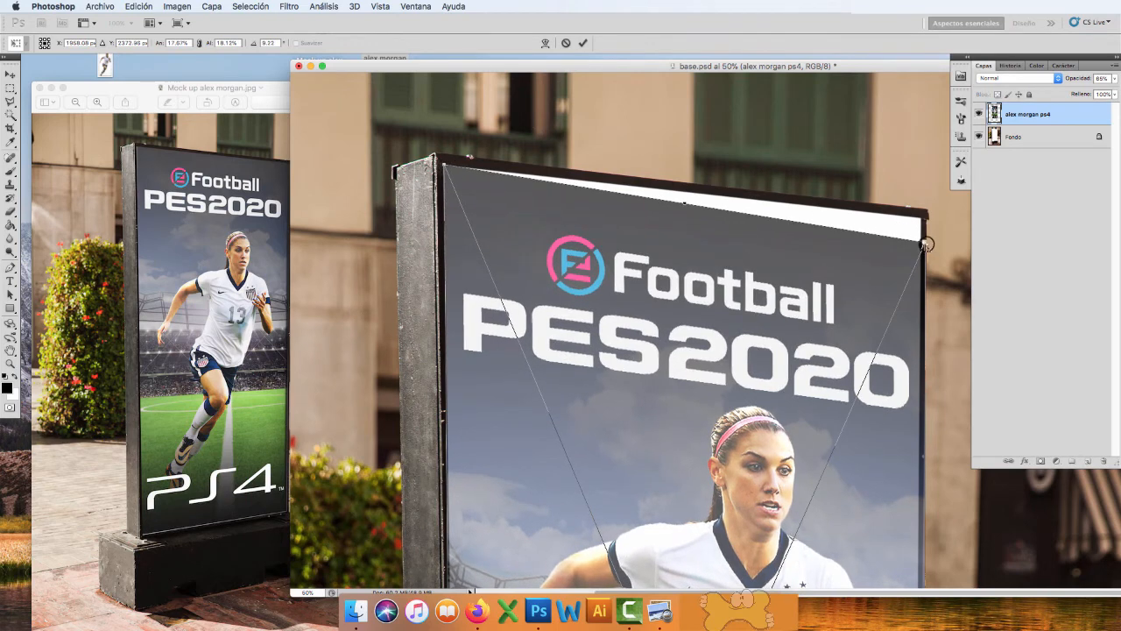
{"action": "left_click_drag", "start_coordinate": [925, 243], "coordinate": [922, 219]}
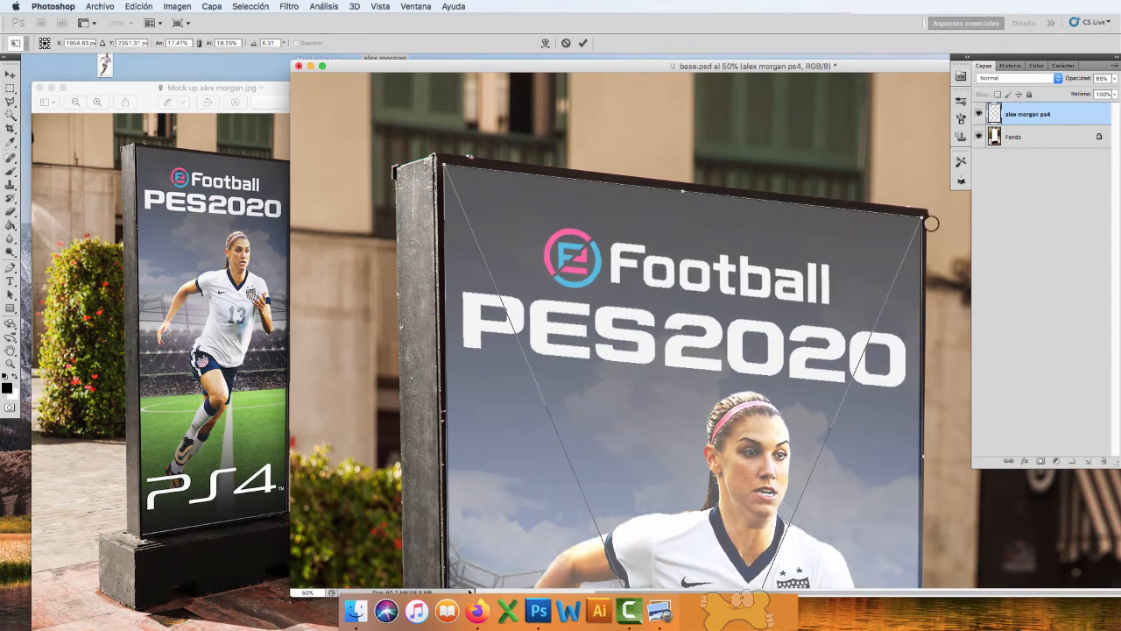
Step: Distort the poster so its two lower corners meet the lower corners of the white sign panel and apply the transformation
{"action": "scroll", "coordinate": [868, 277], "scroll_direction": "down", "scroll_amount": 10}
{"action": "scroll", "coordinate": [870, 282], "scroll_direction": "down", "scroll_amount": 15}
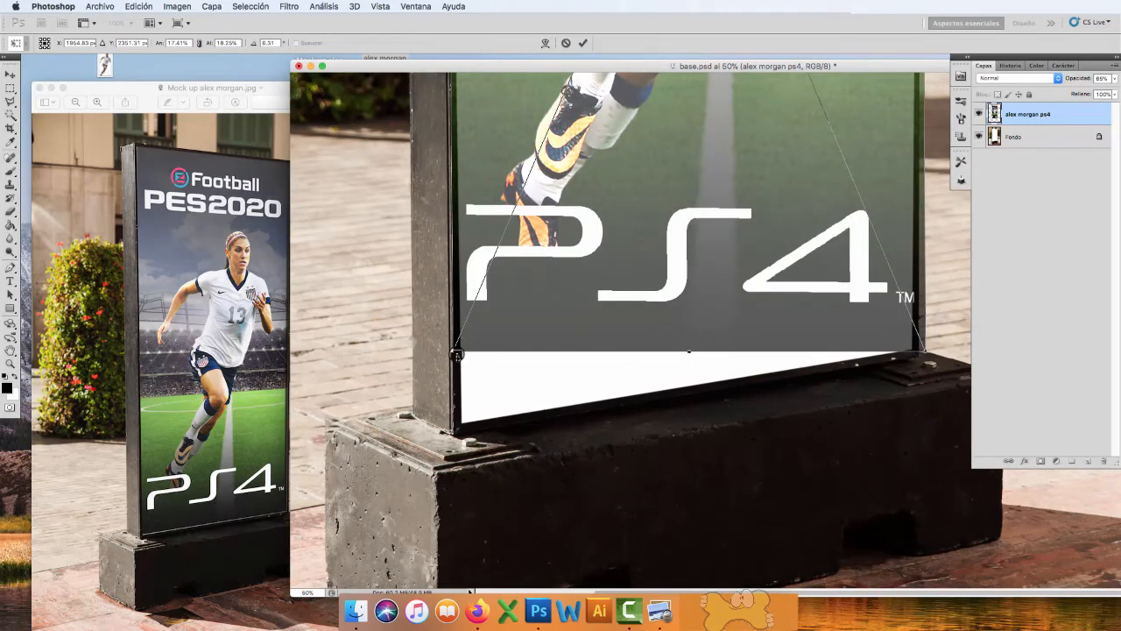
{"action": "left_click_drag", "start_coordinate": [453, 351], "coordinate": [462, 424]}
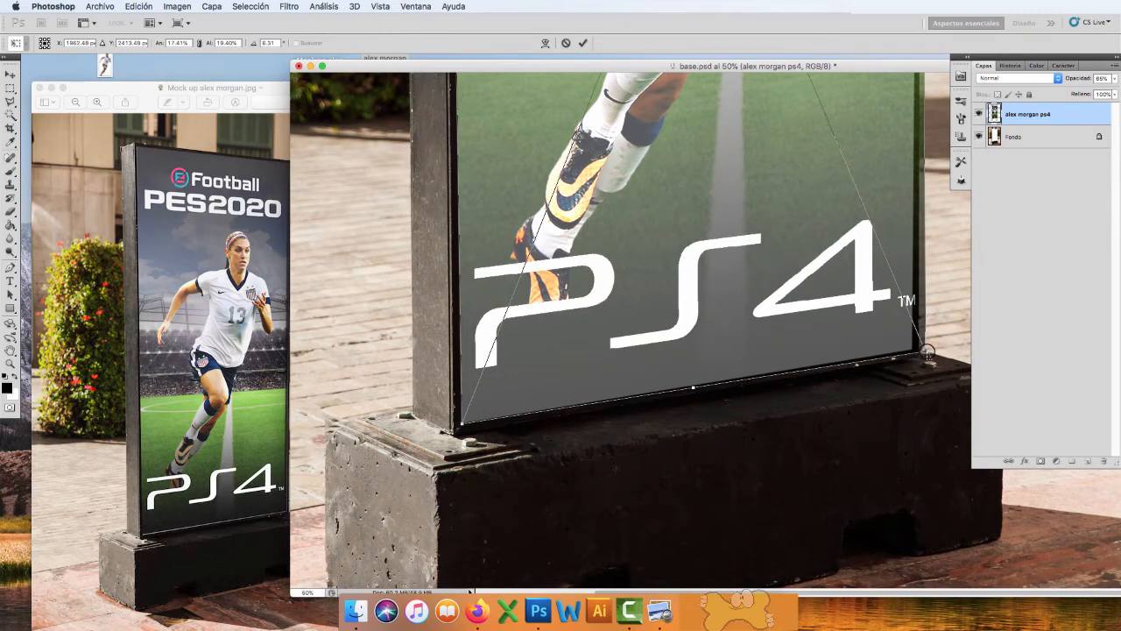
{"action": "left_click_drag", "start_coordinate": [927, 352], "coordinate": [914, 350]}
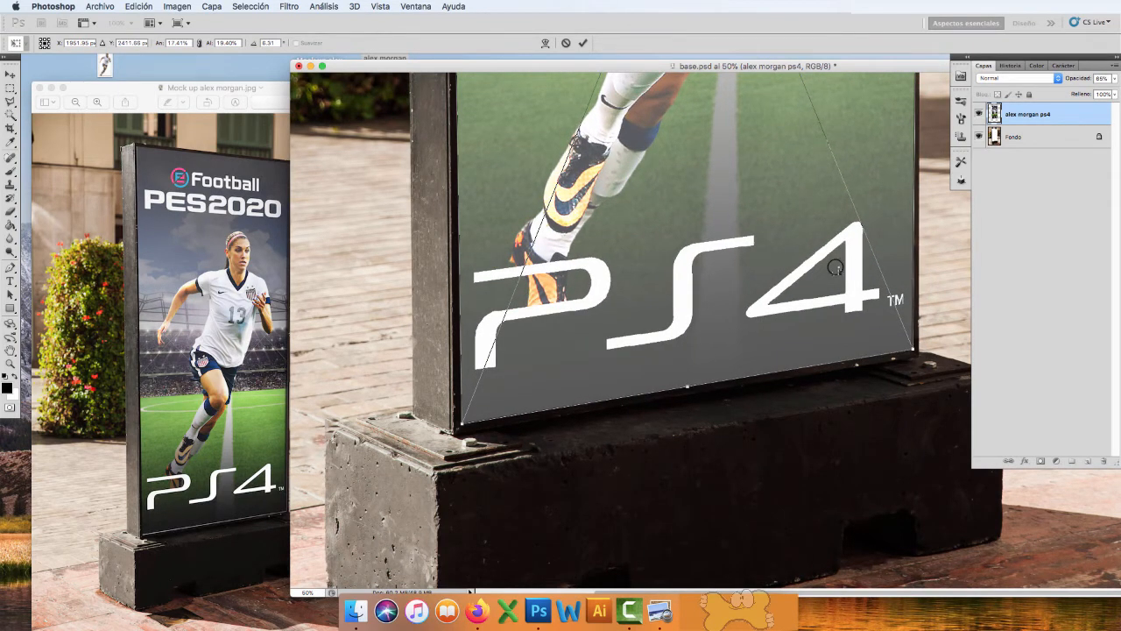
{"action": "scroll", "coordinate": [807, 279], "scroll_direction": "up", "scroll_amount": 5}
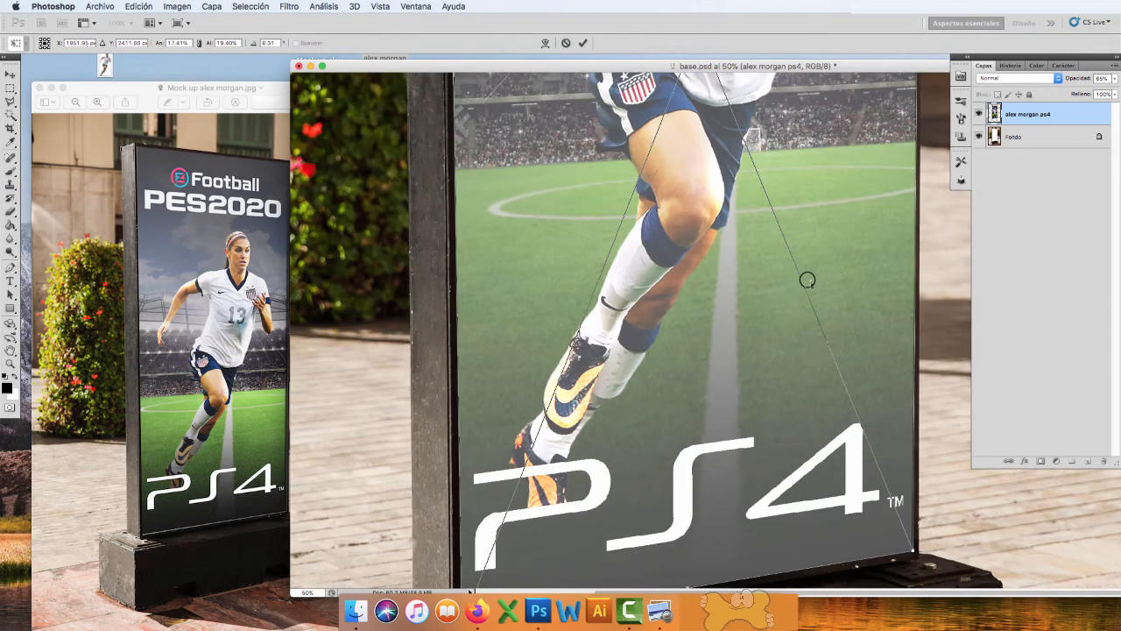
{"action": "key", "text": "Return"}
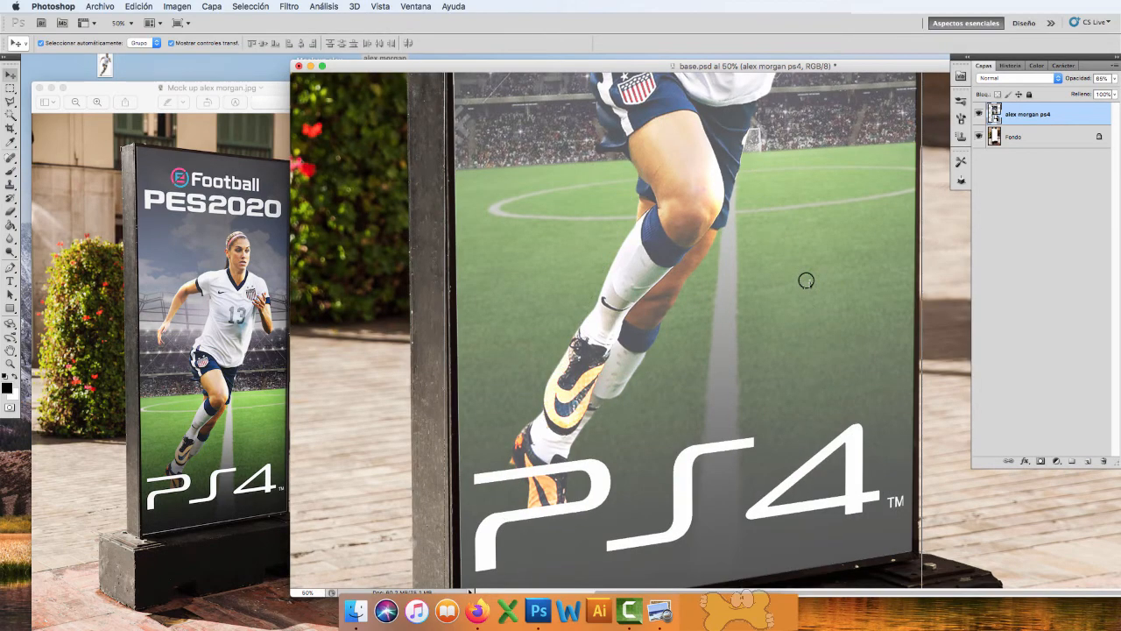
Step: Show the whole sign at 16.7% zoom in base.psd, place its window beside the reference image and deselect the poster
{"action": "key", "text": "z"}
{"action": "left_click", "coordinate": [705, 269], "text": "alt"}
{"action": "left_click", "coordinate": [579, 270], "text": "alt"}
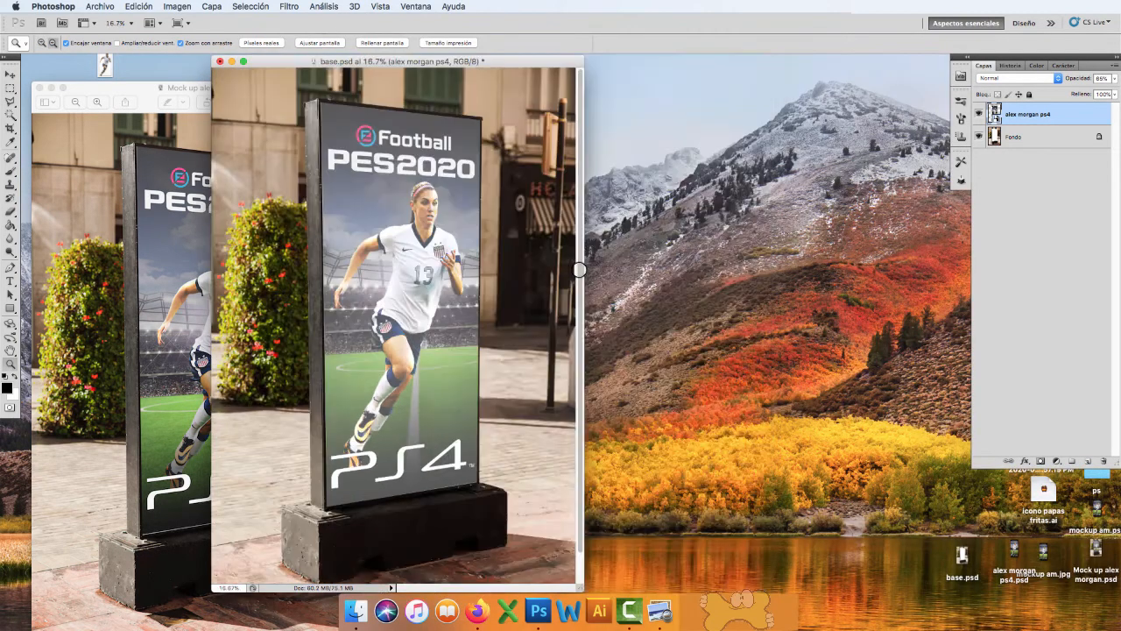
{"action": "left_click_drag", "start_coordinate": [511, 68], "coordinate": [707, 68]}
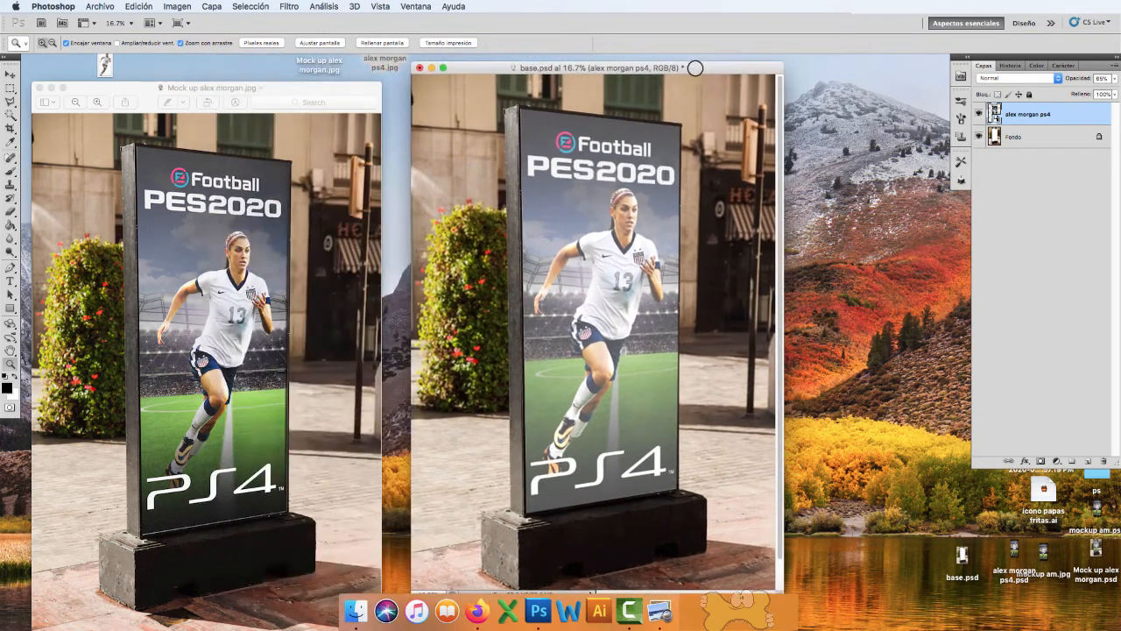
{"action": "key", "text": "v"}
{"action": "left_click", "coordinate": [702, 431]}
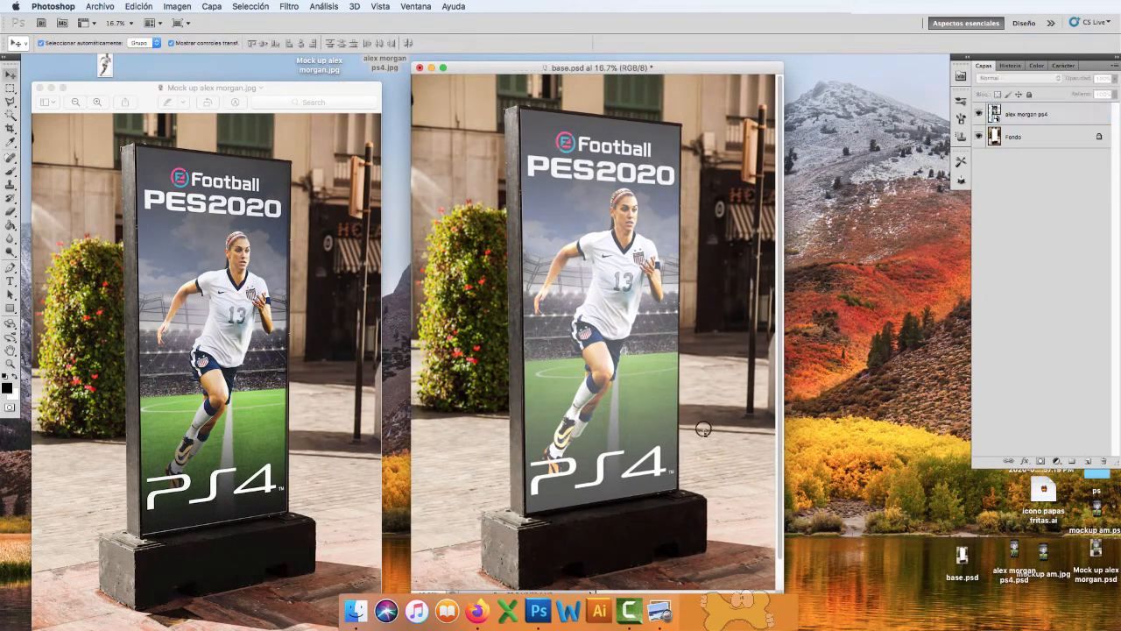
Step: Set the alex morgan ps4 layer's opacity to 100% and deselect the layer
{"action": "left_click", "coordinate": [654, 324]}
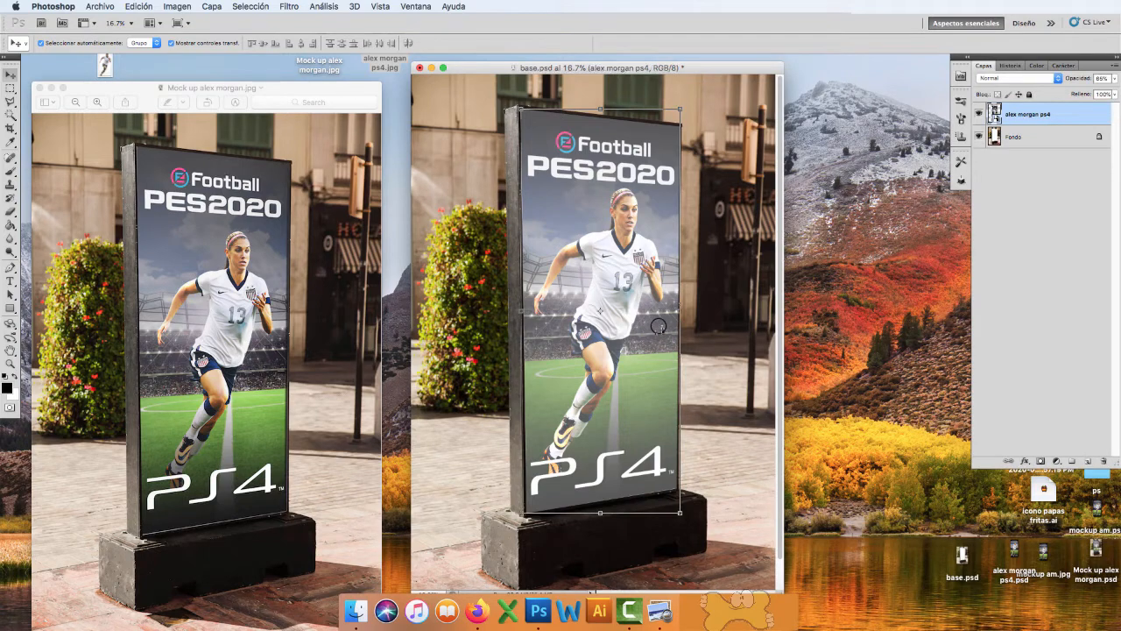
{"action": "left_click_drag", "start_coordinate": [1113, 78], "coordinate": [1112, 81]}
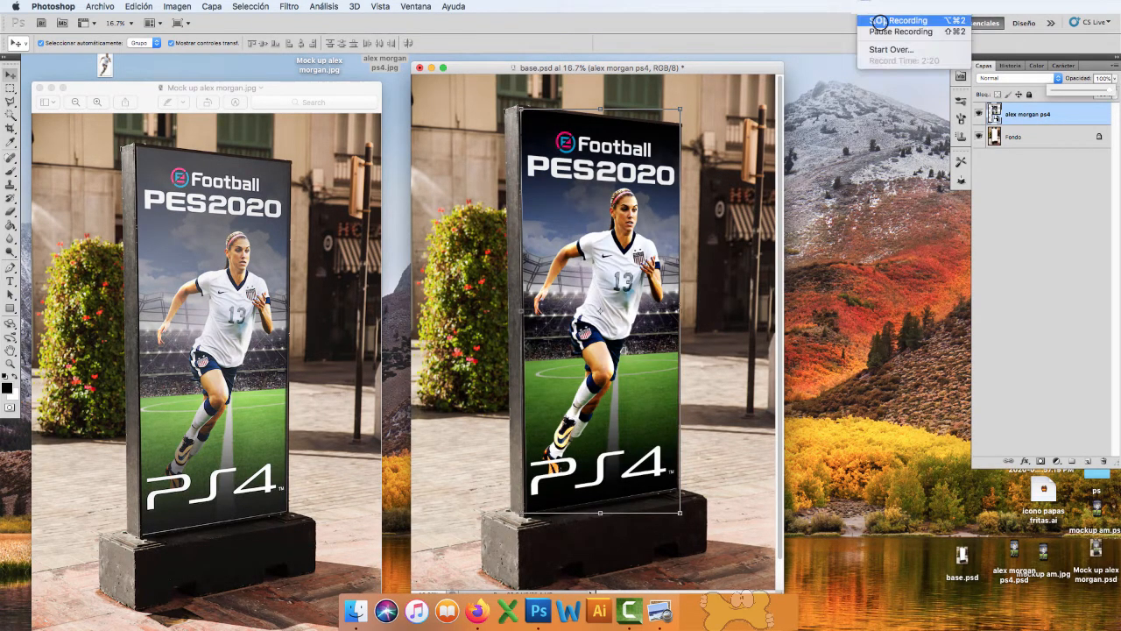
{"action": "left_click", "coordinate": [707, 206]}
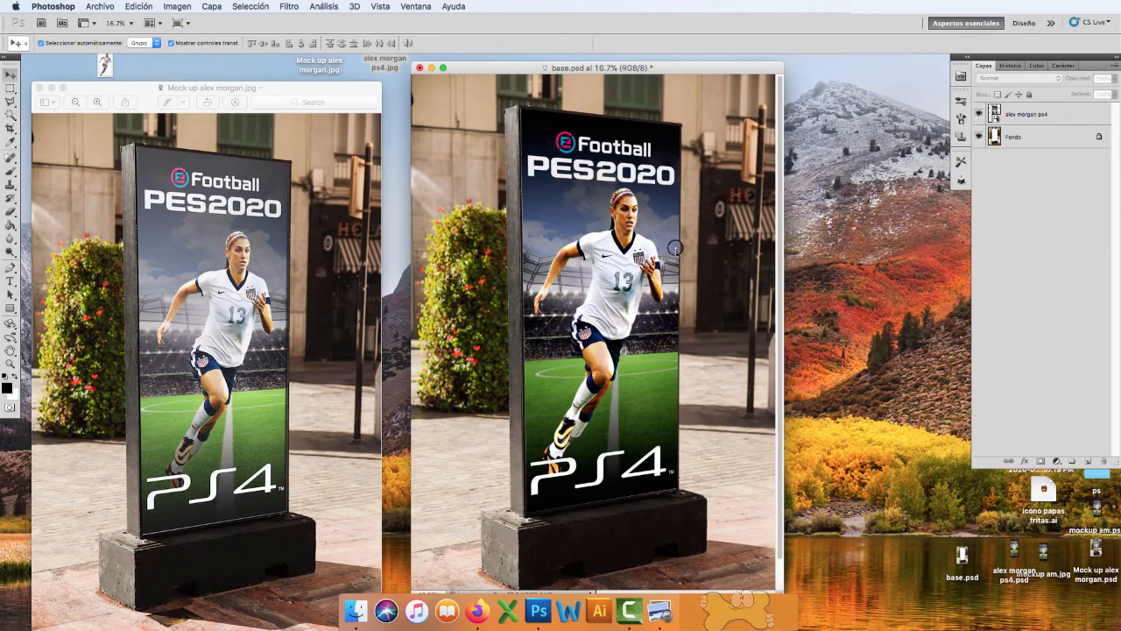
{"action": "left_click", "coordinate": [878, 7]}
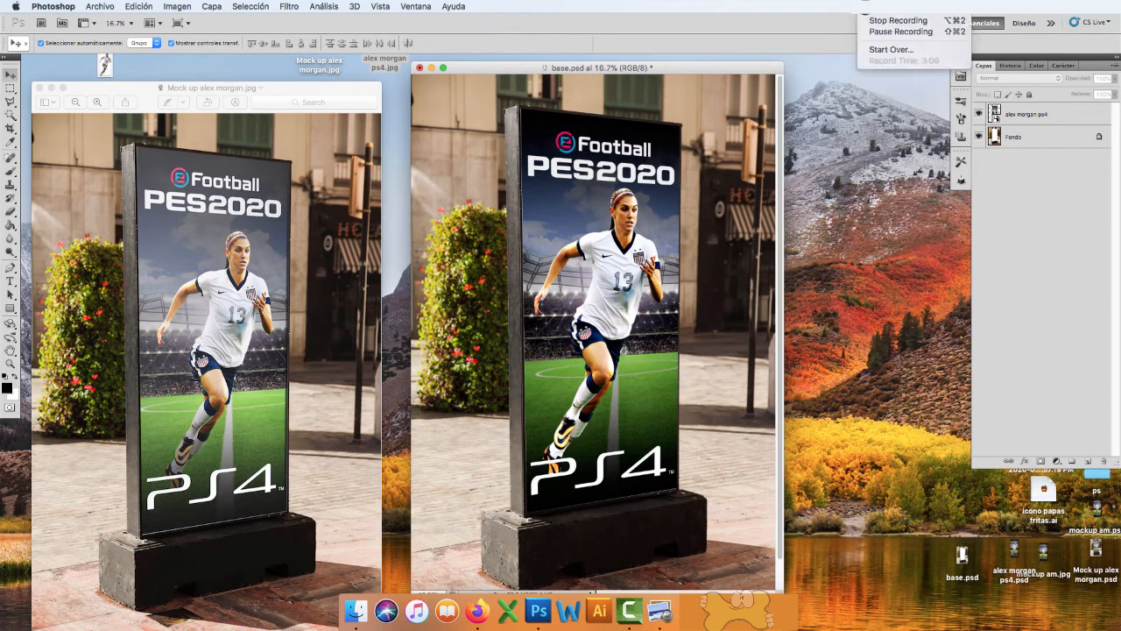
{"action": "left_click", "coordinate": [894, 31]}
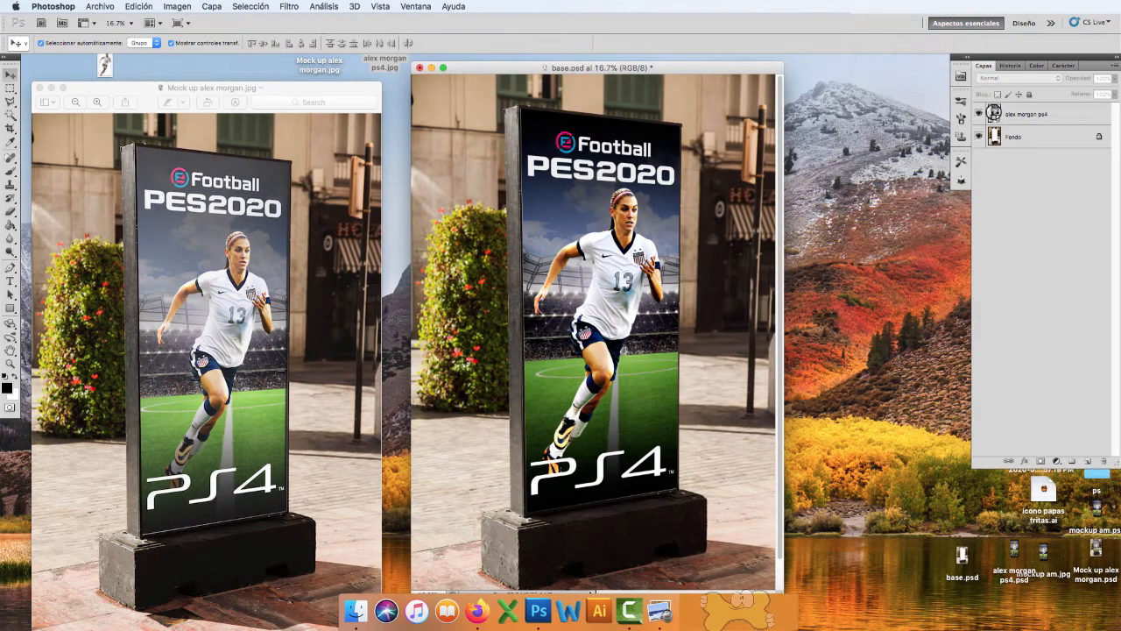
{"action": "left_click", "coordinate": [648, 224]}
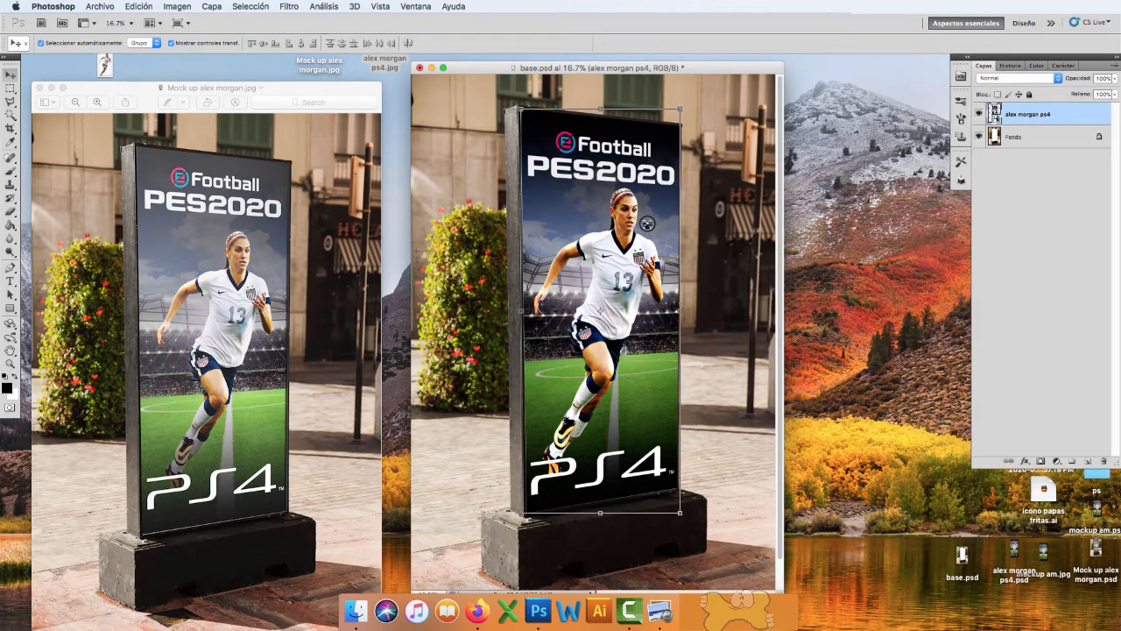
{"action": "key", "text": "e"}
{"action": "left_click", "coordinate": [646, 223]}
{"action": "left_click", "coordinate": [648, 210]}
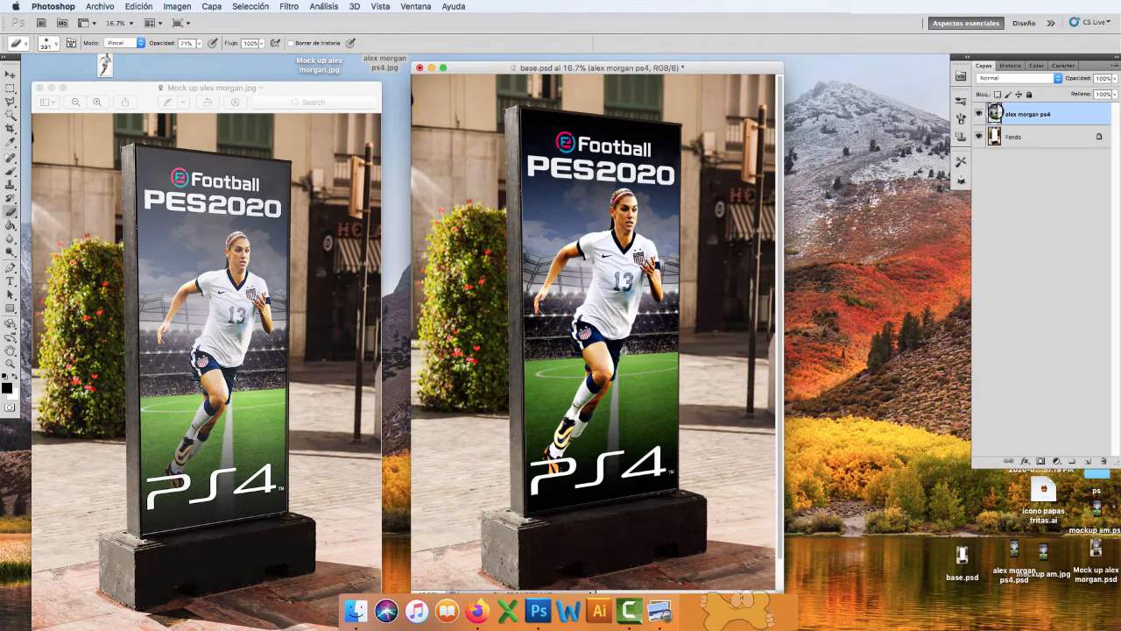
Step: Add an inner shadow (Sombra interior) layer style to the alex morgan ps4 layer
{"action": "double_click", "coordinate": [995, 112]}
{"action": "left_click_drag", "start_coordinate": [743, 58], "coordinate": [760, 100]}
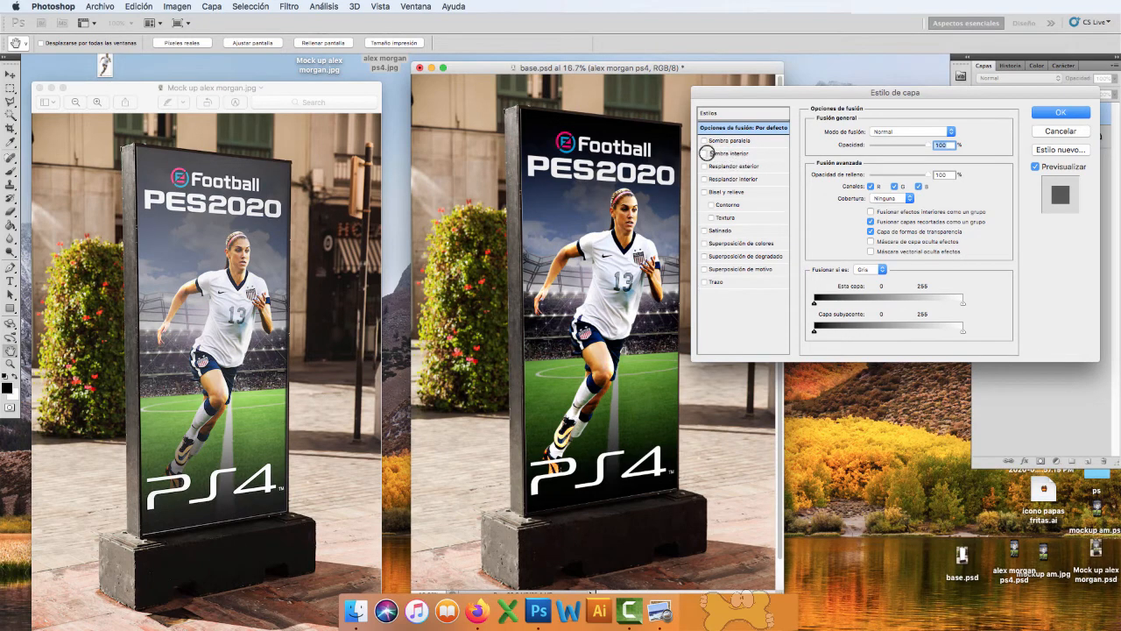
{"action": "left_click", "coordinate": [704, 153]}
{"action": "left_click", "coordinate": [723, 154]}
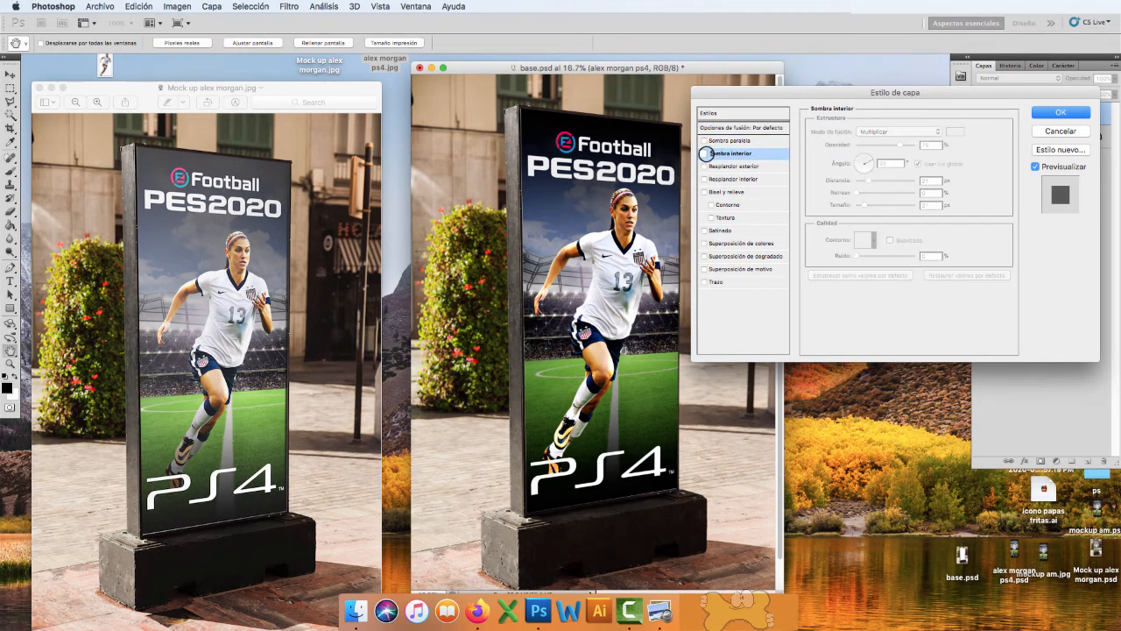
{"action": "left_click", "coordinate": [704, 153]}
{"action": "left_click", "coordinate": [704, 153]}
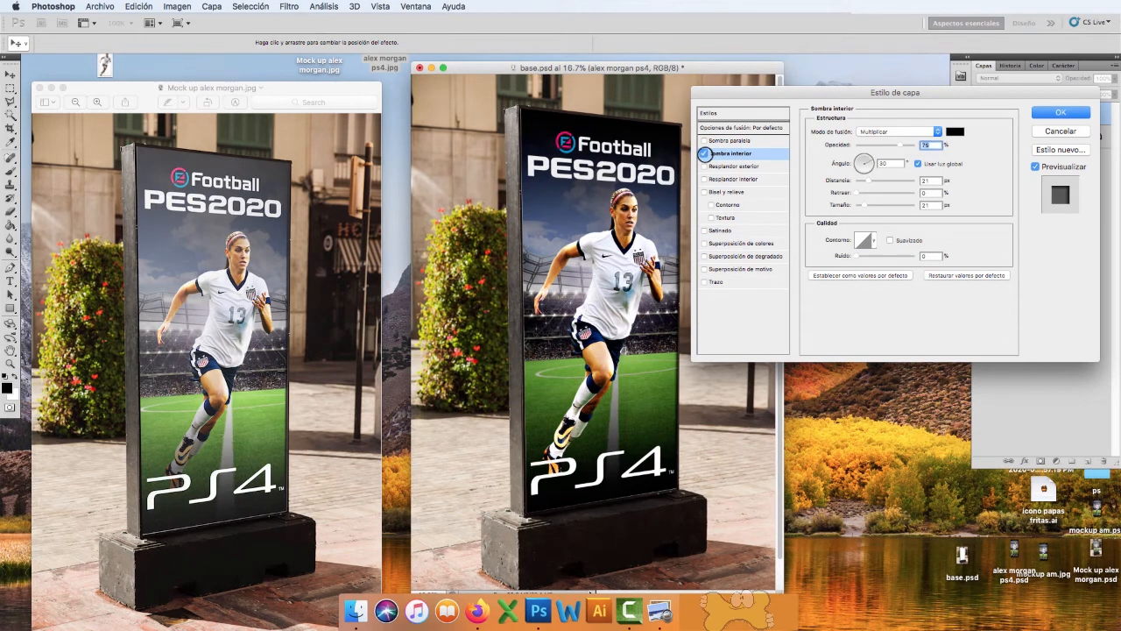
{"action": "left_click", "coordinate": [704, 153]}
{"action": "left_click", "coordinate": [704, 153]}
{"action": "left_click", "coordinate": [705, 154]}
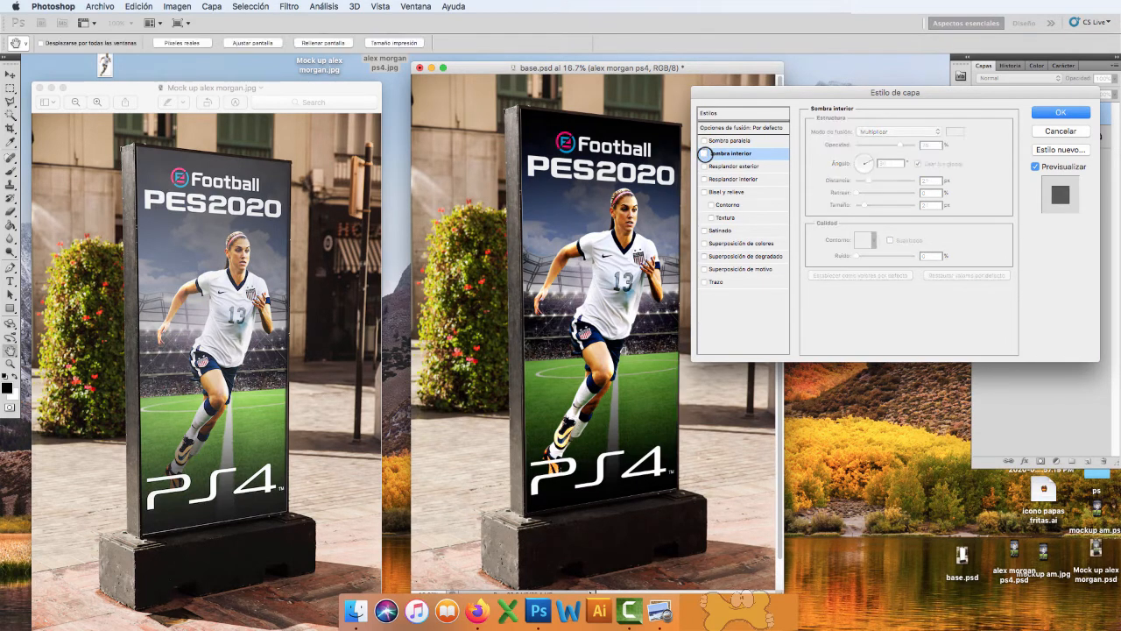
{"action": "left_click", "coordinate": [704, 153]}
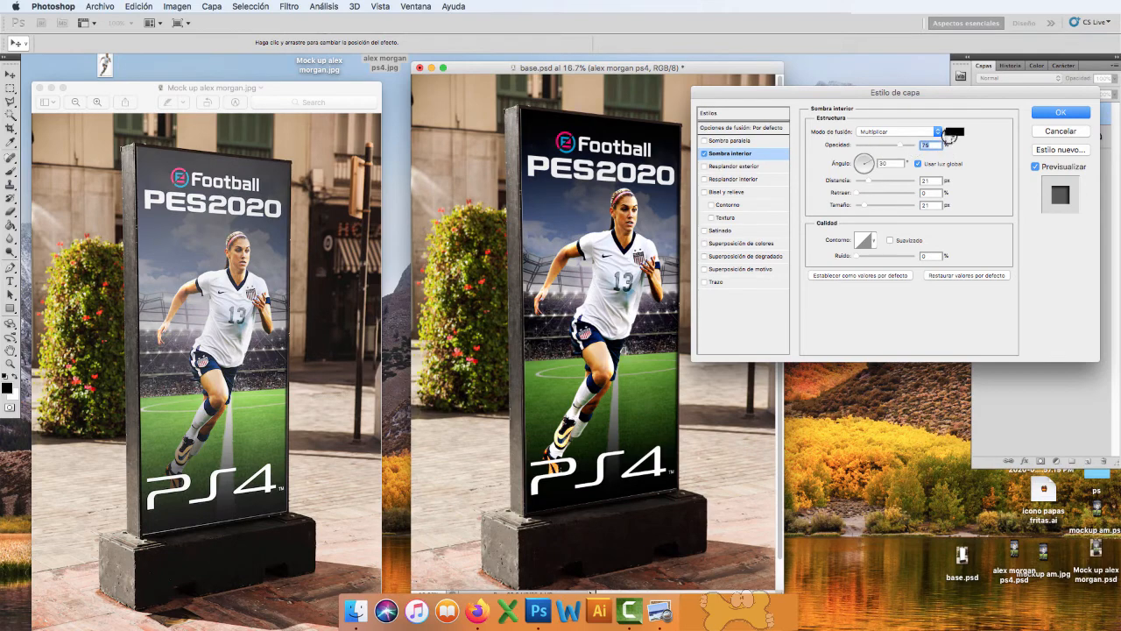
{"action": "left_click_drag", "start_coordinate": [918, 95], "coordinate": [934, 93]}
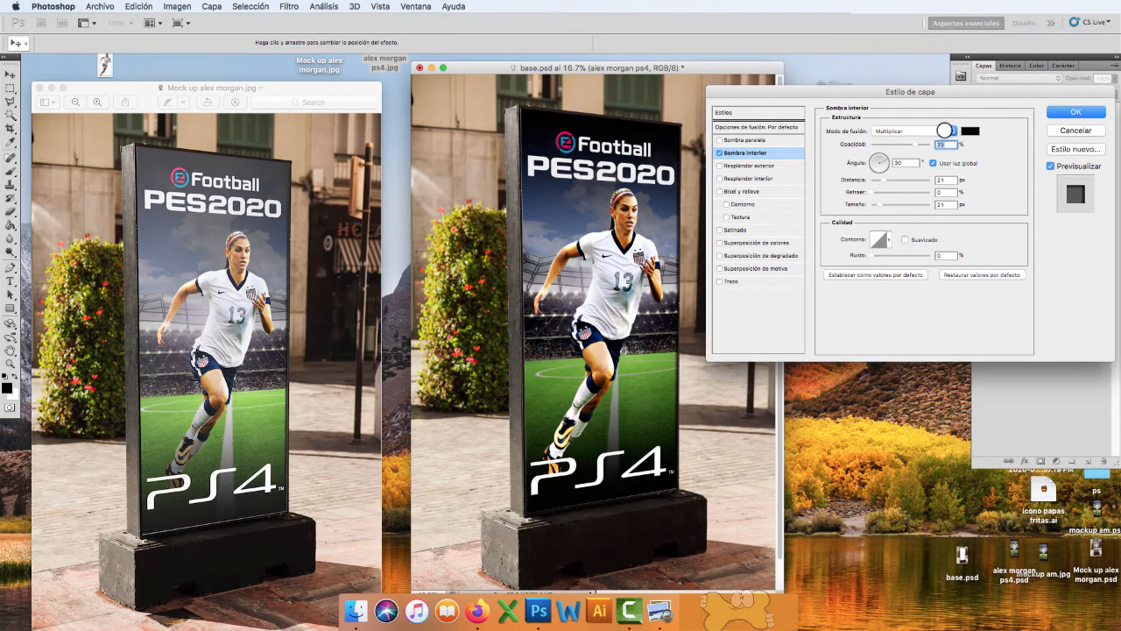
Step: Set the inner shadow's blend mode to Normal
{"action": "left_click", "coordinate": [917, 132]}
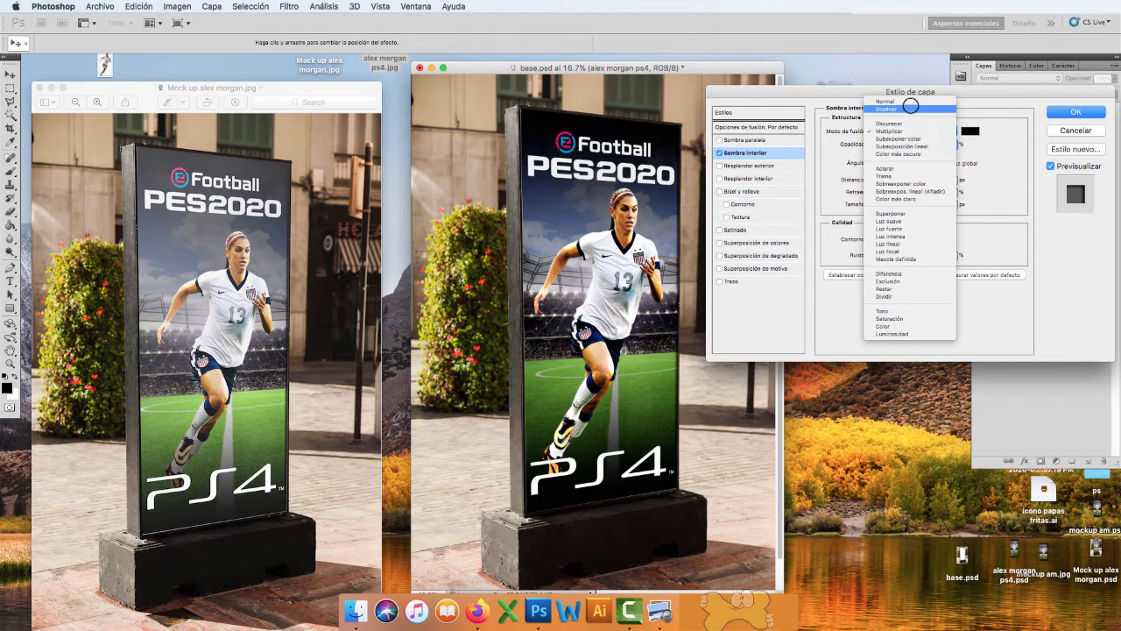
{"action": "left_click", "coordinate": [911, 105]}
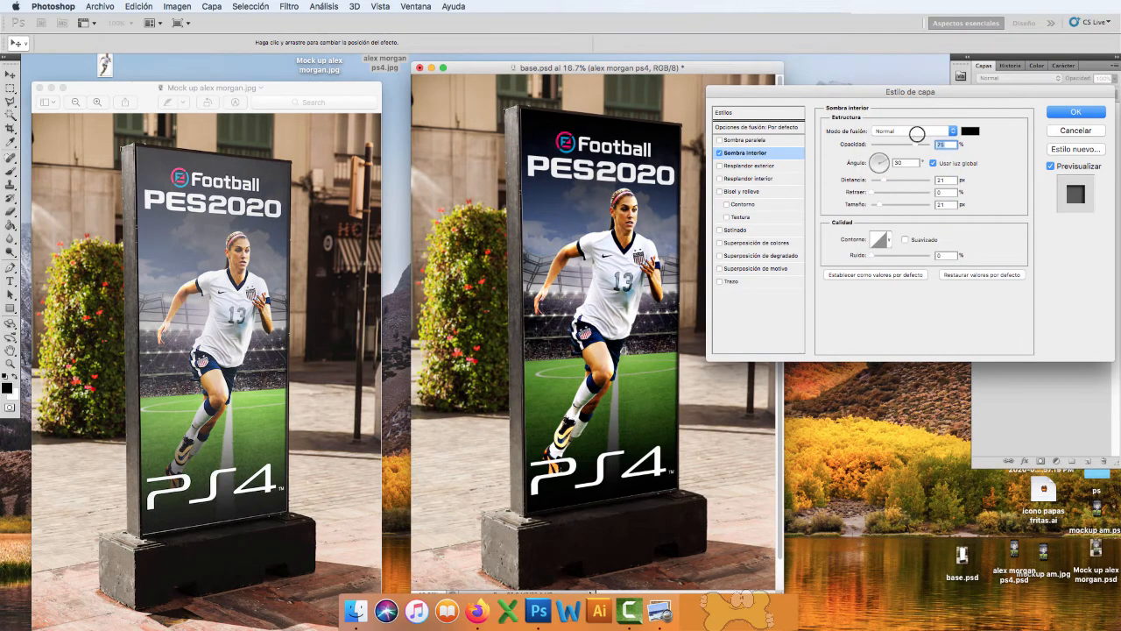
{"action": "left_click", "coordinate": [927, 132]}
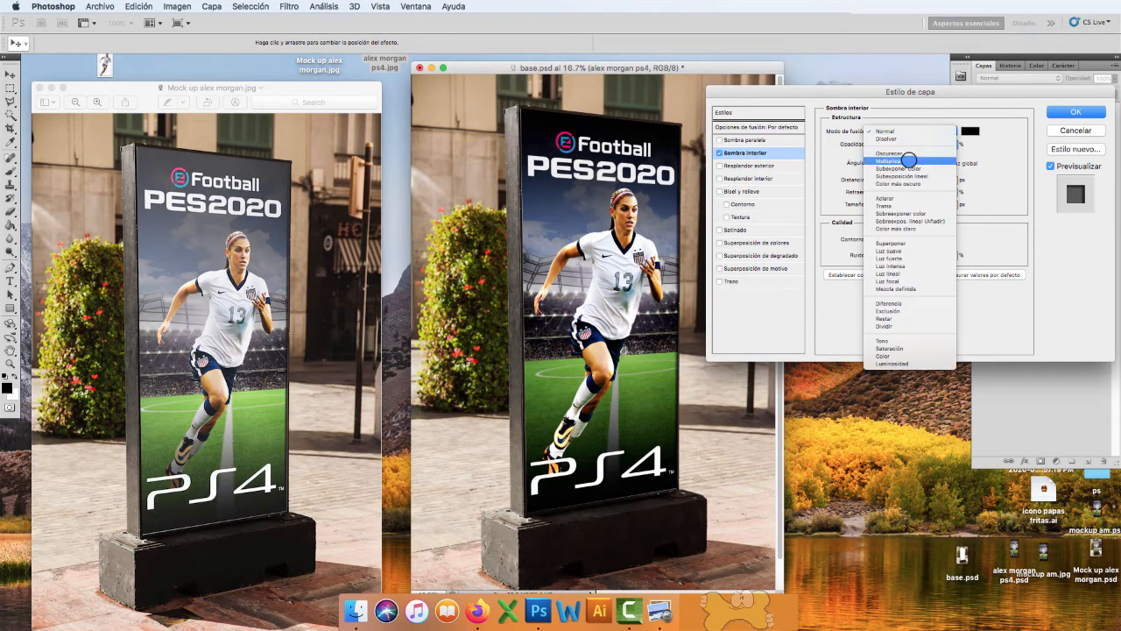
{"action": "left_click", "coordinate": [911, 141]}
{"action": "left_click", "coordinate": [910, 132]}
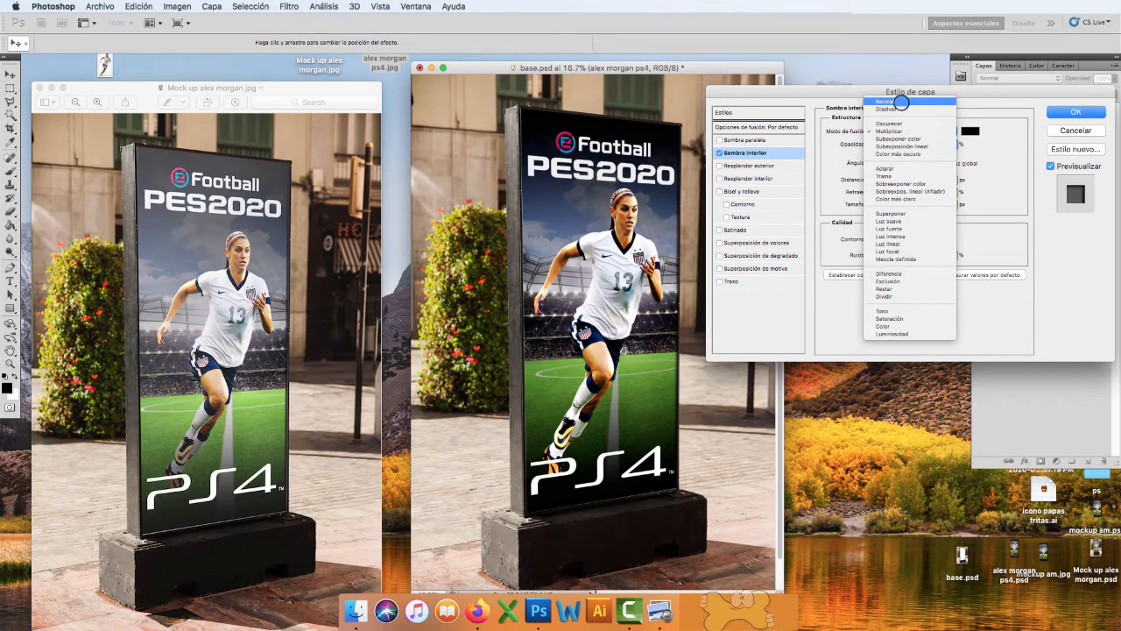
{"action": "left_click", "coordinate": [901, 101]}
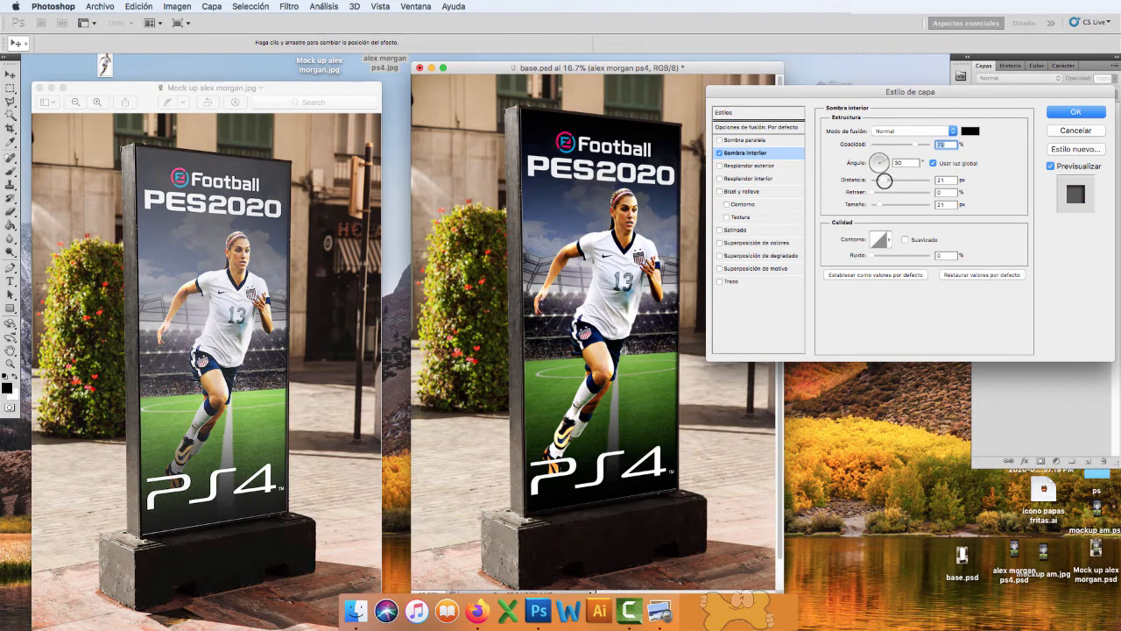
Step: Set the inner shadow's distance to about 15 px, enlarge its size and apply the layer style
{"action": "mouse_move", "coordinate": [885, 180]}
{"action": "left_mouse_down"}
{"action": "mouse_move", "coordinate": [872, 179]}
{"action": "mouse_move", "coordinate": [882, 180]}
{"action": "left_mouse_up"}
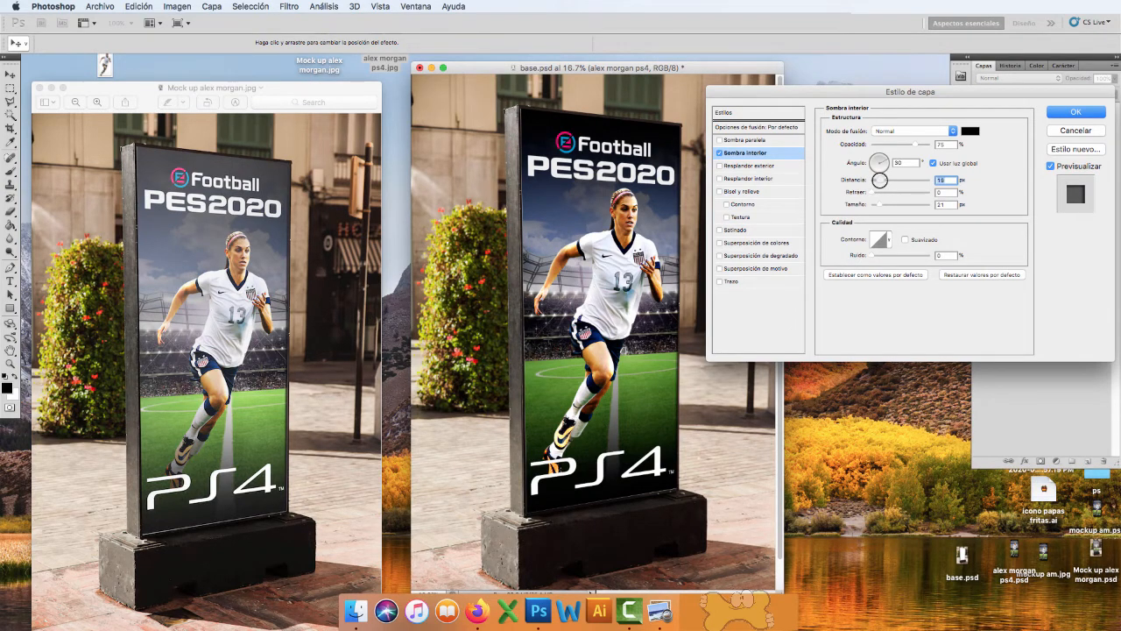
{"action": "left_click_drag", "start_coordinate": [878, 203], "coordinate": [881, 204]}
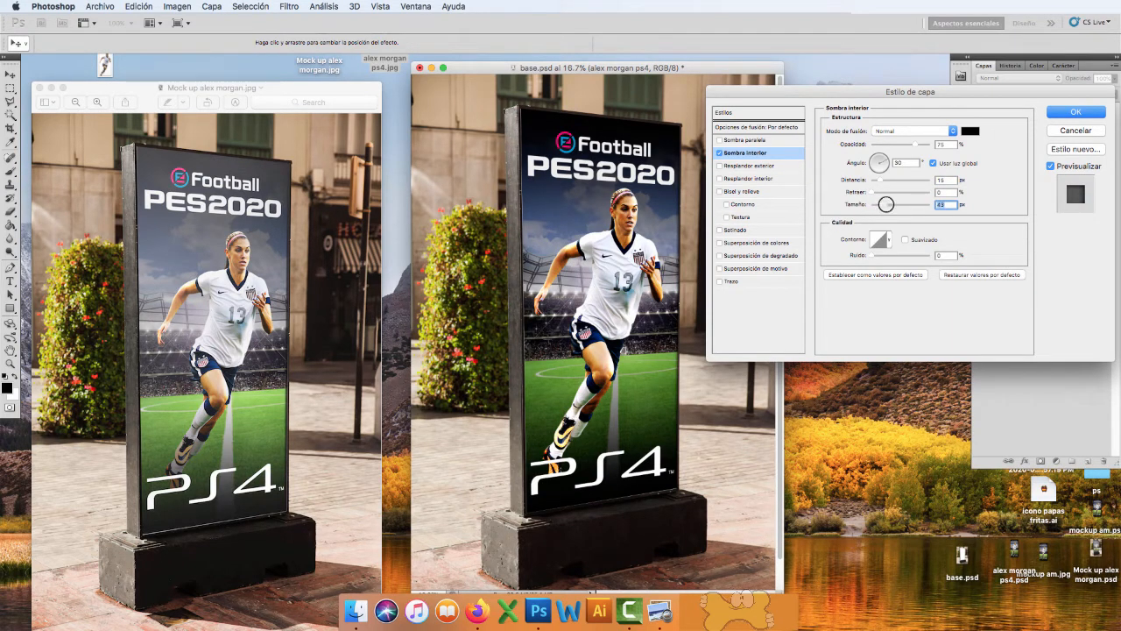
{"action": "left_click_drag", "start_coordinate": [885, 204], "coordinate": [890, 204]}
{"action": "left_click_drag", "start_coordinate": [880, 204], "coordinate": [883, 204]}
{"action": "left_click", "coordinate": [1062, 113]}
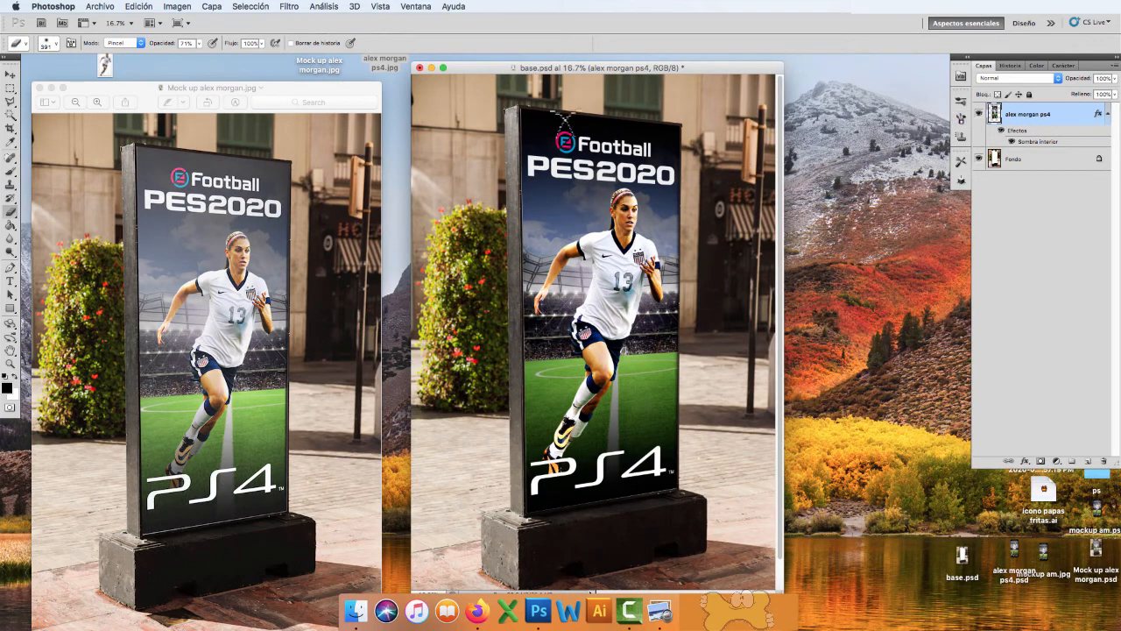
Step: Load the alex morgan ps4 layer's outline as a selection and add a gradient fill layer (Degradado) over it
{"action": "key", "text": "v"}
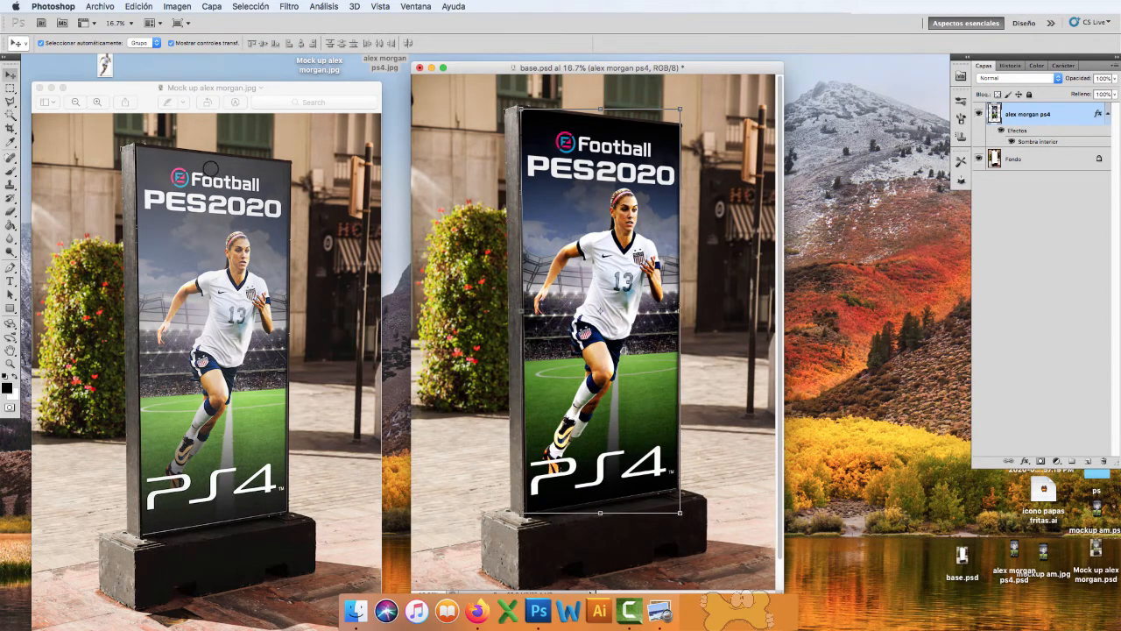
{"action": "left_click", "coordinate": [996, 115], "text": "super"}
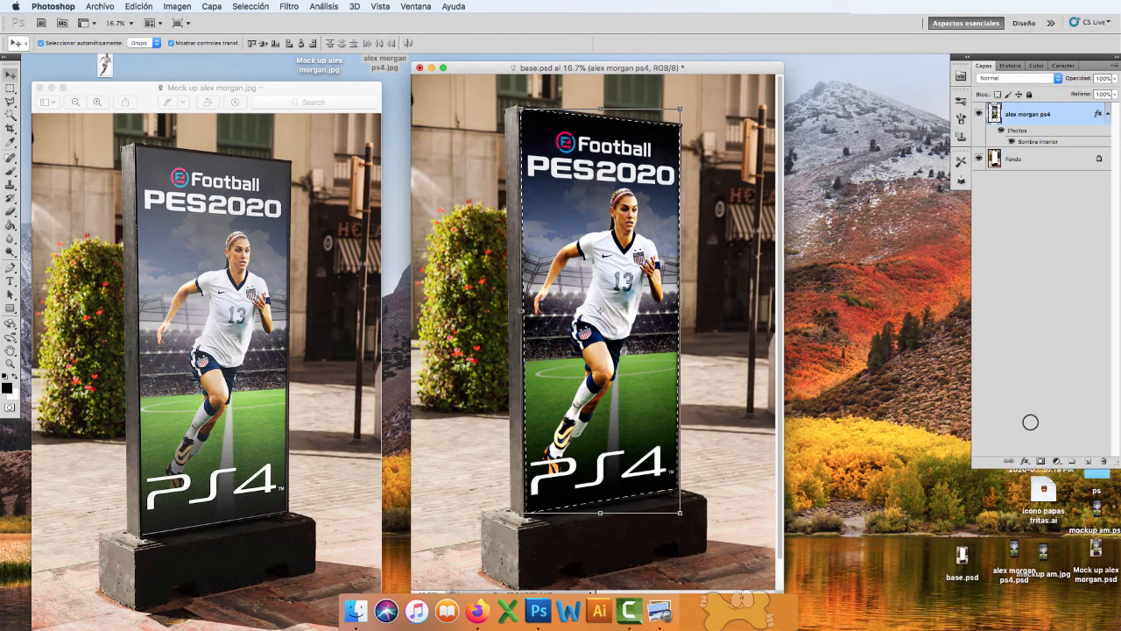
{"action": "left_click", "coordinate": [1057, 460]}
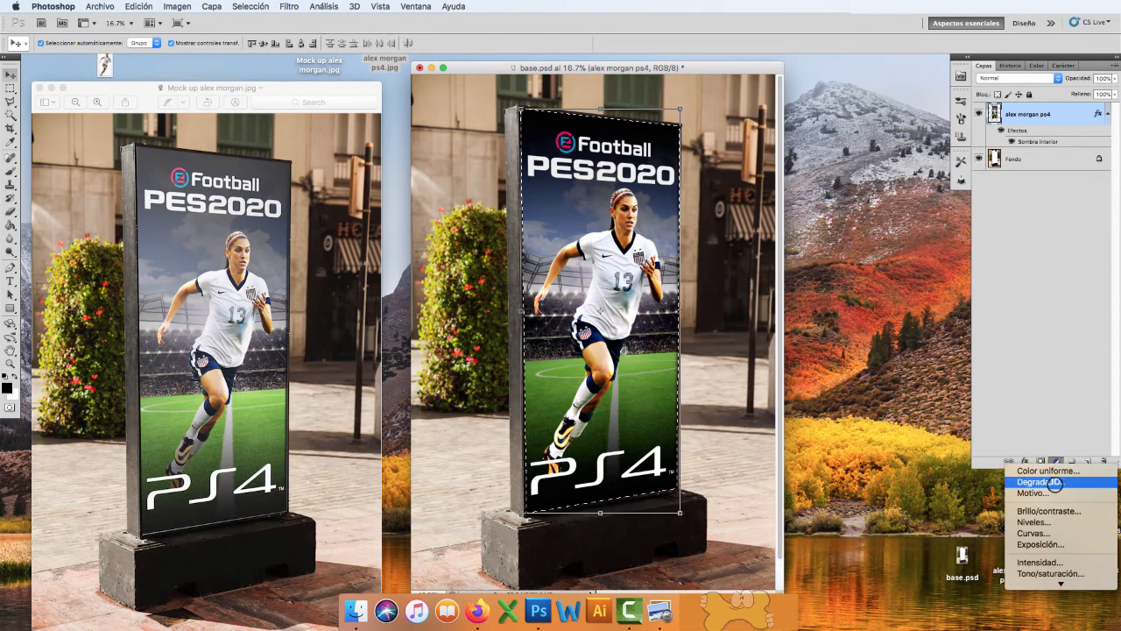
{"action": "left_click", "coordinate": [1054, 483]}
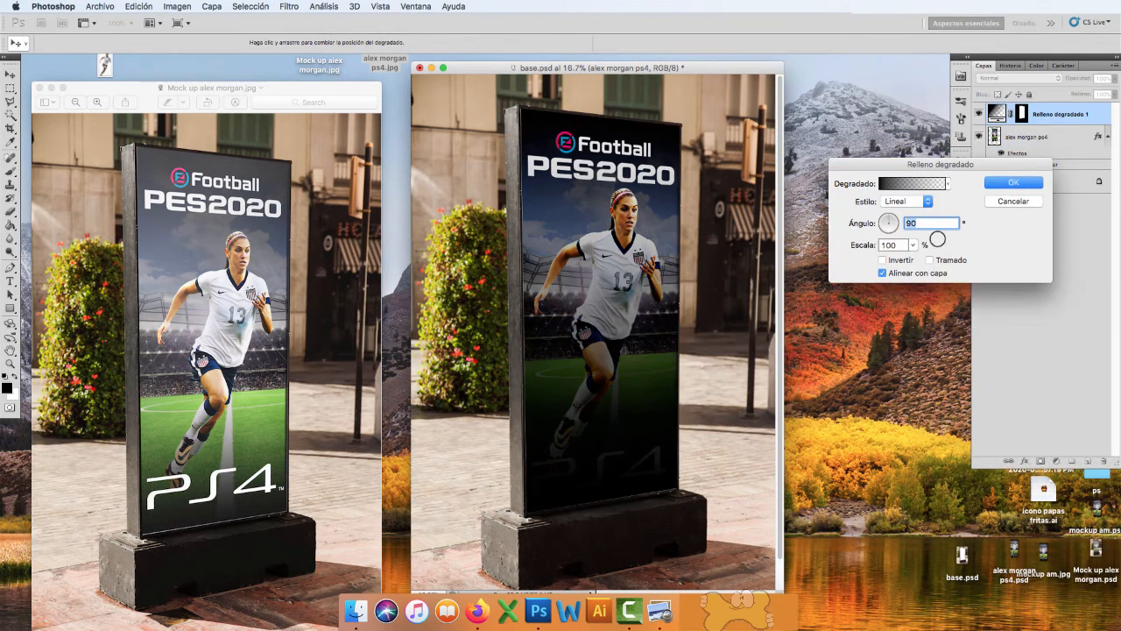
Step: Change the gradient's starting colour stop to white (ffffff) and accept the edited gradient
{"action": "left_click_drag", "start_coordinate": [925, 165], "coordinate": [894, 204]}
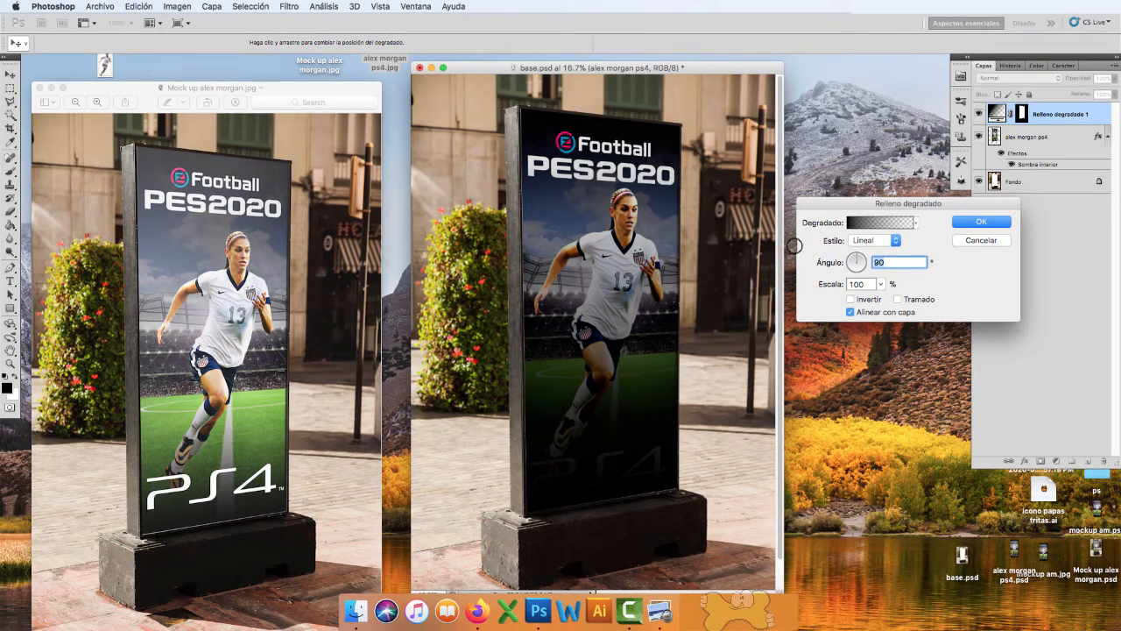
{"action": "left_click", "coordinate": [880, 224]}
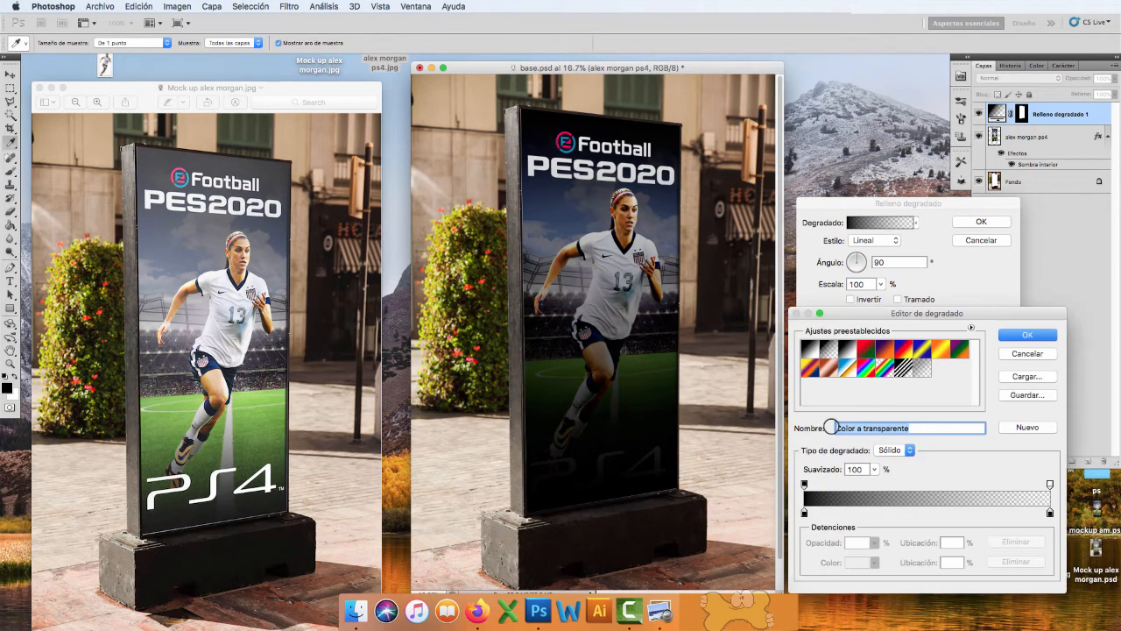
{"action": "left_click", "coordinate": [804, 511]}
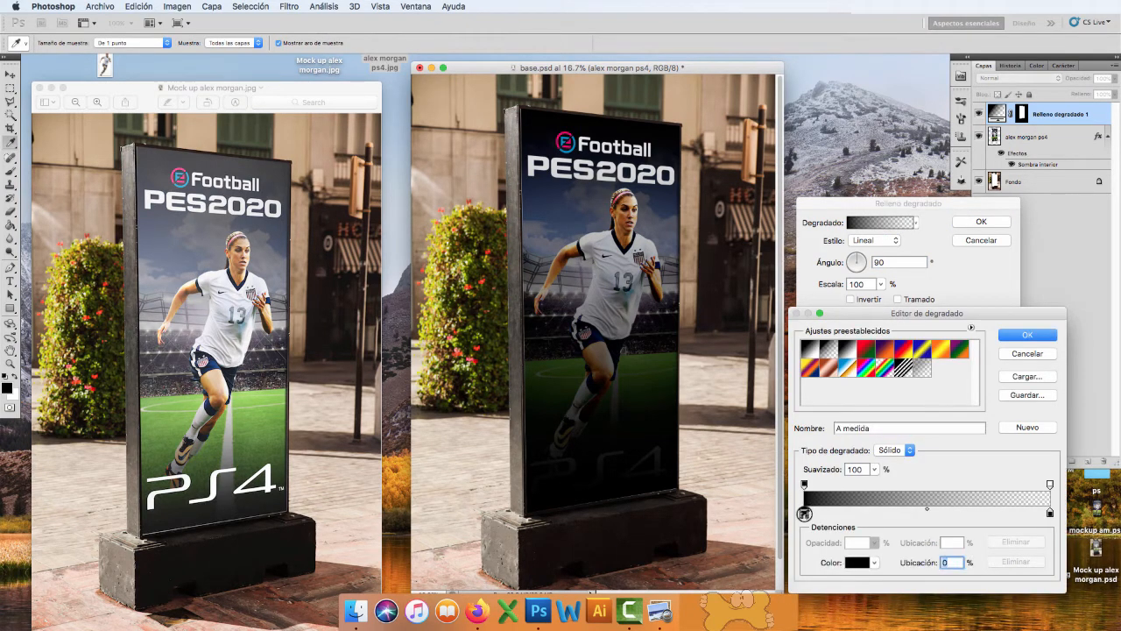
{"action": "double_click", "coordinate": [804, 513]}
{"action": "left_click_drag", "start_coordinate": [685, 447], "coordinate": [635, 370]}
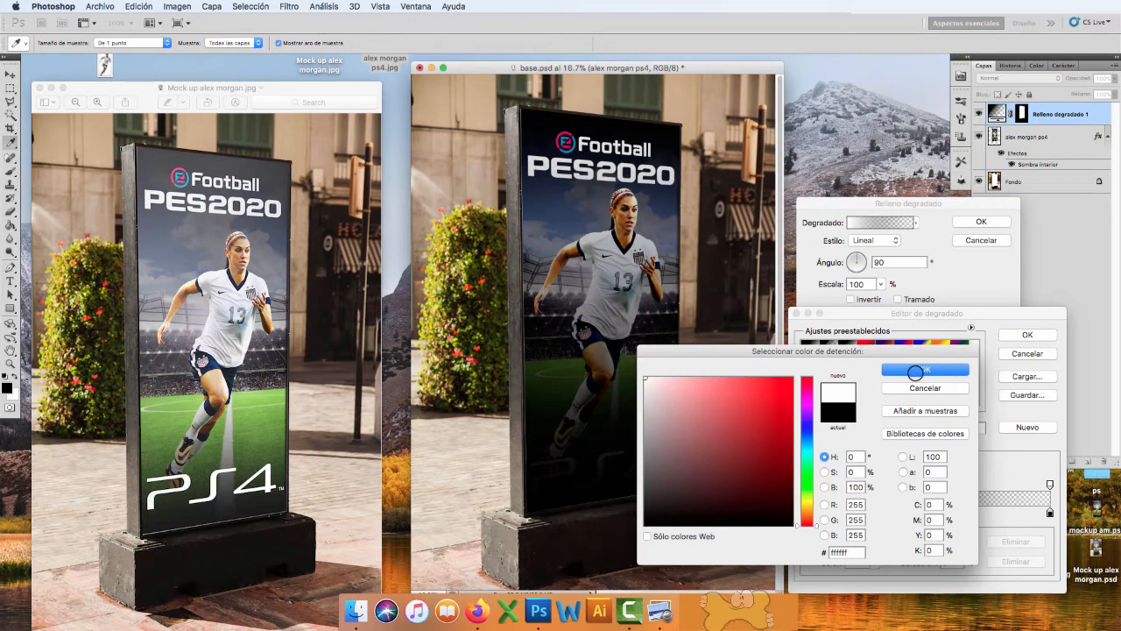
{"action": "left_click", "coordinate": [915, 371]}
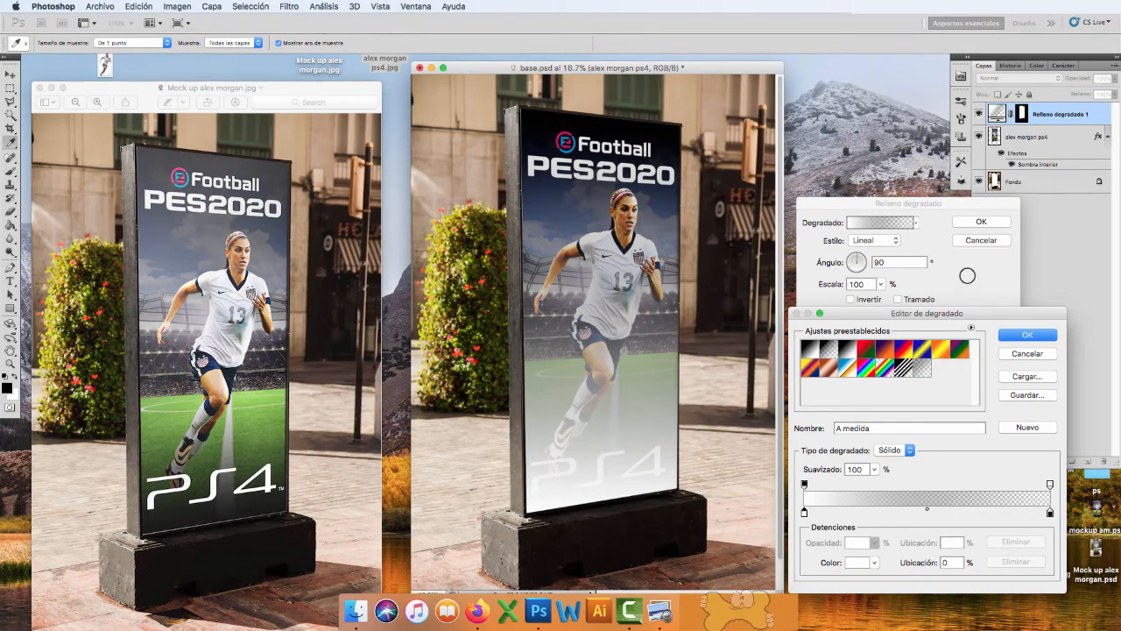
{"action": "left_click", "coordinate": [1026, 334]}
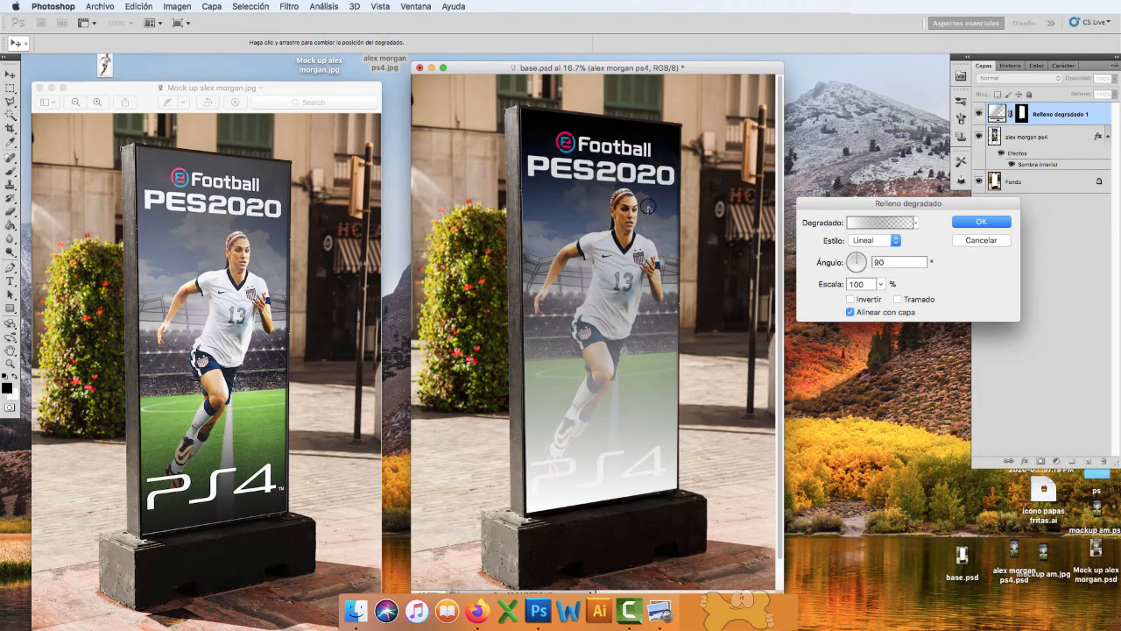
Step: Invert the linear gradient fill, set its angle to about 120° and apply it
{"action": "left_click", "coordinate": [850, 300]}
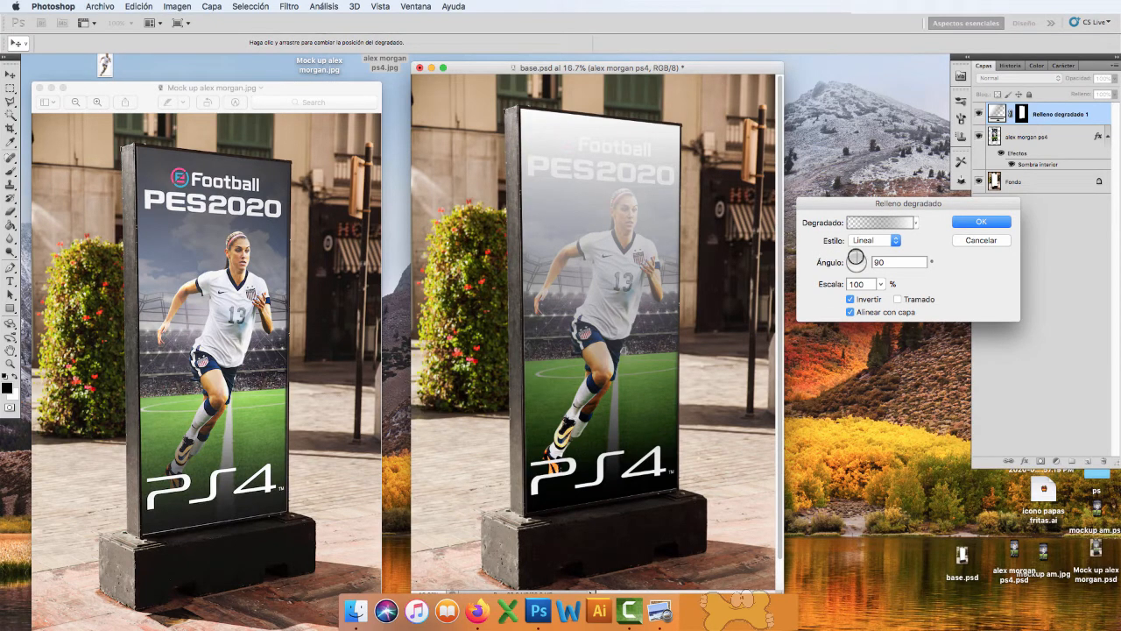
{"action": "left_click", "coordinate": [854, 255]}
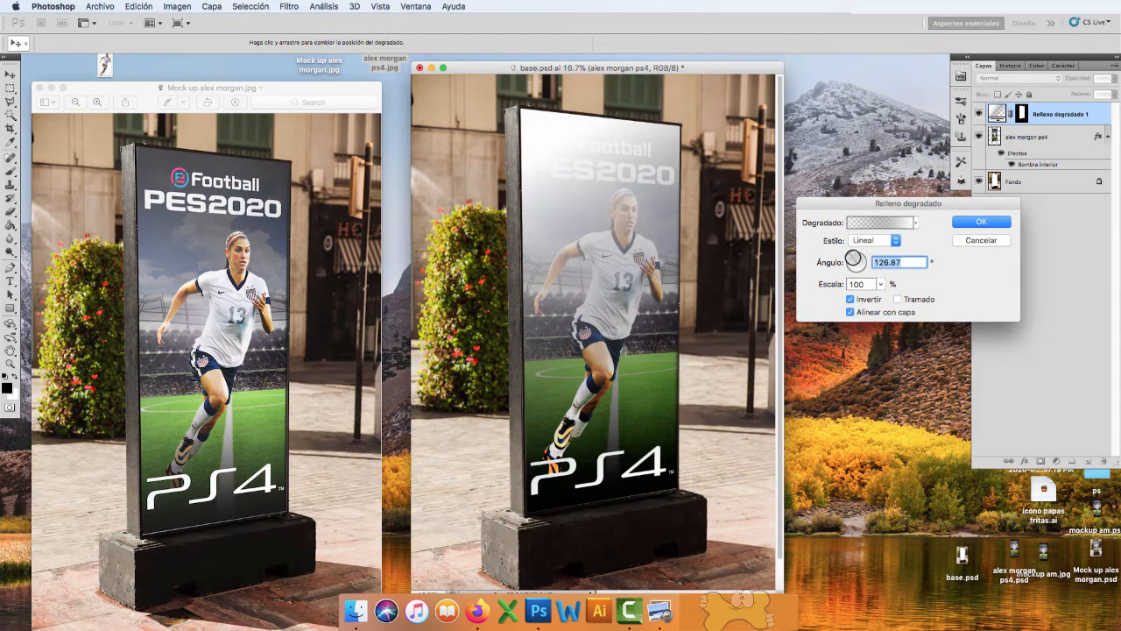
{"action": "left_click", "coordinate": [852, 260]}
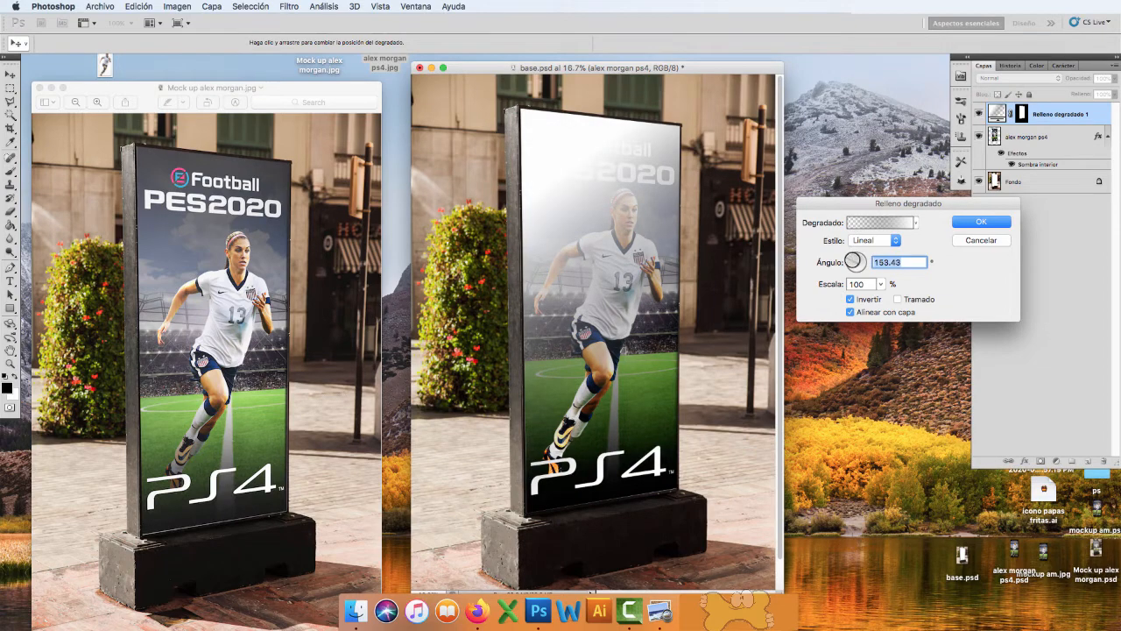
{"action": "left_click_drag", "start_coordinate": [853, 261], "coordinate": [851, 259]}
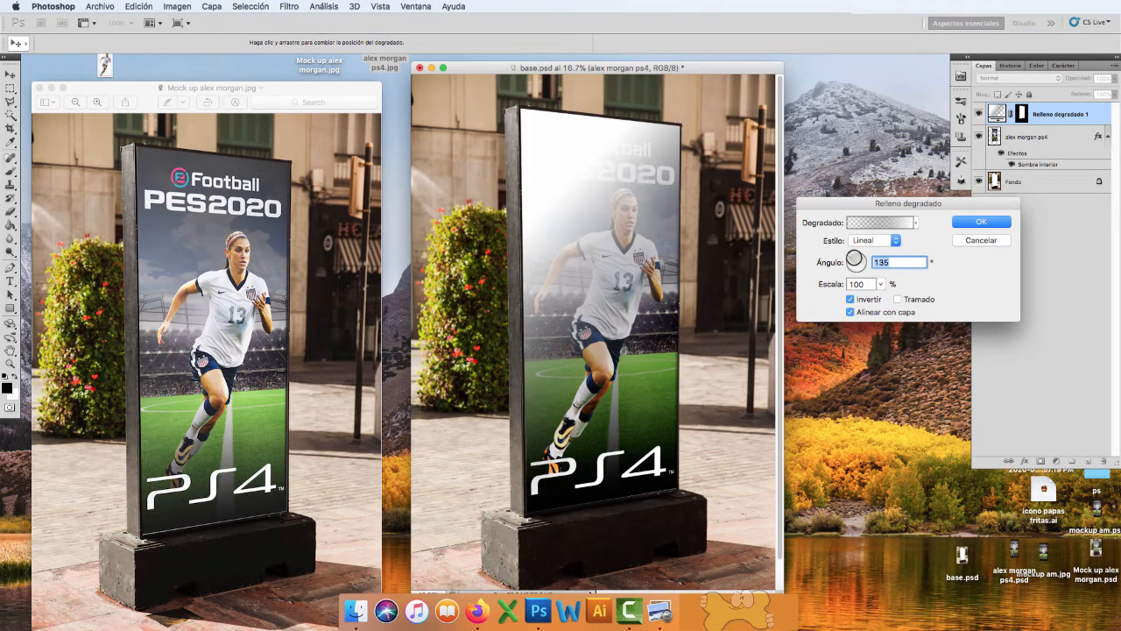
{"action": "left_click_drag", "start_coordinate": [858, 255], "coordinate": [851, 256]}
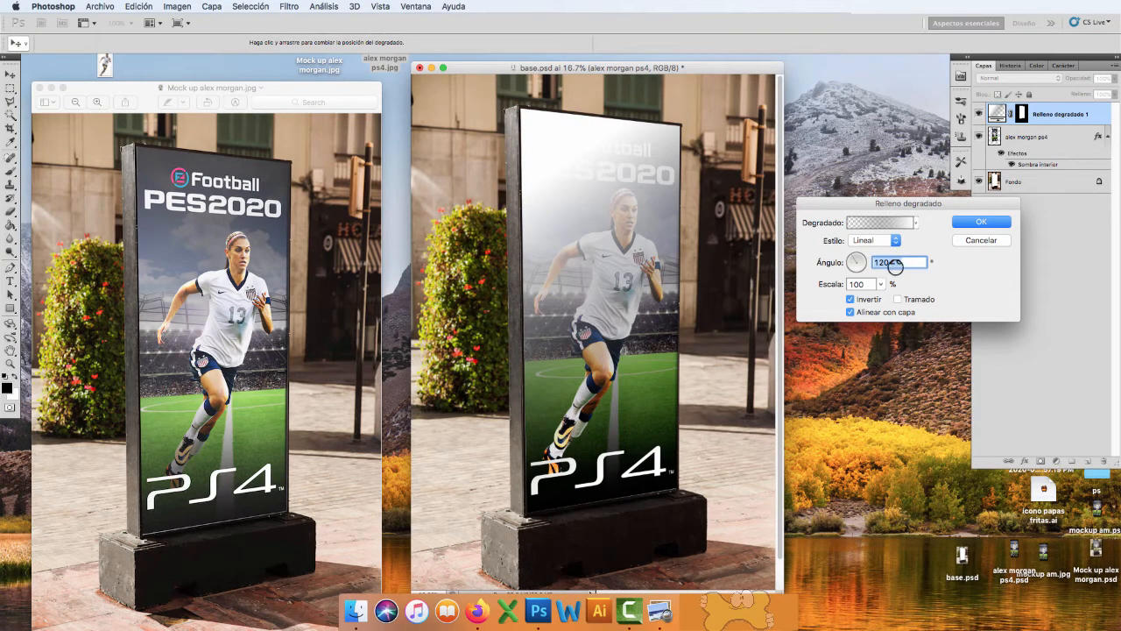
{"action": "left_click", "coordinate": [964, 226]}
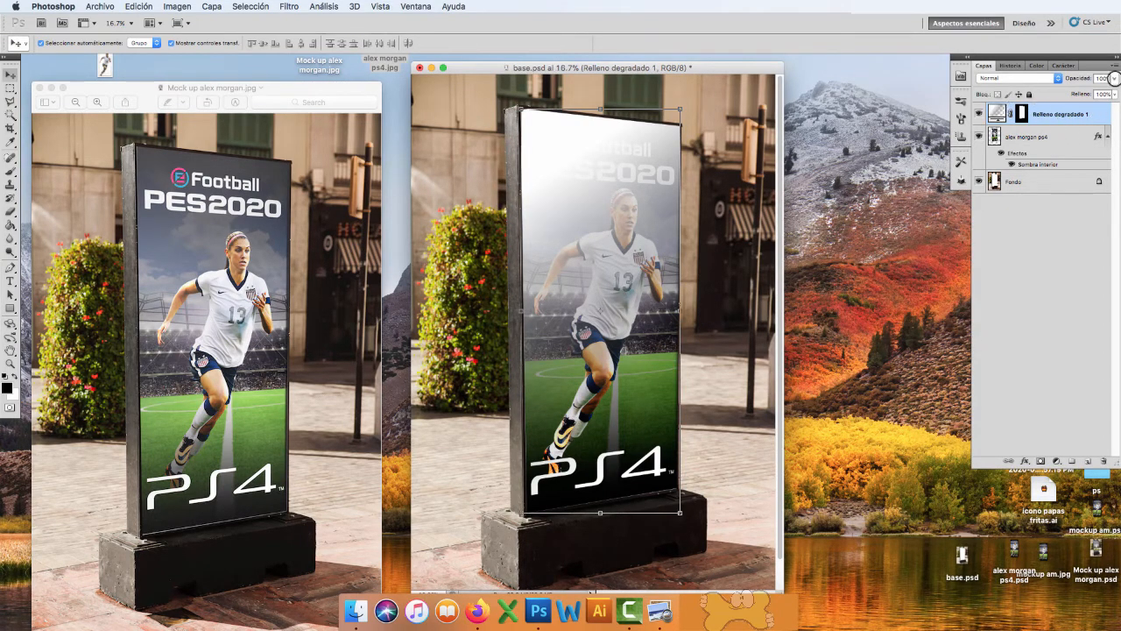
Step: Lower the gradient fill layer's opacity to 28% and deselect the layer
{"action": "left_click", "coordinate": [1112, 78]}
{"action": "left_click_drag", "start_coordinate": [1108, 91], "coordinate": [1066, 92]}
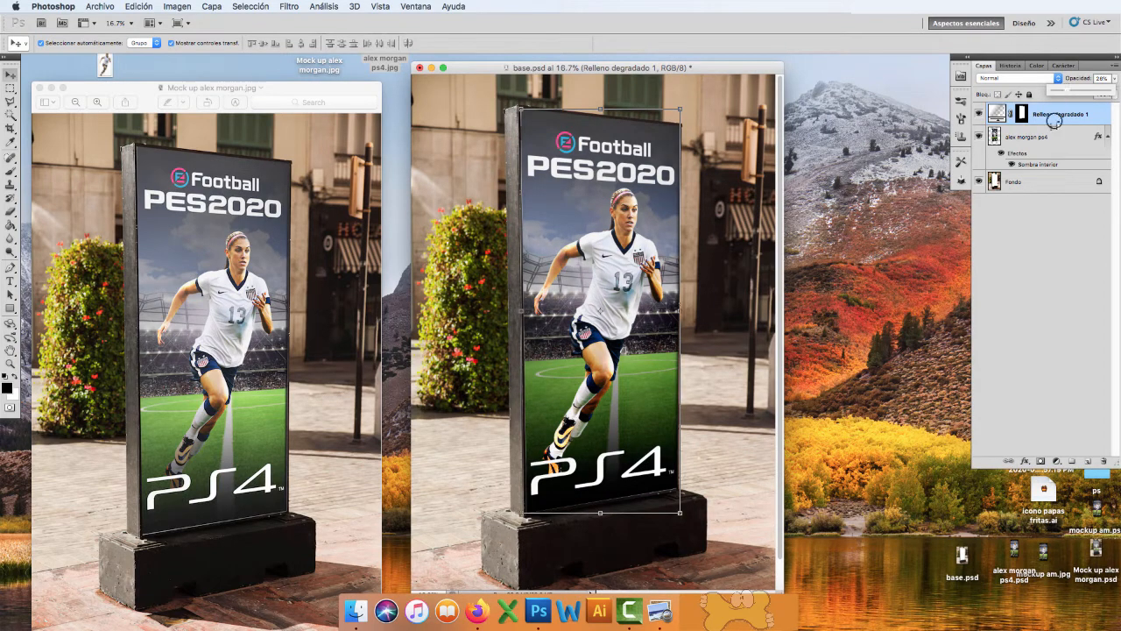
{"action": "left_click", "coordinate": [1040, 199]}
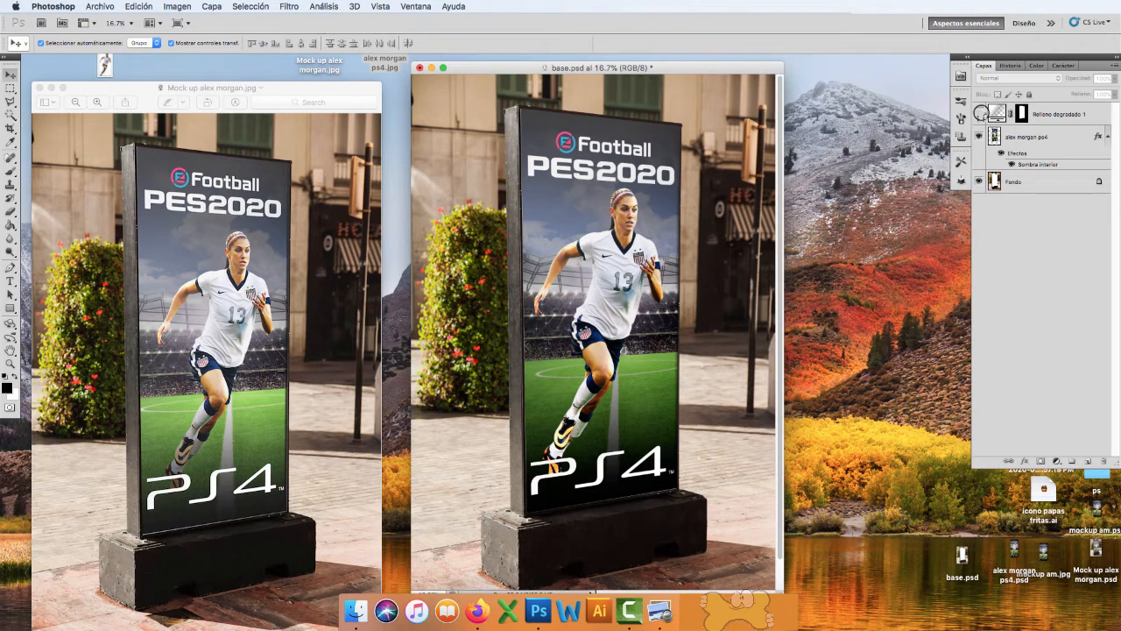
Step: Toggle the gradient fill layer's visibility repeatedly to compare the poster with and without the reflection
{"action": "left_click", "coordinate": [980, 112]}
{"action": "left_click", "coordinate": [980, 112]}
{"action": "left_click", "coordinate": [980, 113]}
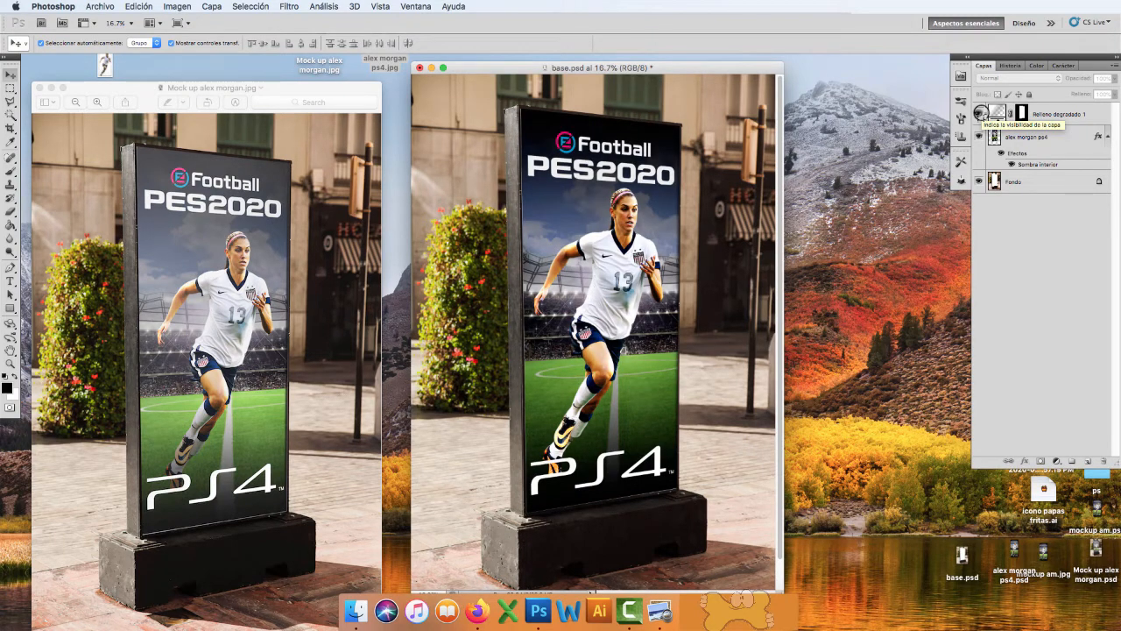
{"action": "left_click", "coordinate": [980, 112]}
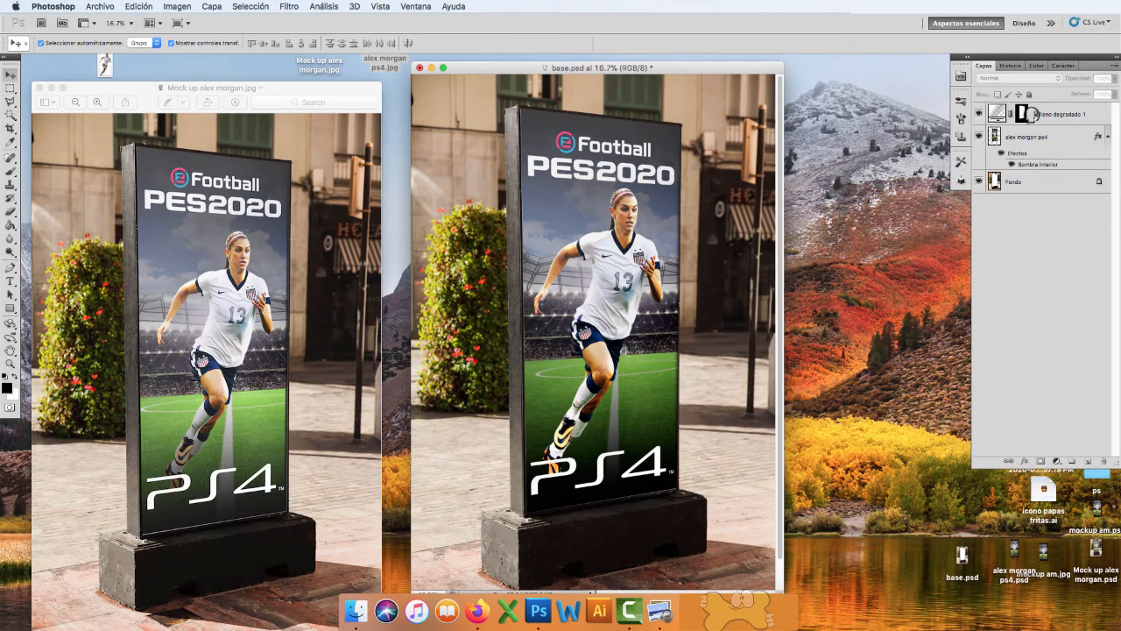
{"action": "left_click", "coordinate": [979, 112]}
{"action": "left_click", "coordinate": [979, 112]}
{"action": "left_click", "coordinate": [979, 112]}
{"action": "left_click", "coordinate": [979, 112]}
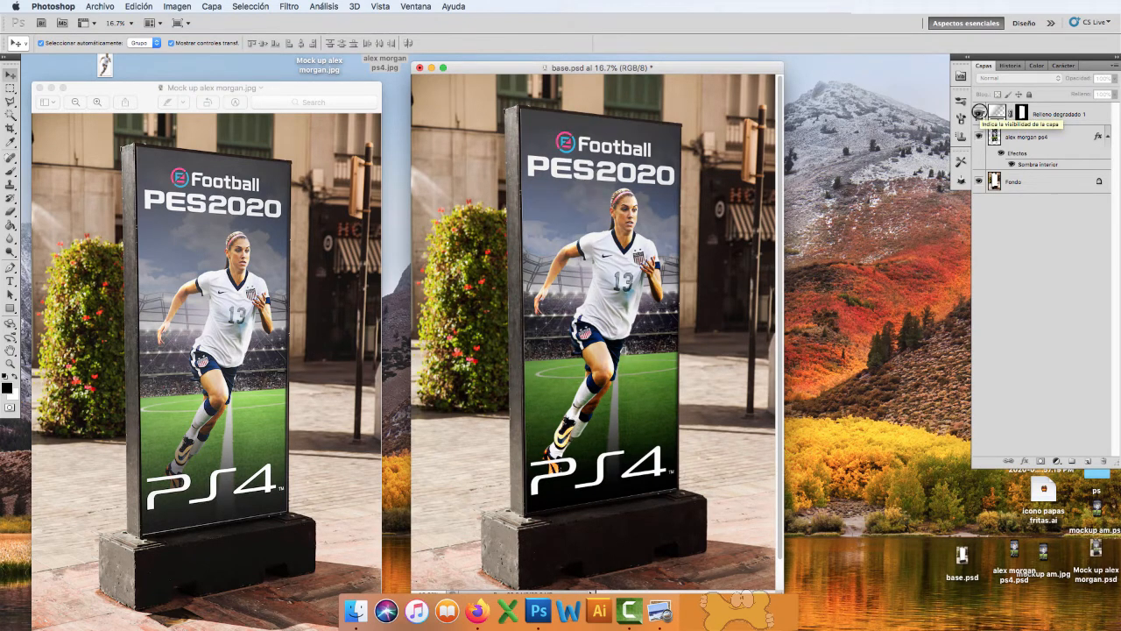
{"action": "left_click", "coordinate": [979, 112]}
{"action": "left_click", "coordinate": [979, 112]}
{"action": "left_click", "coordinate": [979, 112]}
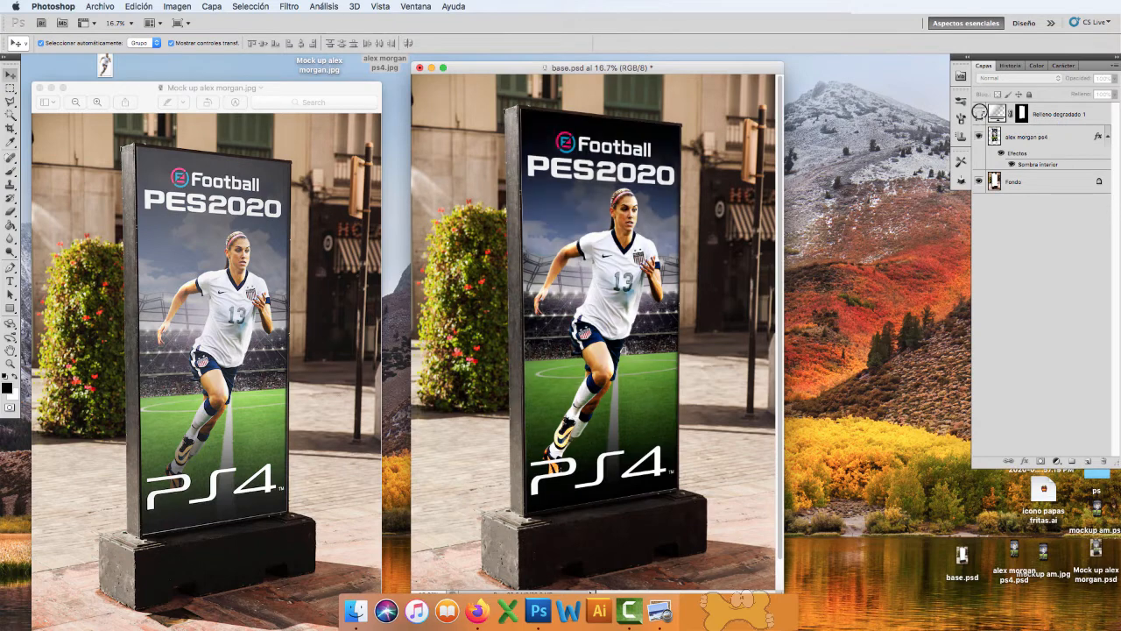
{"action": "left_click", "coordinate": [979, 113]}
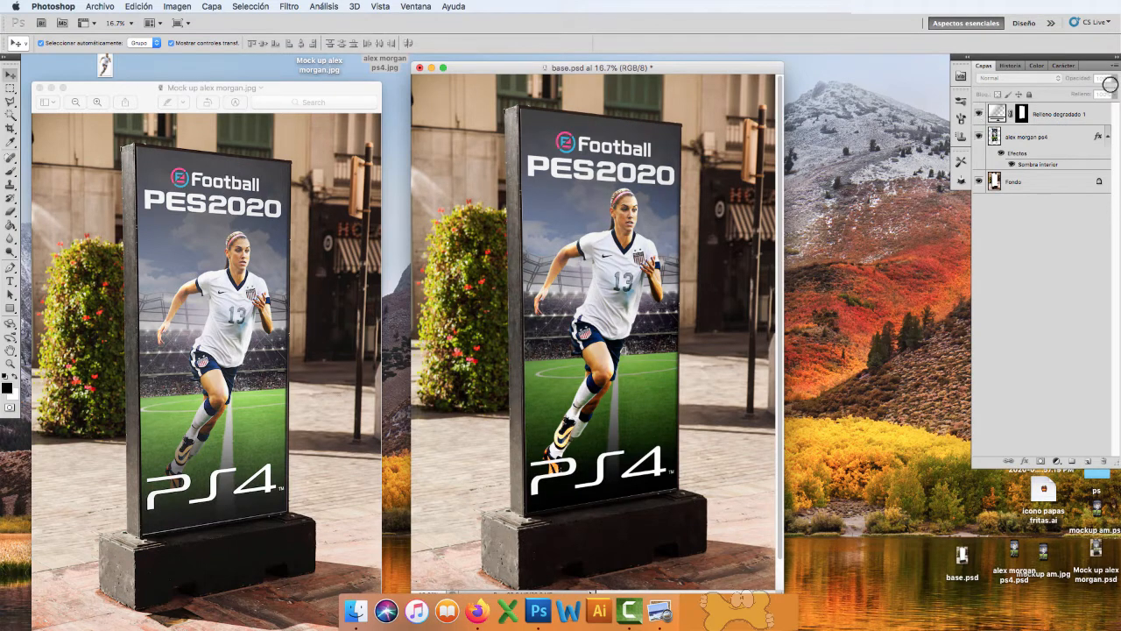
{"action": "left_click", "coordinate": [1058, 113]}
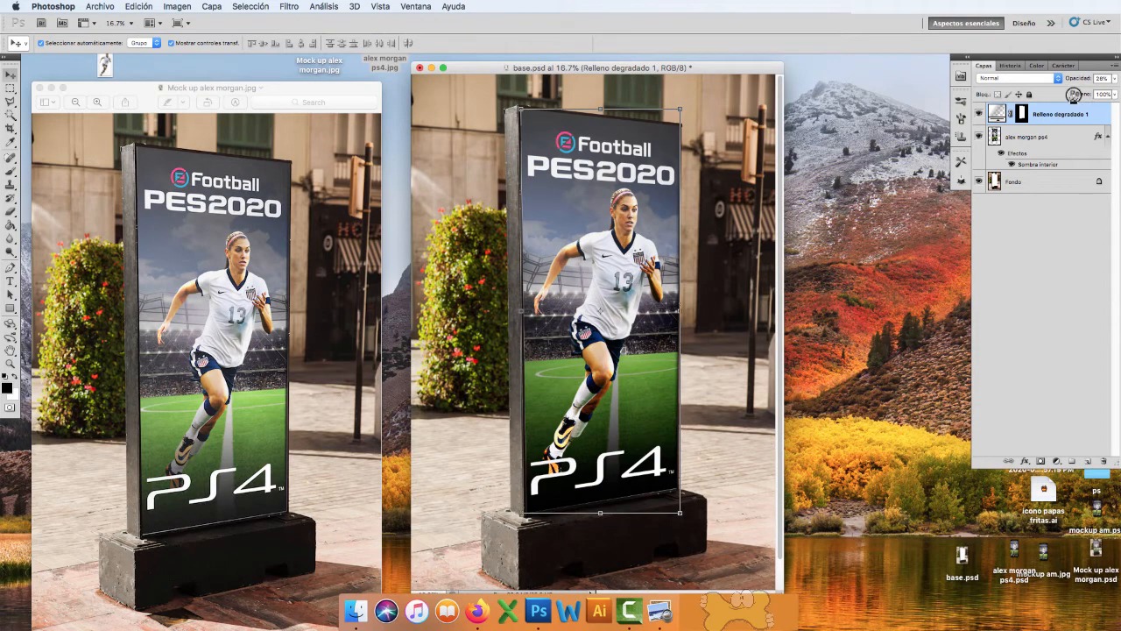
{"action": "left_click", "coordinate": [1038, 233]}
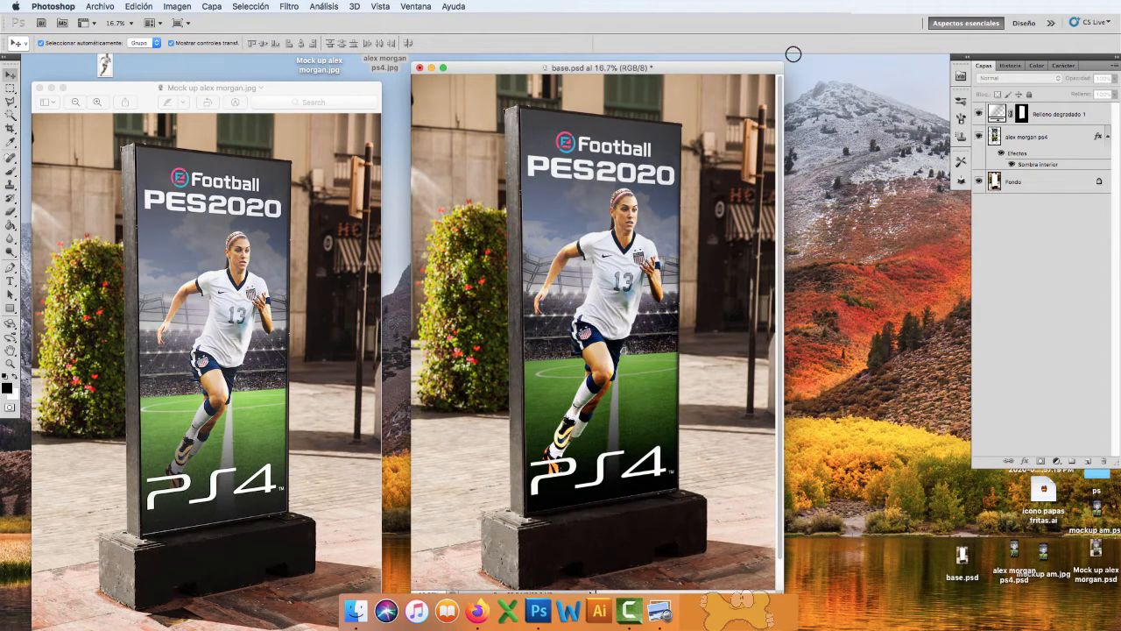
{"action": "left_click", "coordinate": [863, 8]}
{"action": "left_click", "coordinate": [868, 31]}
Step: Load the alex morgan ps4 layer's outline as a selection and add a solid black (000000) colour fill layer above it
{"action": "left_click", "coordinate": [1003, 137]}
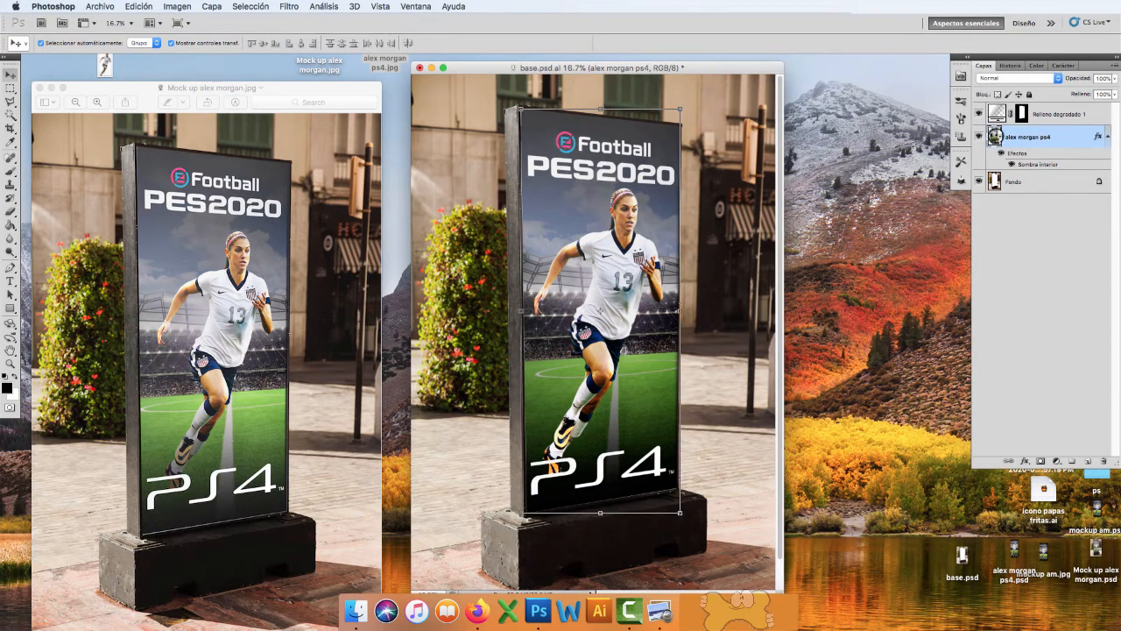
{"action": "left_click", "coordinate": [995, 136], "text": "super"}
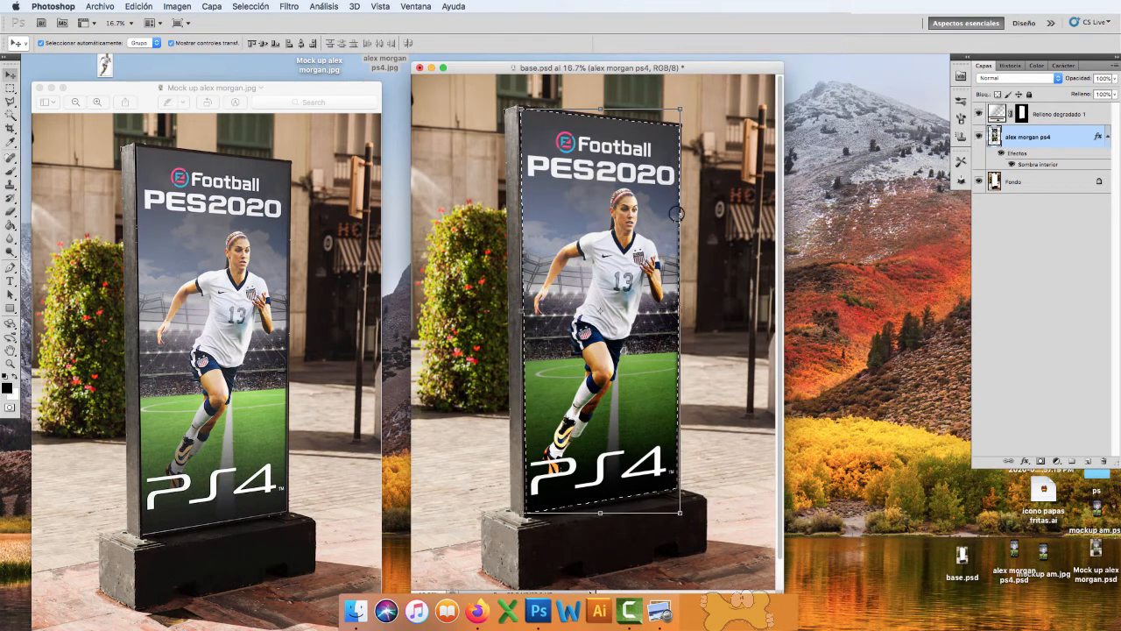
{"action": "left_click", "coordinate": [1057, 461]}
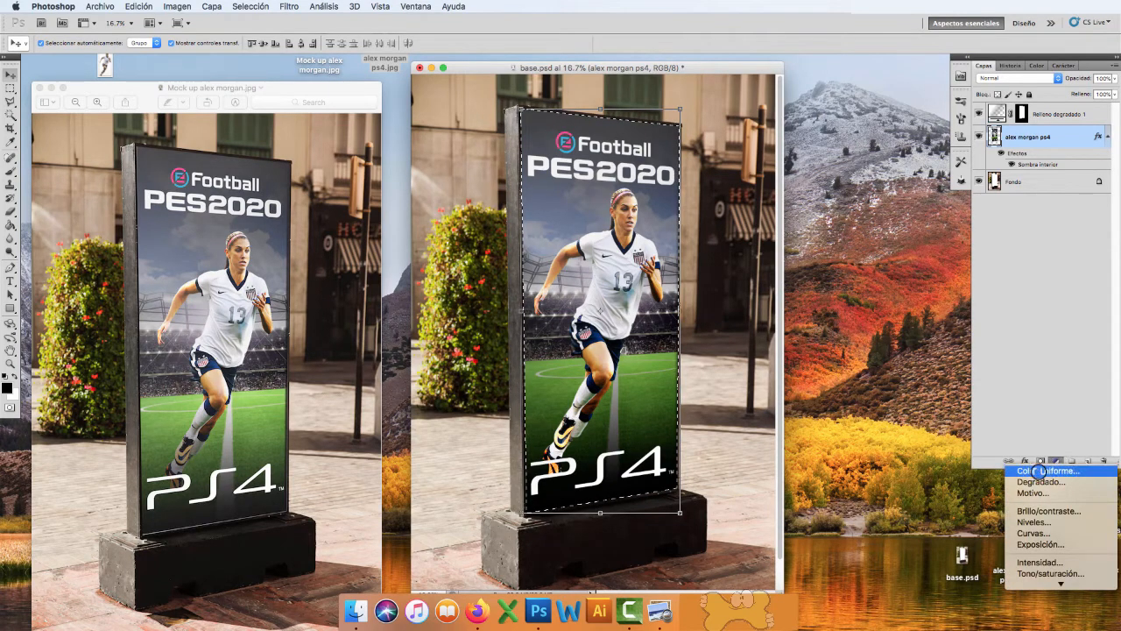
{"action": "left_click", "coordinate": [1040, 470]}
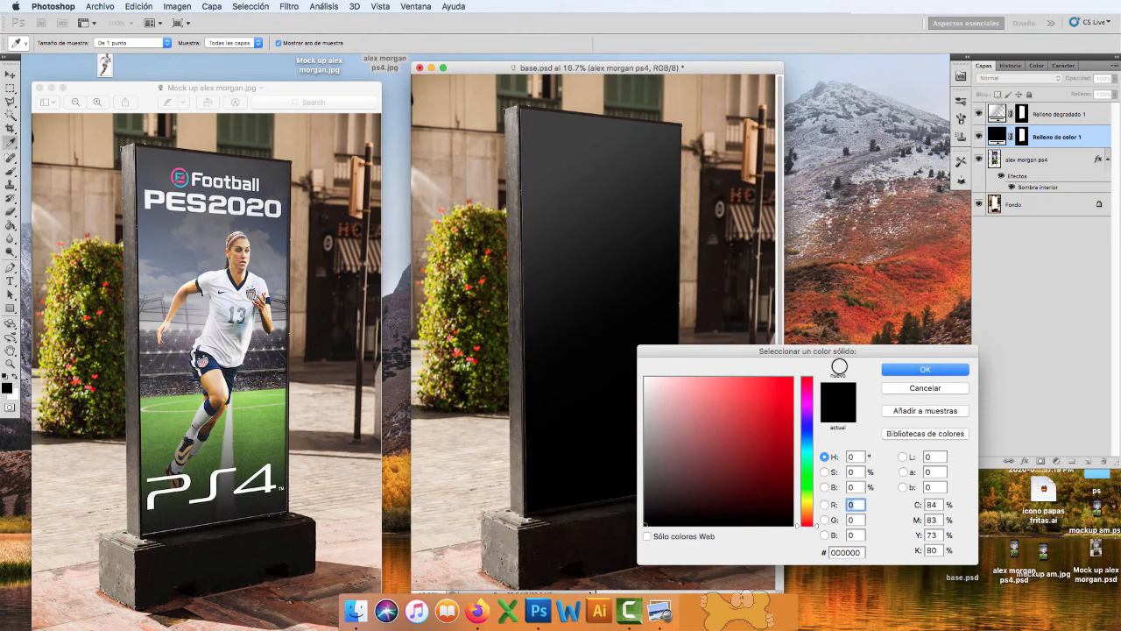
{"action": "left_click_drag", "start_coordinate": [839, 351], "coordinate": [907, 303]}
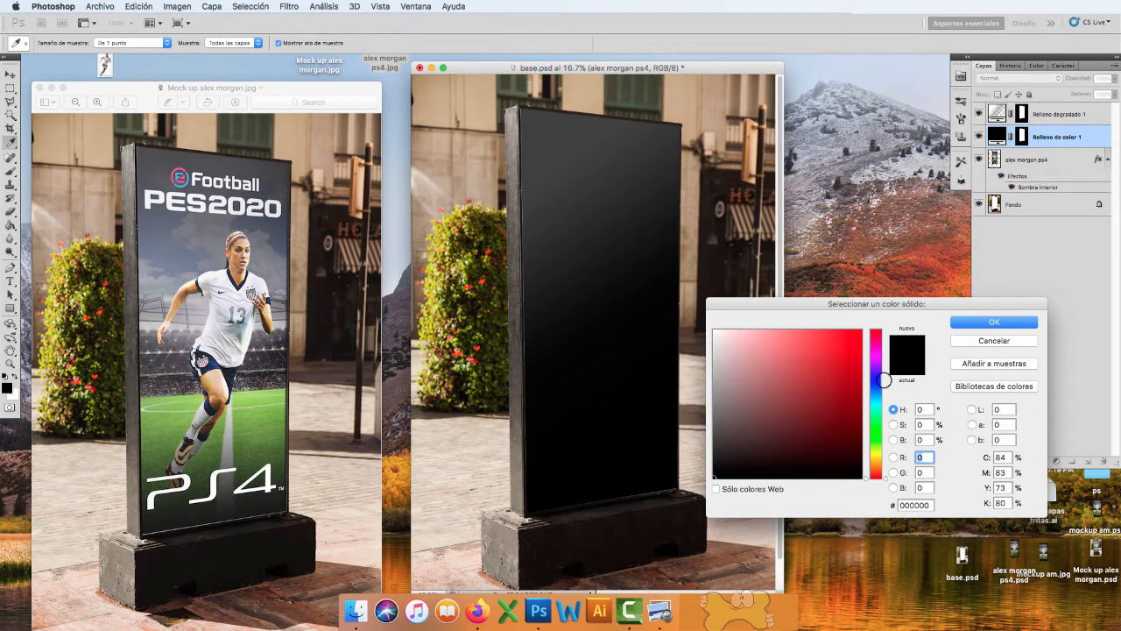
{"action": "left_click", "coordinate": [963, 321]}
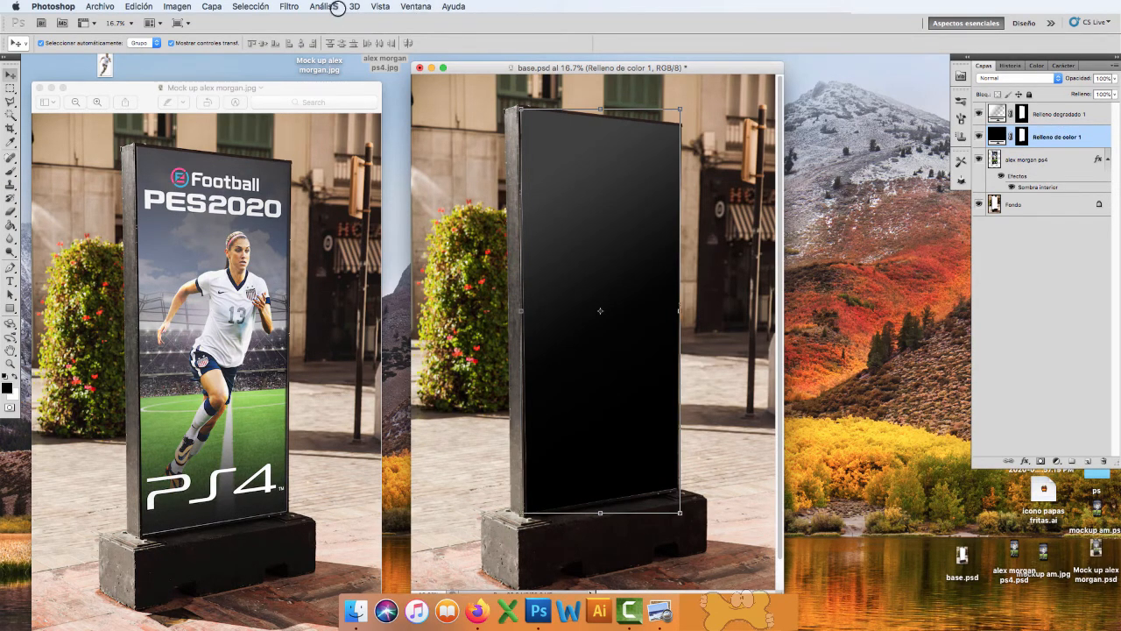
Step: Rasterize the black colour fill layer and apply the Add Noise filter at about 94% with uniform distribution, leaving monochromatic off
{"action": "left_click", "coordinate": [292, 6]}
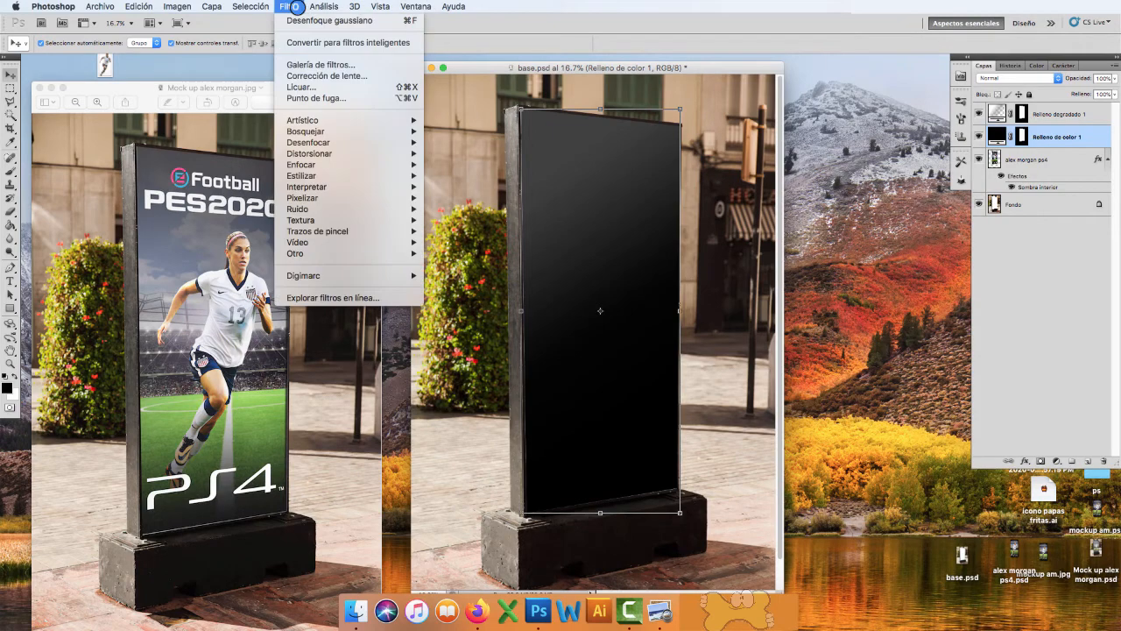
{"action": "mouse_move", "coordinate": [349, 177]}
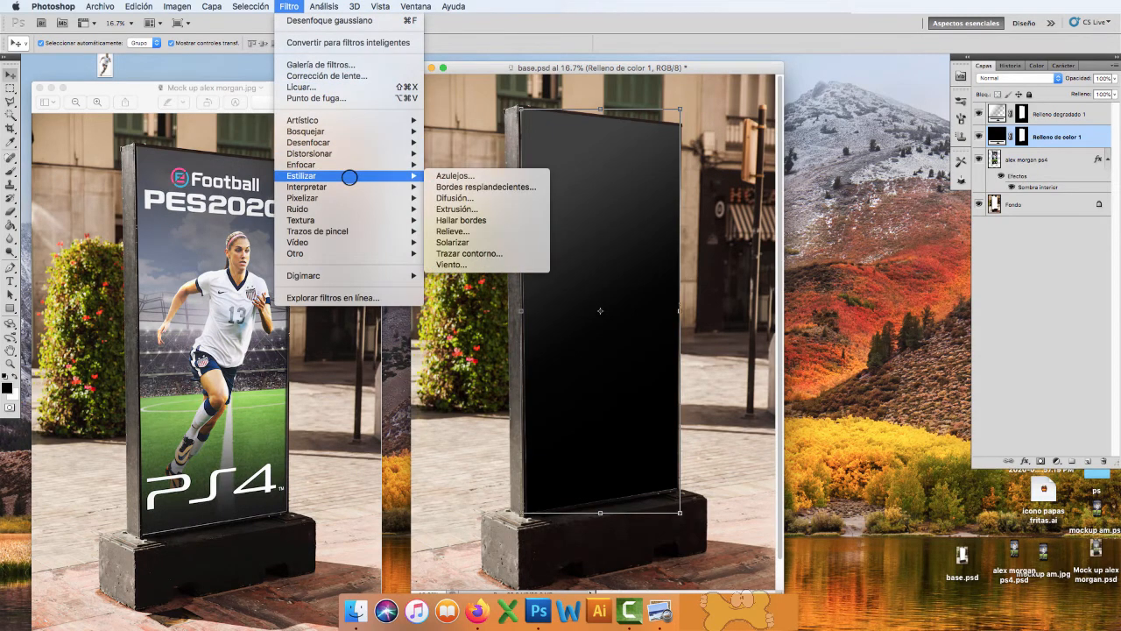
{"action": "mouse_move", "coordinate": [334, 211]}
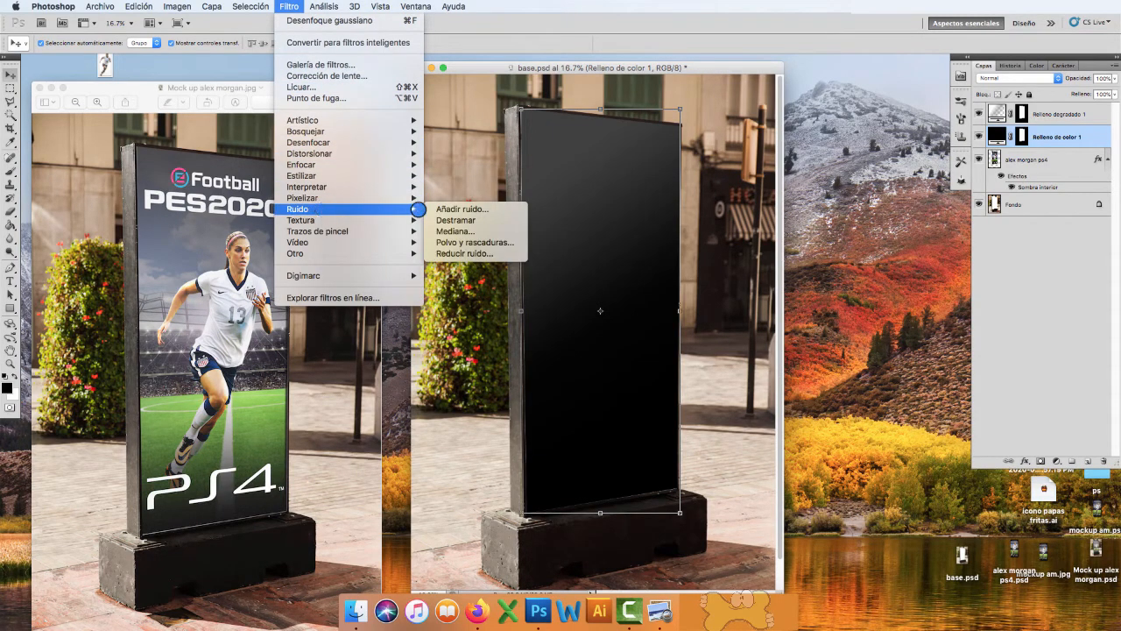
{"action": "left_click", "coordinate": [466, 210]}
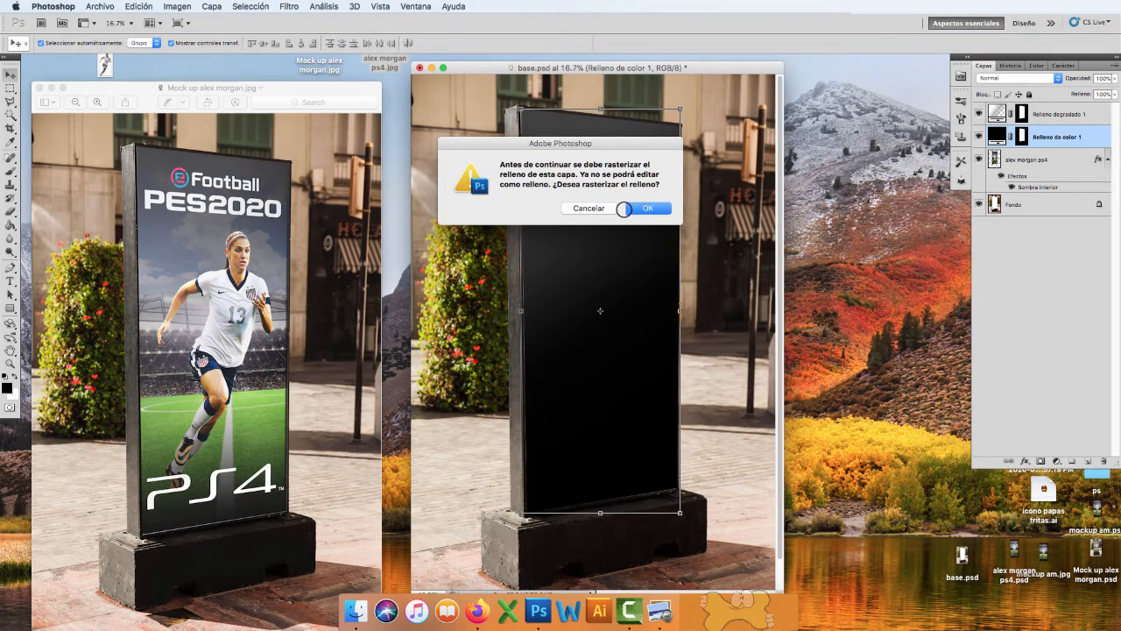
{"action": "left_click", "coordinate": [646, 207]}
{"action": "key", "text": "super+alt+f"}
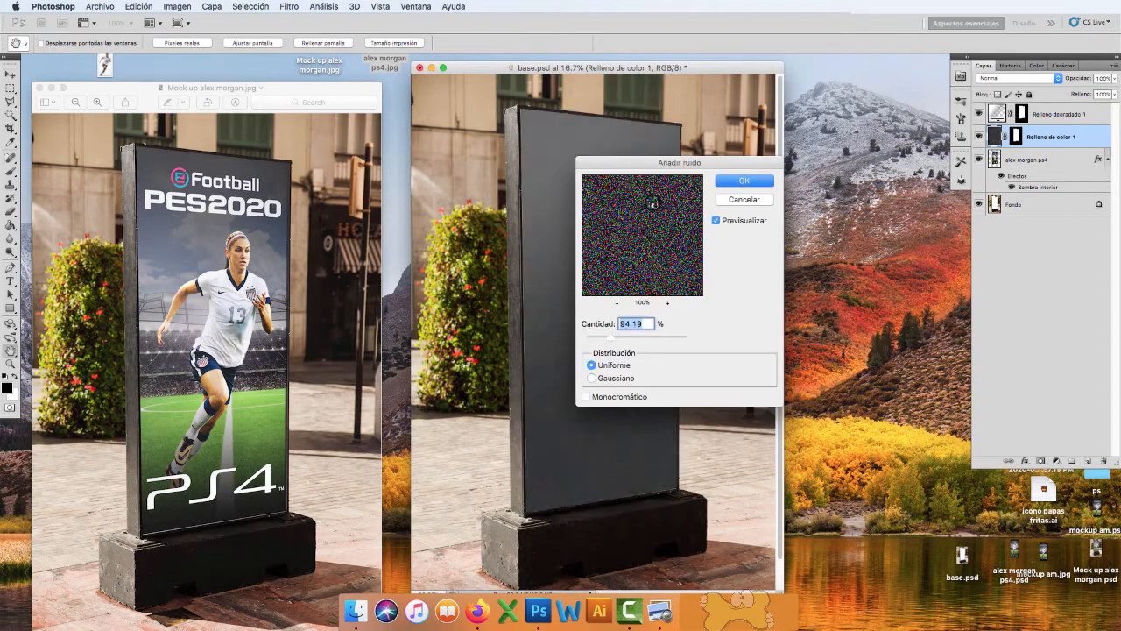
{"action": "left_click_drag", "start_coordinate": [663, 168], "coordinate": [792, 145]}
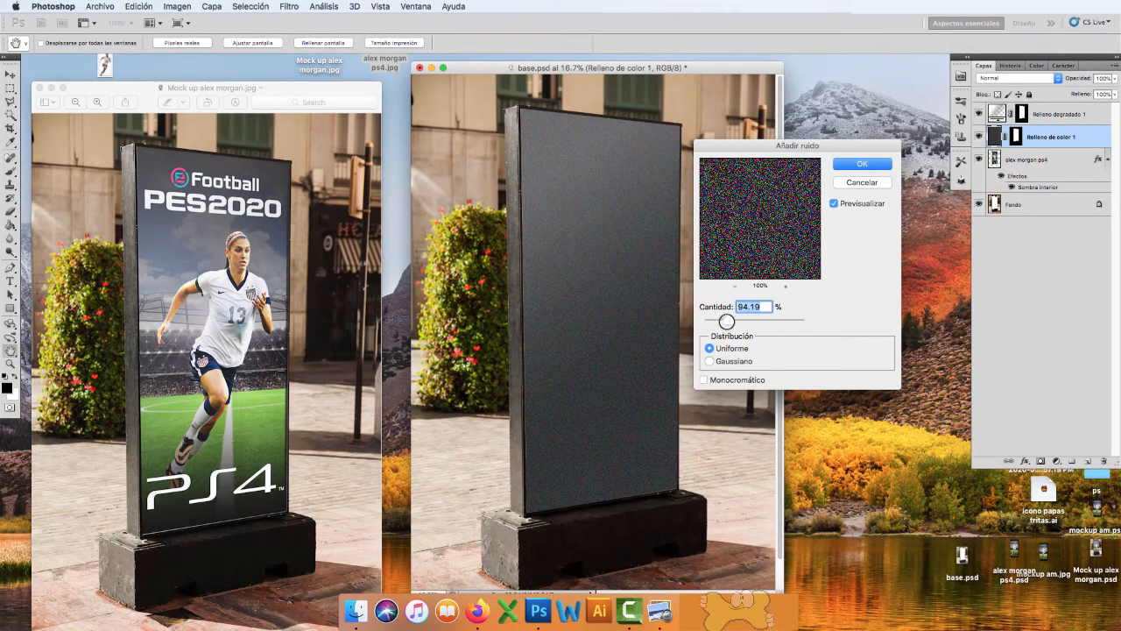
{"action": "mouse_move", "coordinate": [727, 320]}
{"action": "left_mouse_down"}
{"action": "mouse_move", "coordinate": [711, 319]}
{"action": "mouse_move", "coordinate": [780, 317]}
{"action": "mouse_move", "coordinate": [716, 319]}
{"action": "mouse_move", "coordinate": [728, 319]}
{"action": "left_mouse_up"}
{"action": "left_click_drag", "start_coordinate": [729, 320], "coordinate": [728, 320]}
{"action": "left_click", "coordinate": [861, 164]}
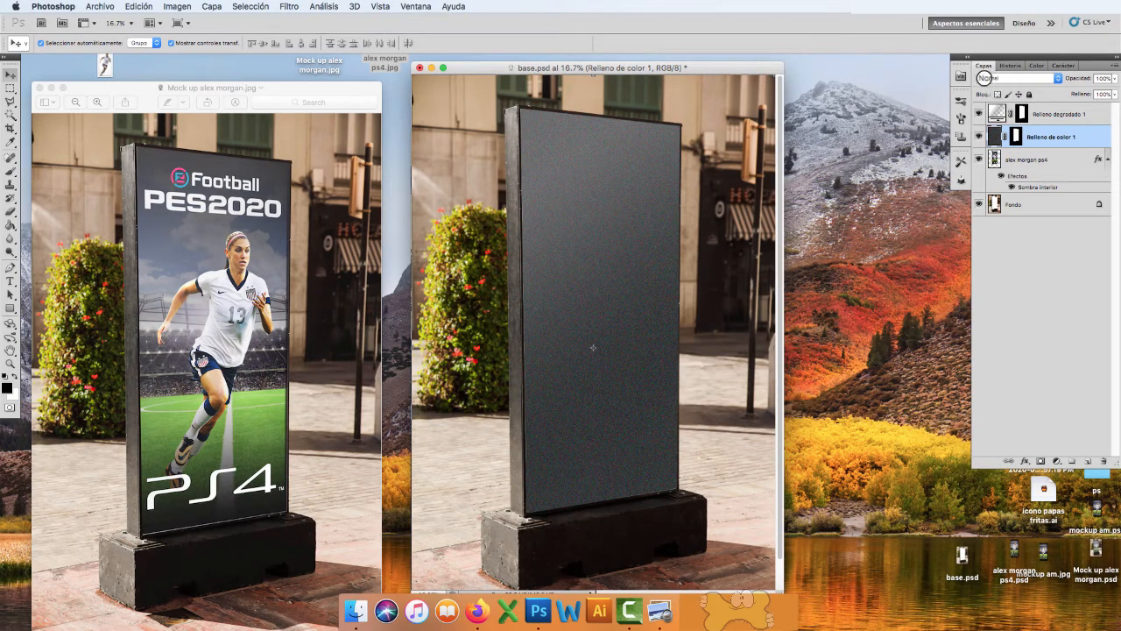
Step: Set the noise layer's blend mode to Trama (Screen), lower its opacity to 25% and deselect the layer
{"action": "left_click", "coordinate": [1002, 77]}
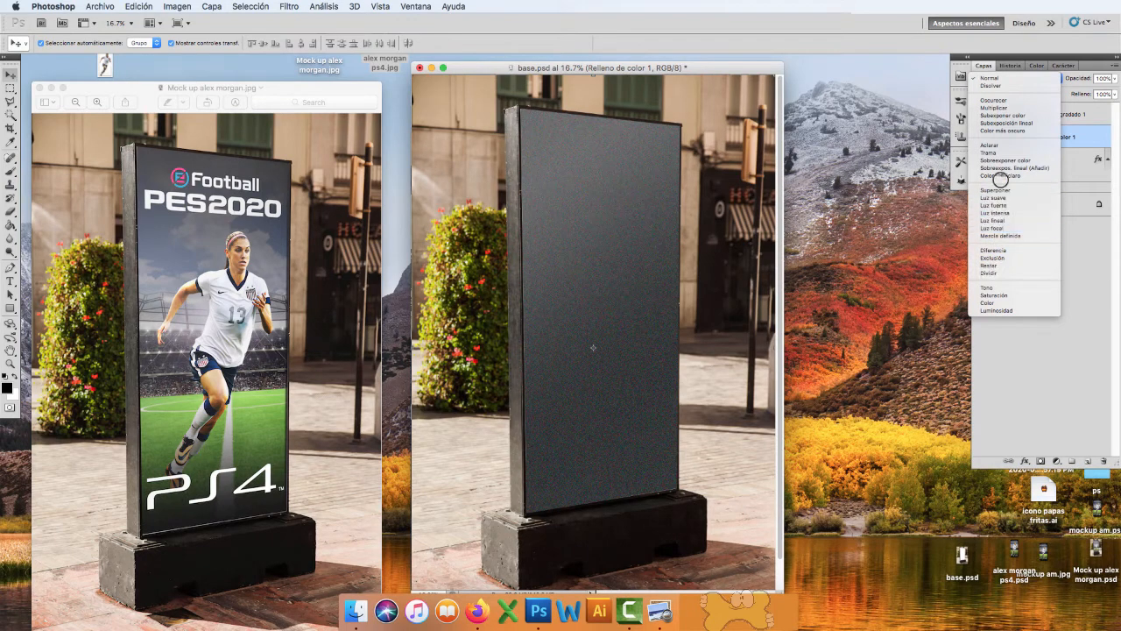
{"action": "left_click", "coordinate": [997, 152]}
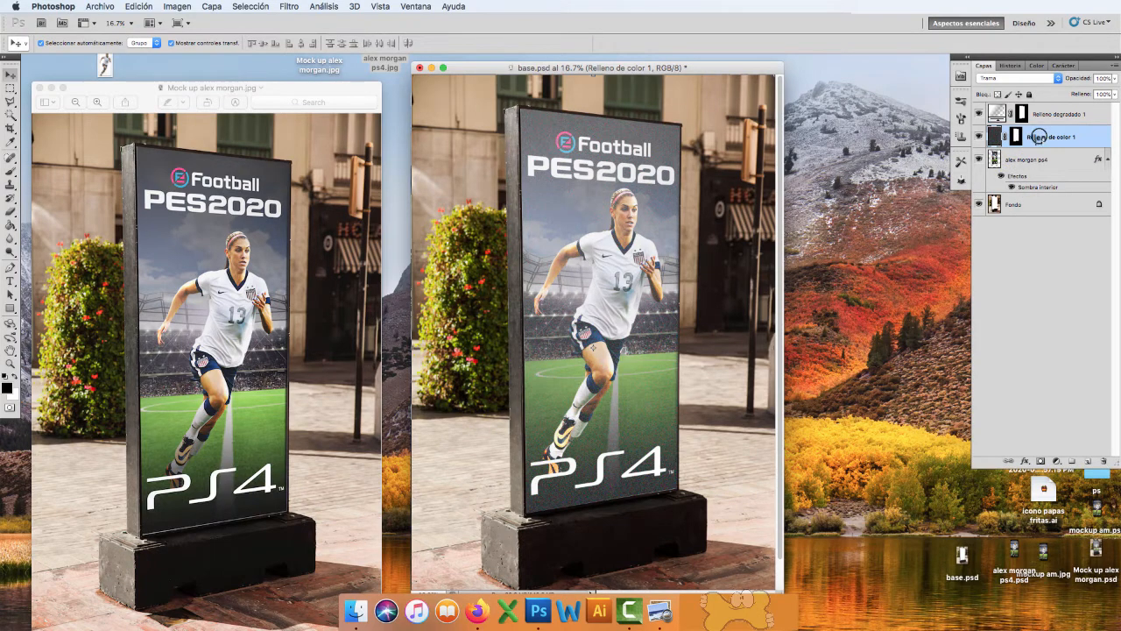
{"action": "left_click", "coordinate": [1116, 78]}
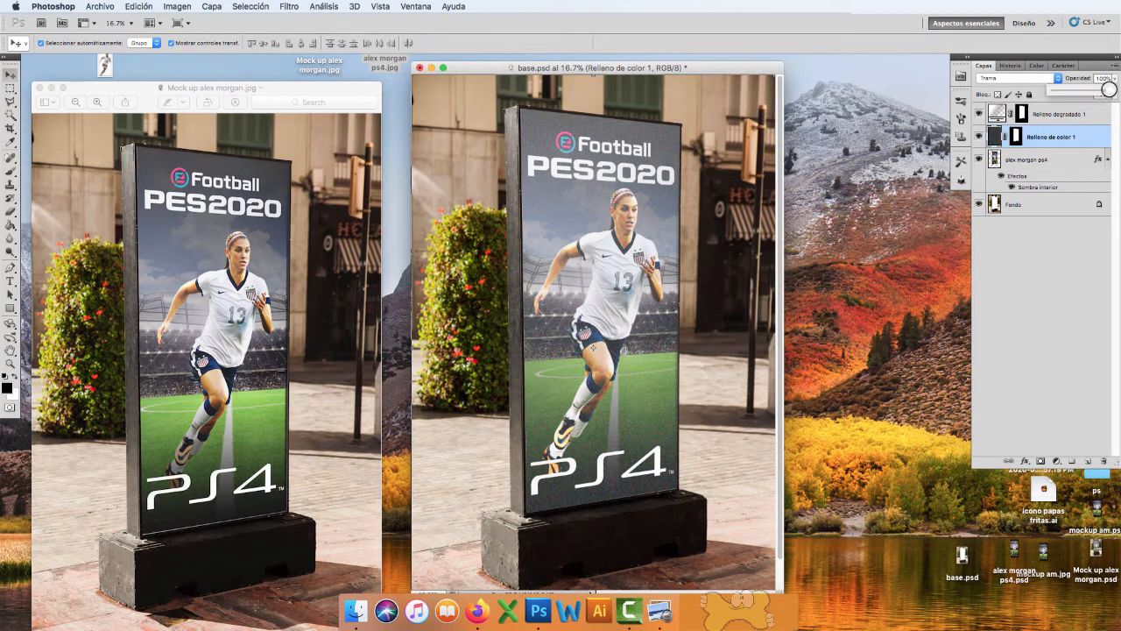
{"action": "left_click_drag", "start_coordinate": [1109, 88], "coordinate": [1067, 89]}
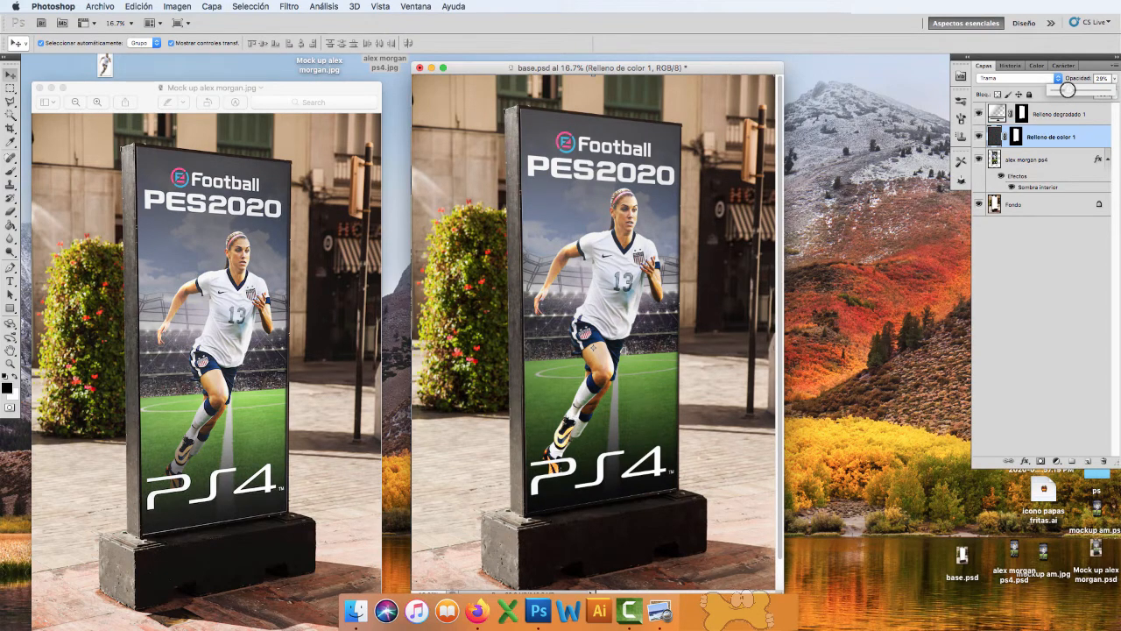
{"action": "mouse_move", "coordinate": [1067, 89]}
{"action": "left_mouse_down"}
{"action": "mouse_move", "coordinate": [1109, 90]}
{"action": "mouse_move", "coordinate": [1070, 91]}
{"action": "left_mouse_up"}
{"action": "left_click", "coordinate": [1101, 79]}
{"action": "type", "text": "25"}
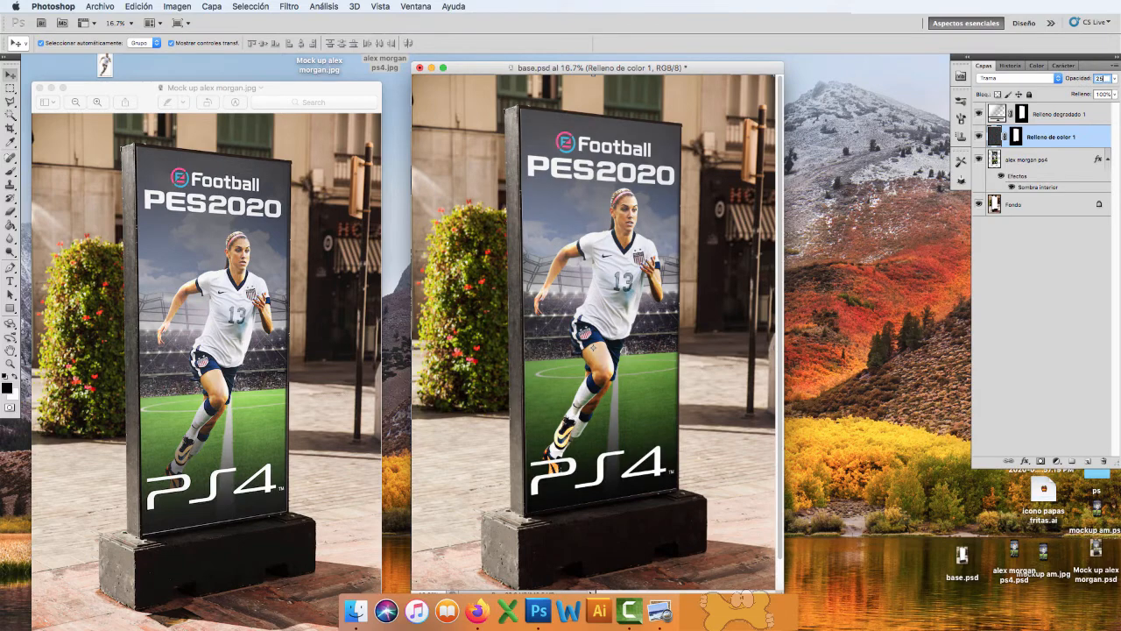
{"action": "key", "text": "Return"}
{"action": "left_click", "coordinate": [1054, 249]}
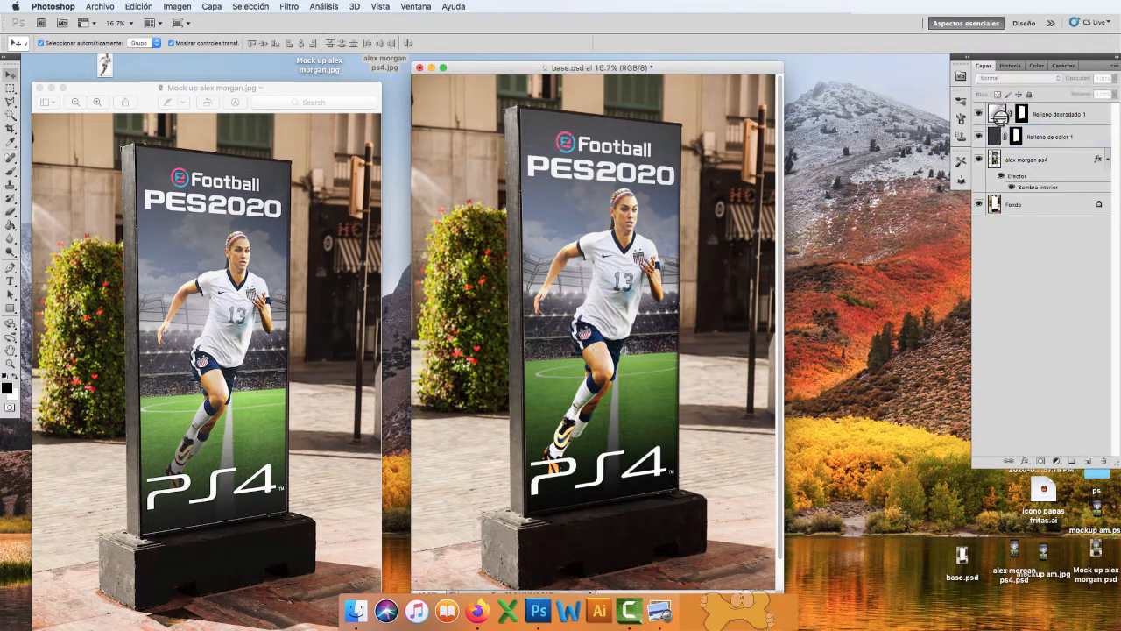
Step: Hide the gradient fill layer and toggle the noise layer's visibility repeatedly to compare the poster with and without noise
{"action": "left_click", "coordinate": [979, 113]}
{"action": "left_click", "coordinate": [979, 113]}
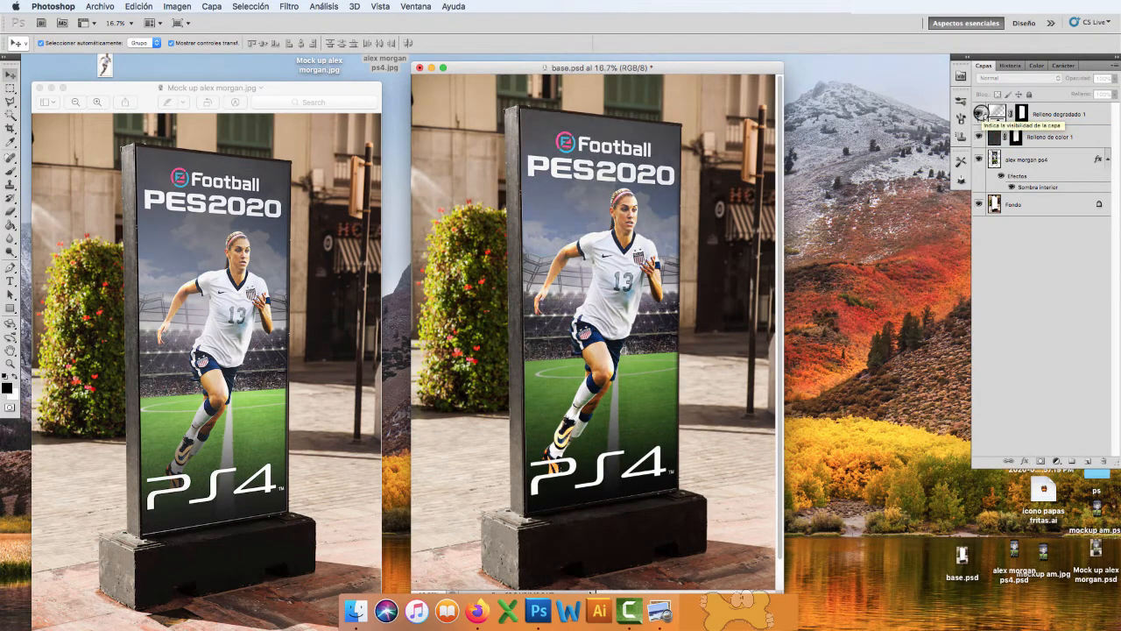
{"action": "left_click", "coordinate": [979, 113]}
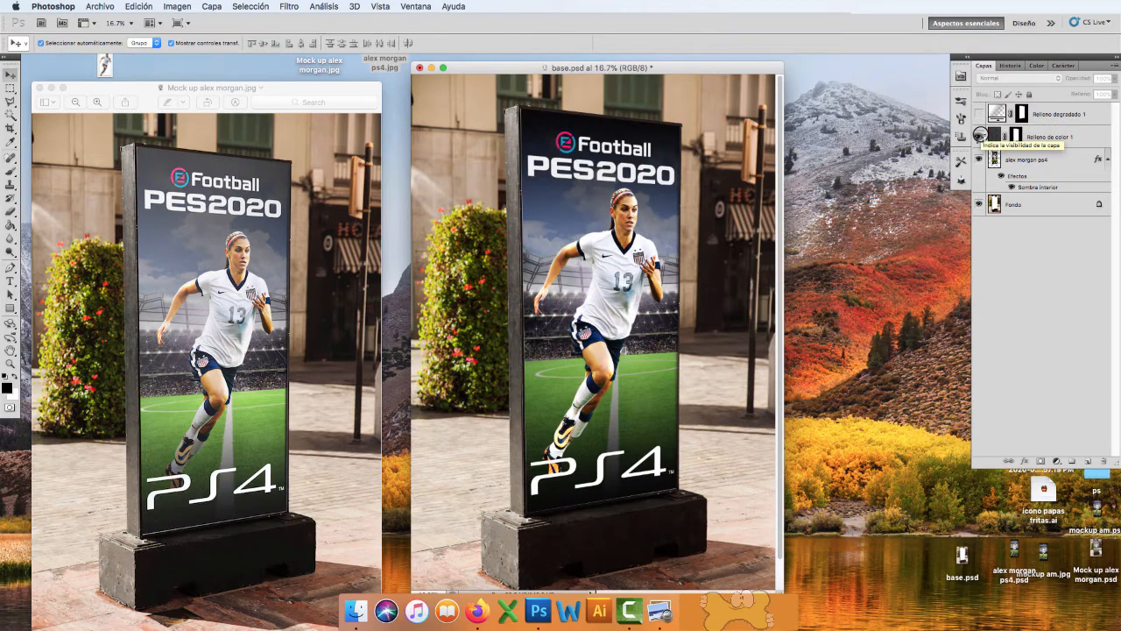
{"action": "left_click", "coordinate": [979, 136]}
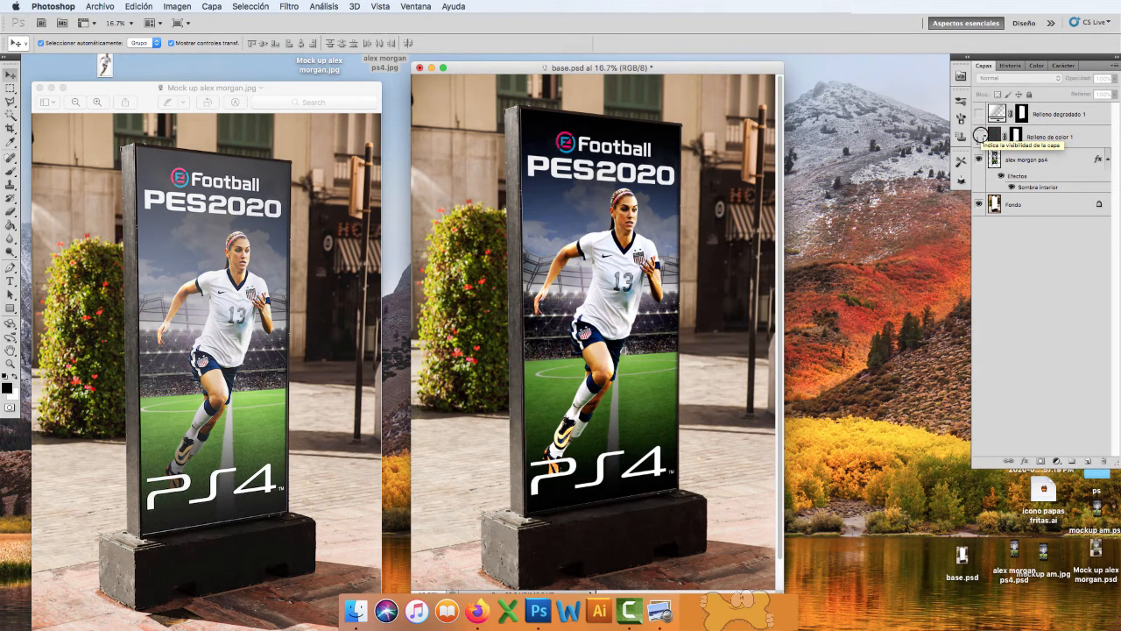
{"action": "left_click", "coordinate": [979, 136]}
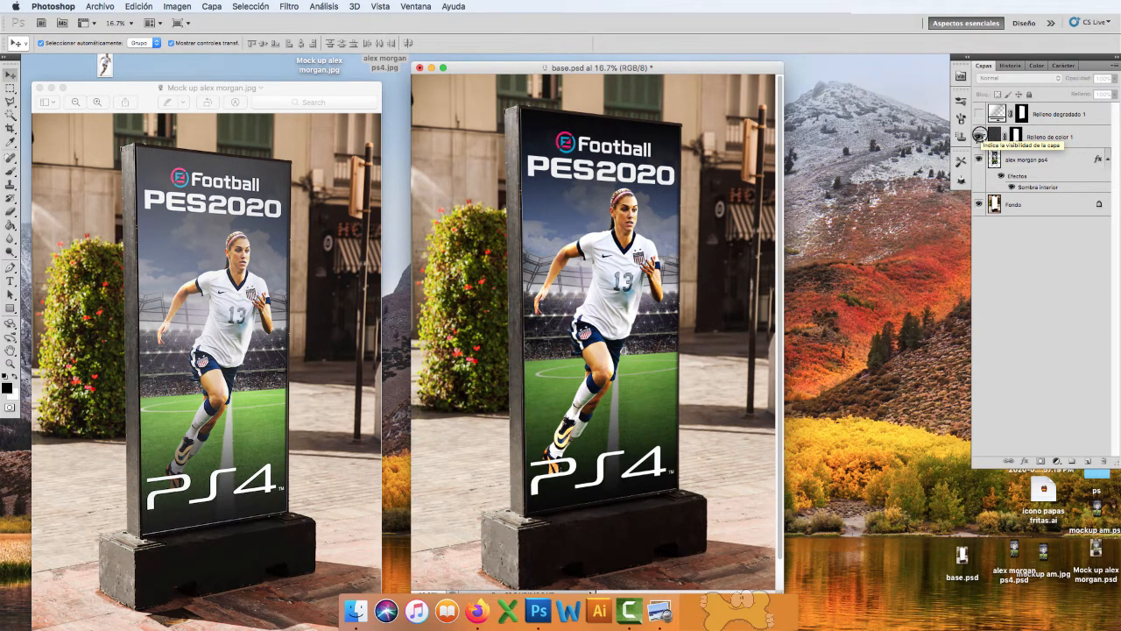
{"action": "left_click", "coordinate": [979, 136]}
{"action": "left_click", "coordinate": [979, 135]}
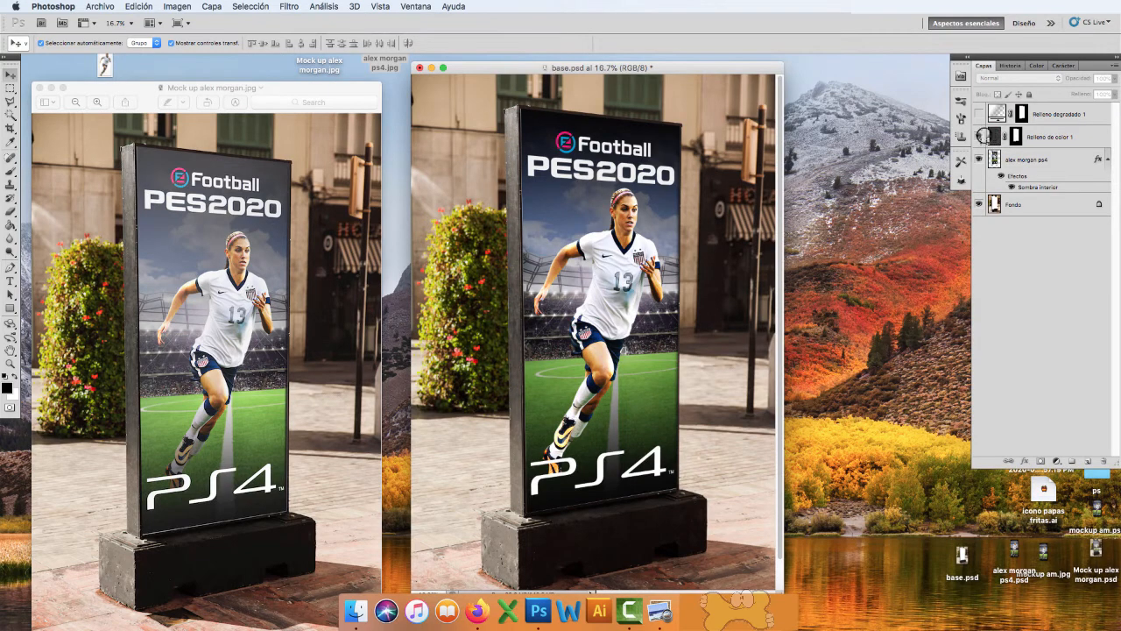
{"action": "left_click", "coordinate": [979, 136]}
{"action": "left_click", "coordinate": [979, 136]}
Step: Raise the noise layer's opacity to 47% and show the gradient fill layer again
{"action": "left_click", "coordinate": [1053, 136]}
{"action": "left_click", "coordinate": [1108, 78]}
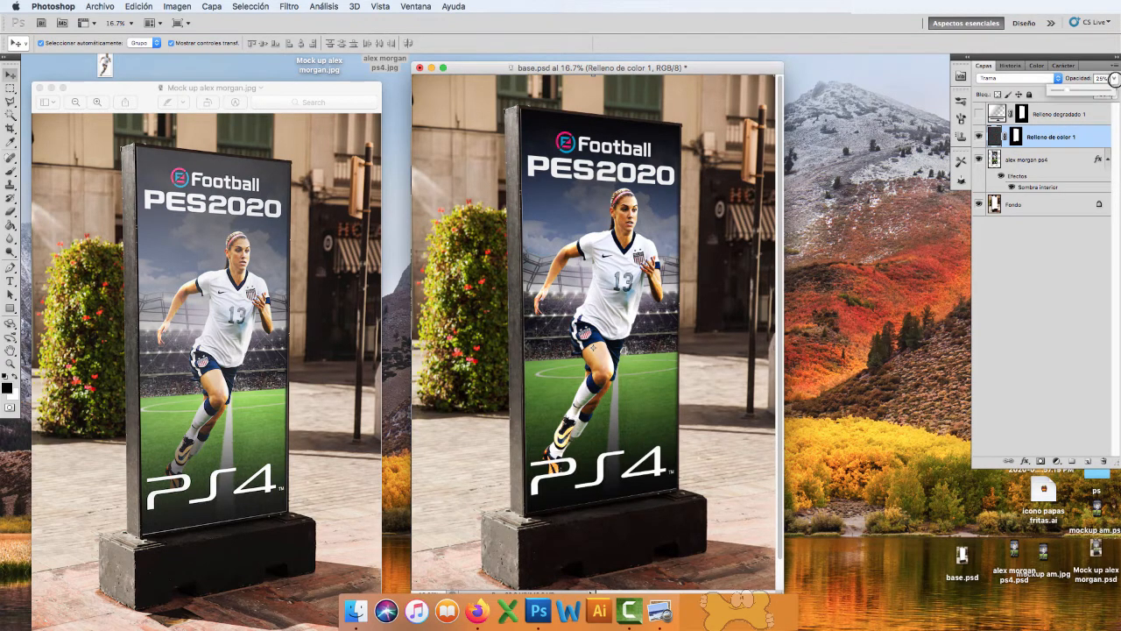
{"action": "left_click_drag", "start_coordinate": [1063, 89], "coordinate": [1078, 90]}
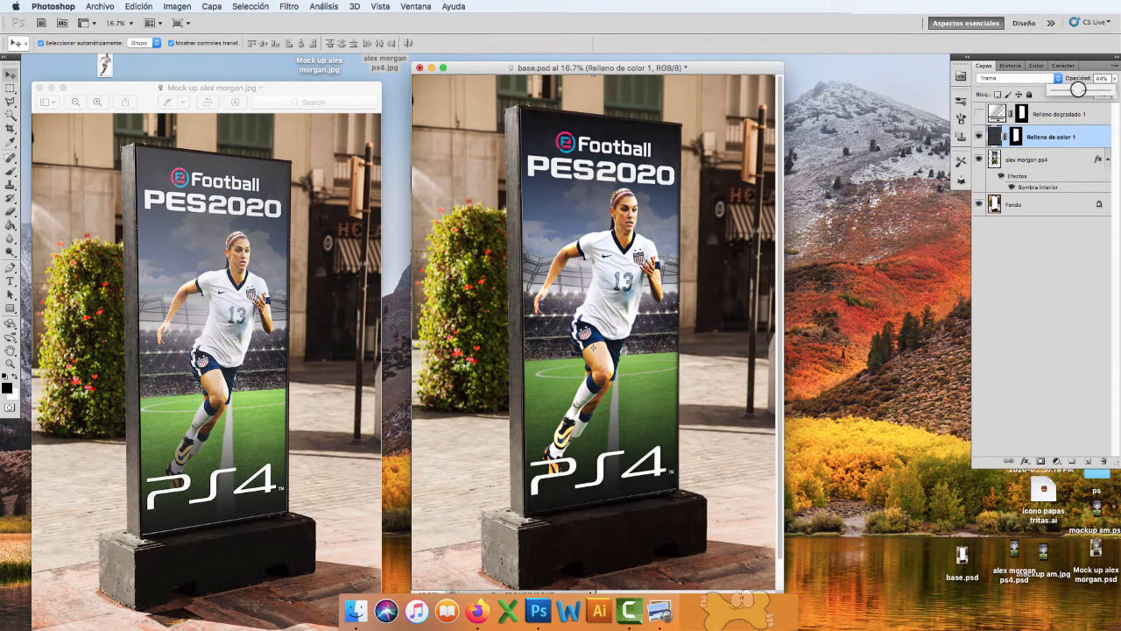
{"action": "left_click", "coordinate": [980, 112]}
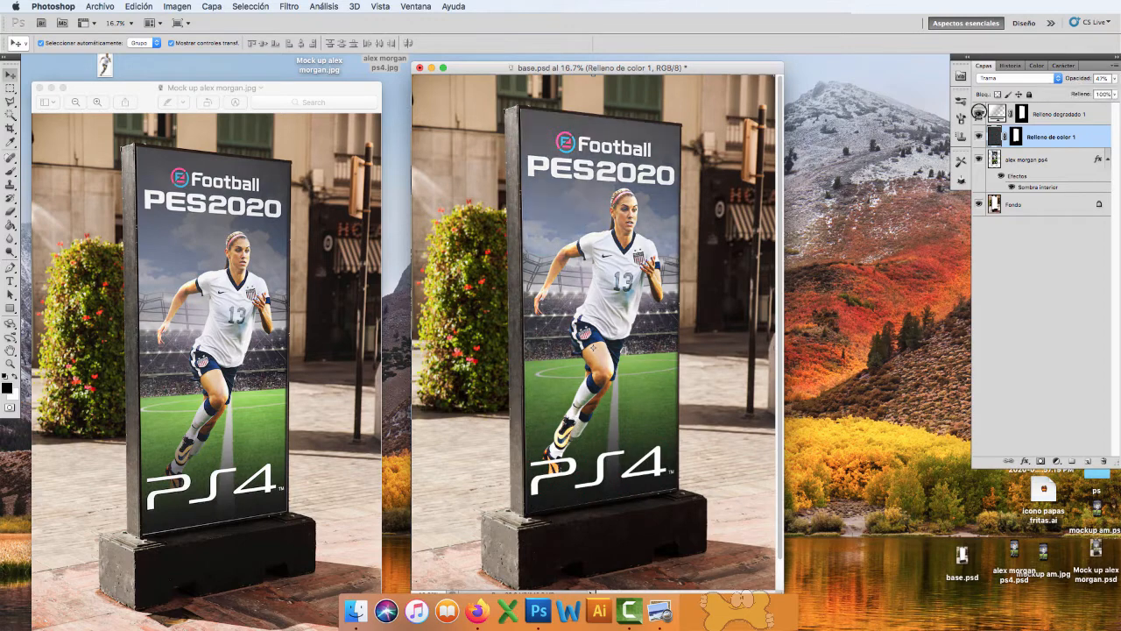
Step: Reduce the gradient fill layer's opacity to 15% and deselect the layer
{"action": "left_click", "coordinate": [998, 116]}
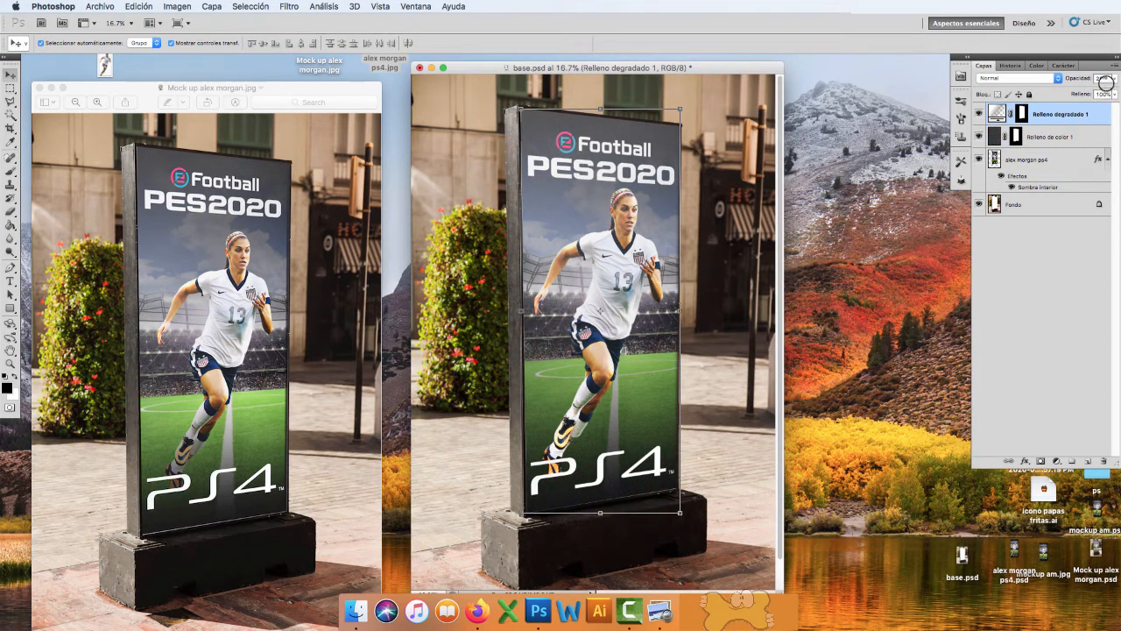
{"action": "left_click_drag", "start_coordinate": [1106, 79], "coordinate": [1090, 80]}
{"action": "type", "text": "20"}
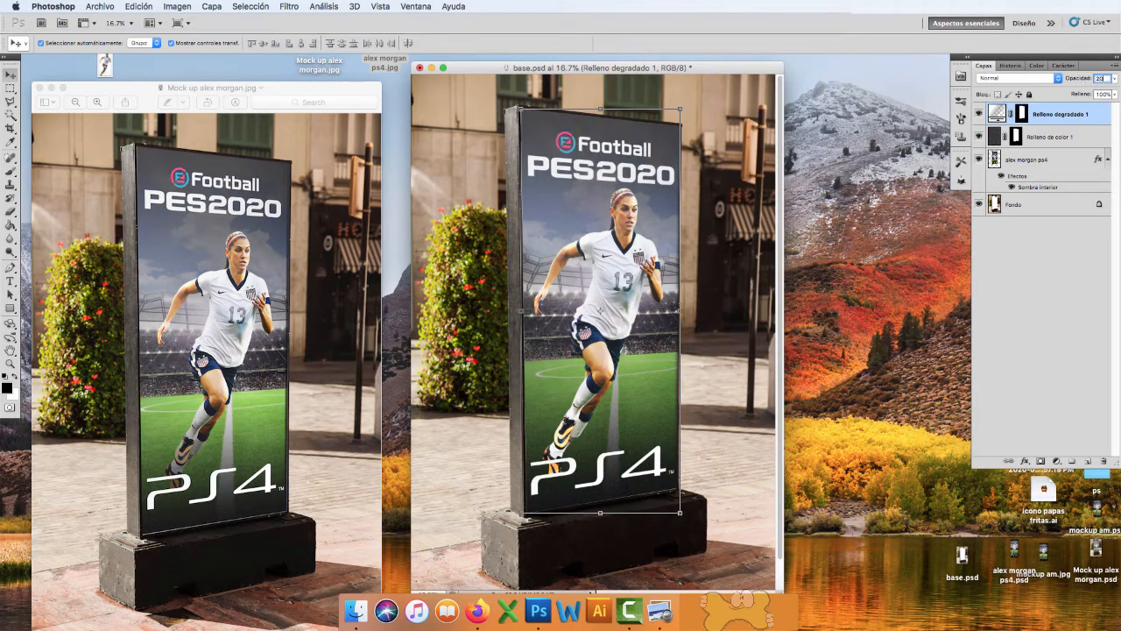
{"action": "left_click_drag", "start_coordinate": [1107, 79], "coordinate": [1061, 81]}
{"action": "type", "text": "15"}
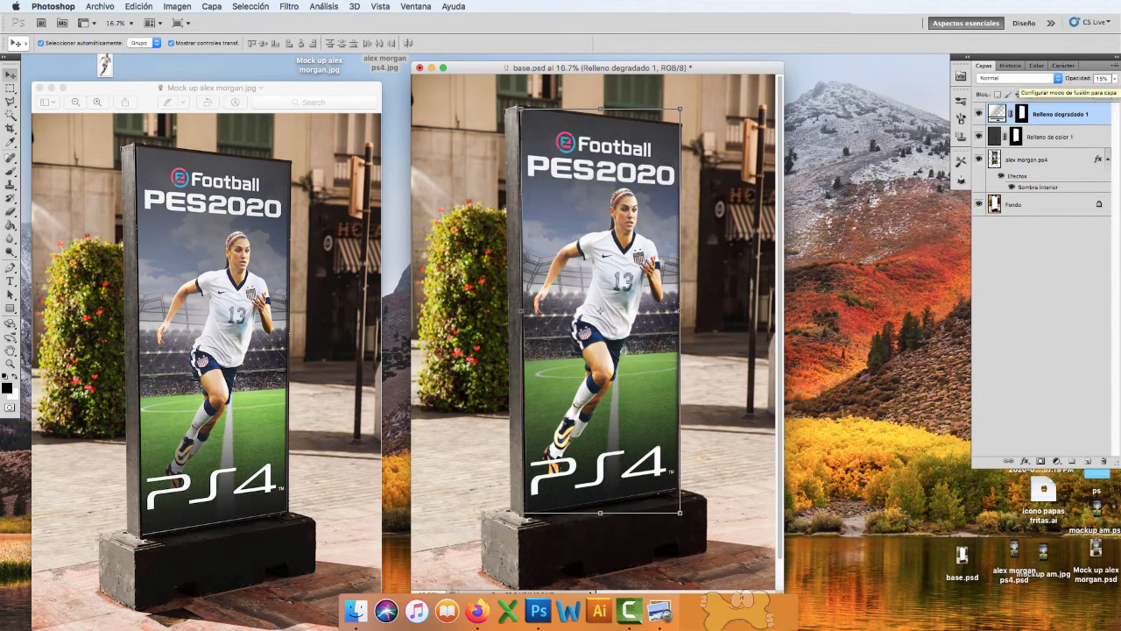
{"action": "left_click", "coordinate": [710, 277]}
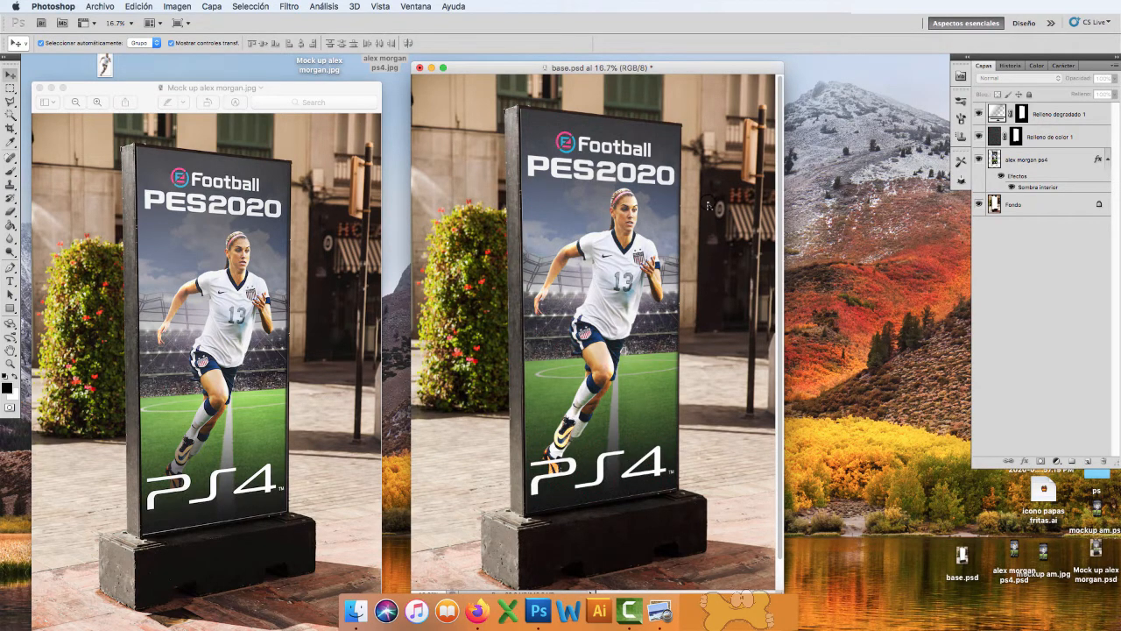
Step: Line up the Mock up alex morgan.jpg reference window with base.psd to compare both mockups, and return to Photoshop
{"action": "left_click_drag", "start_coordinate": [348, 88], "coordinate": [365, 49]}
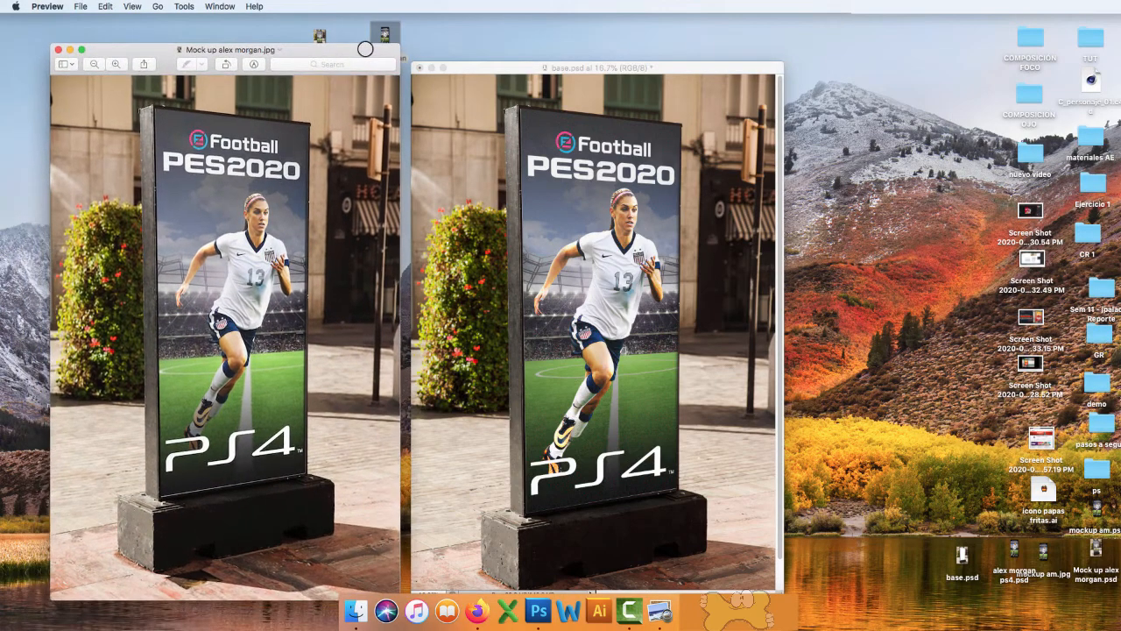
{"action": "left_click", "coordinate": [642, 244]}
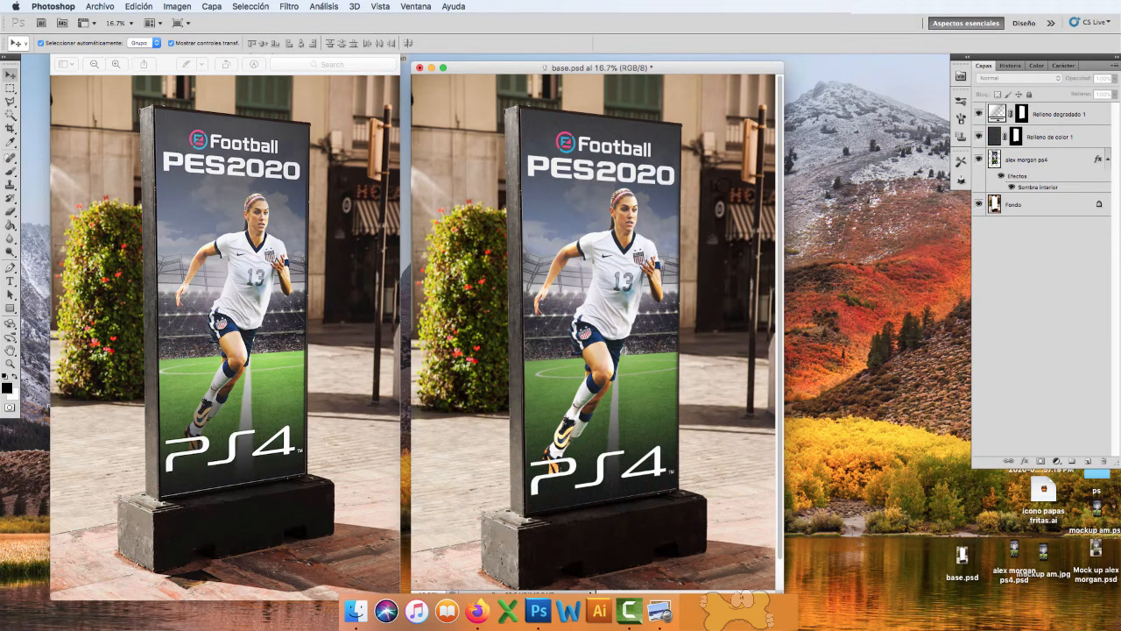
{"action": "left_click", "coordinate": [862, 7]}
{"action": "left_click", "coordinate": [885, 18]}
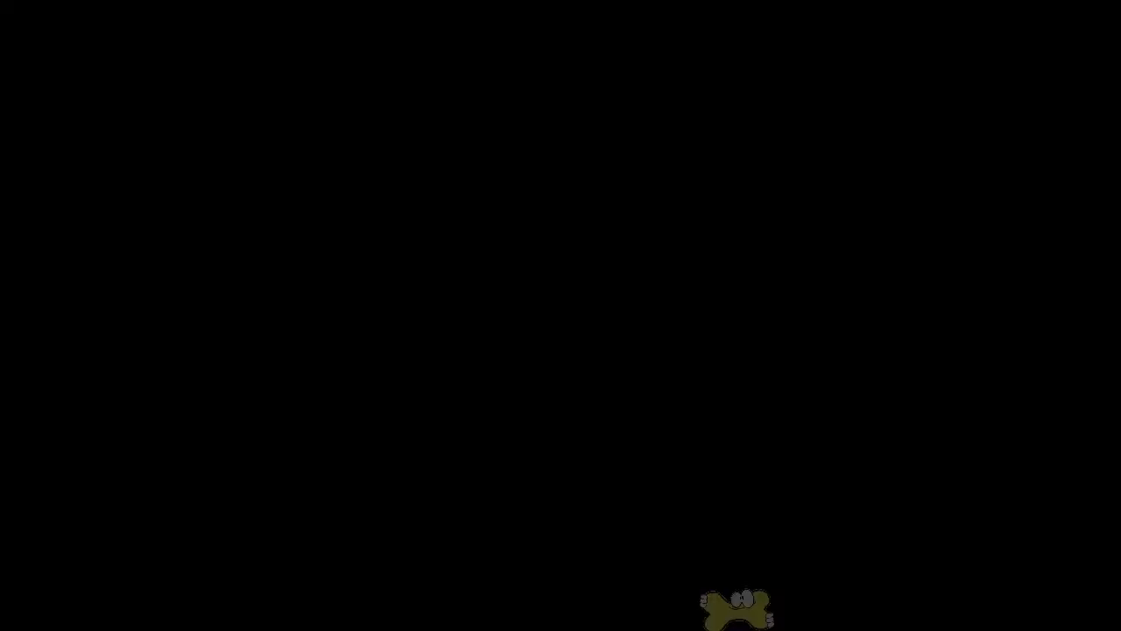